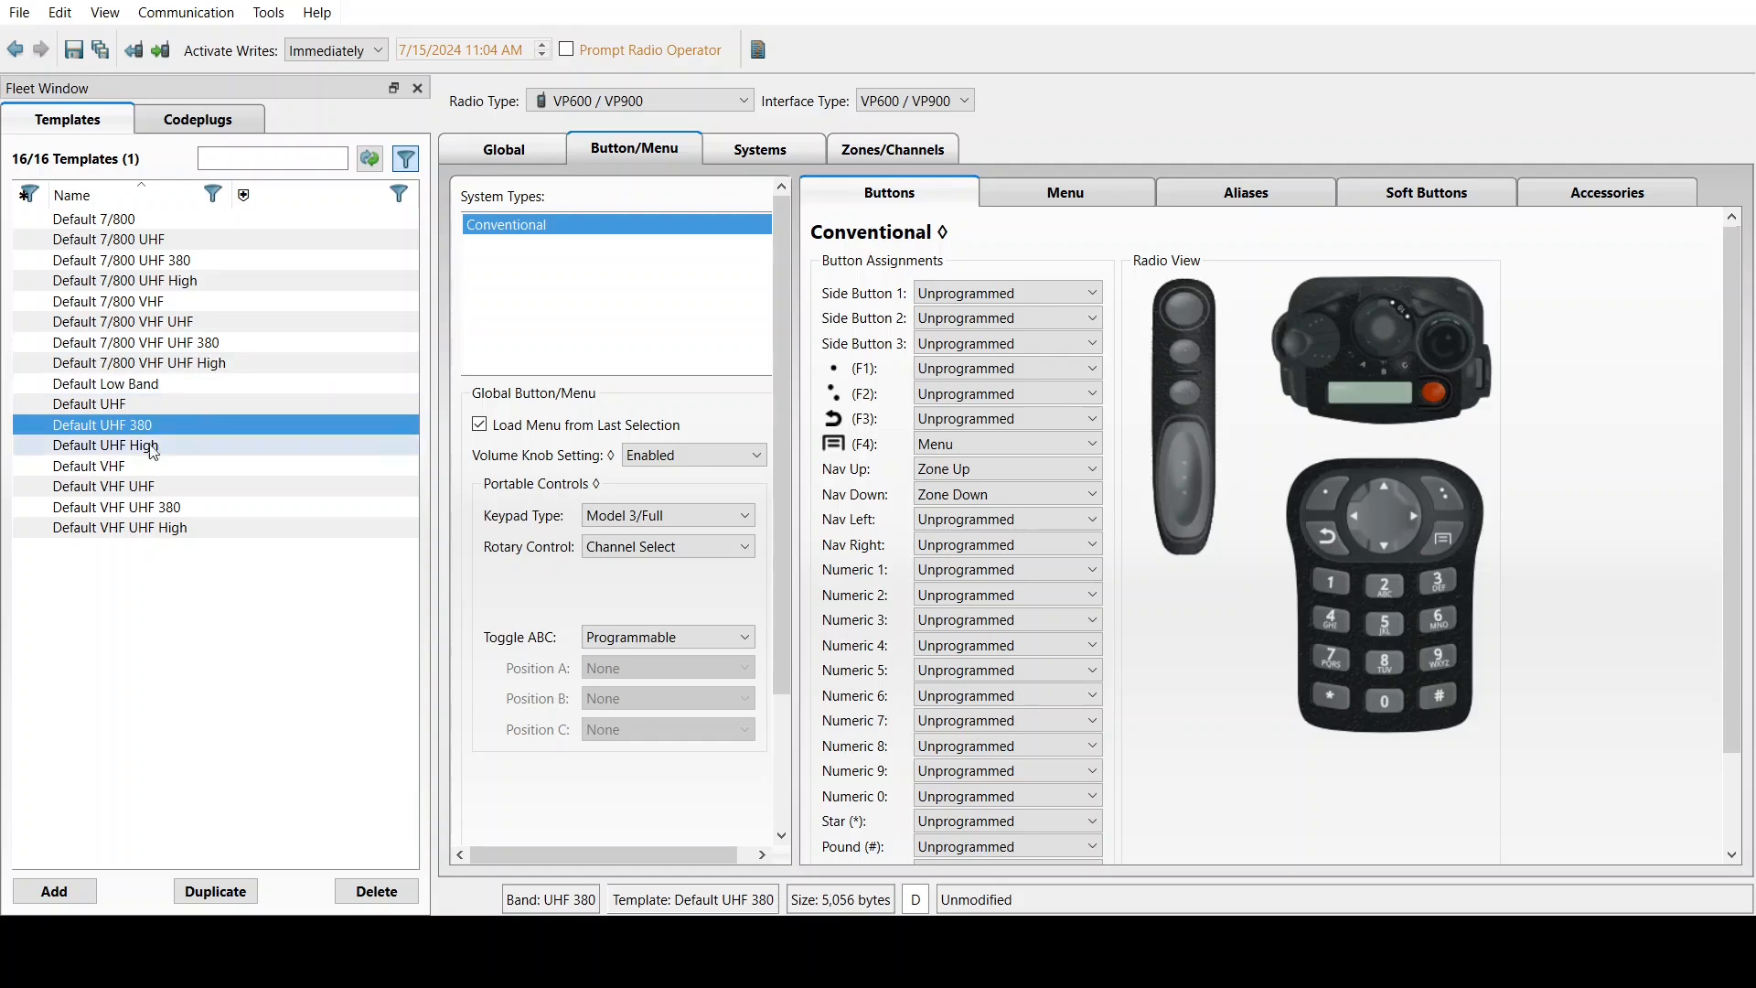
Clear the selection, add a New Template to the Templates list, and select it
click(232, 555)
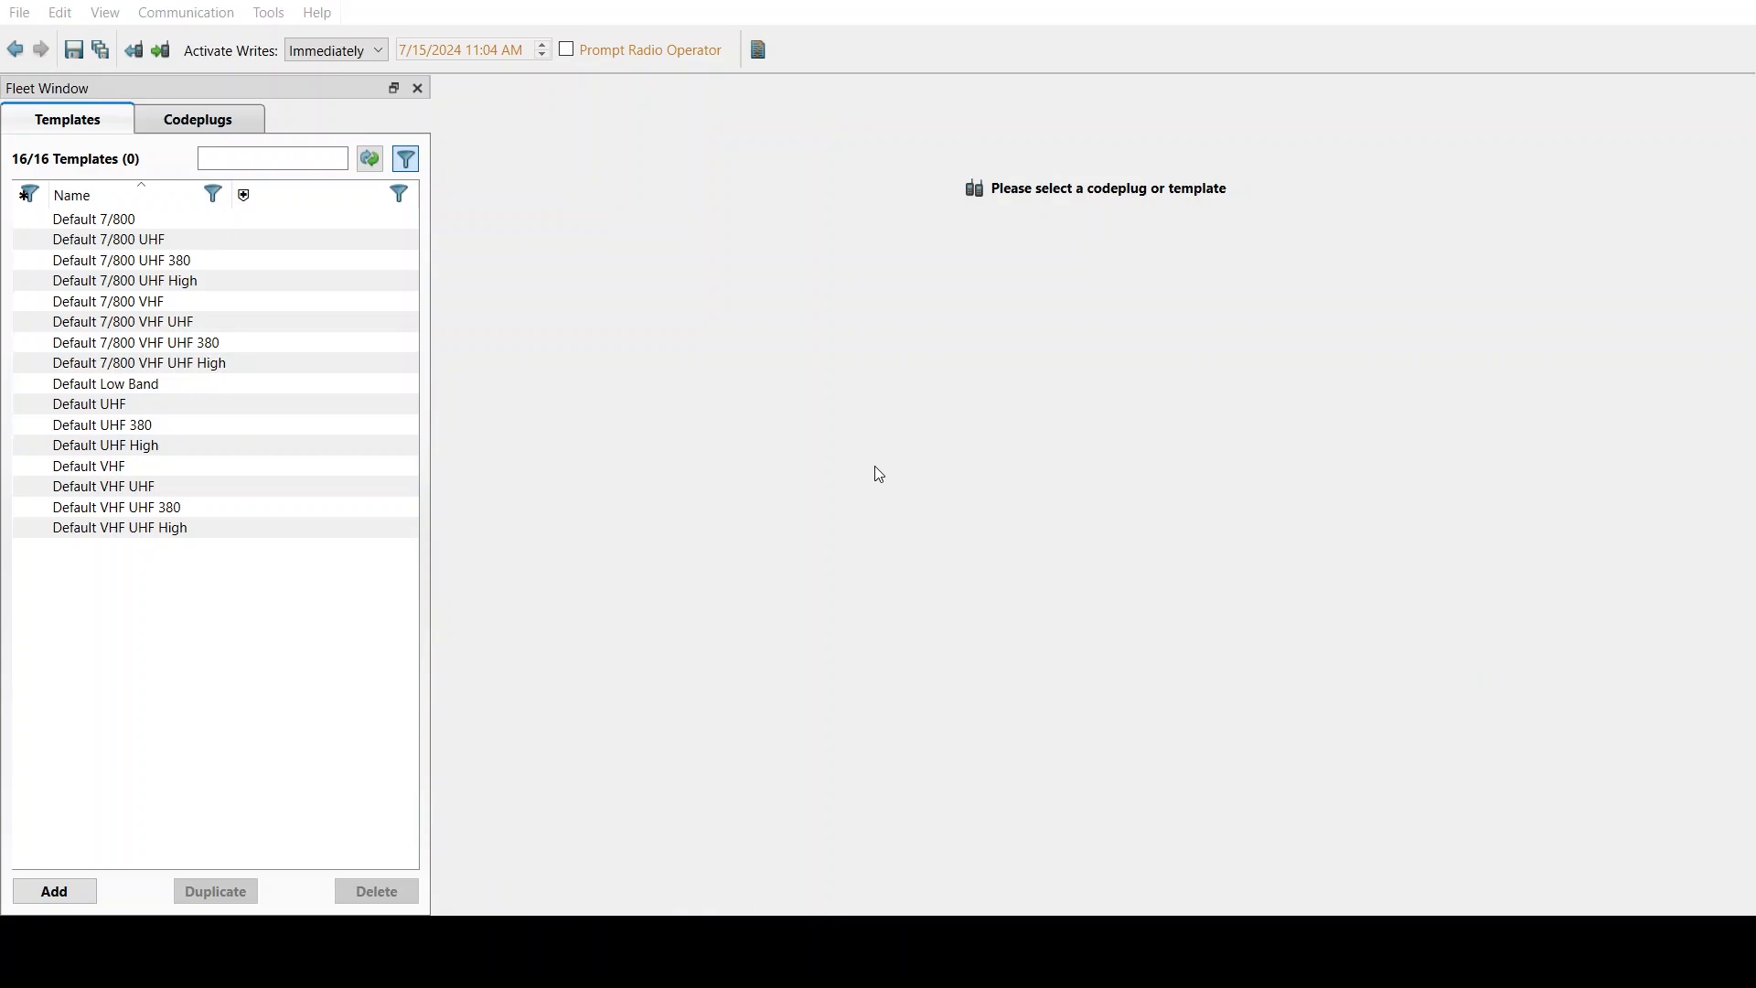
key(ctrl+n)
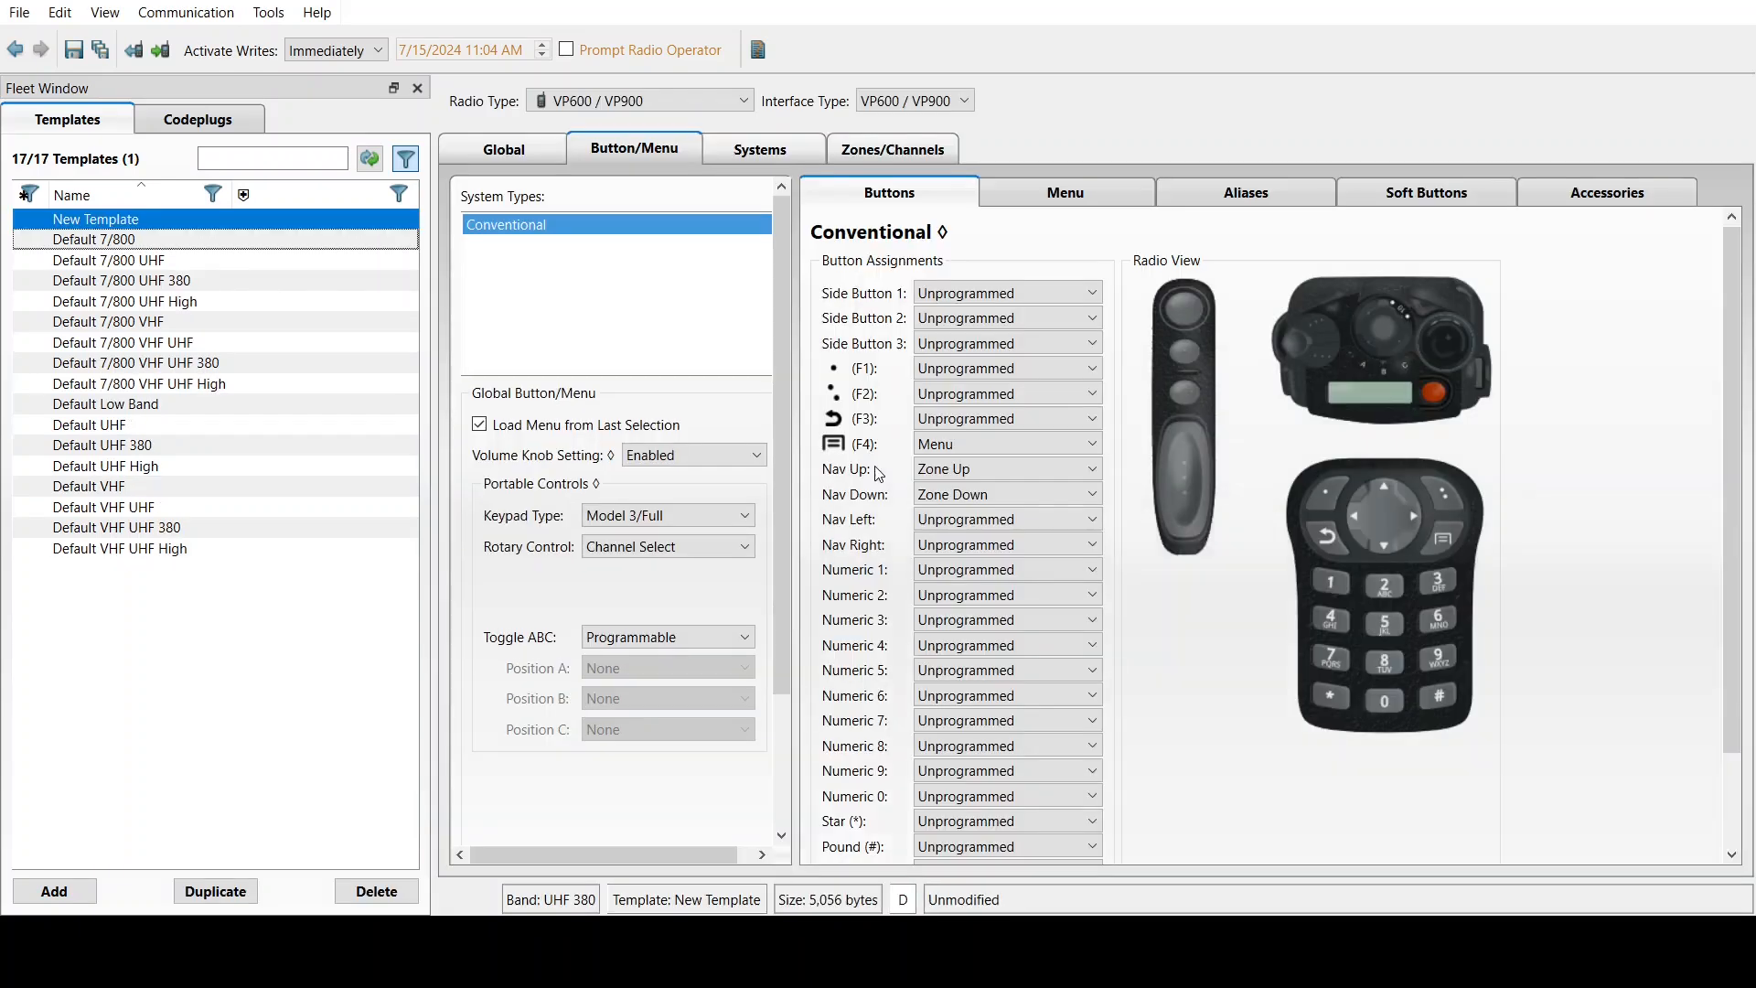
click(204, 218)
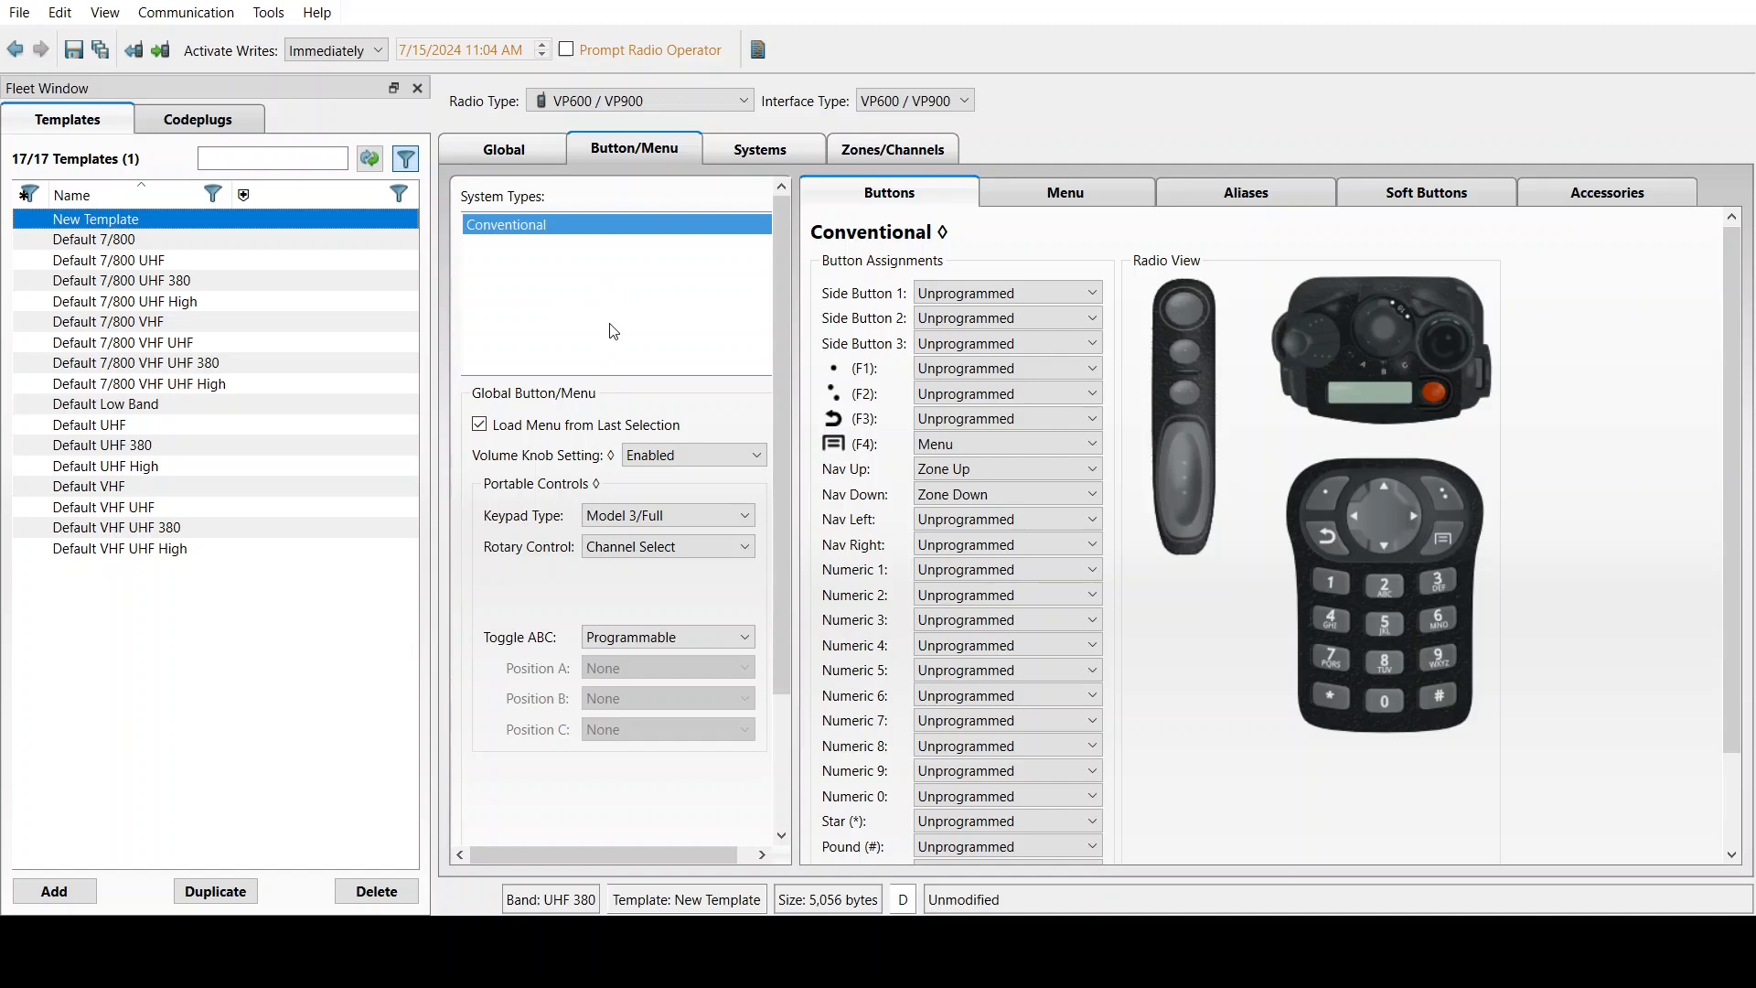
click(213, 126)
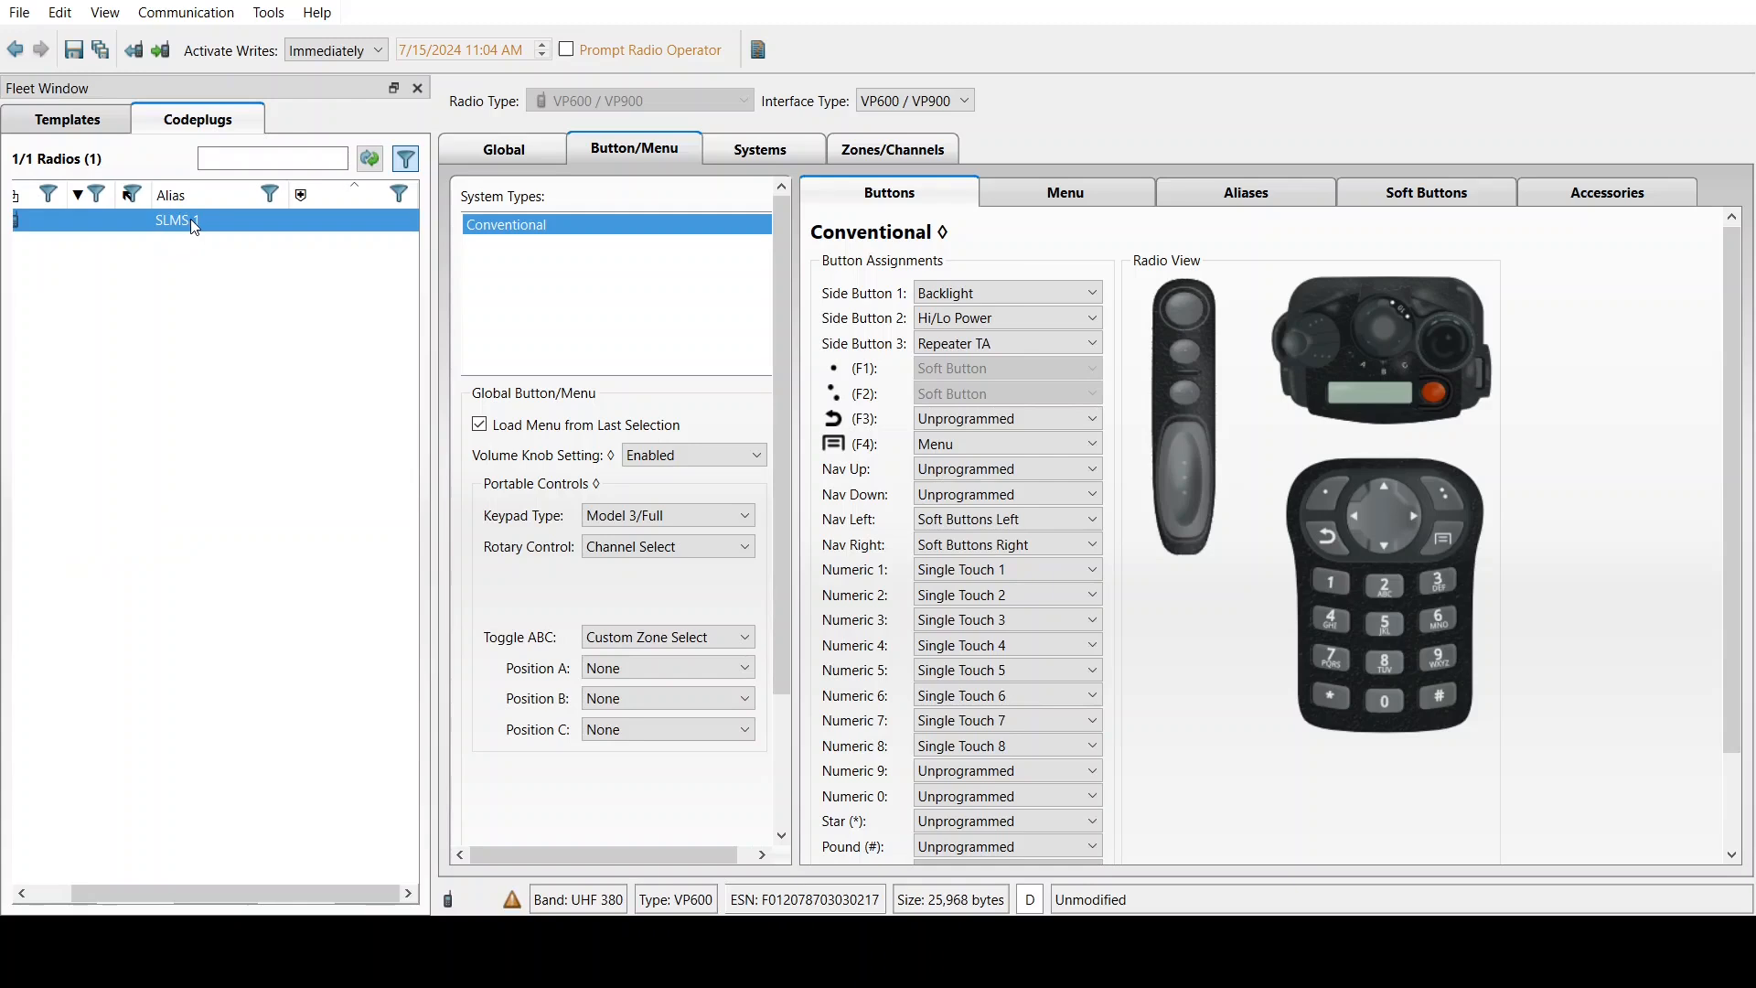
drag(222, 897, 42, 891)
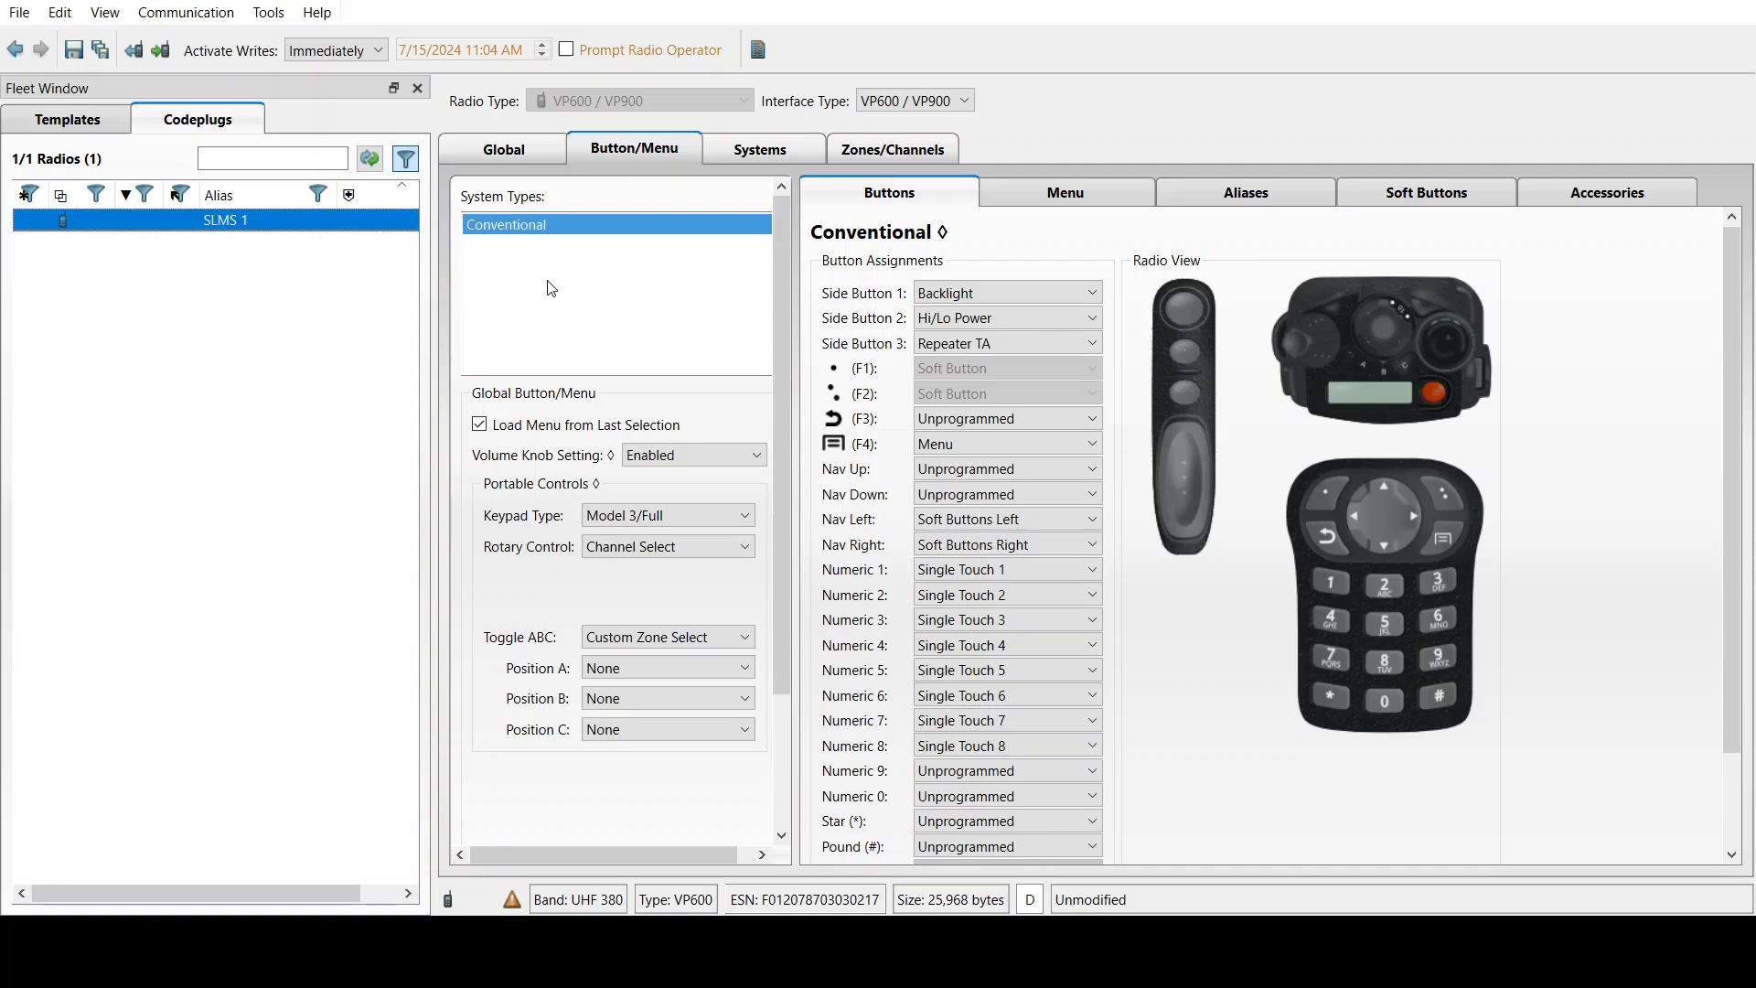
click(579, 335)
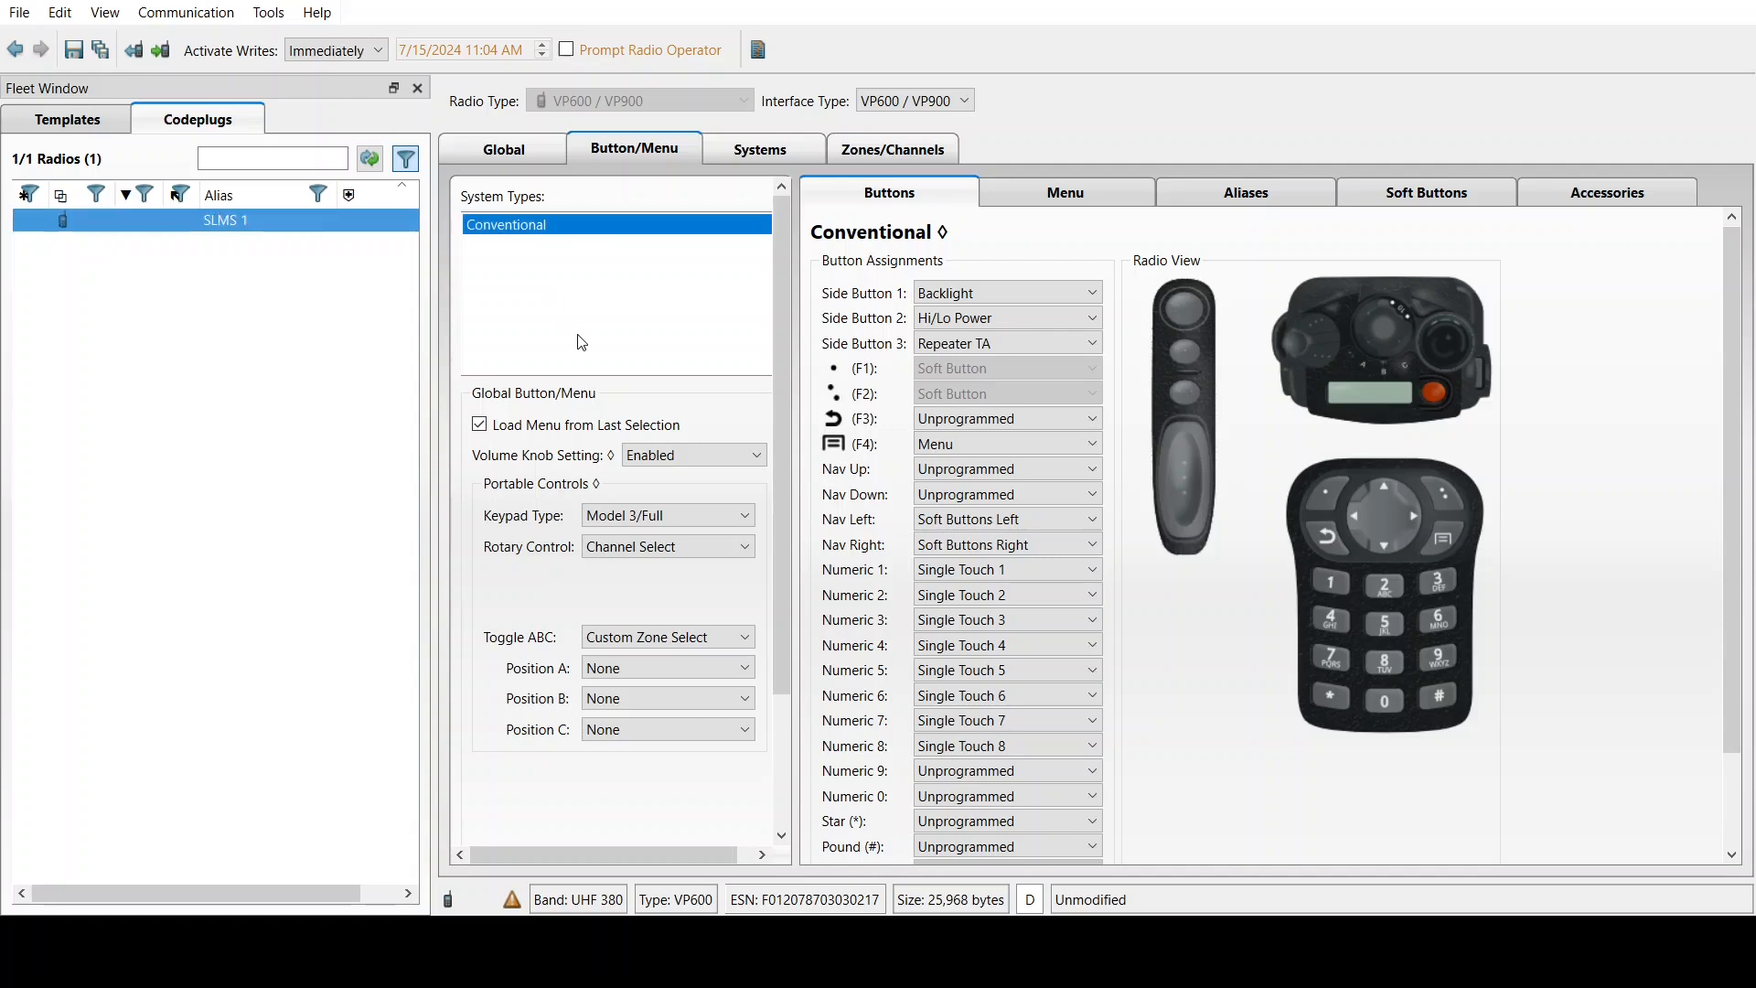
click(70, 121)
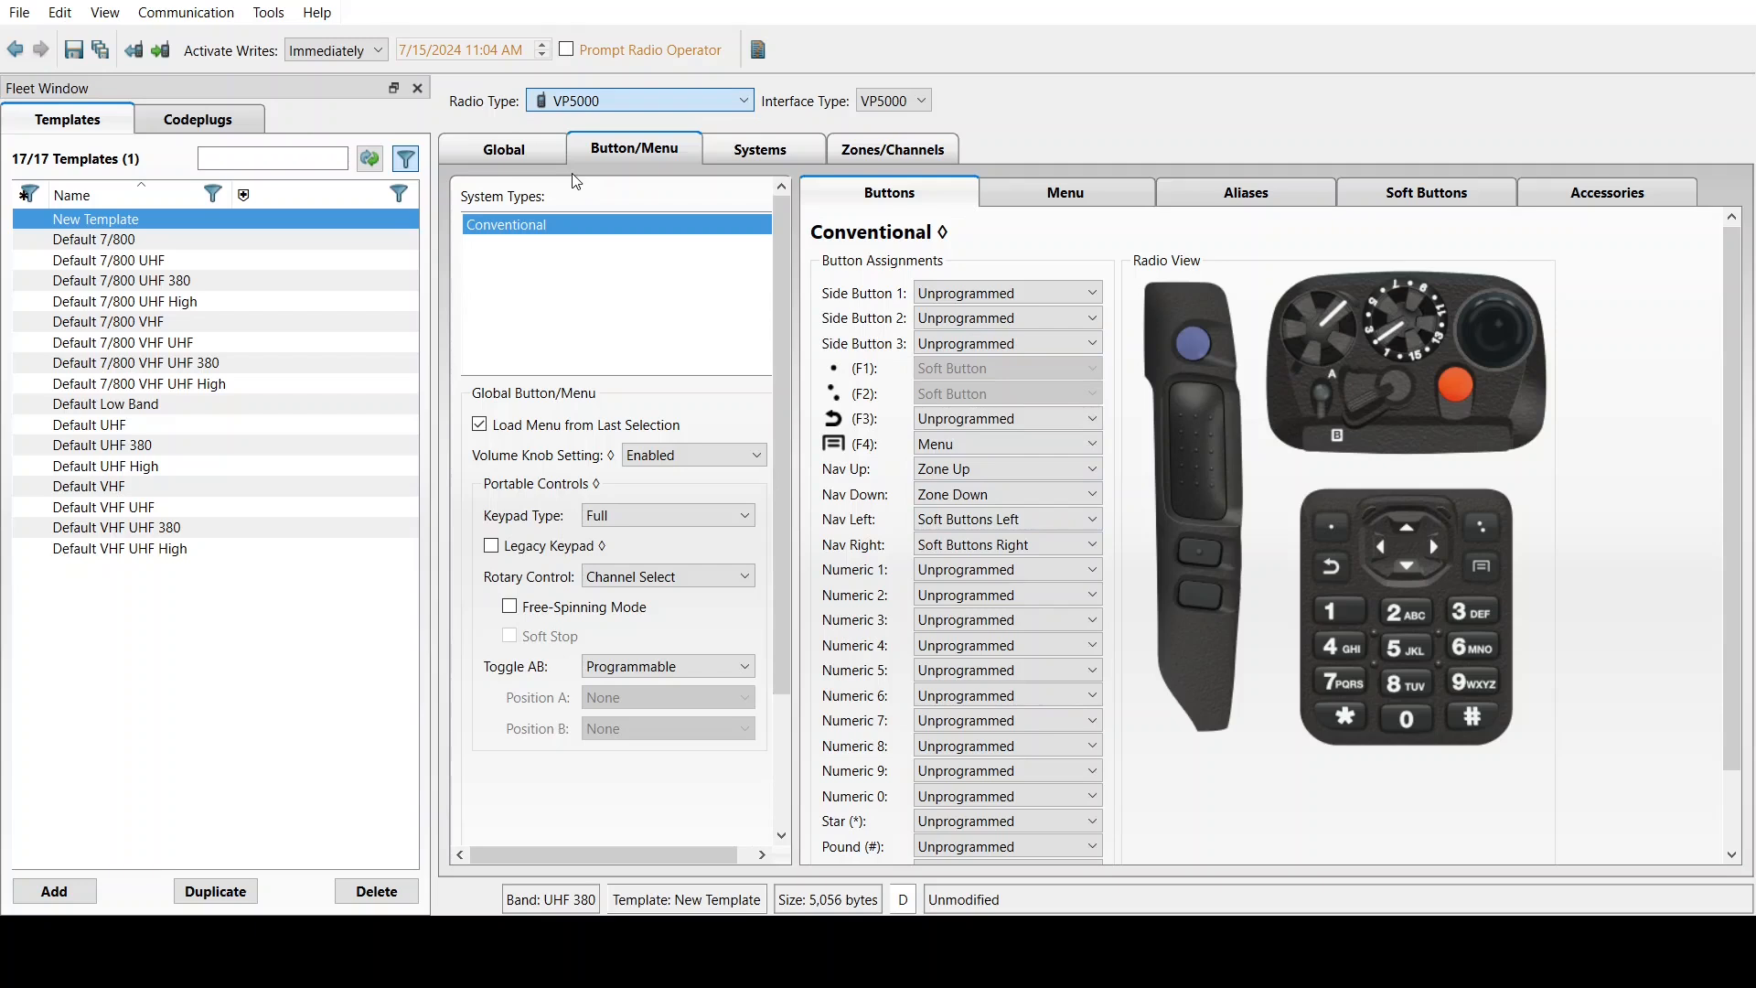
Step the template's Radio Type from VP5000 through VP6000 to VP8000
key(Down)
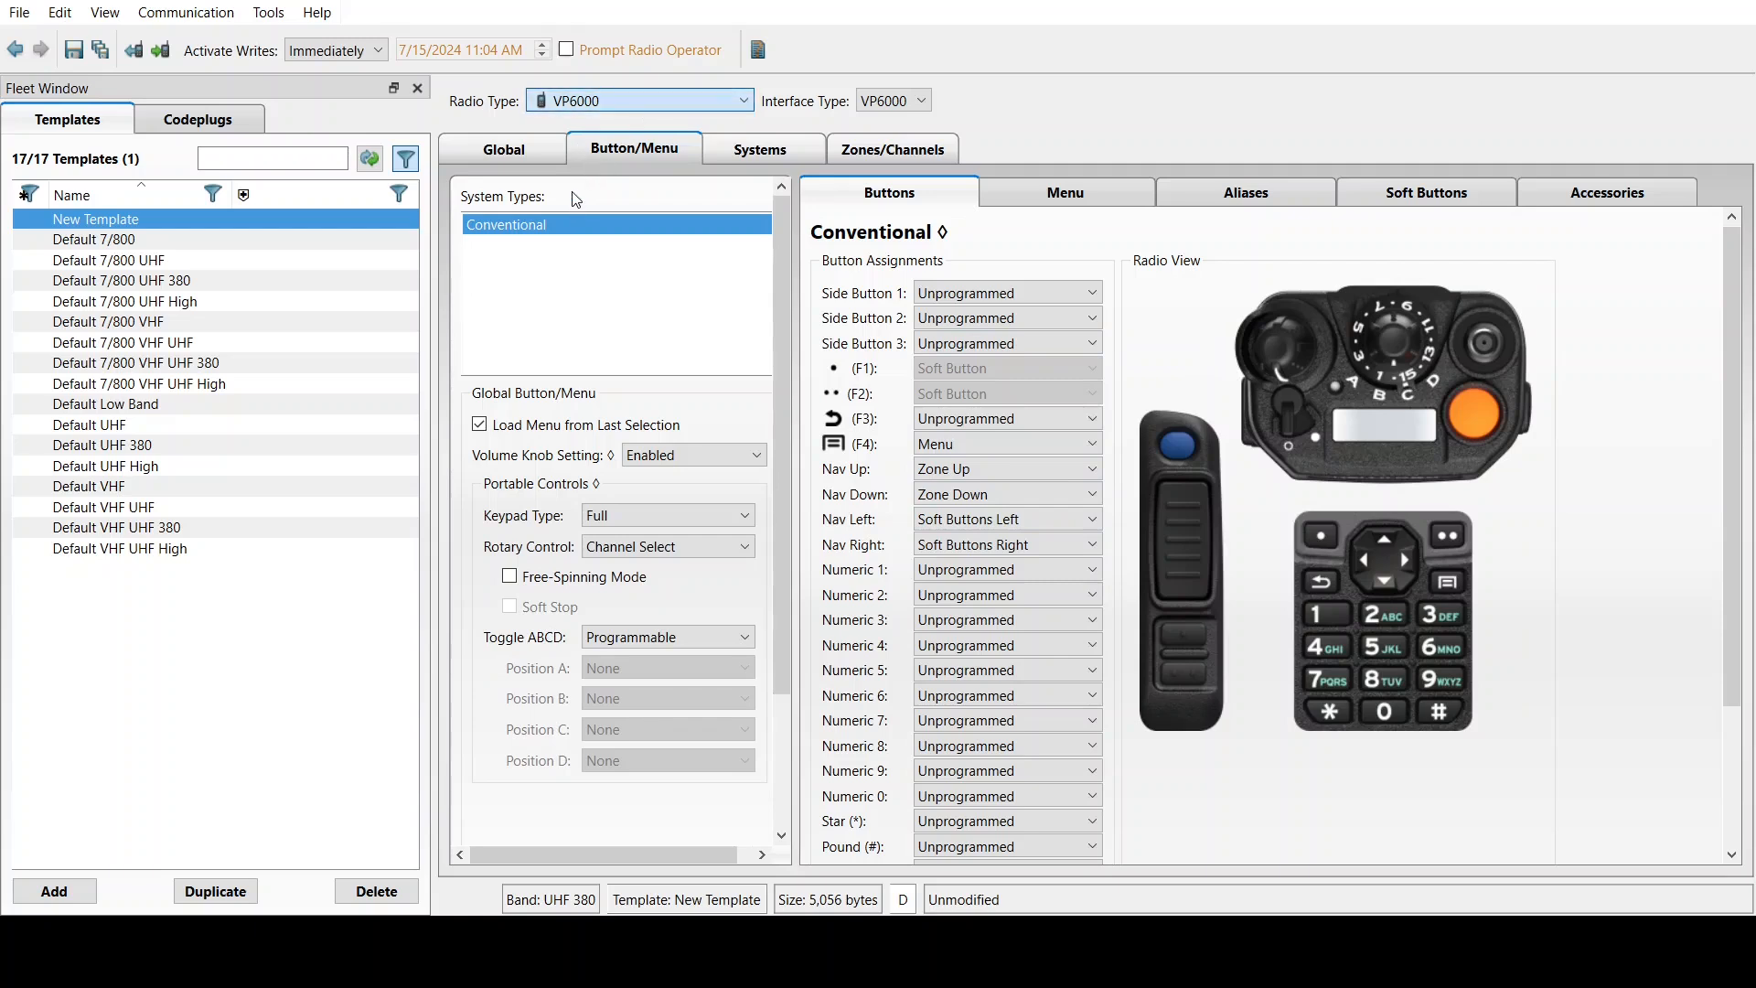
key(Down)
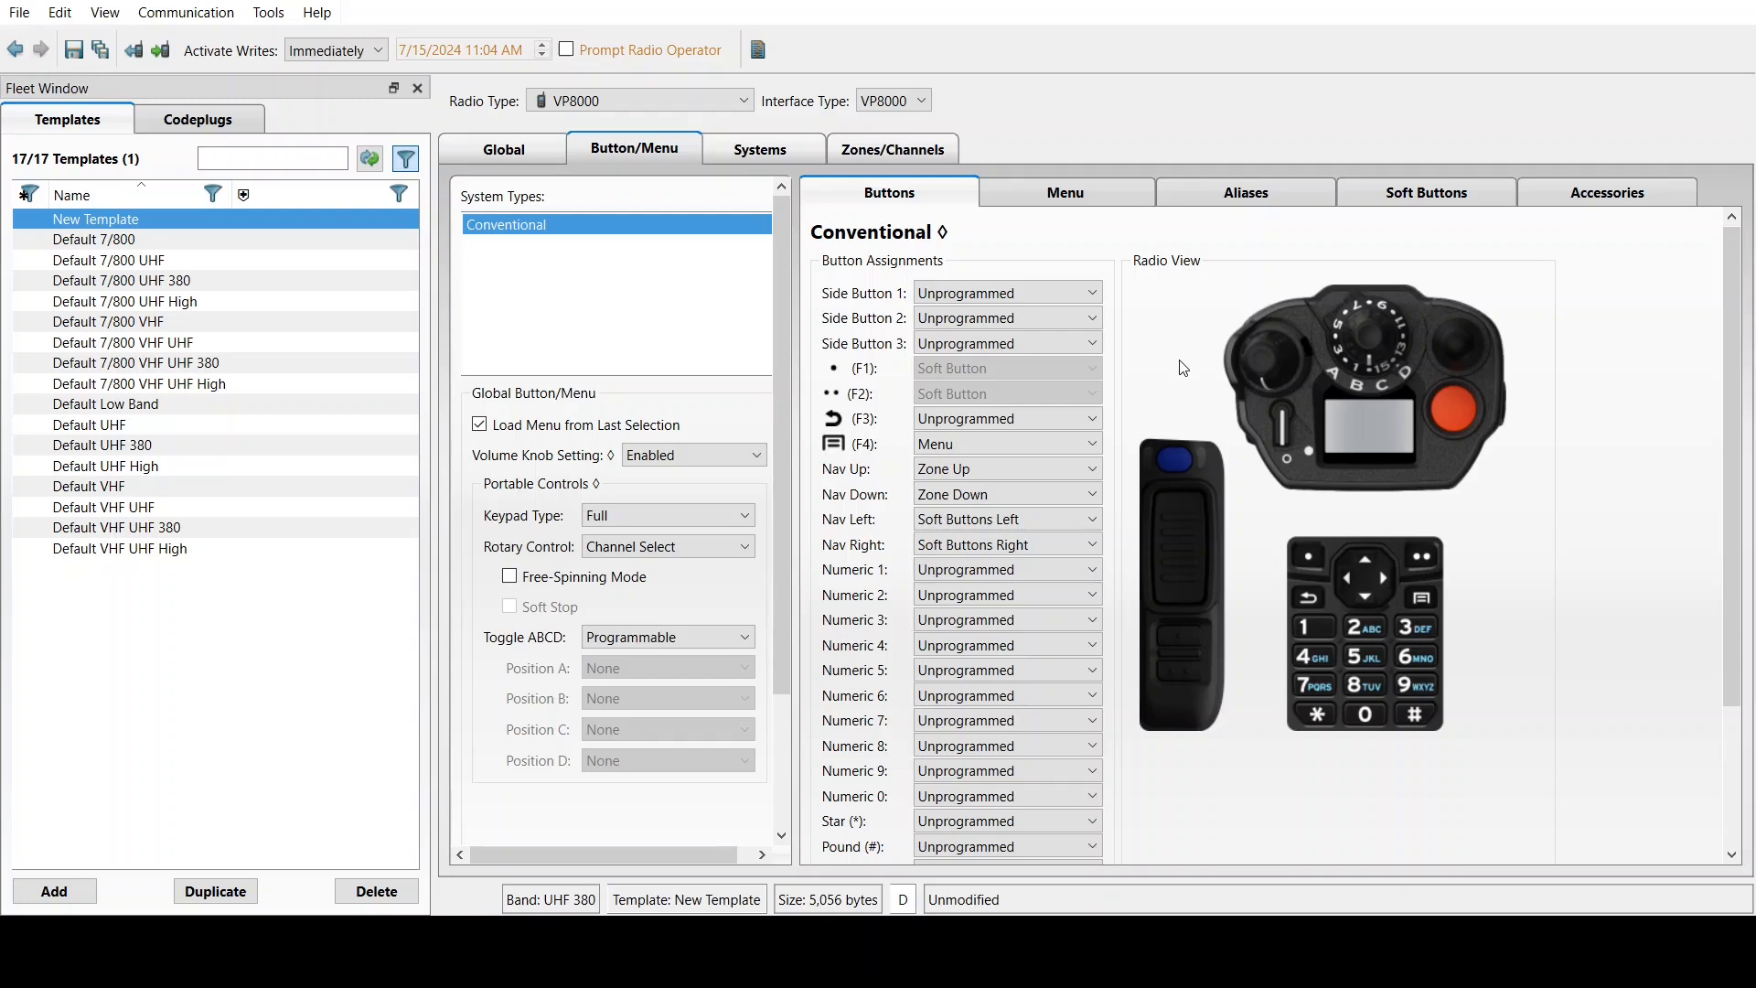
In Global settings, set Radio Type back to VP6000 and enable Display Radio Alias on Startup
click(506, 146)
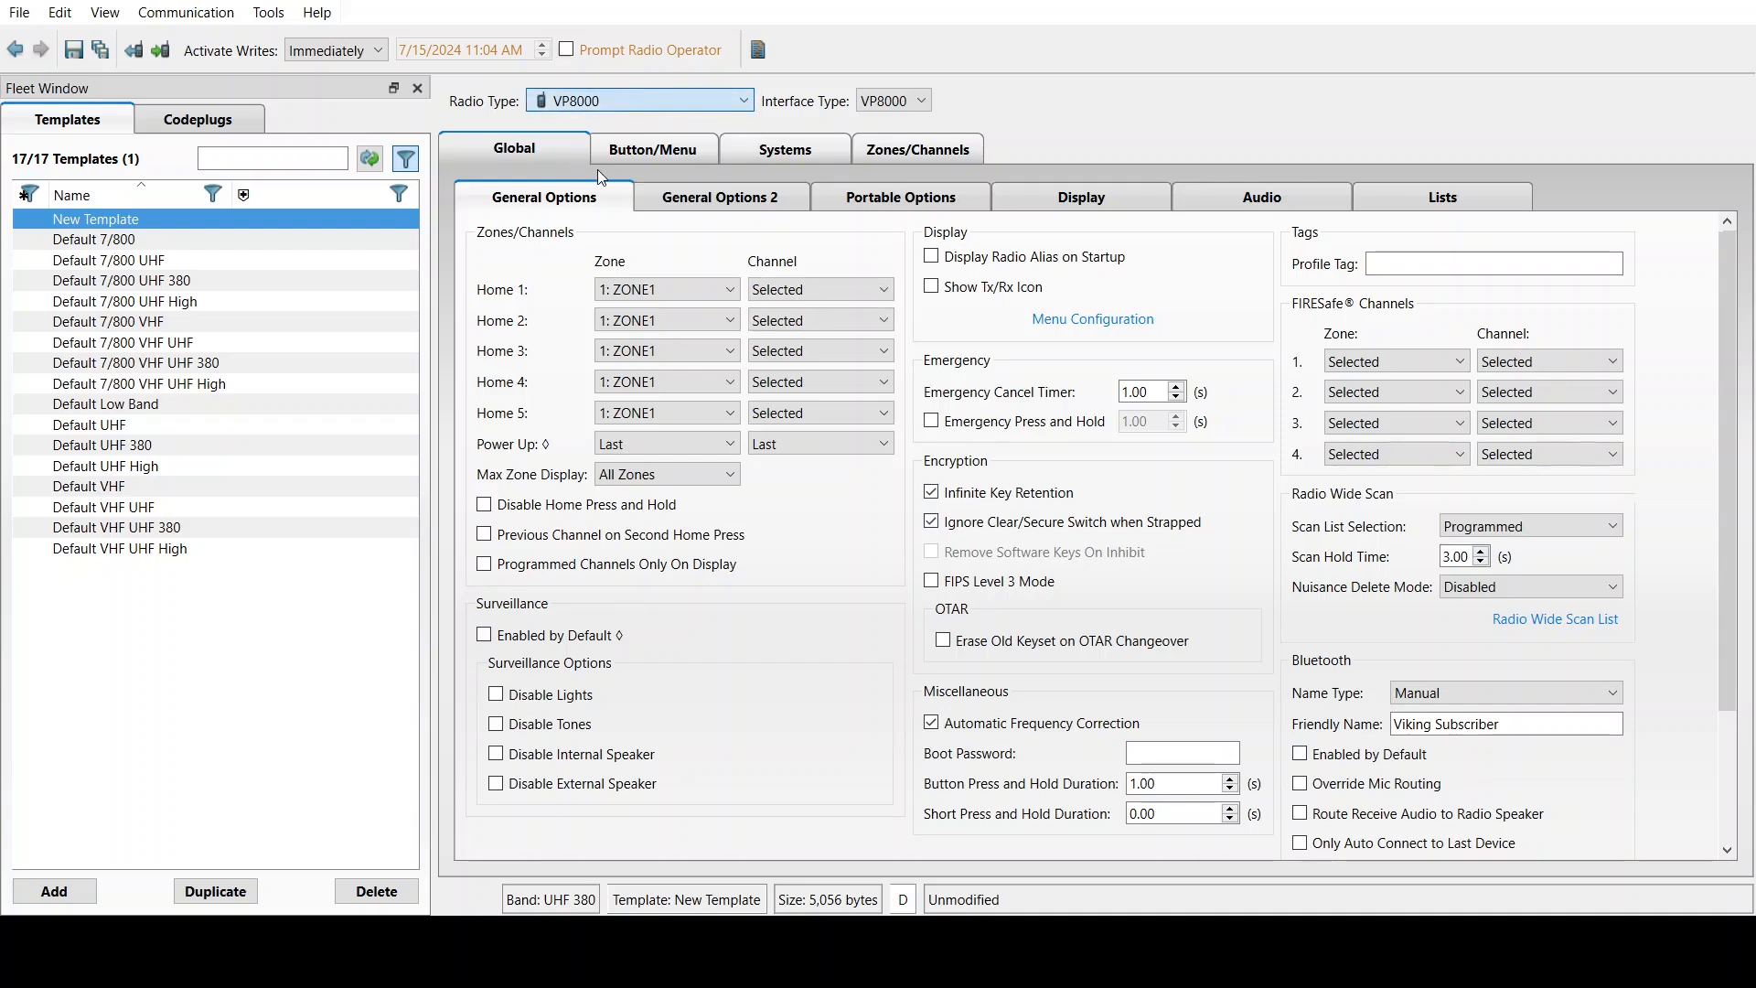
key(Up)
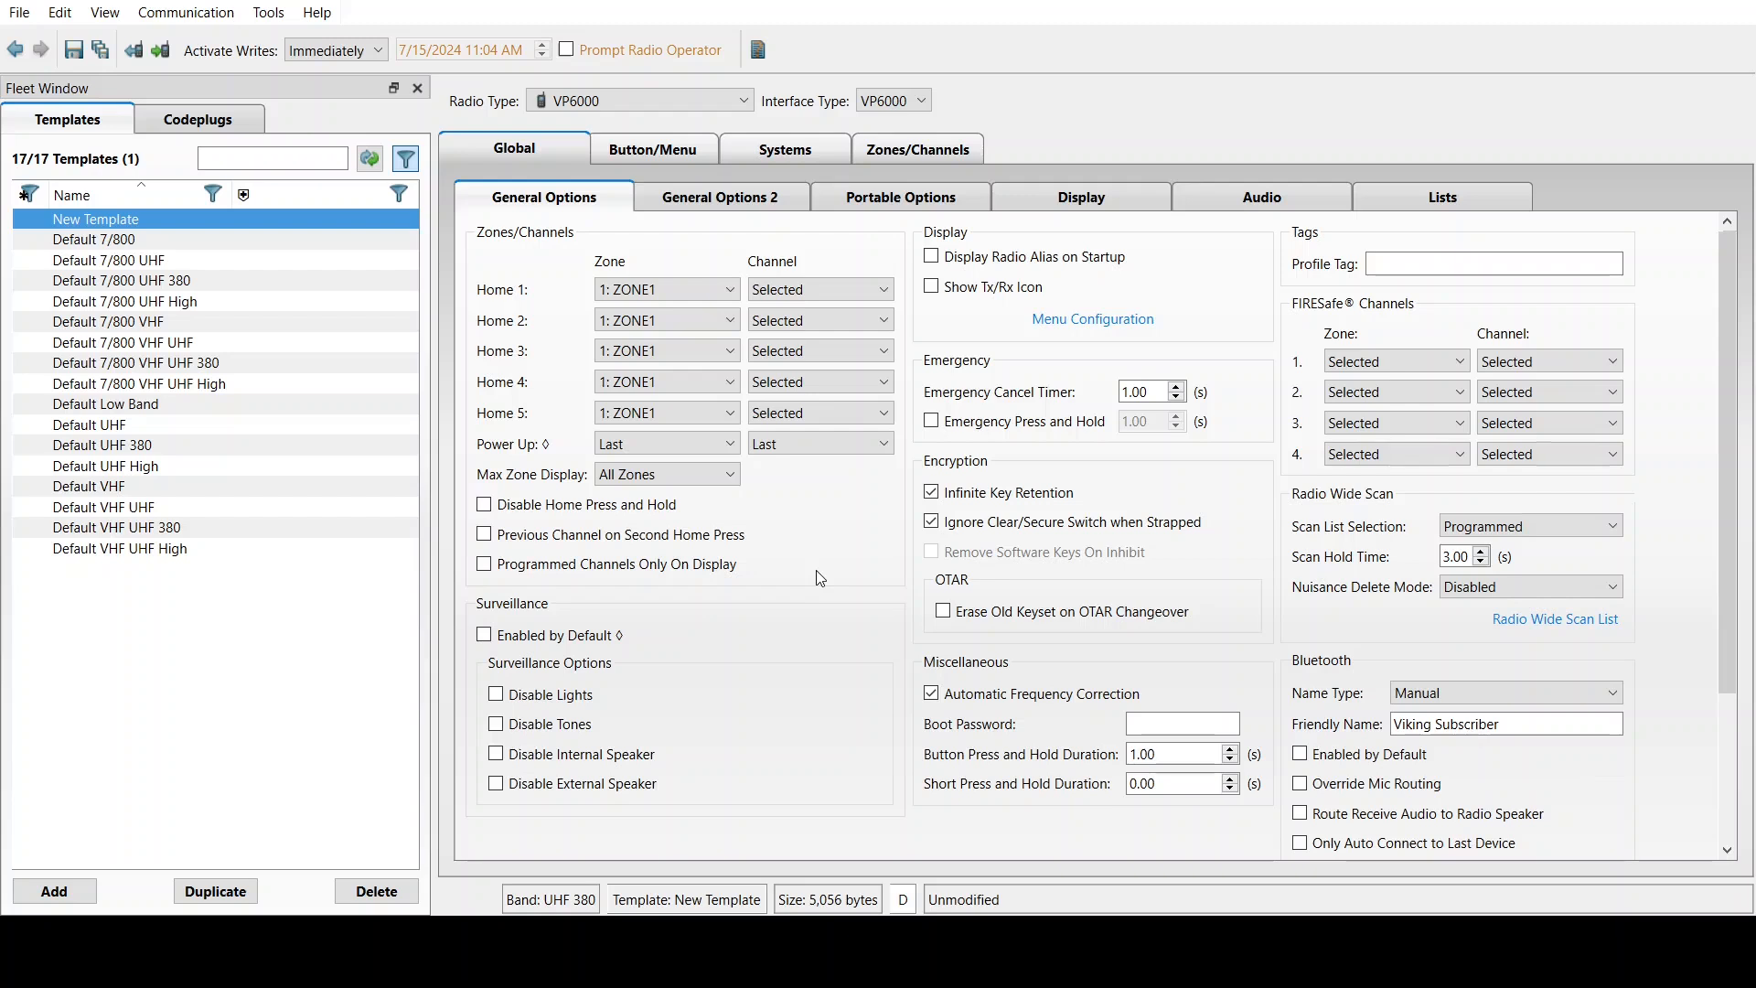
click(932, 257)
click(711, 207)
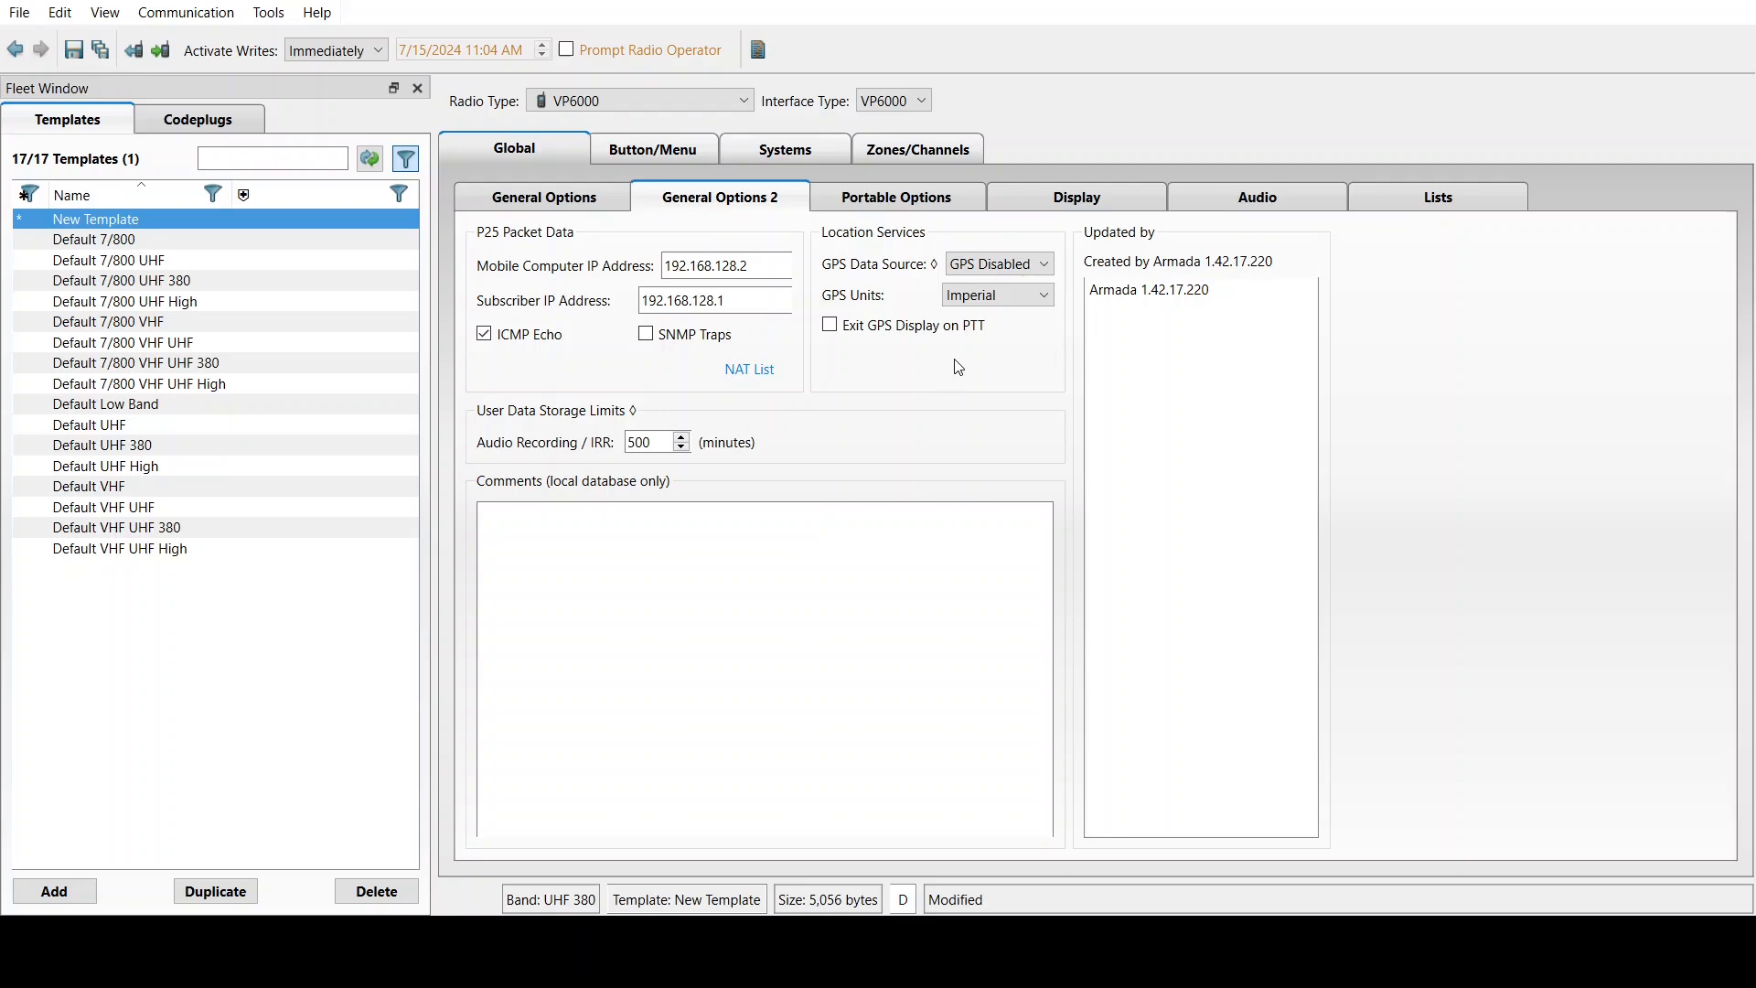
Check the Mobile Computer IP Address and 500-minute audio recording limit without changing them
click(771, 263)
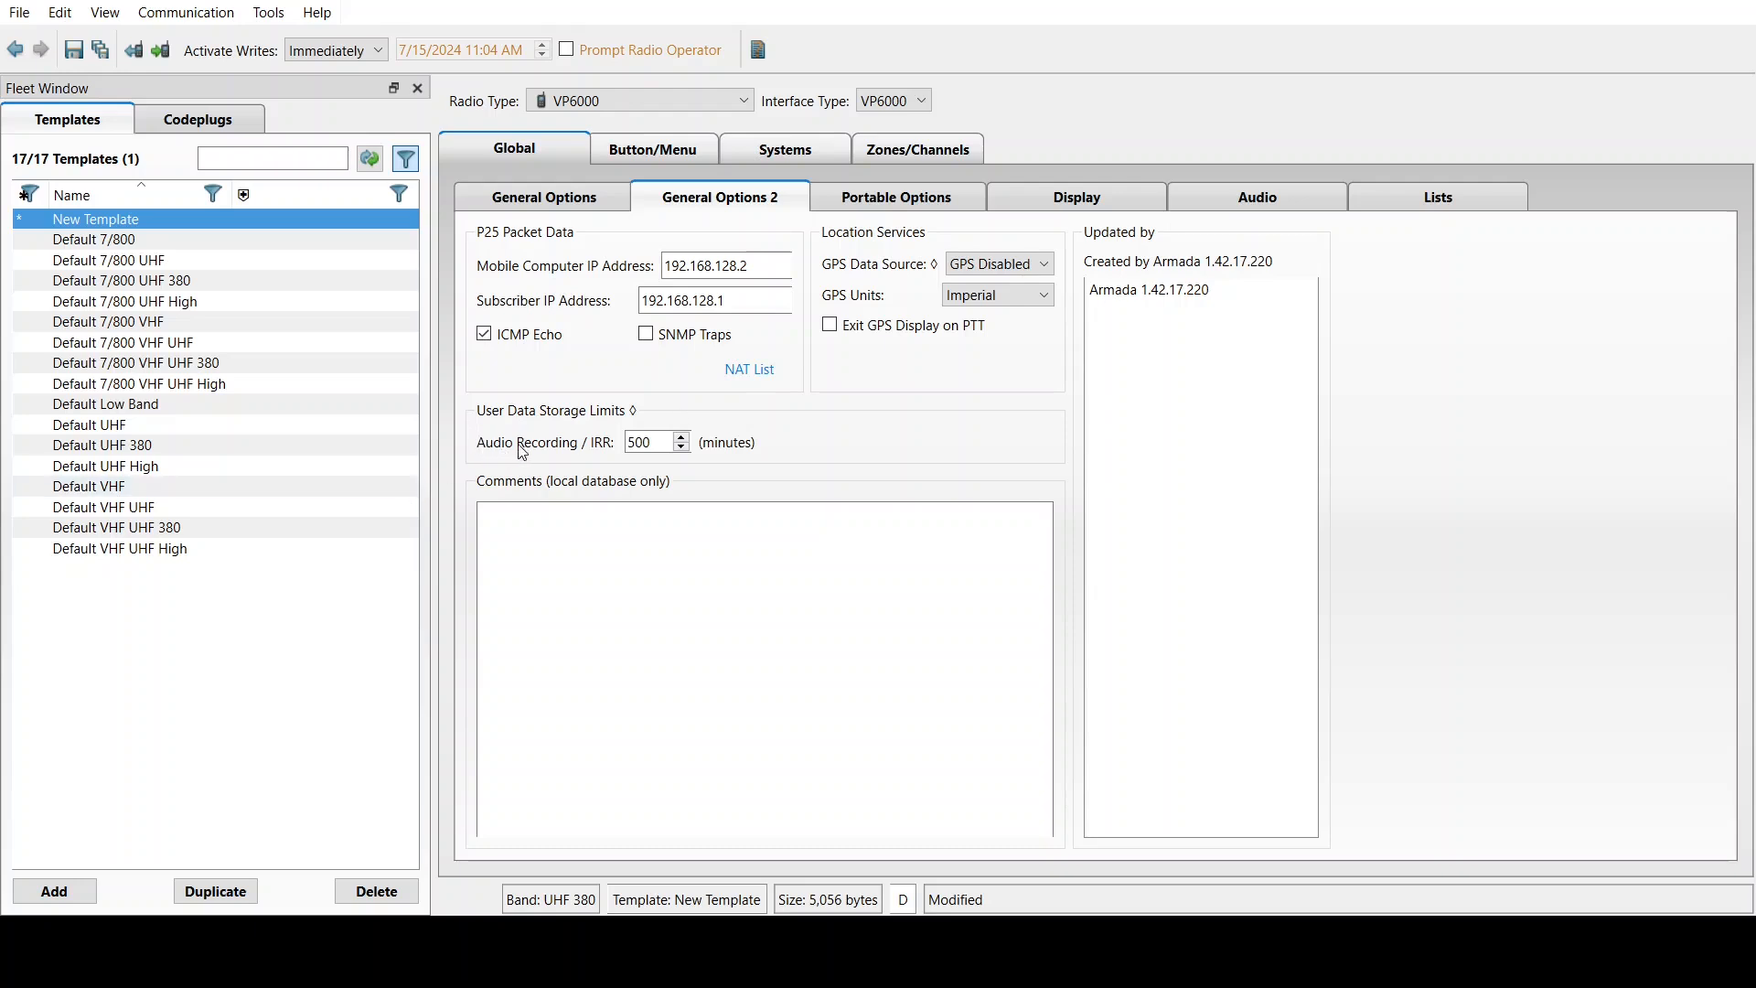
double_click(658, 443)
click(868, 201)
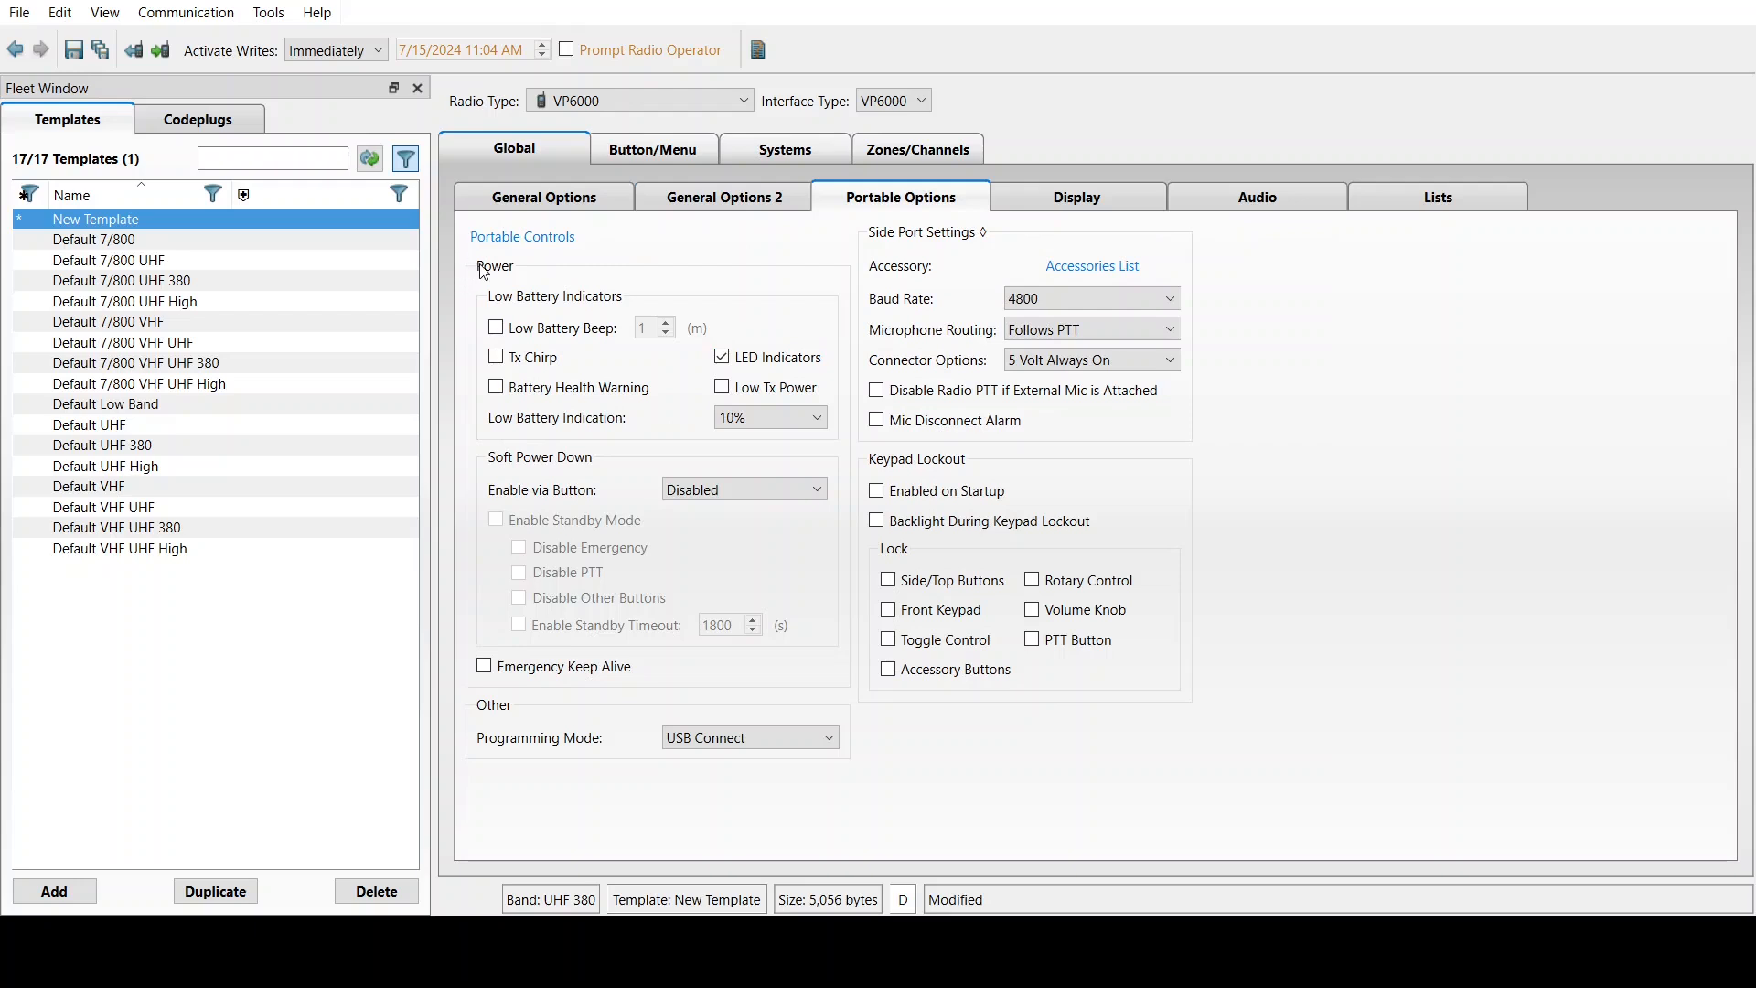
Enable Low Battery Beep at 5 and set soft power down's Enable via Button to Side Button 1
click(497, 329)
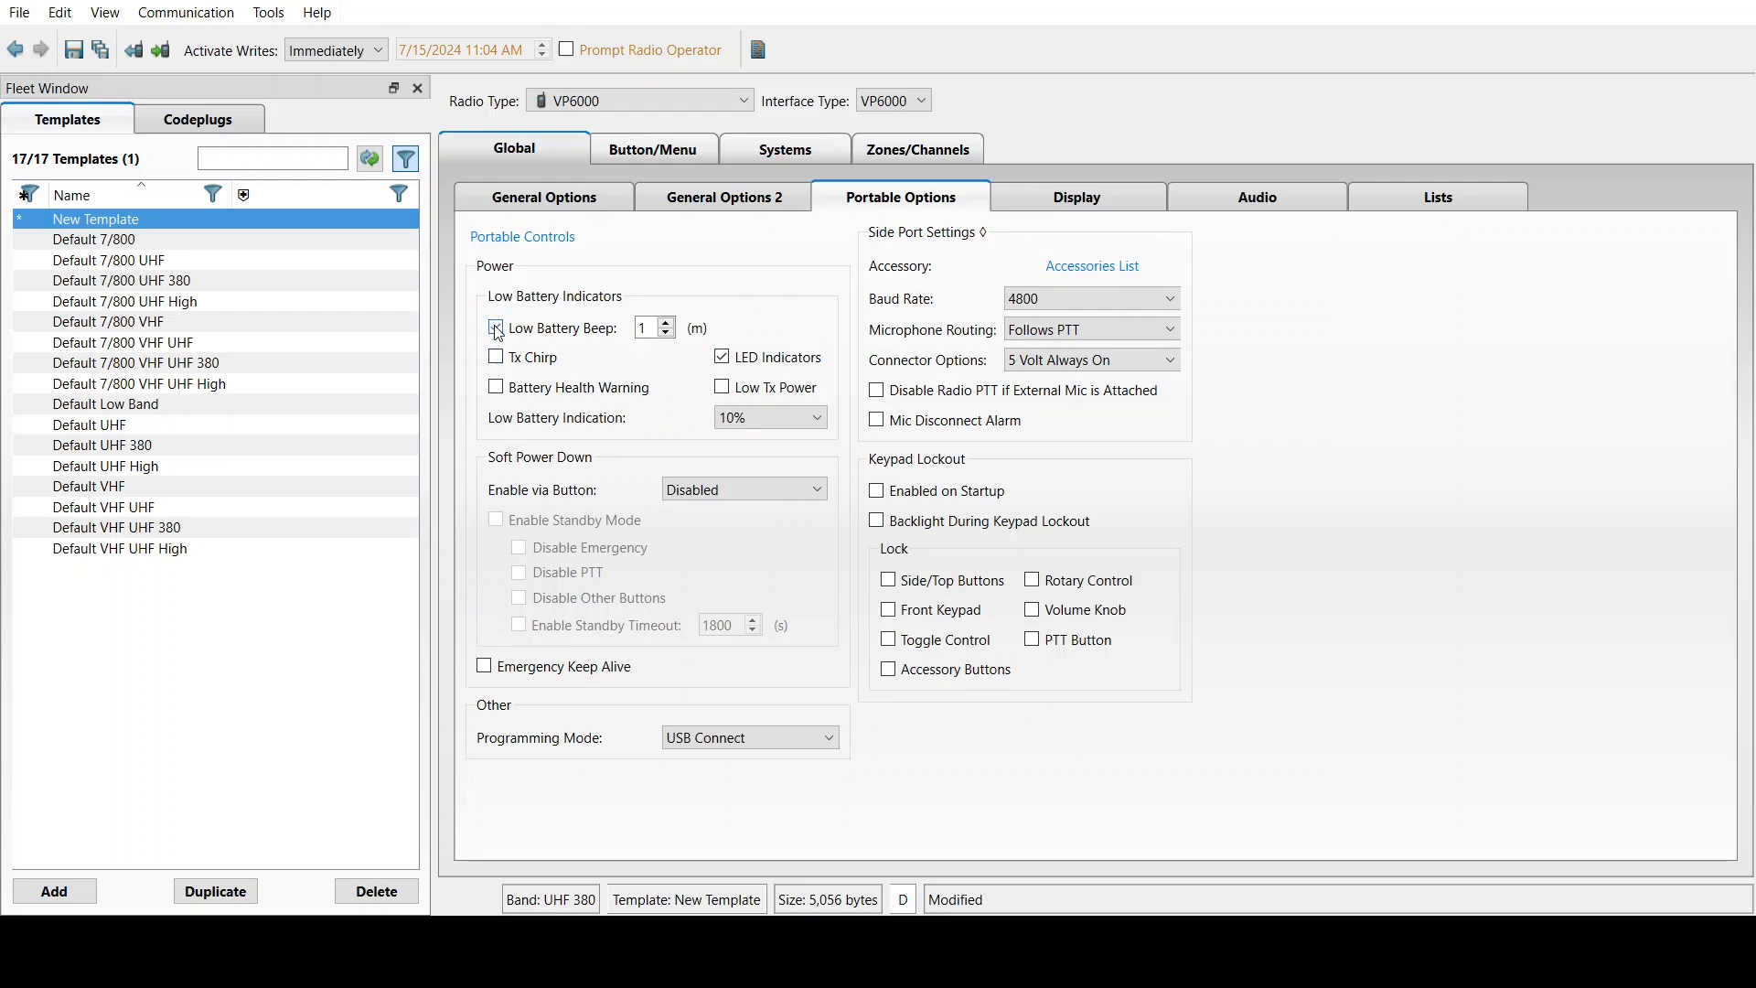
click(667, 323)
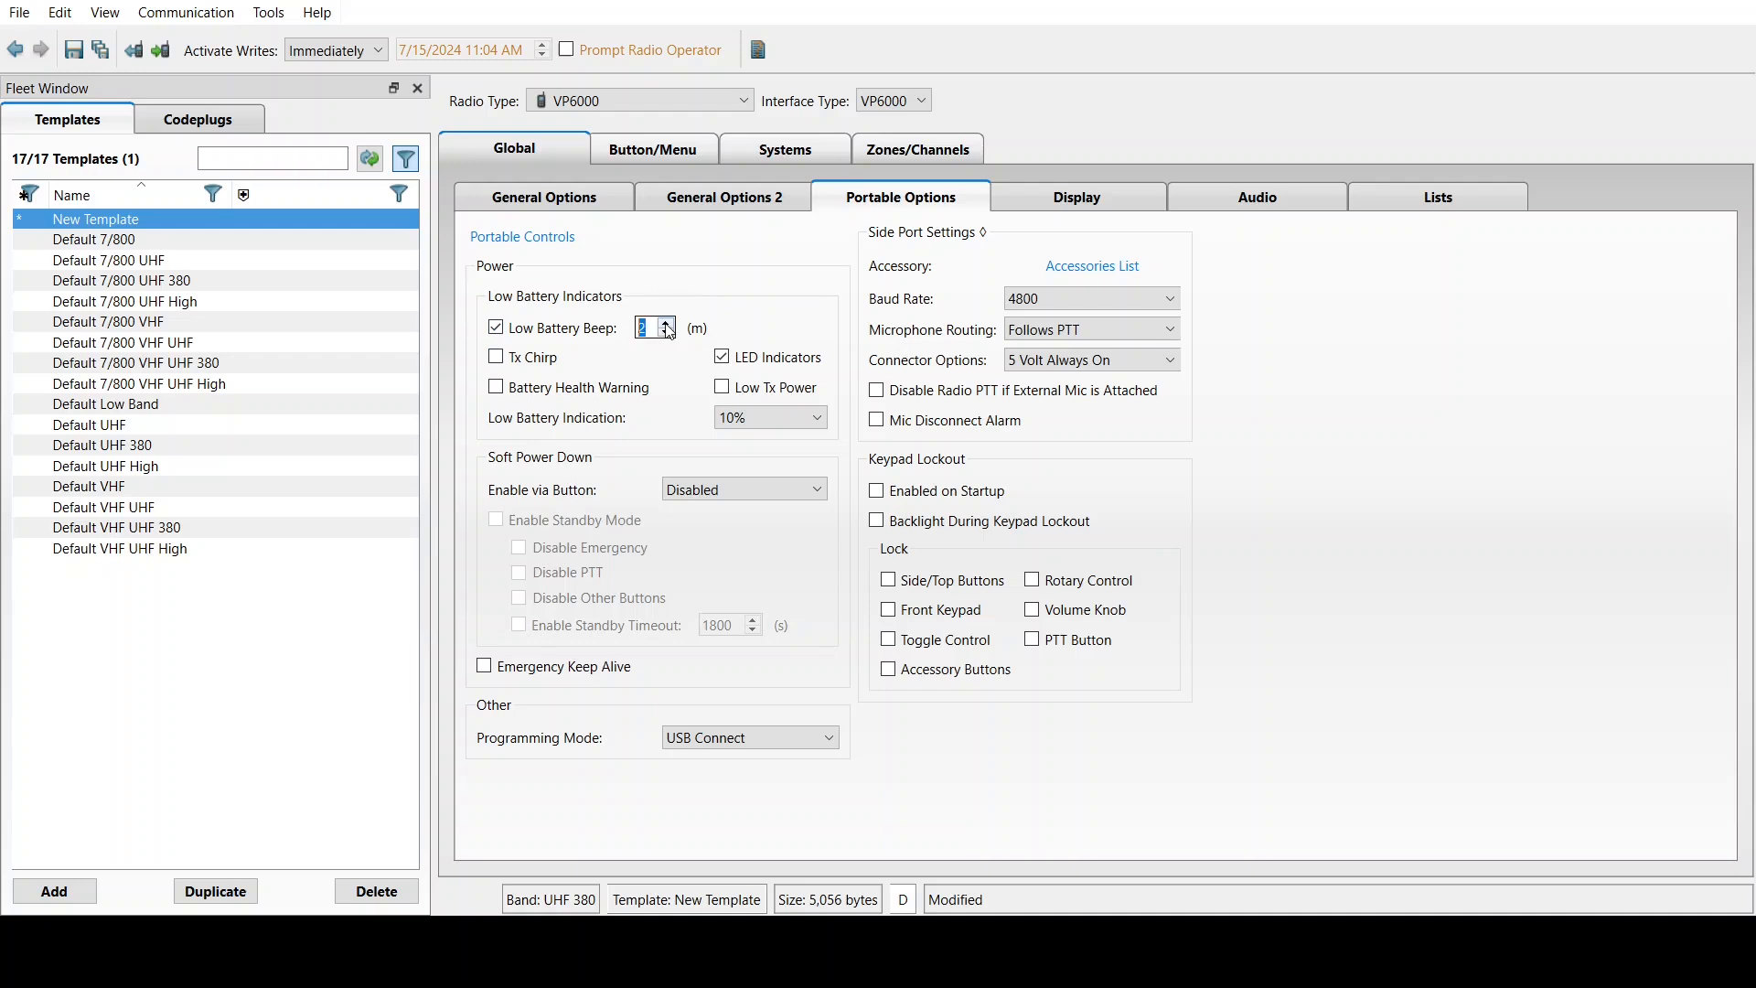
click(685, 381)
key(Down)
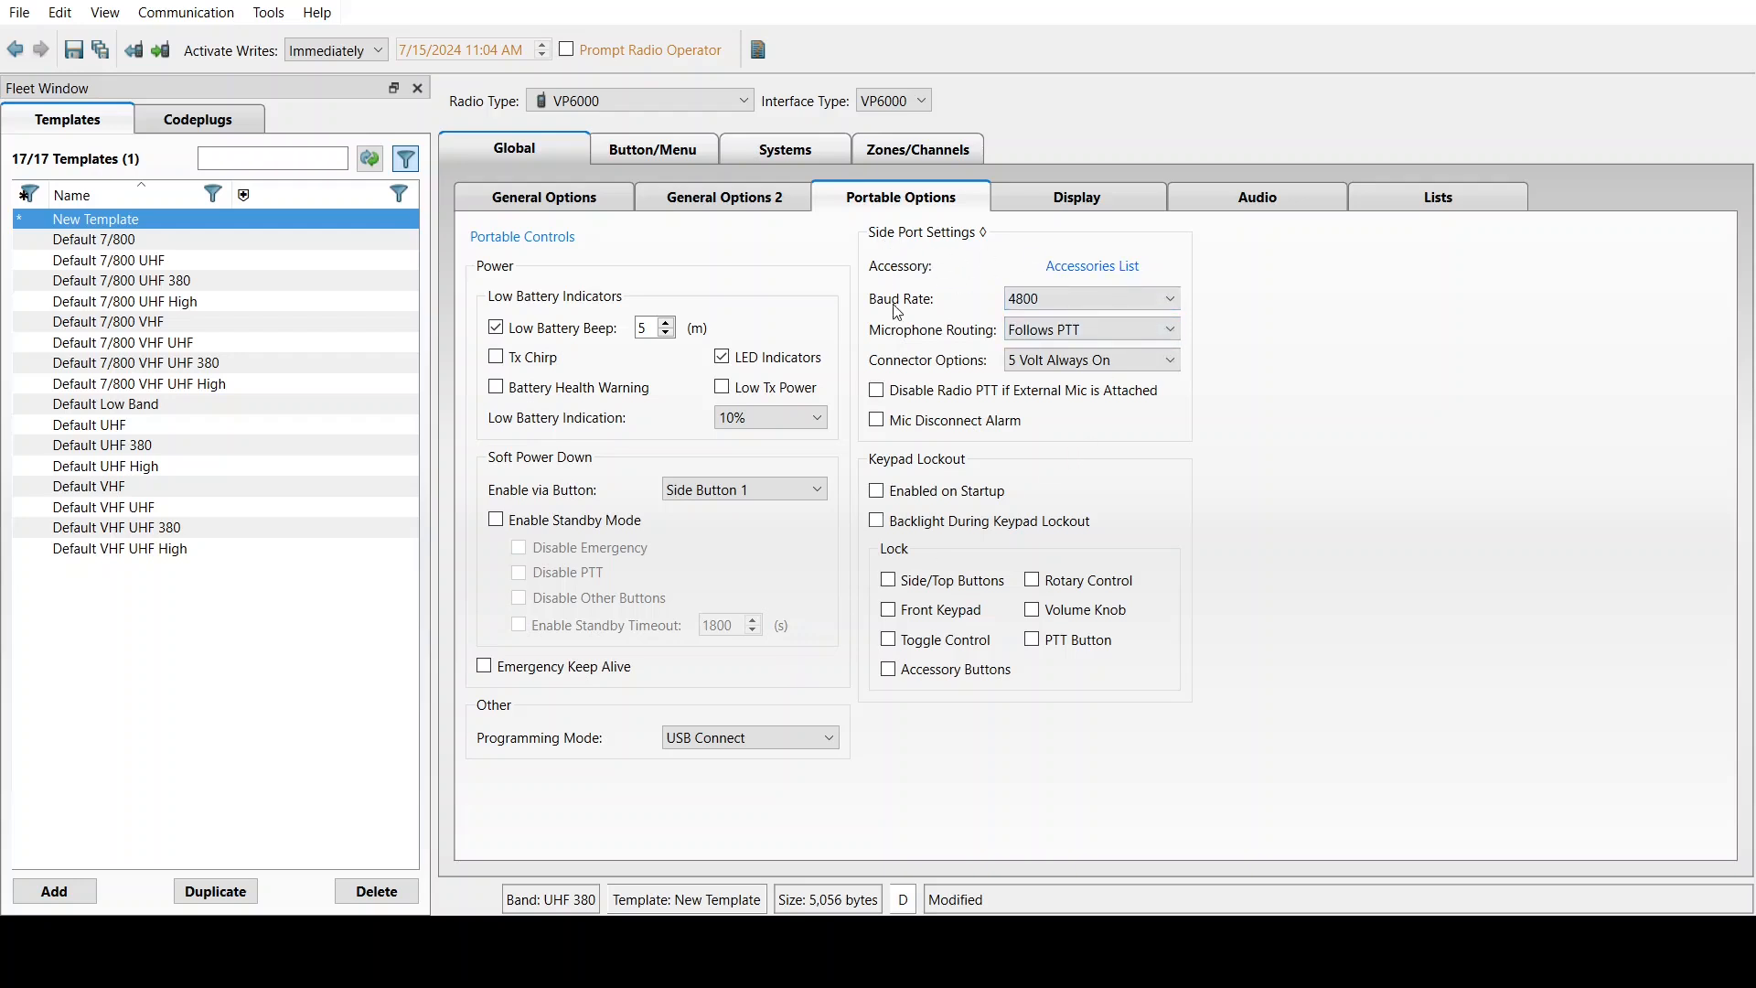
Enable Mic Disconnect Alarm and lock side/top buttons, rotary control, volume knob and front keypad
click(877, 418)
click(885, 584)
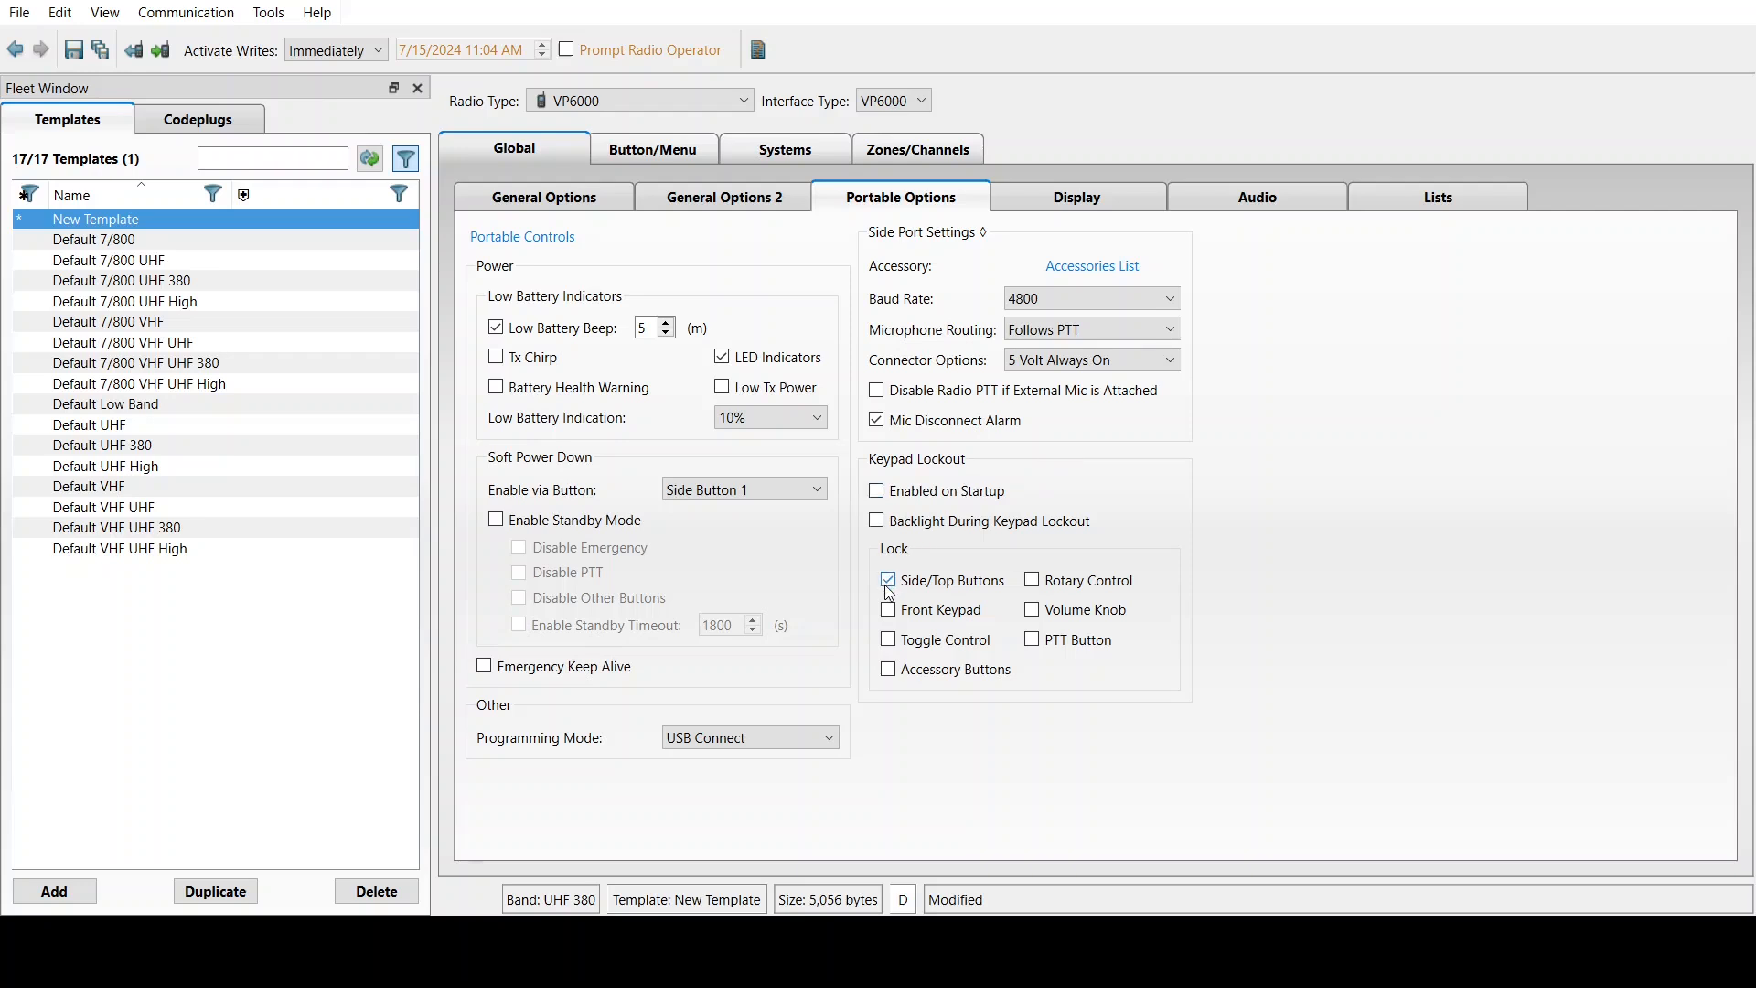
click(1033, 583)
click(1034, 615)
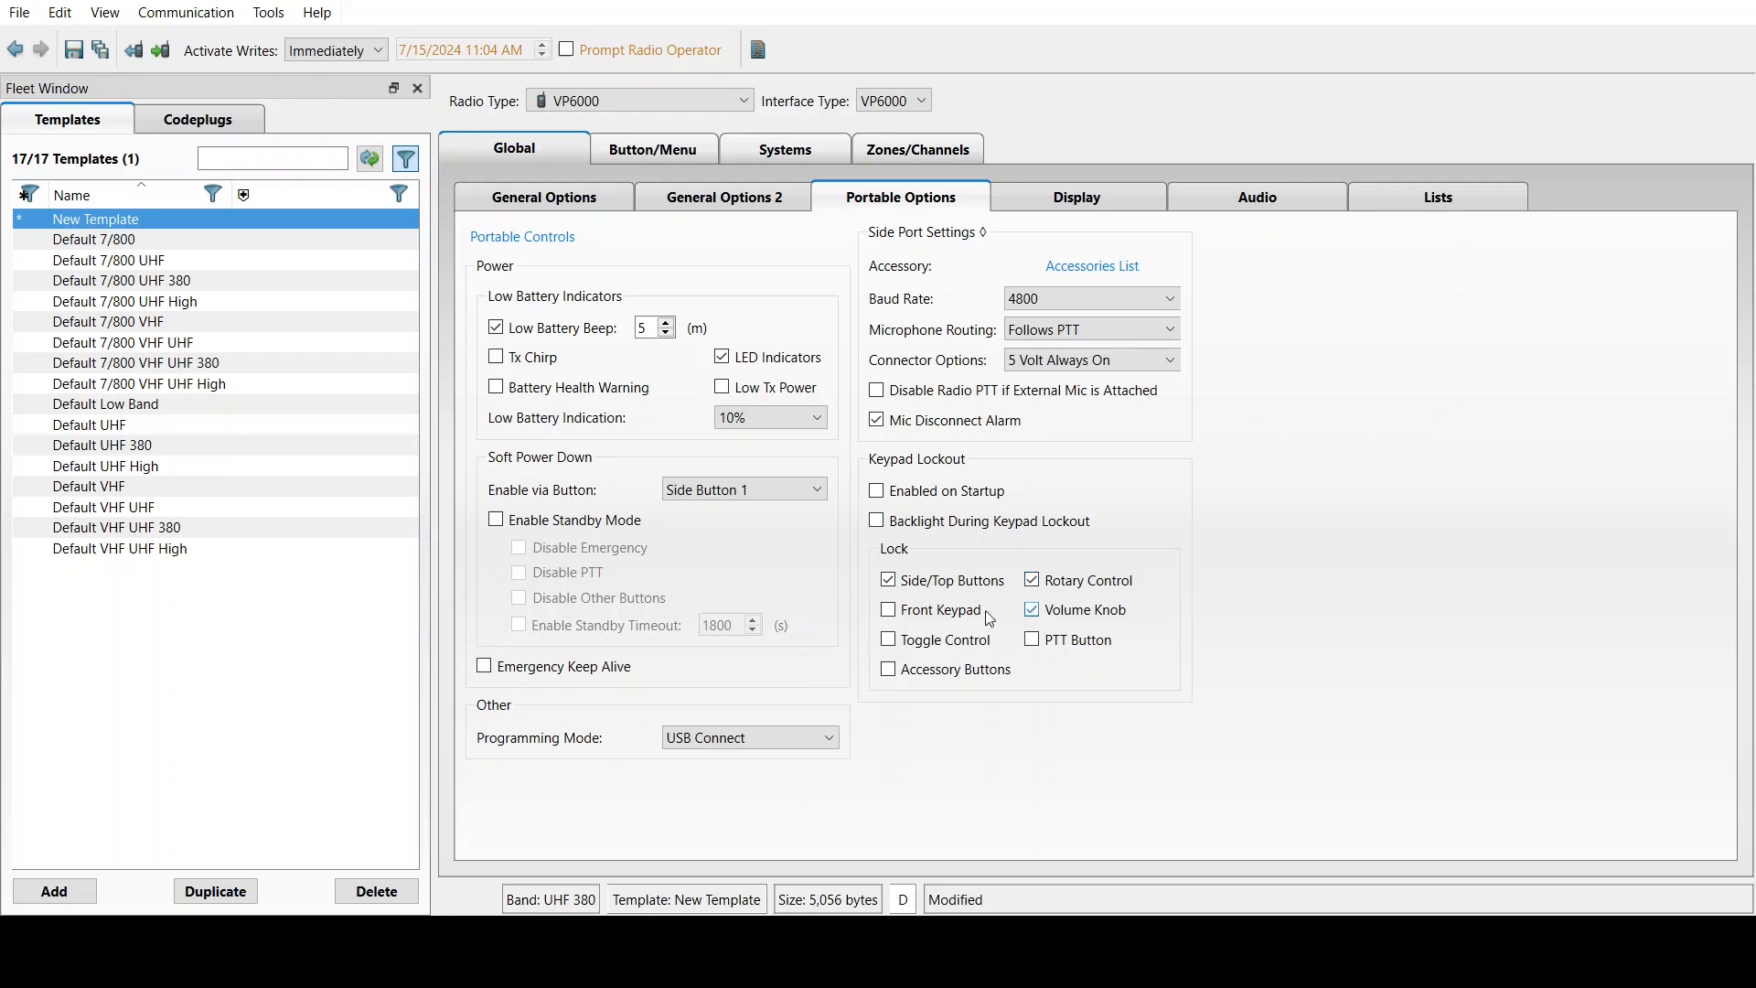
click(892, 614)
On the Display page, choose 24 Hour time format and the (UTC -07:00) US Arizona time zone
click(1085, 208)
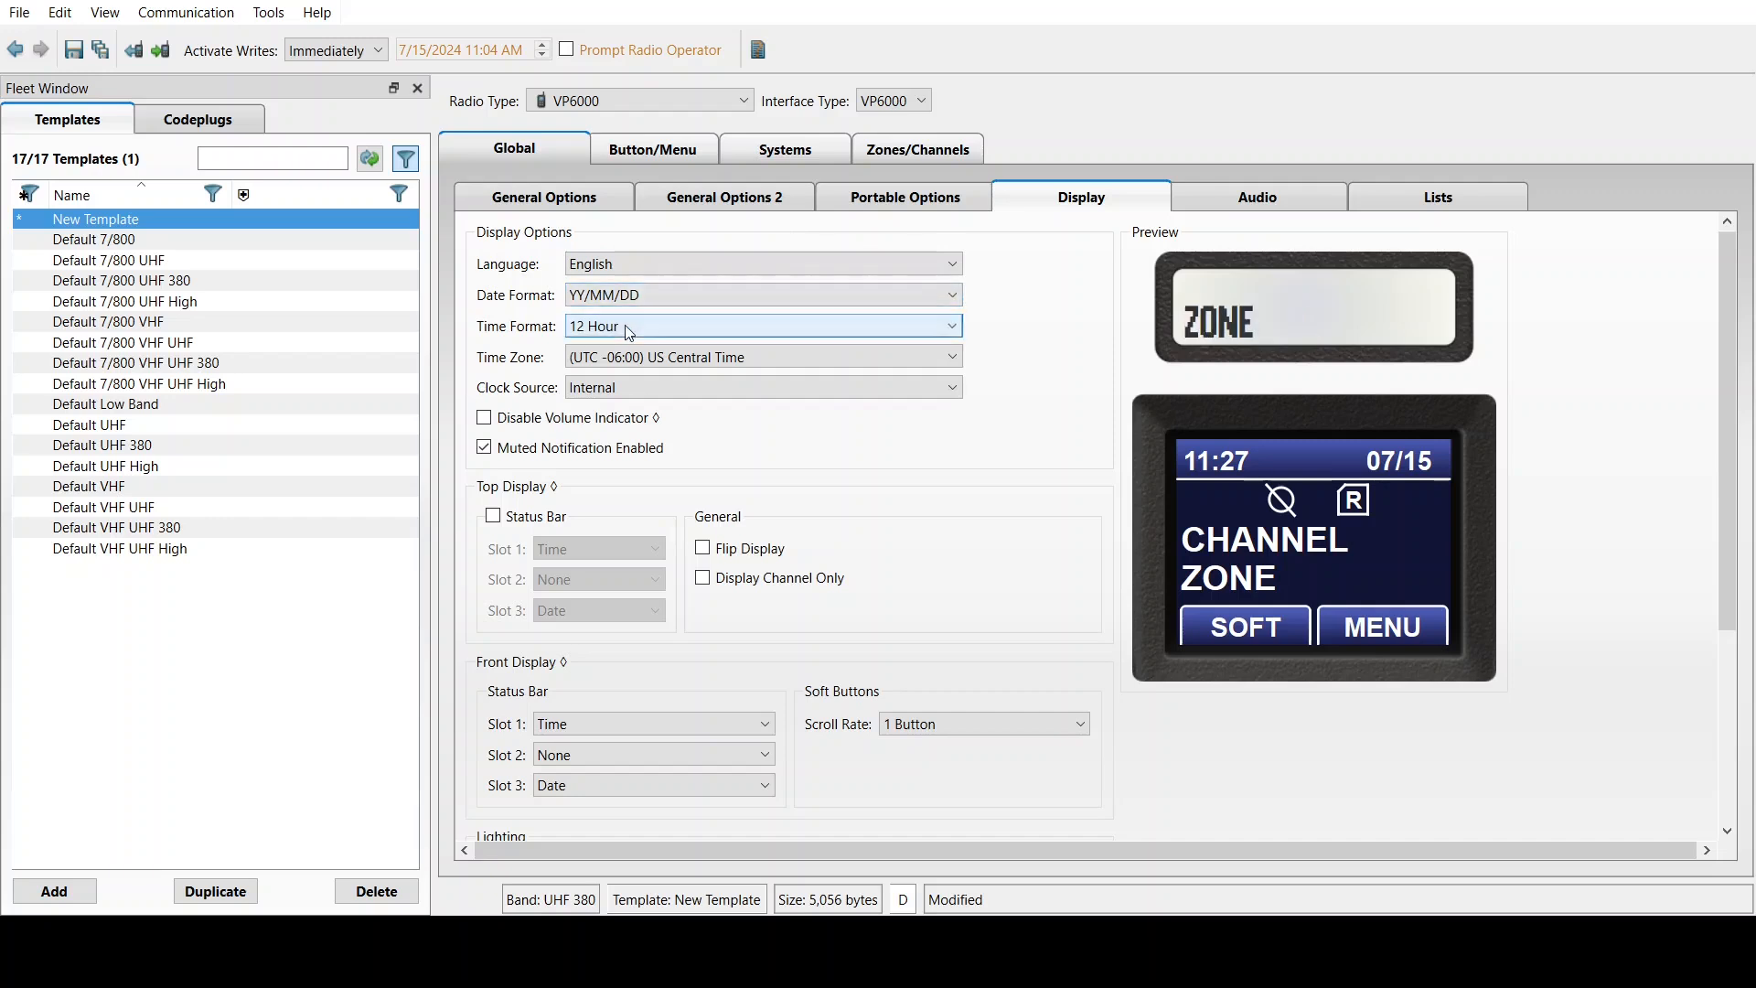
click(609, 363)
click(633, 361)
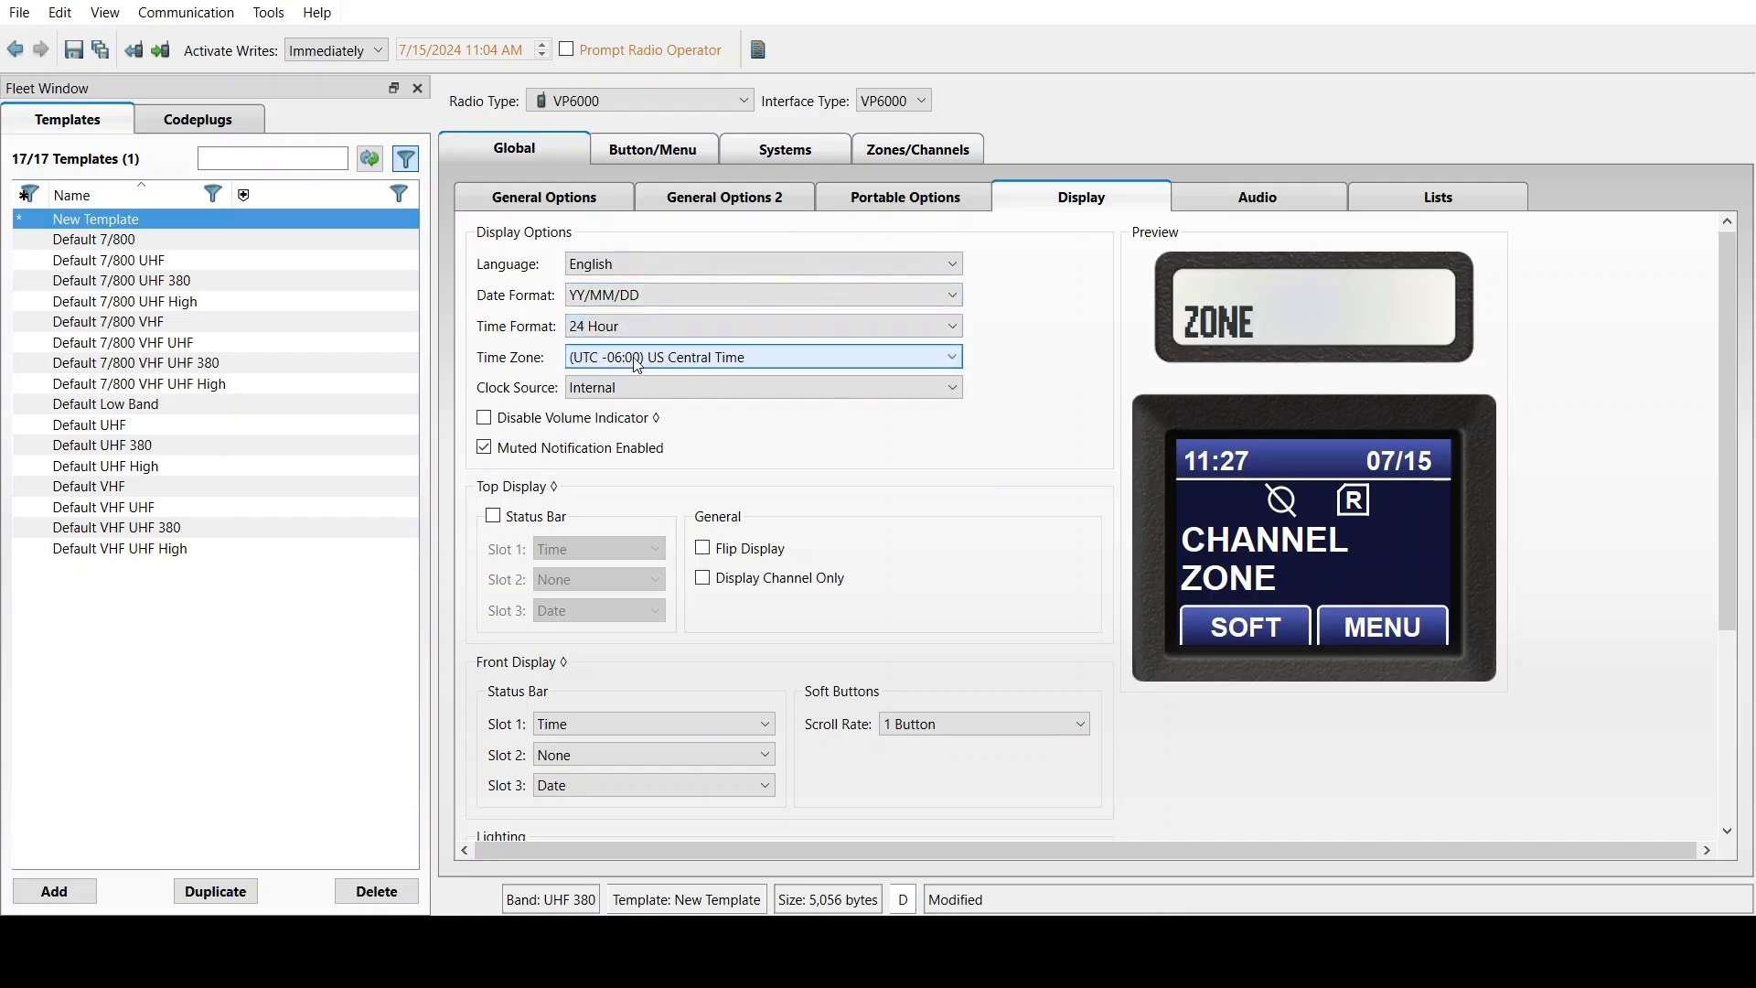
click(688, 513)
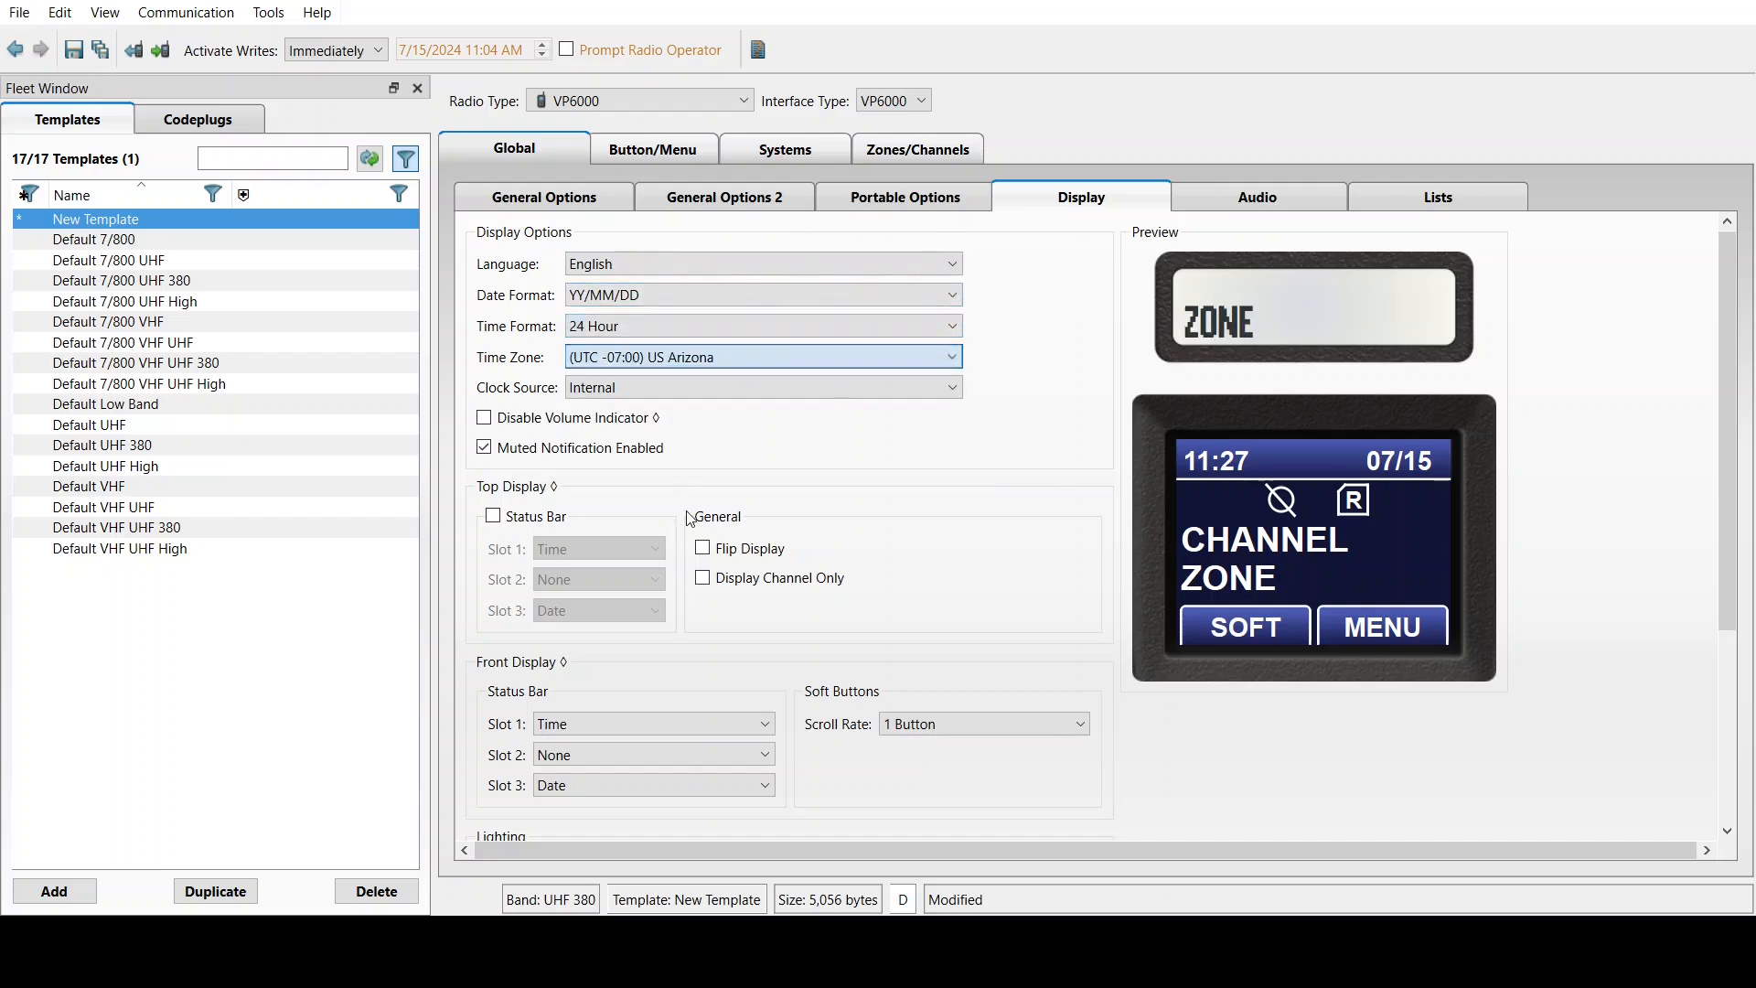
click(745, 389)
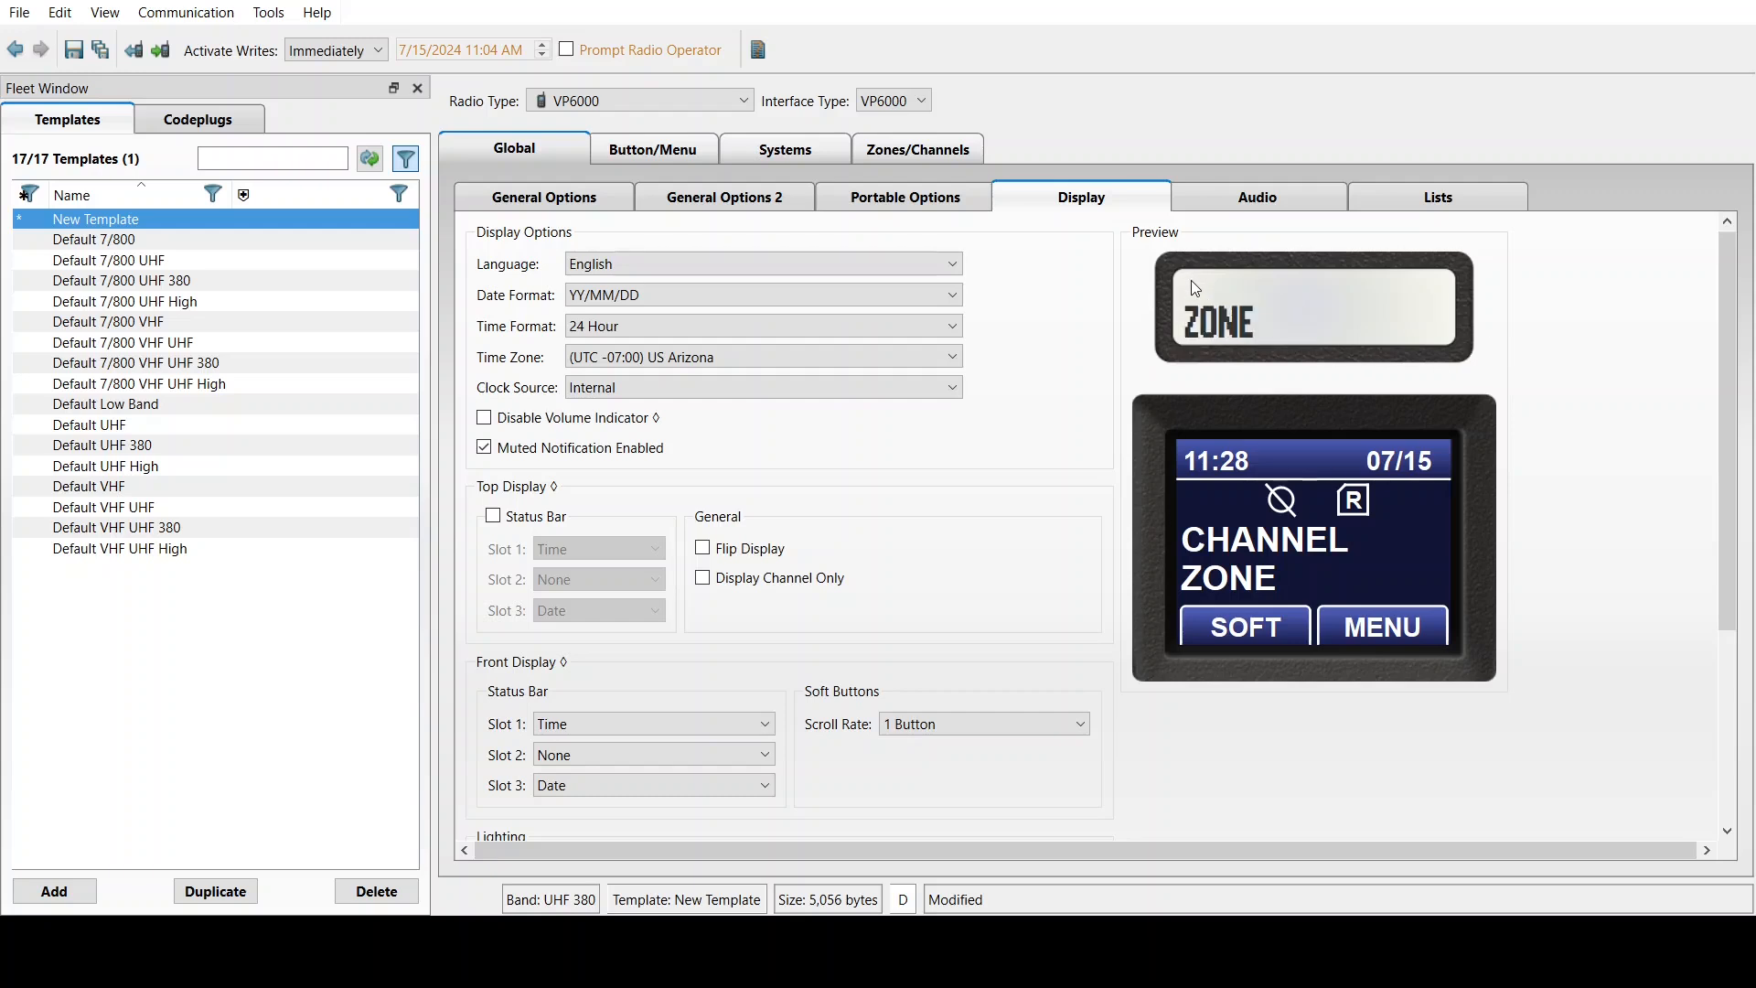
Turn on the top display status bar with Signal Strength in slot 2 and Battery in slot 3
click(527, 519)
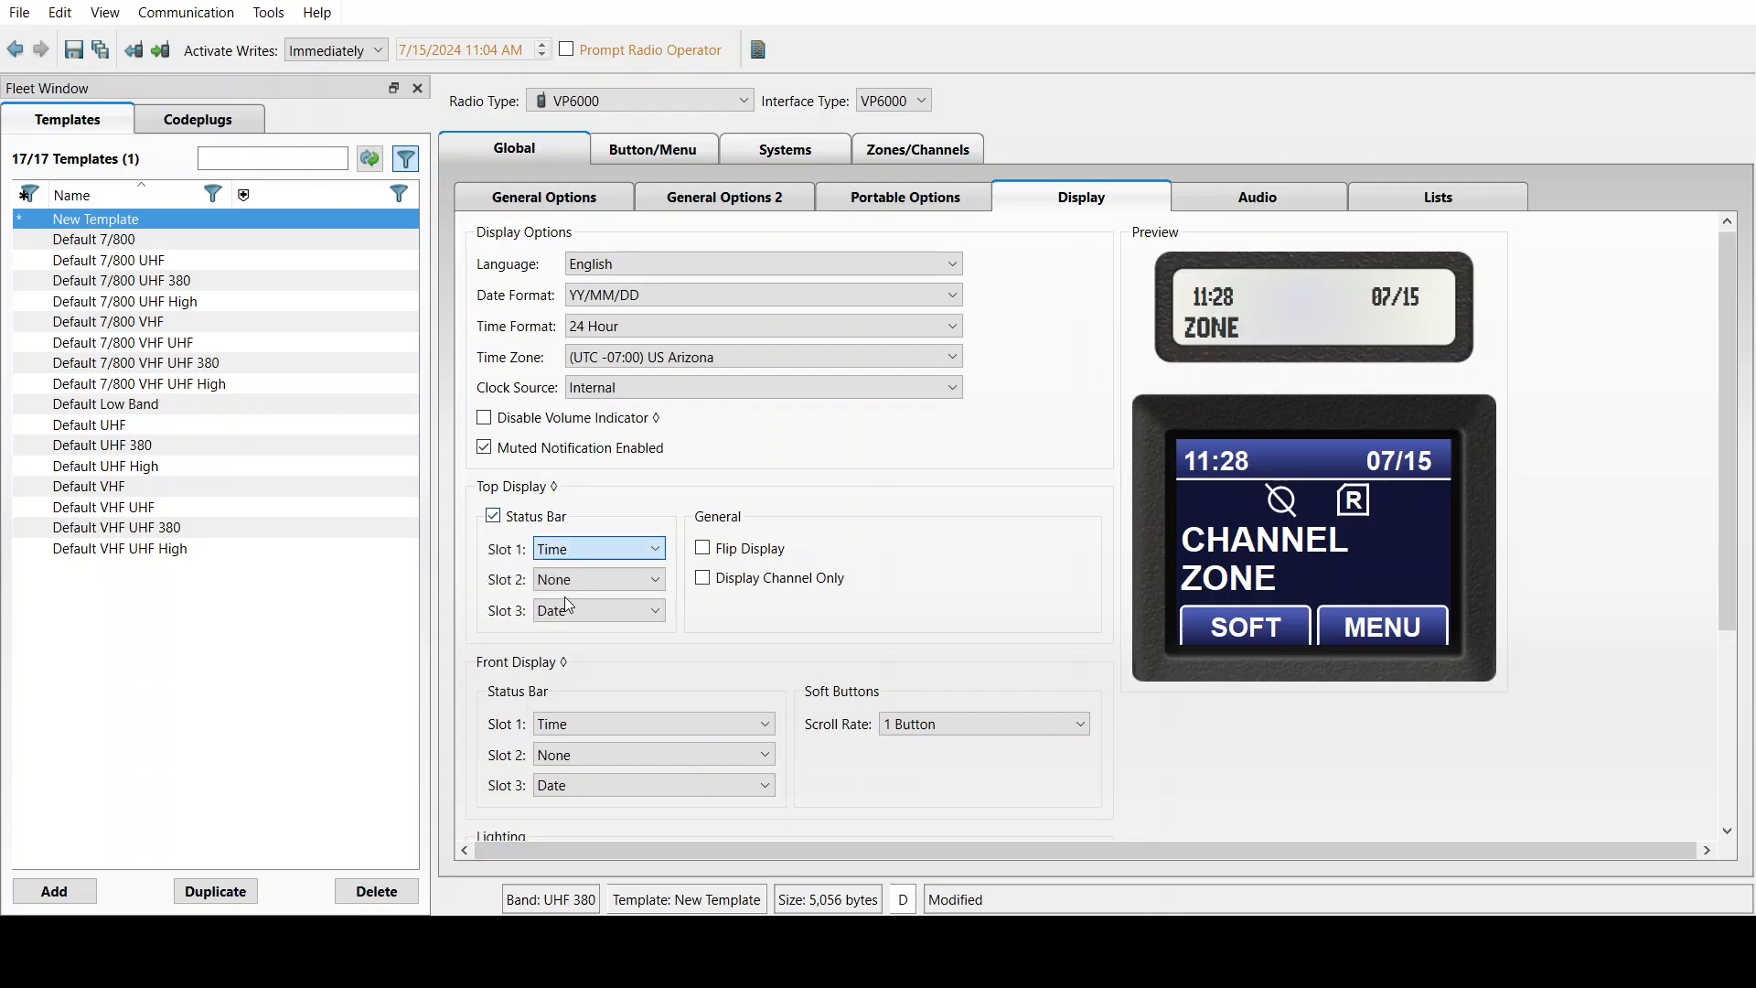
click(613, 589)
key(Down)
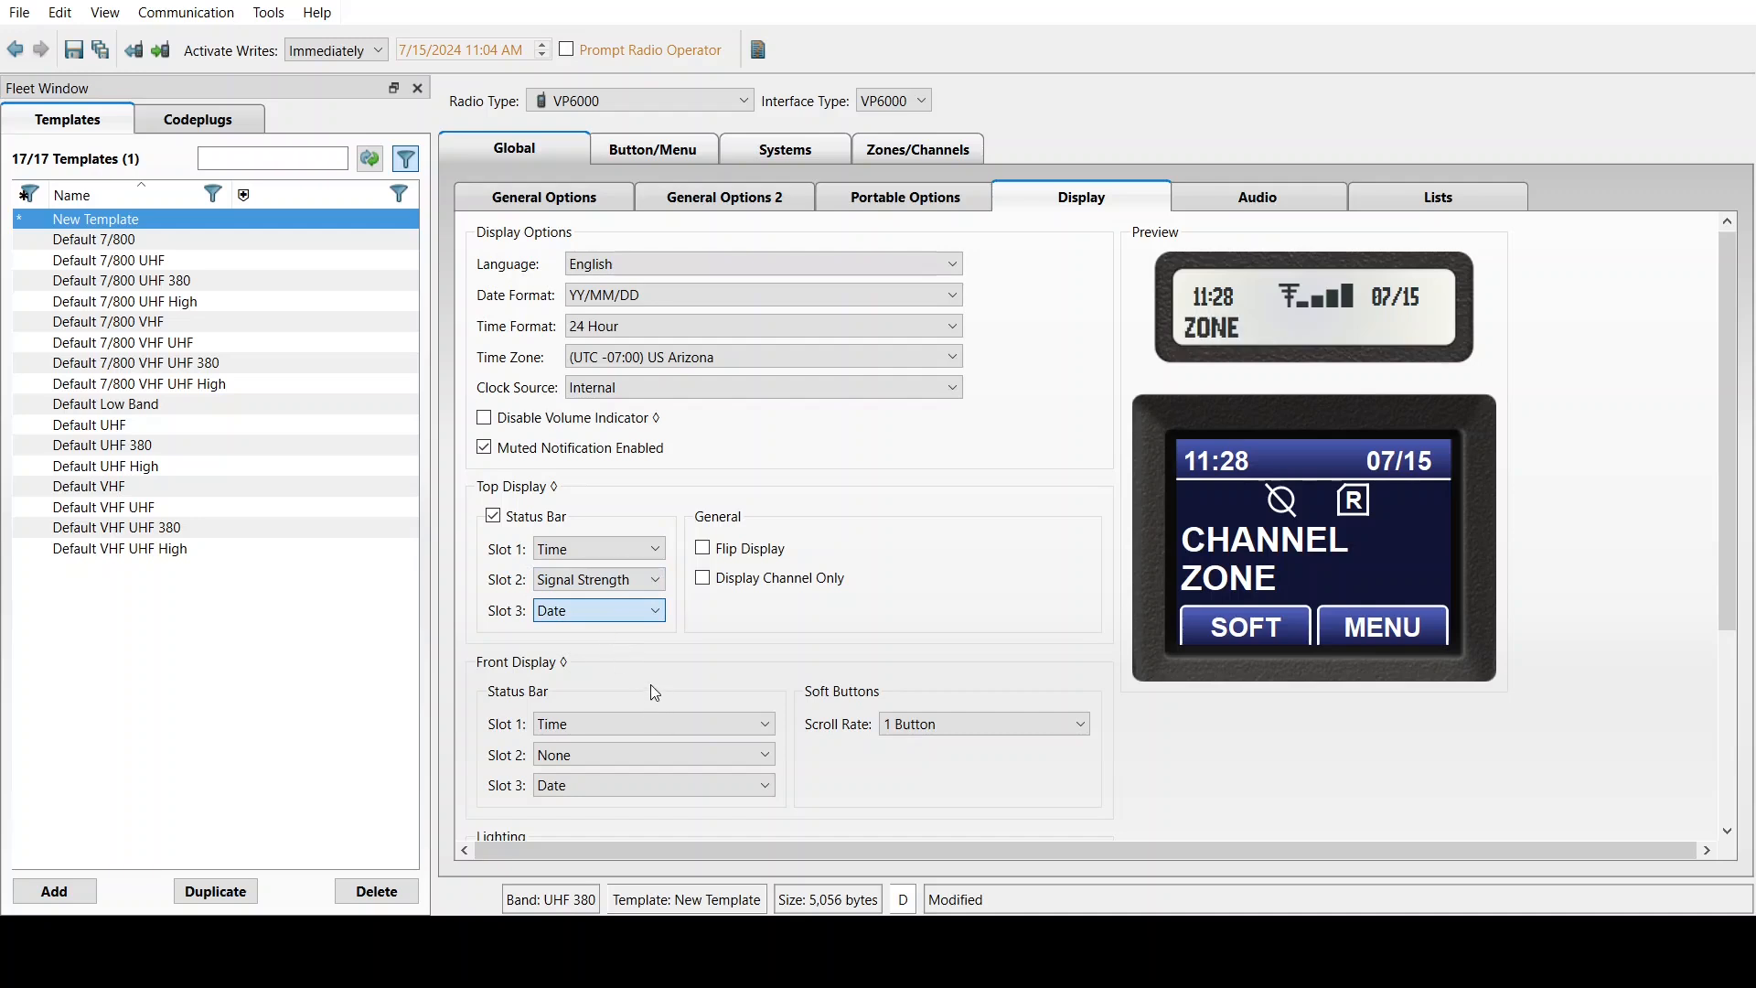
key(Down)
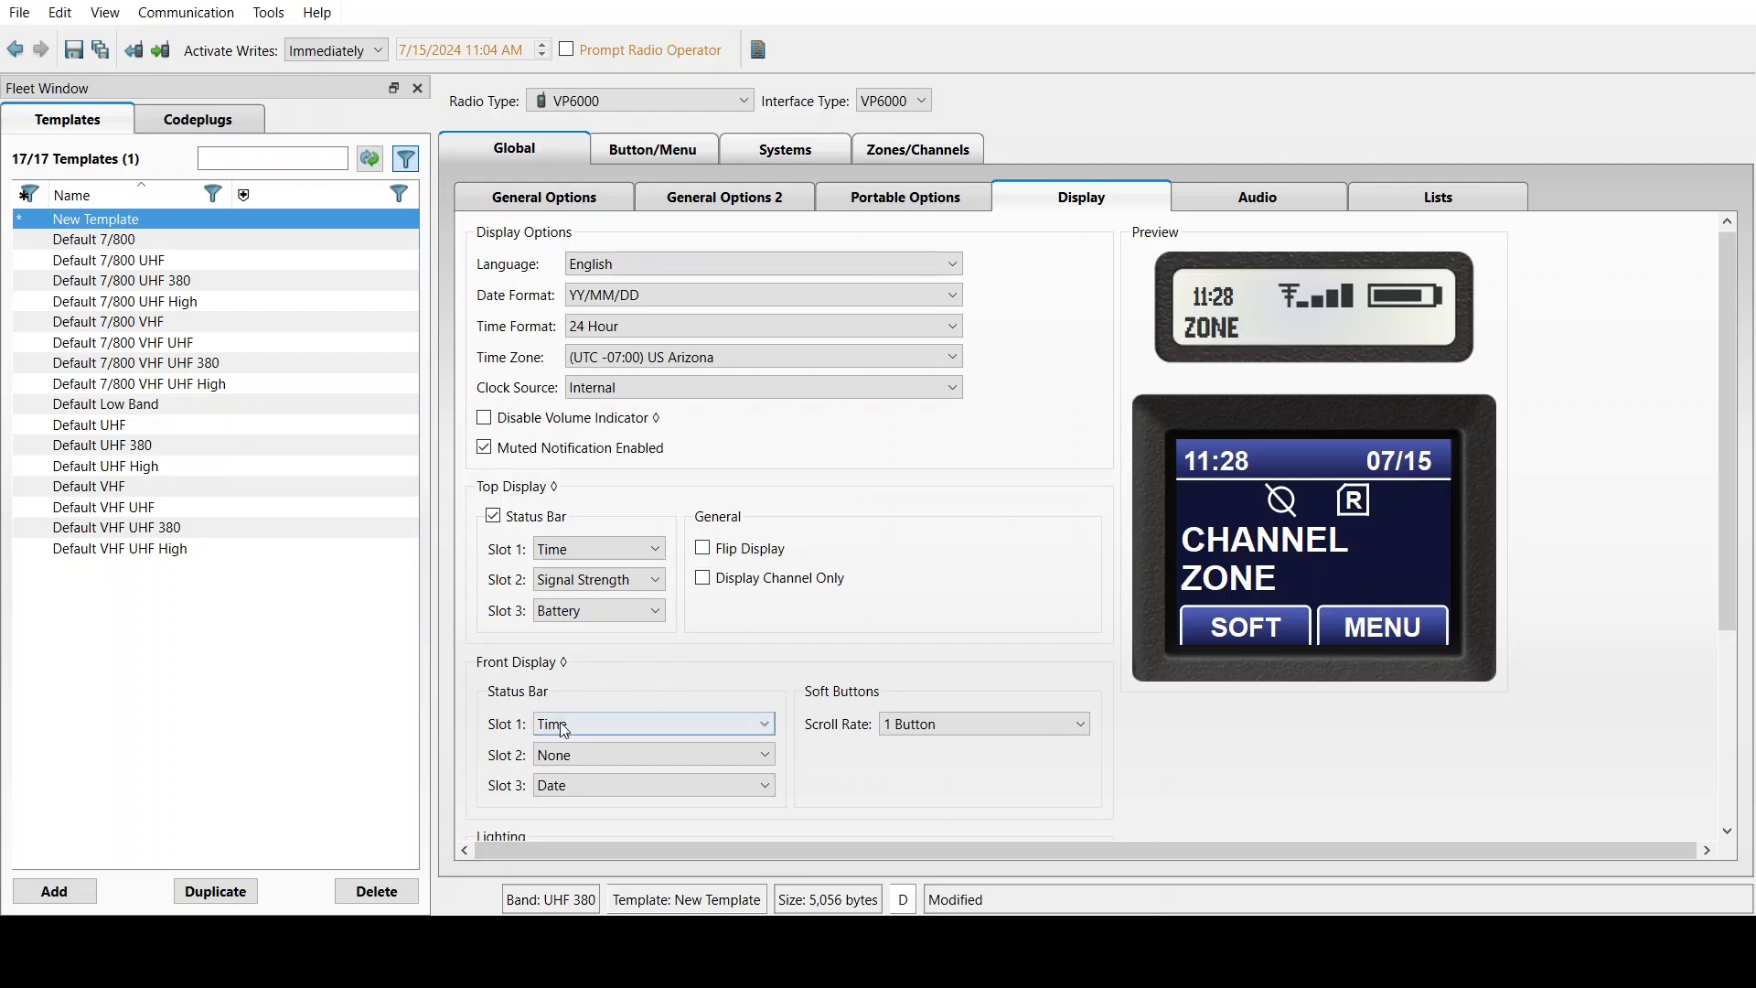
Put Signal Strength in front display slot 2, Battery in slot 3, and set soft button scroll rate to 2 Button
click(561, 752)
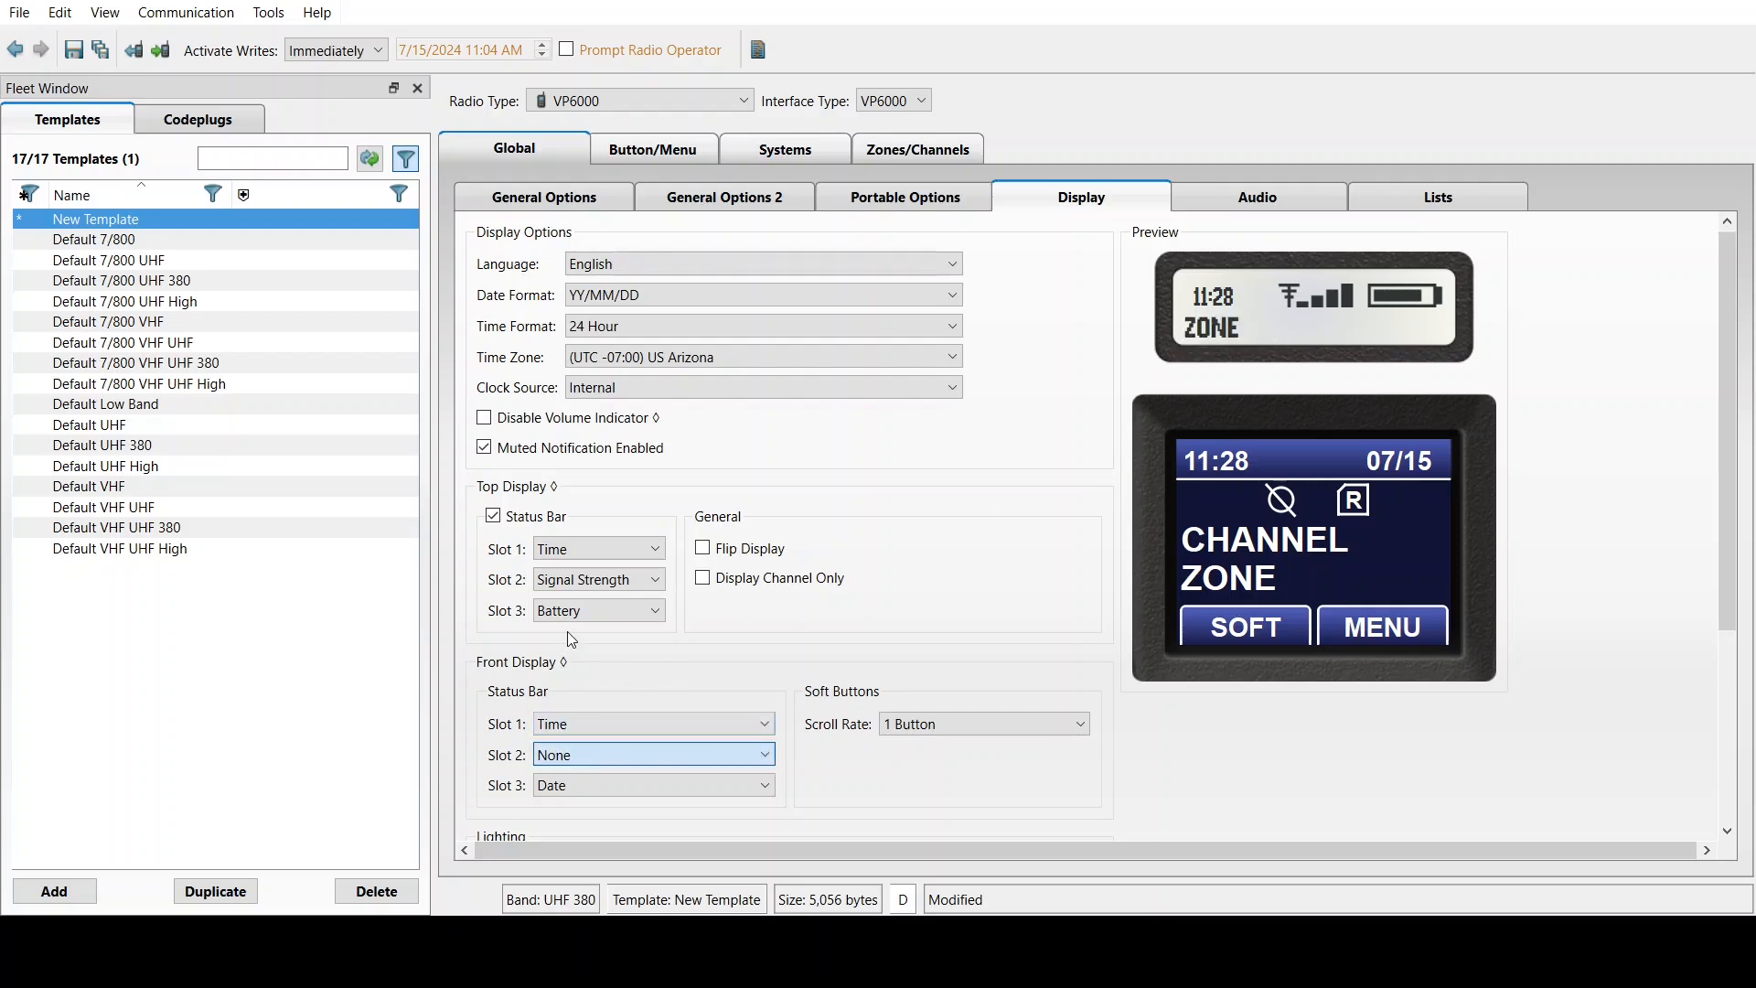
scroll(559, 757, down, 1)
click(560, 785)
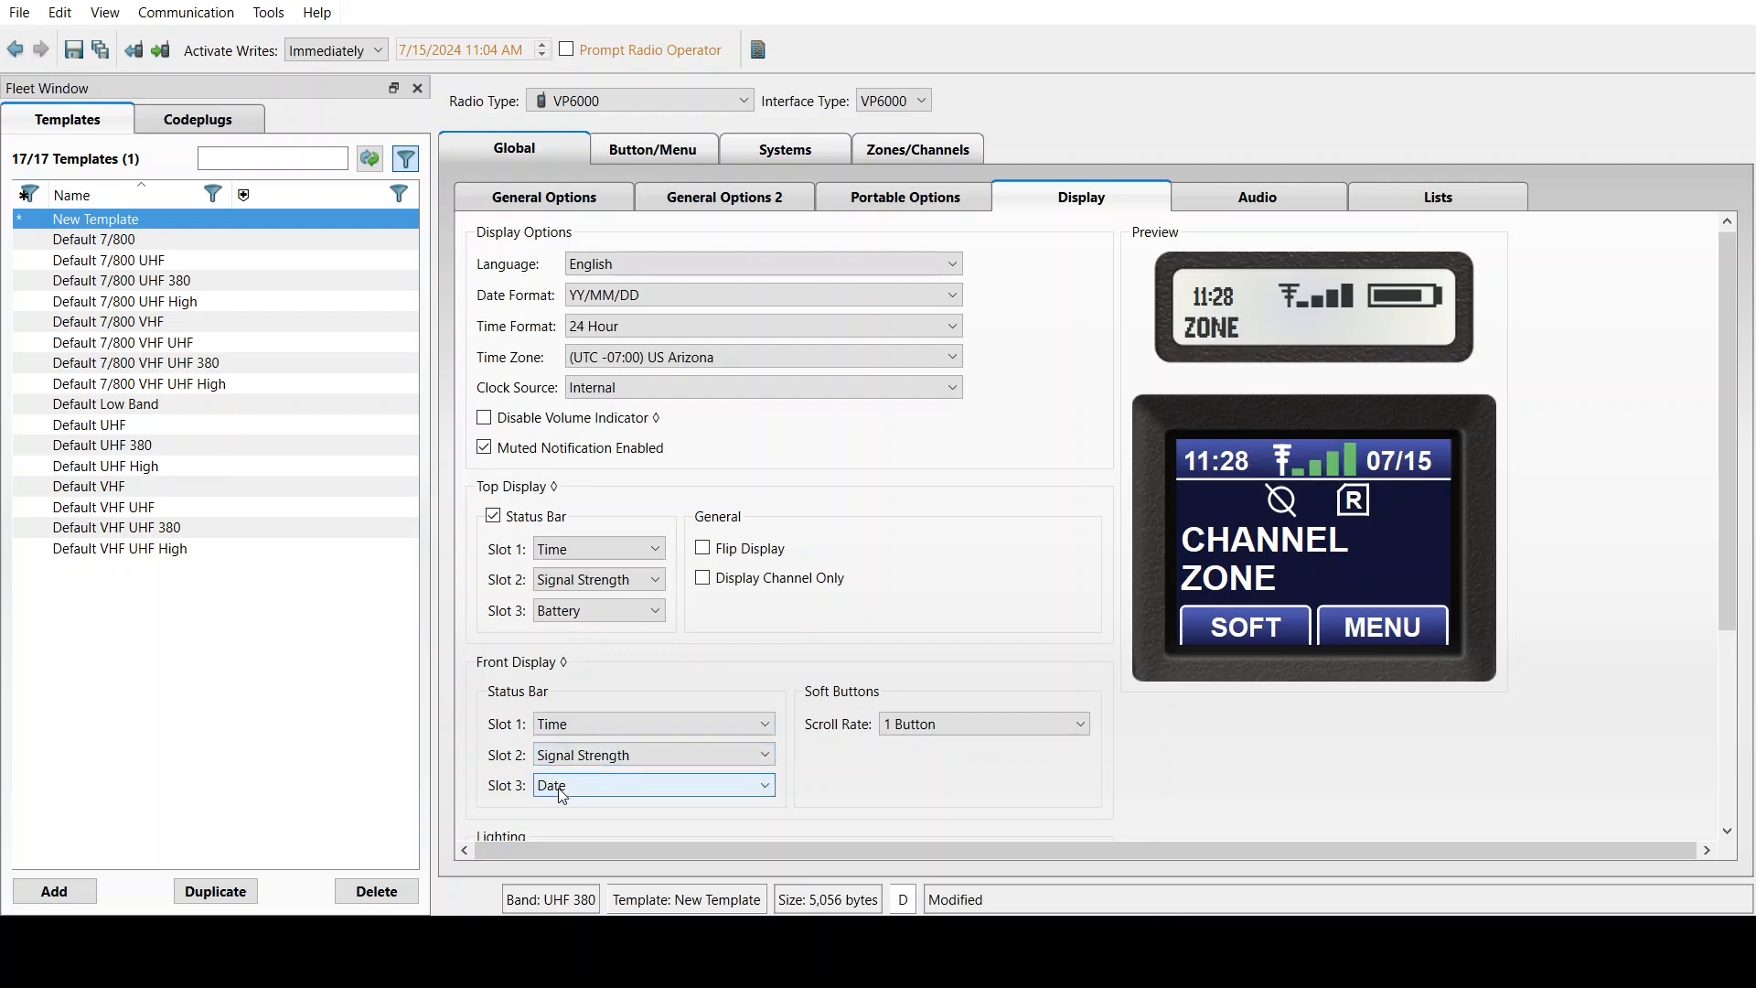
key(Down)
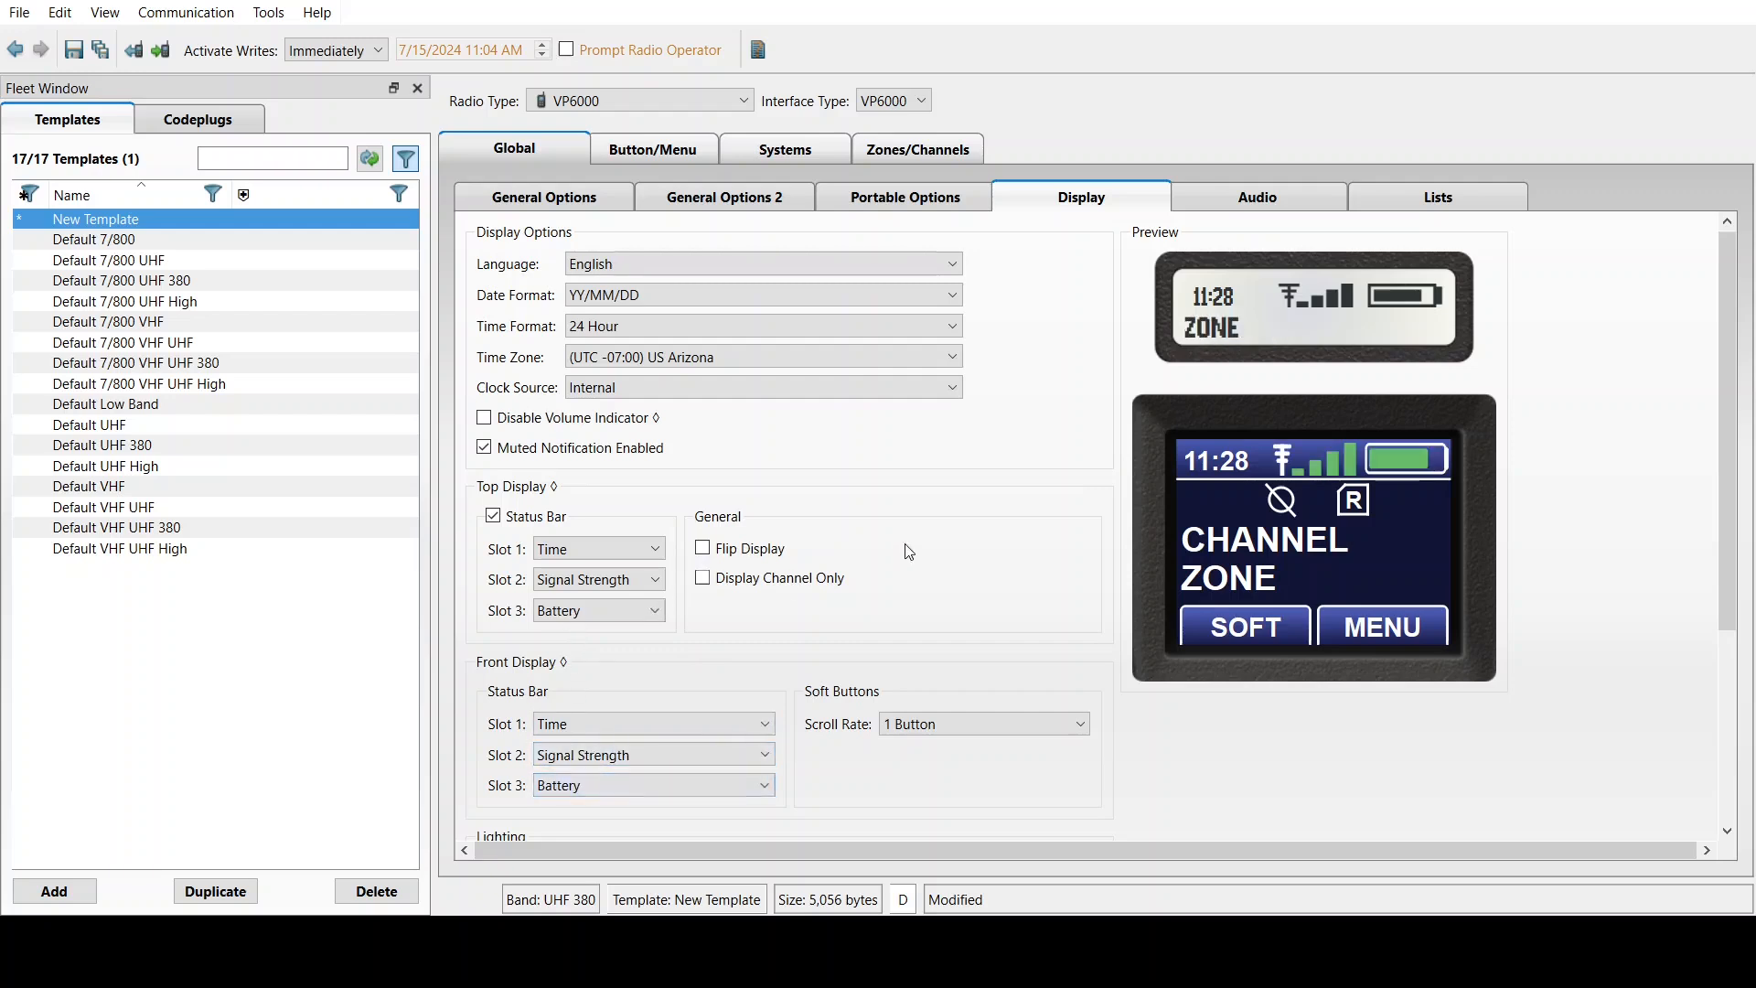
click(949, 729)
key(Down)
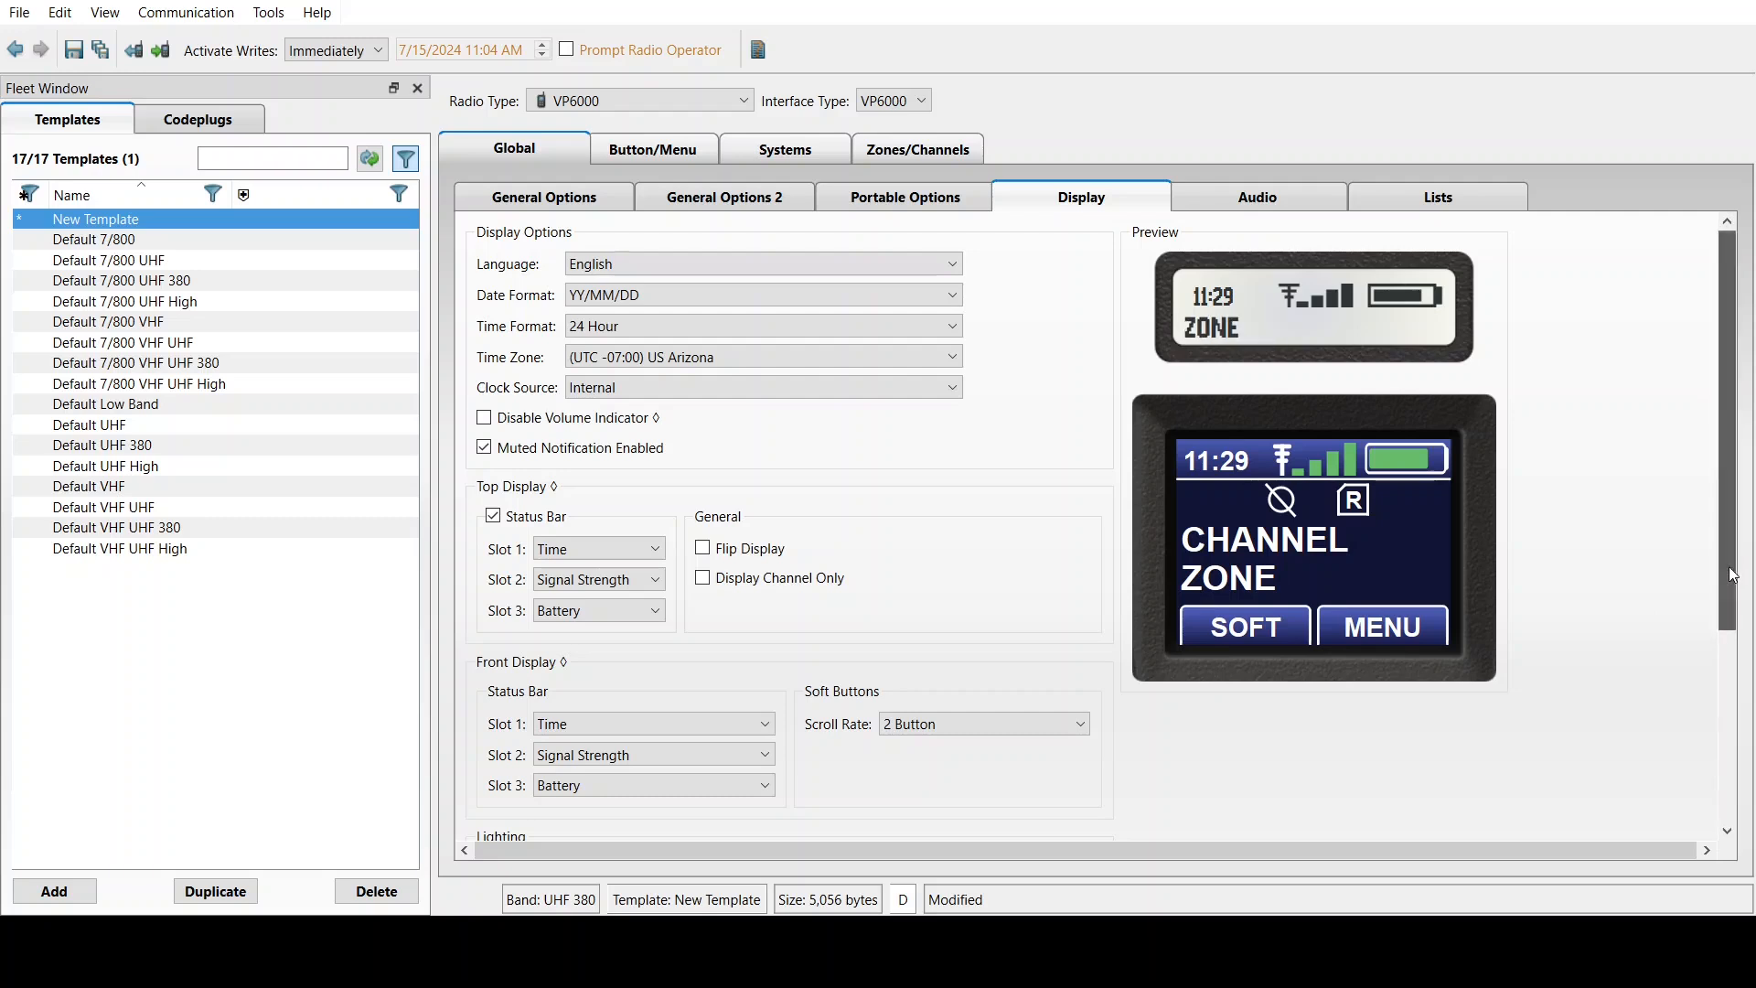
Set the Default Theme to High Contrast, leaving Default Mode at Night after briefly trying Day
scroll(1715, 624, down, 1)
scroll(1713, 611, up, 1)
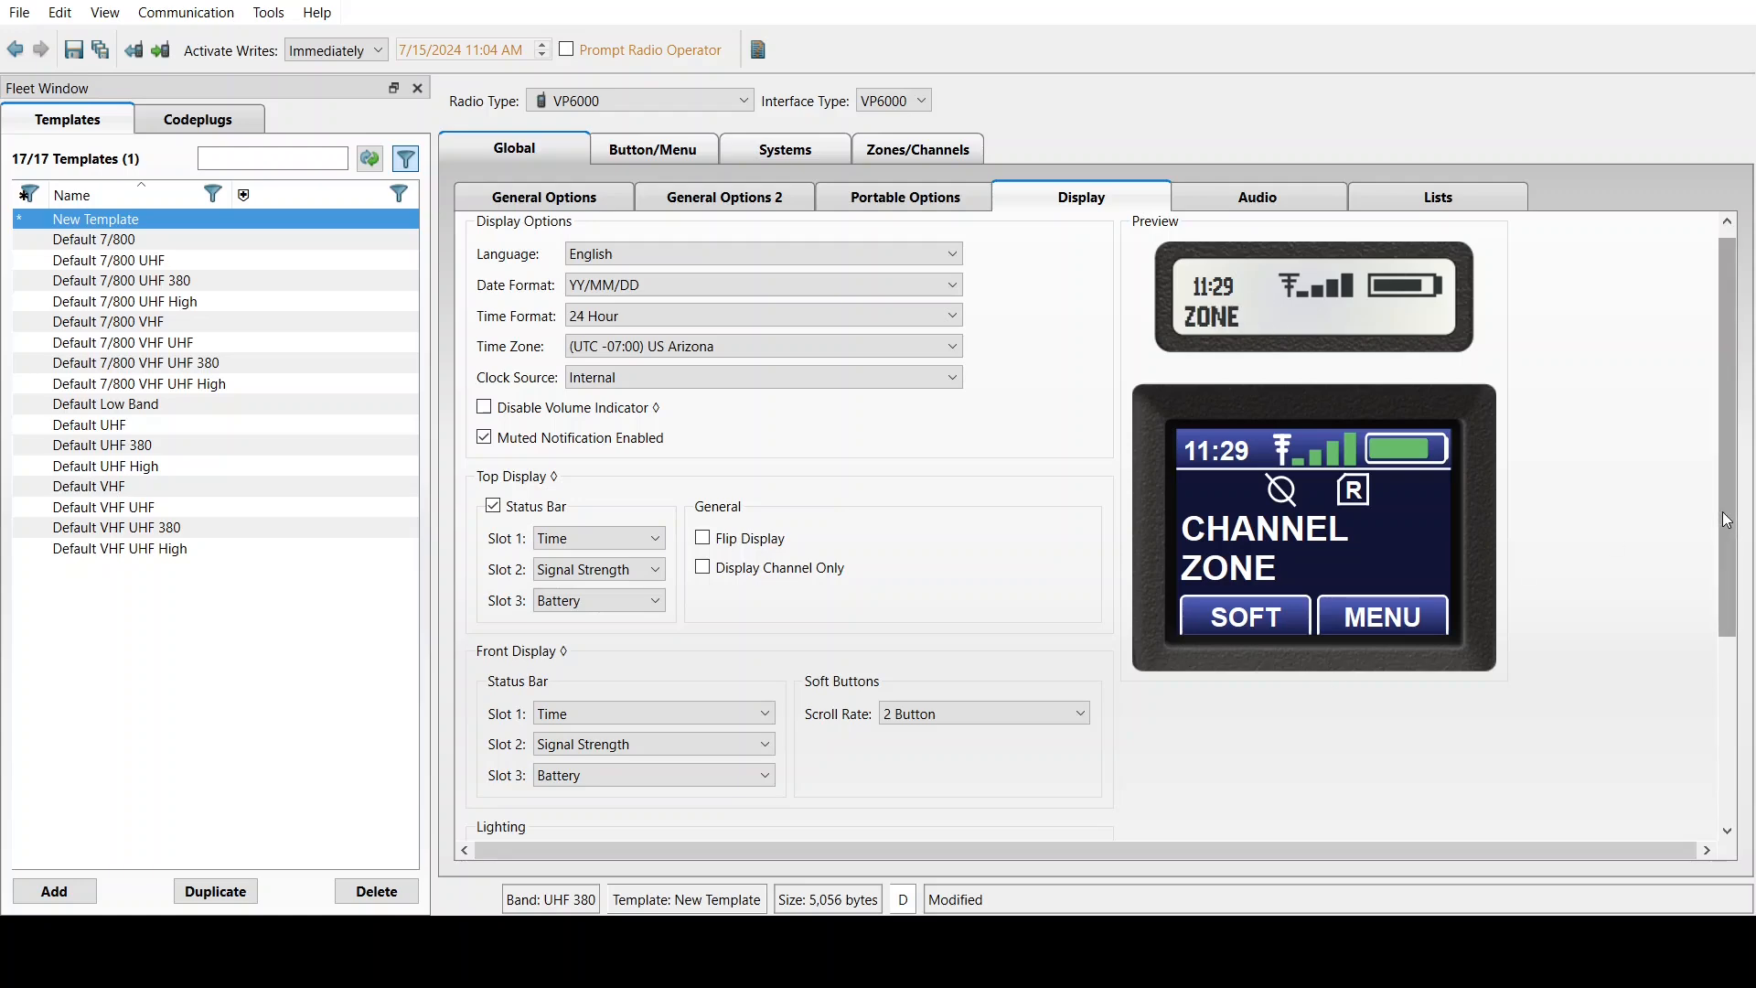
drag(1721, 513, 1710, 674)
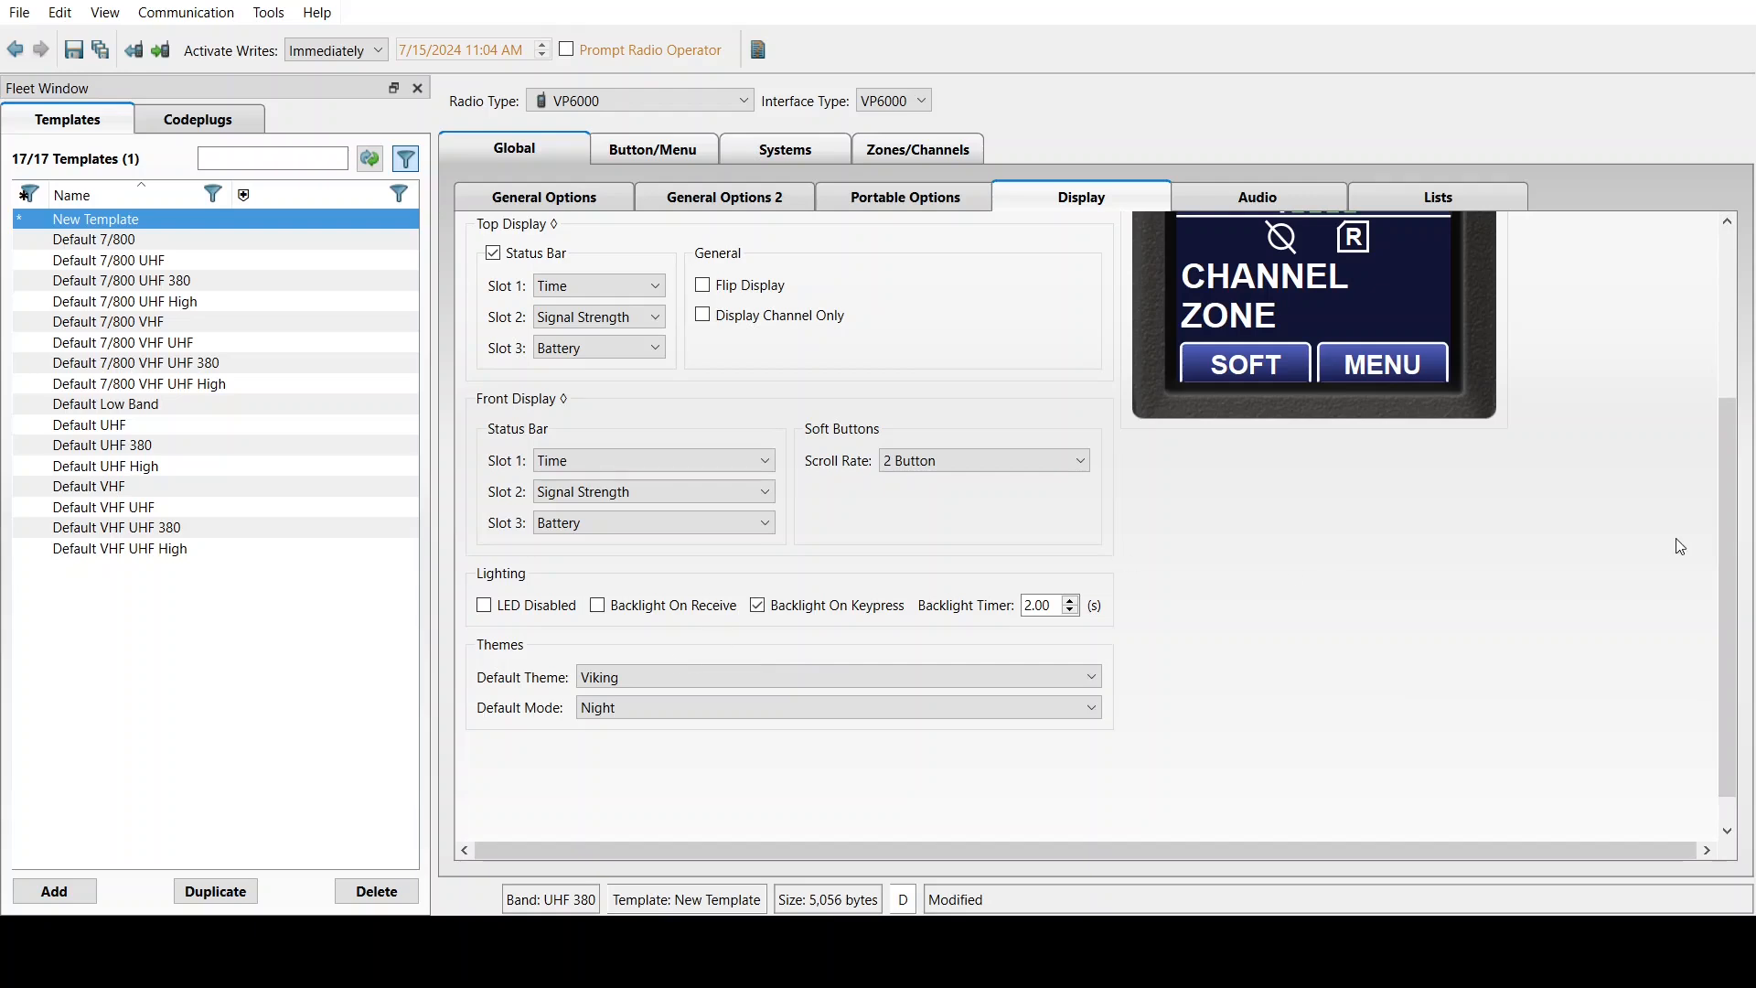
drag(1722, 560, 1720, 505)
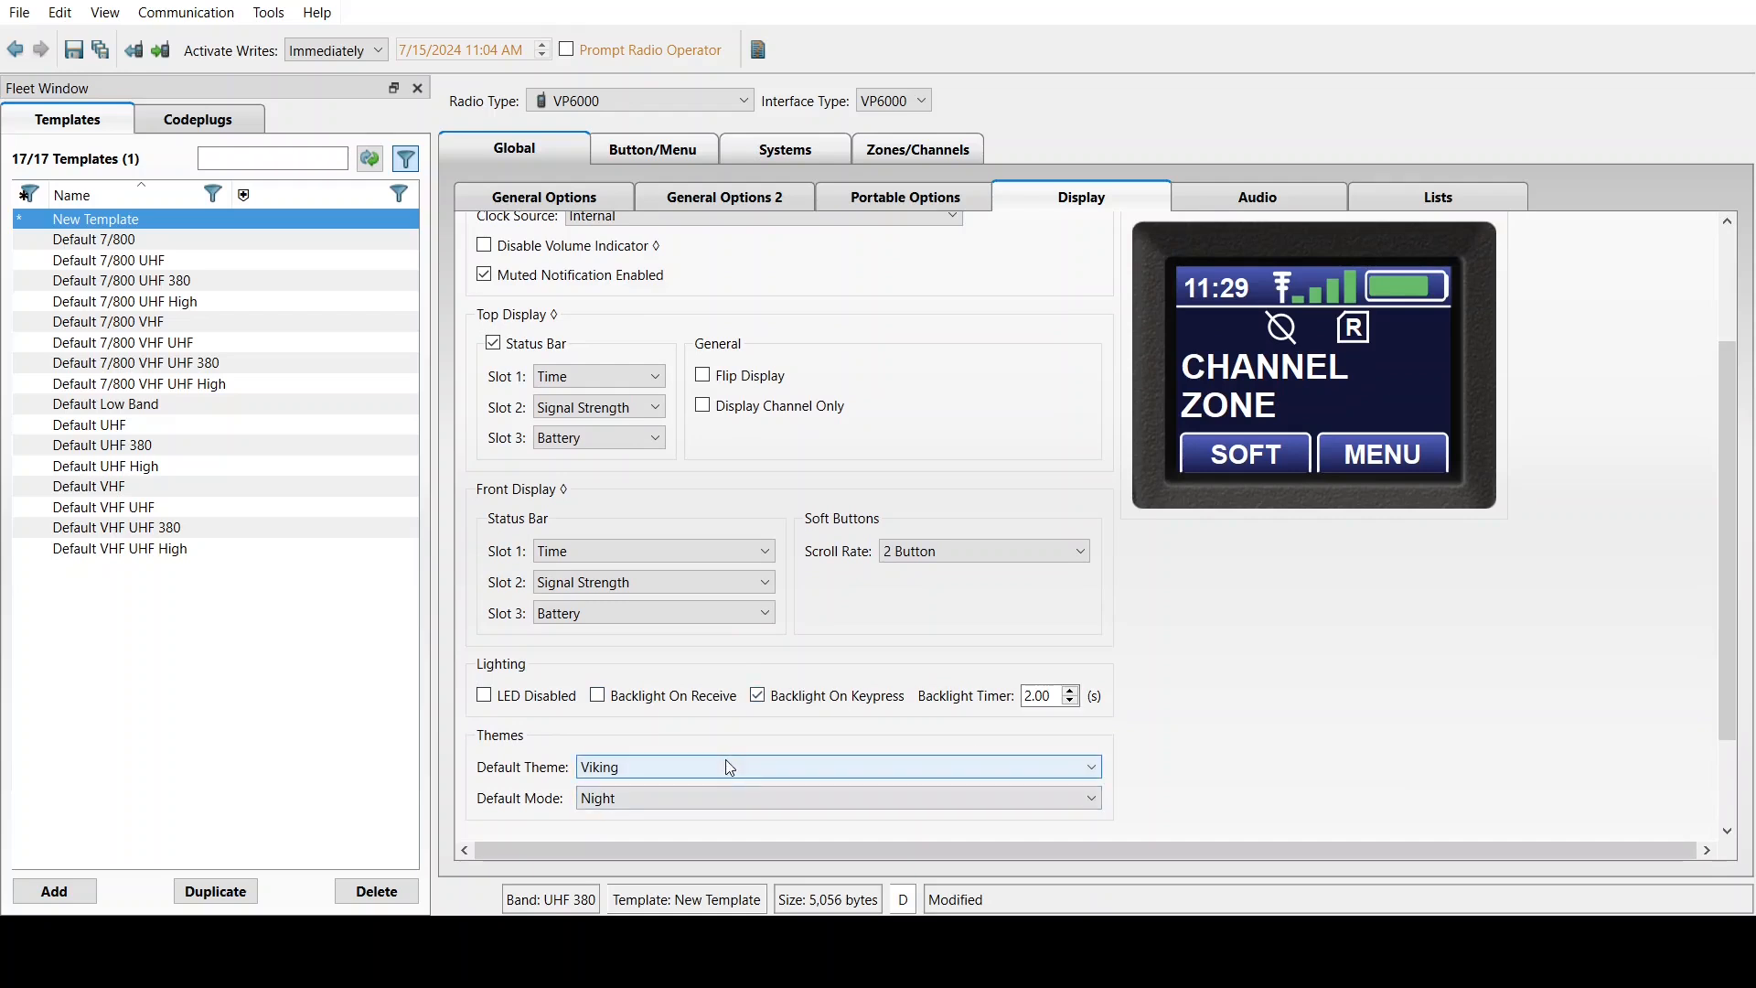
click(633, 836)
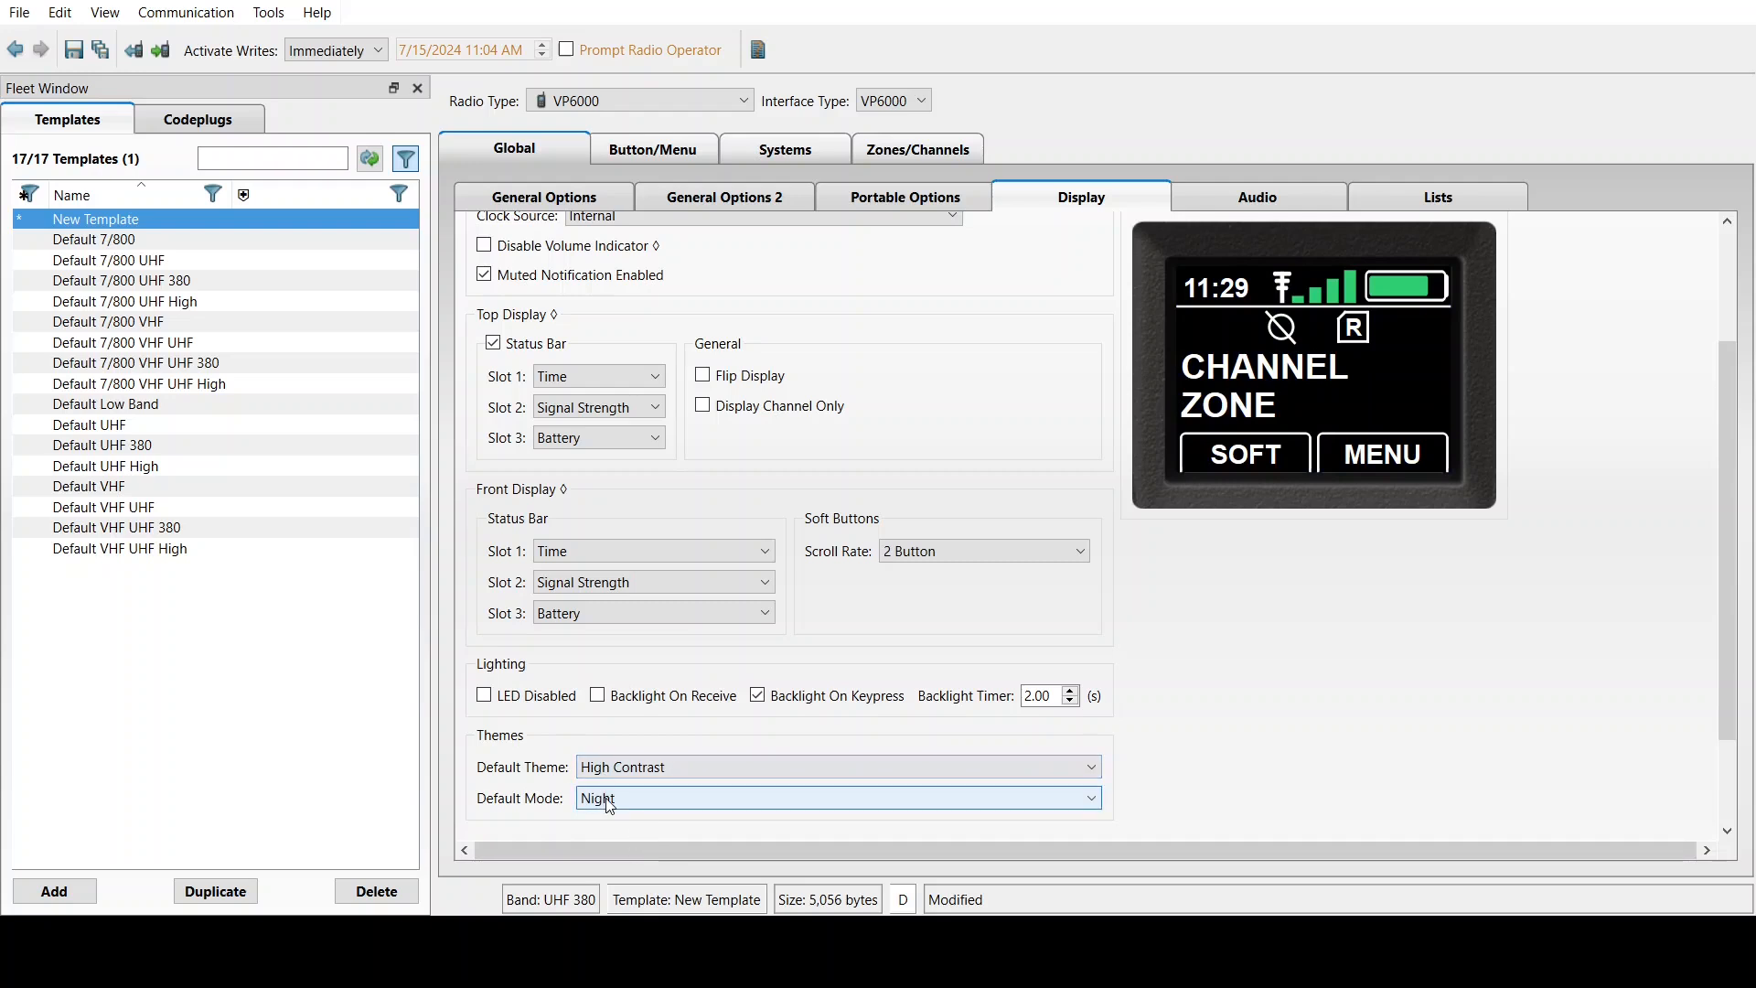
click(604, 802)
click(608, 820)
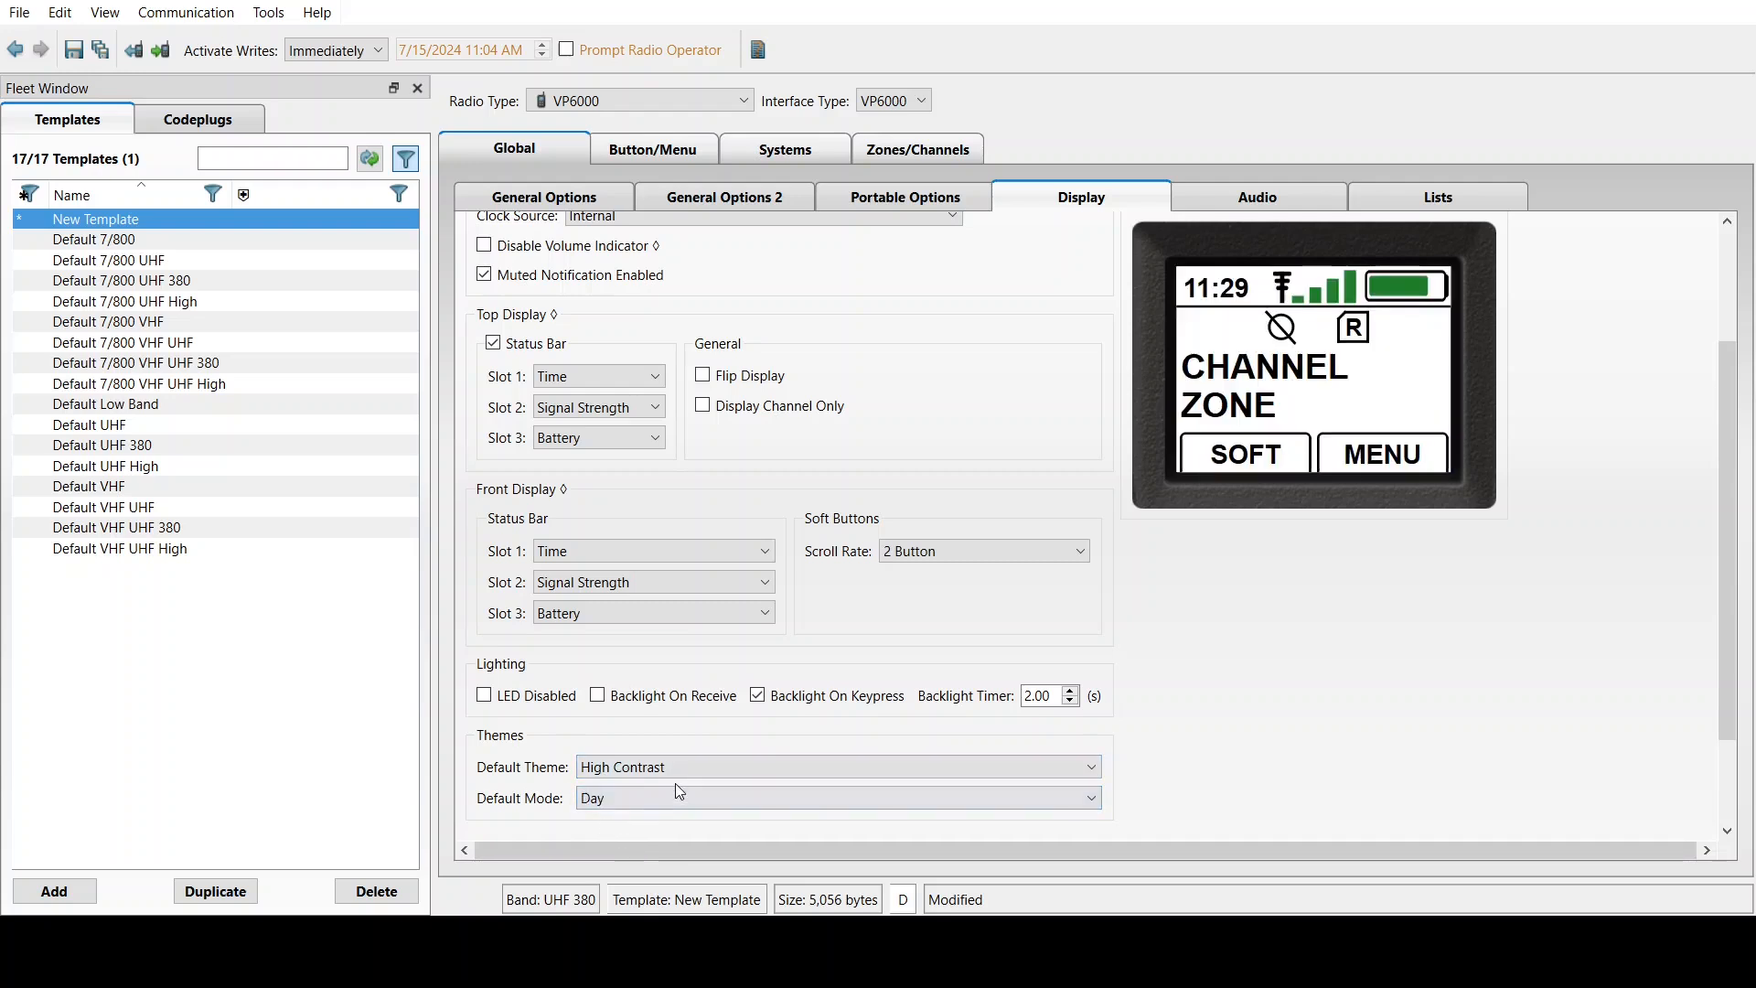
click(655, 802)
click(608, 837)
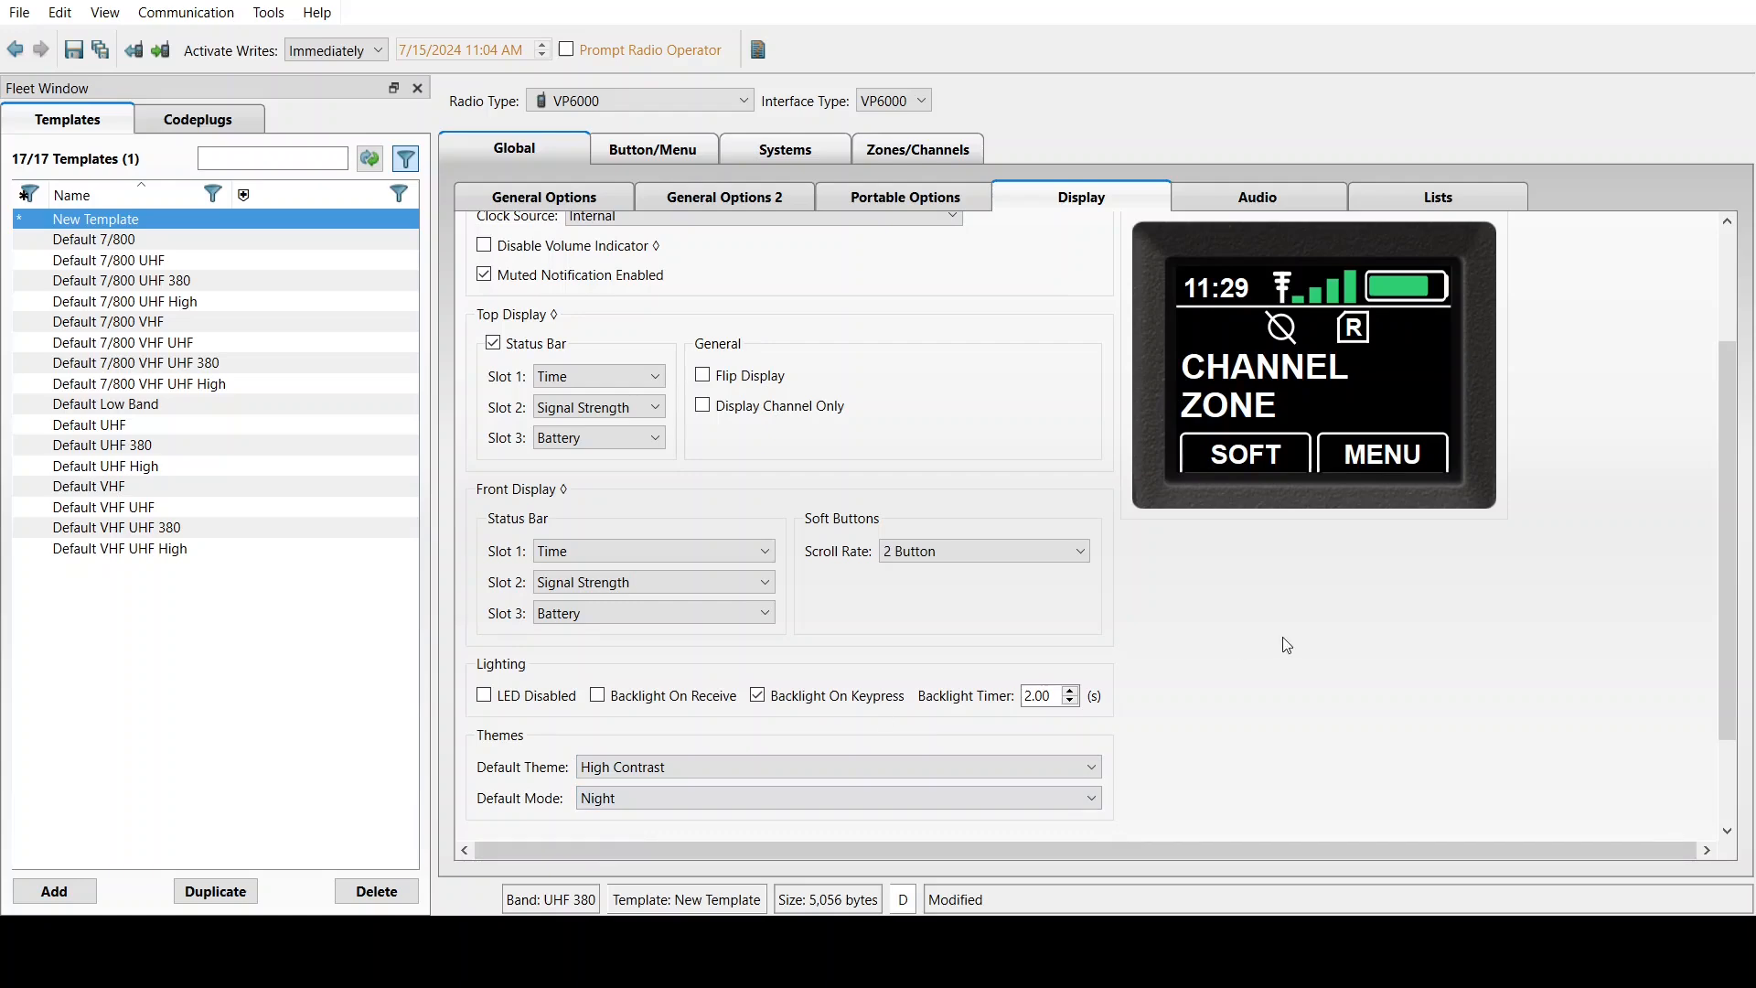
click(1261, 201)
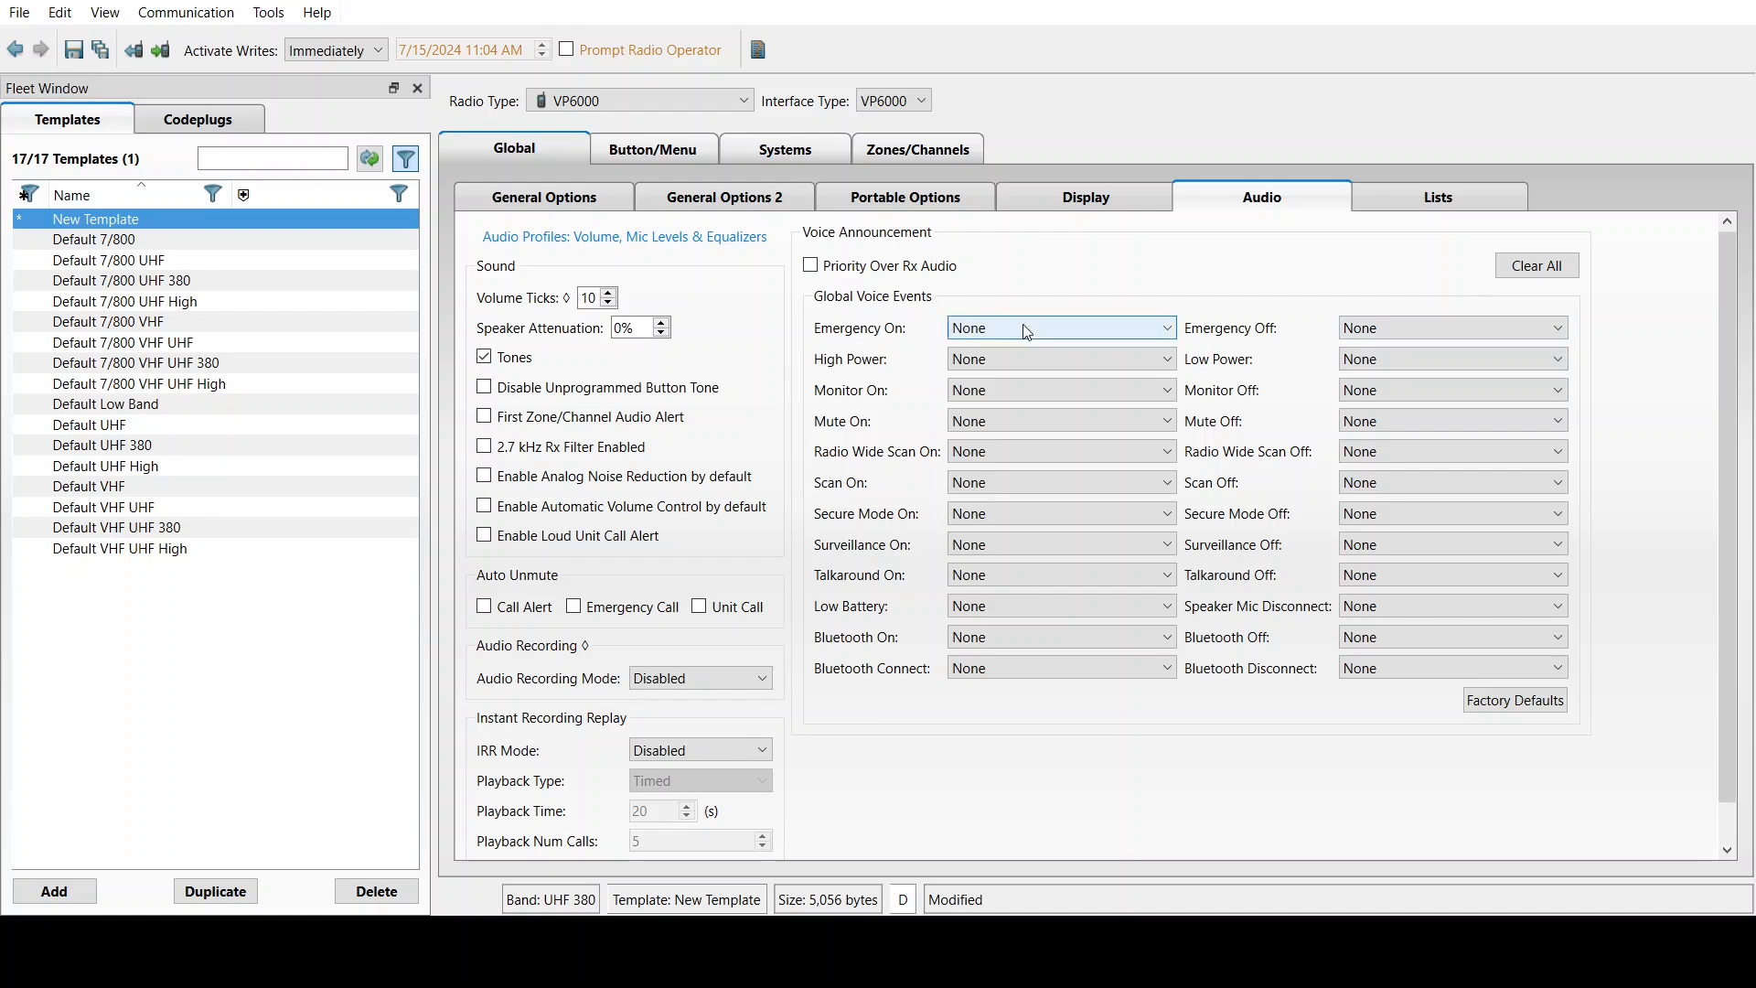
Set the Emergency On, High Power and Monitor On announcements to Factory Default, and tick 2.7 kHz Rx Filter Enabled
click(999, 365)
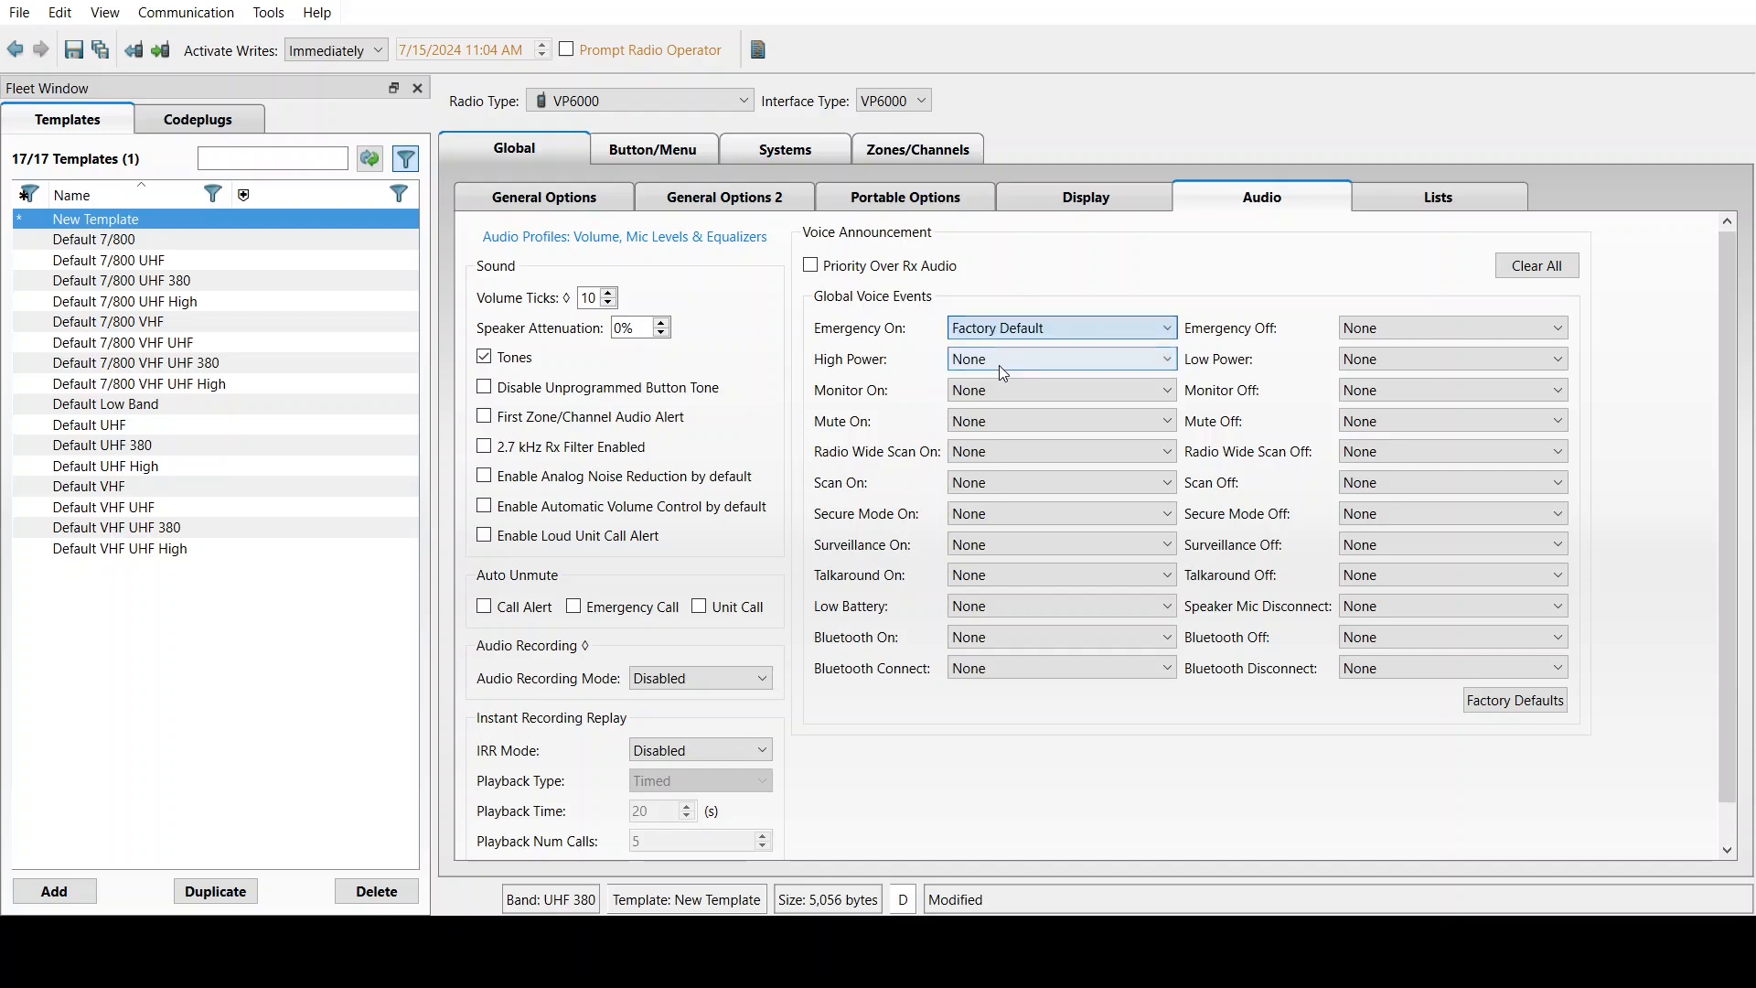
click(999, 365)
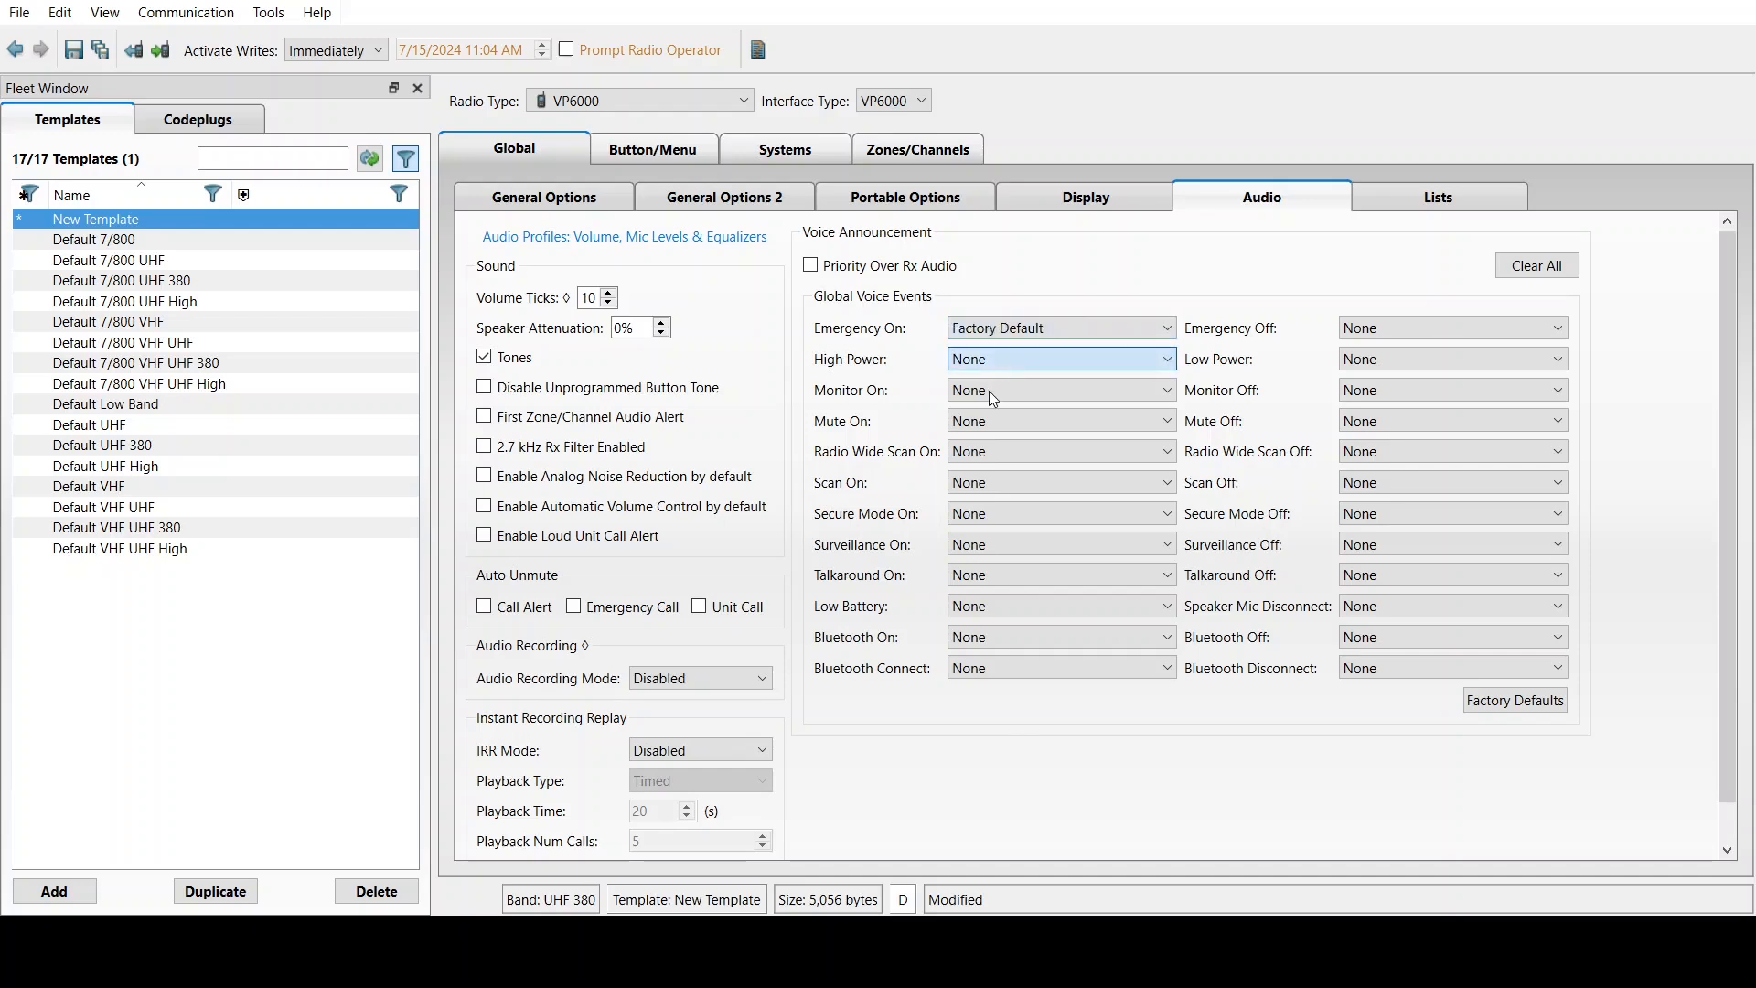
click(990, 391)
click(986, 395)
click(981, 430)
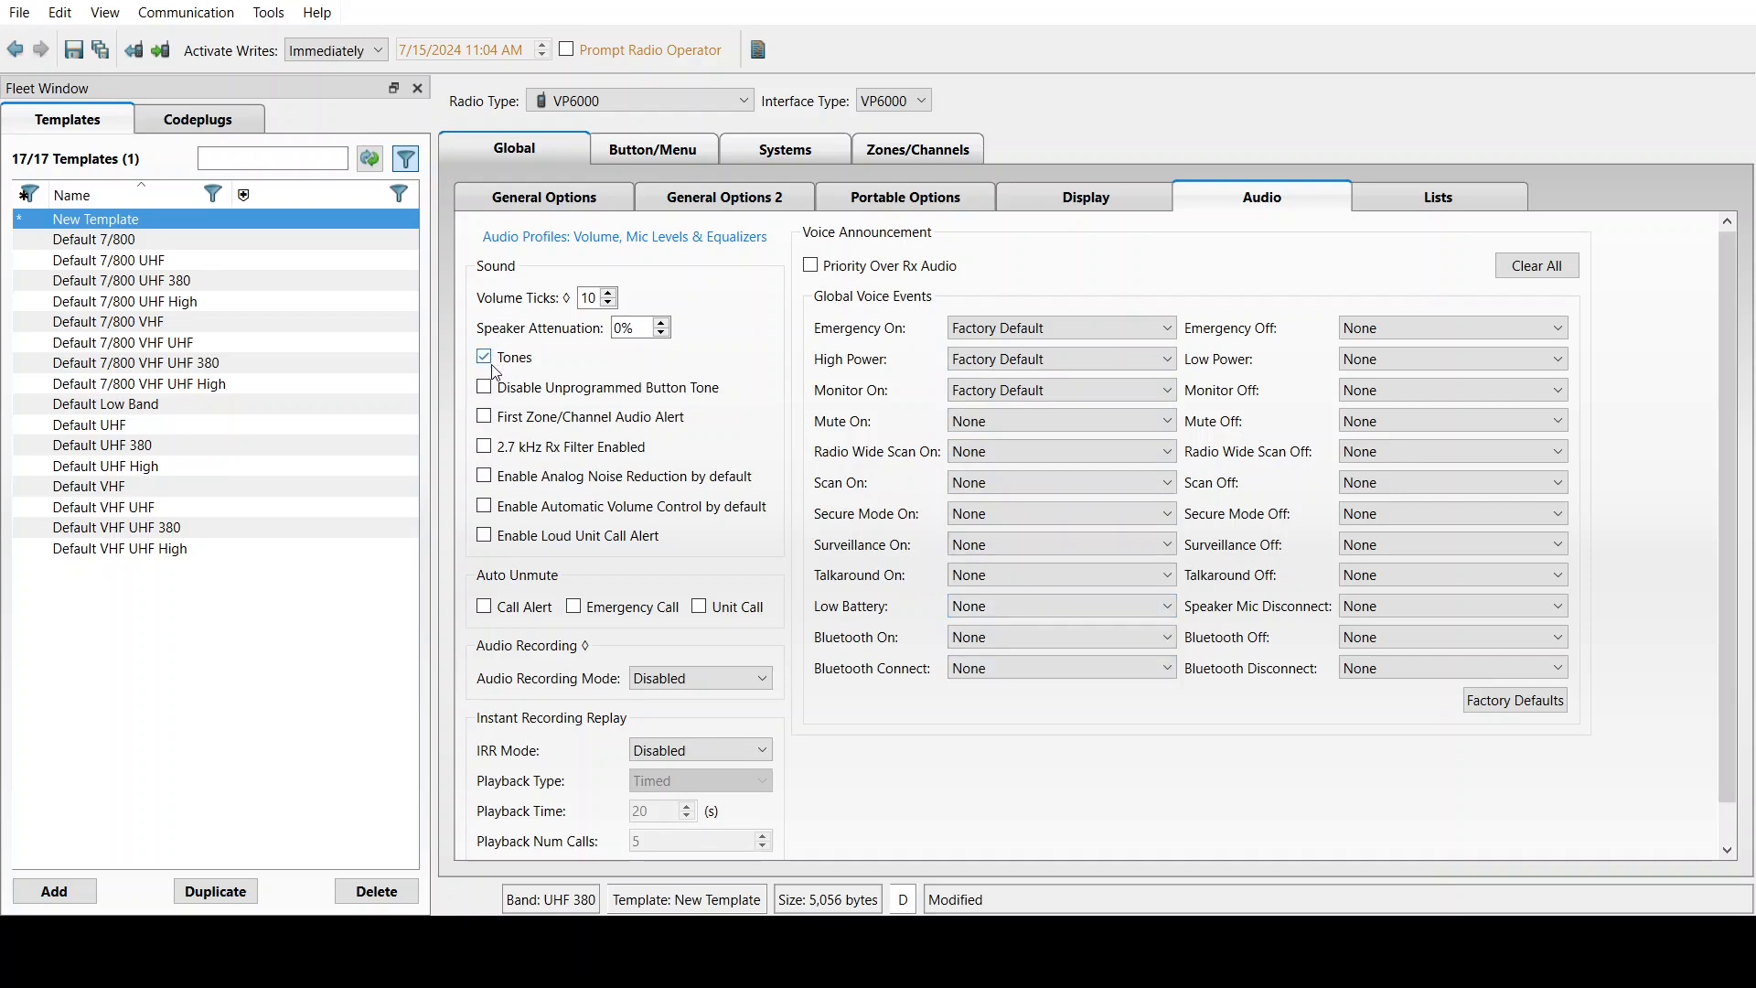
click(485, 448)
Turn on analog noise reduction and auto-unmute for call alerts and emergency calls
click(487, 479)
click(484, 607)
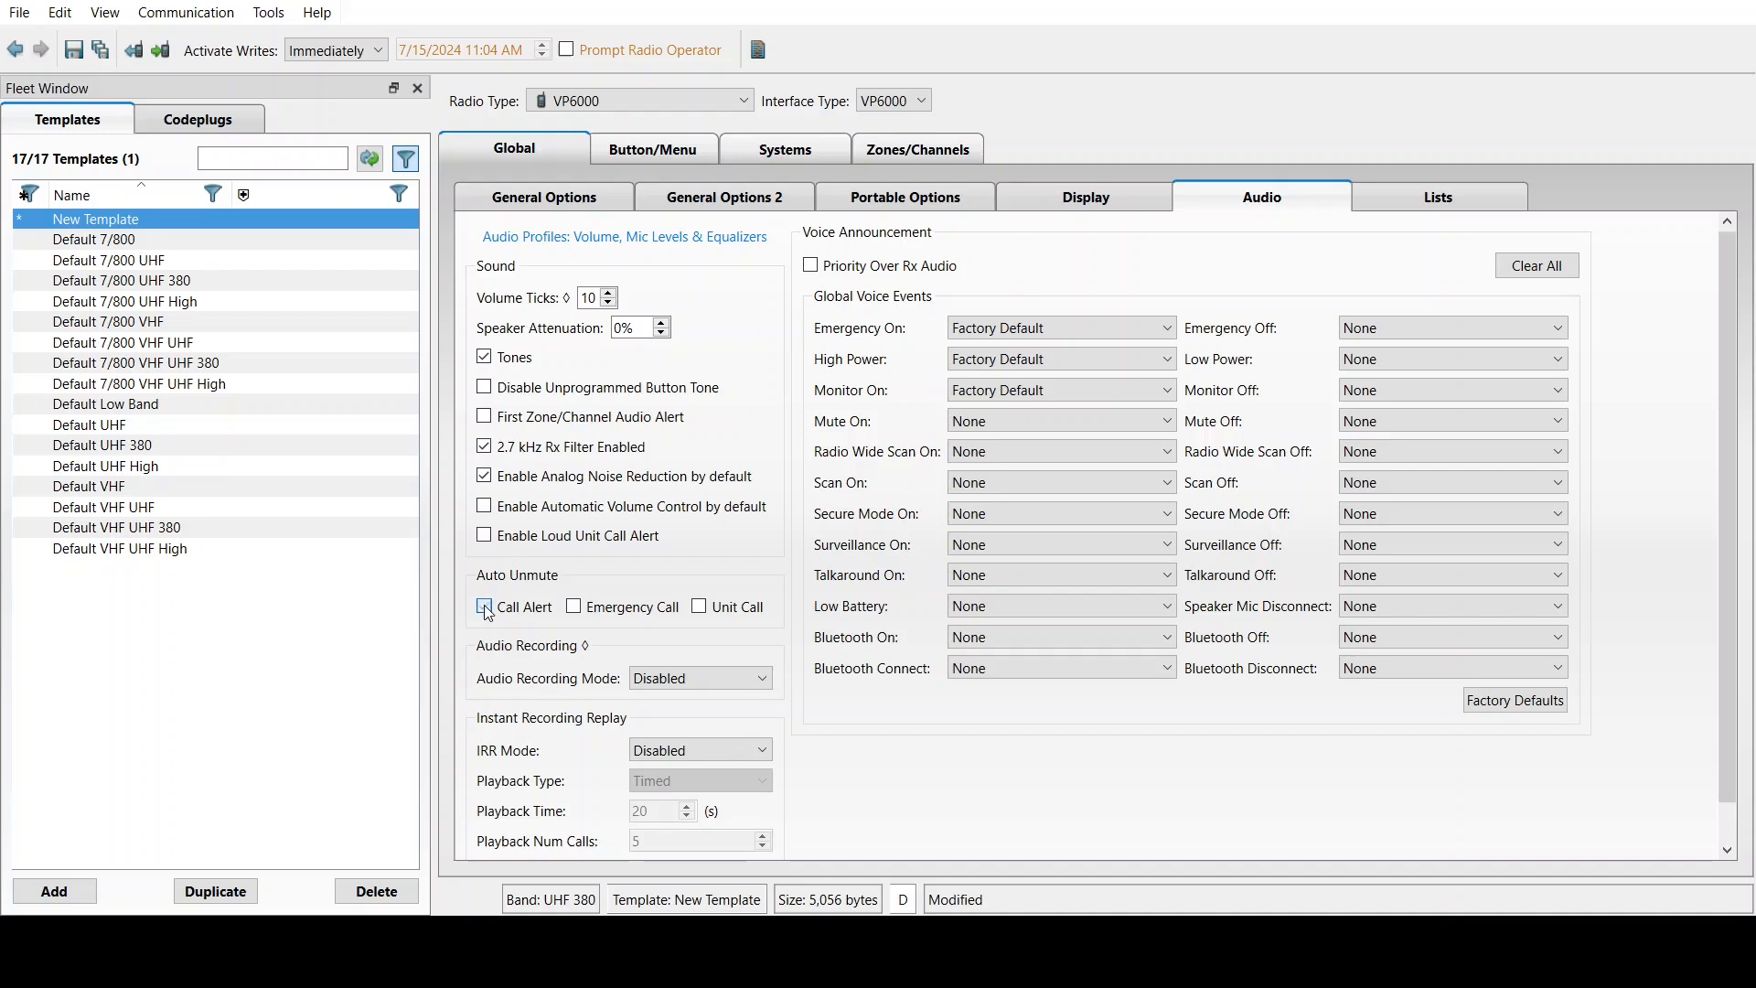
click(574, 608)
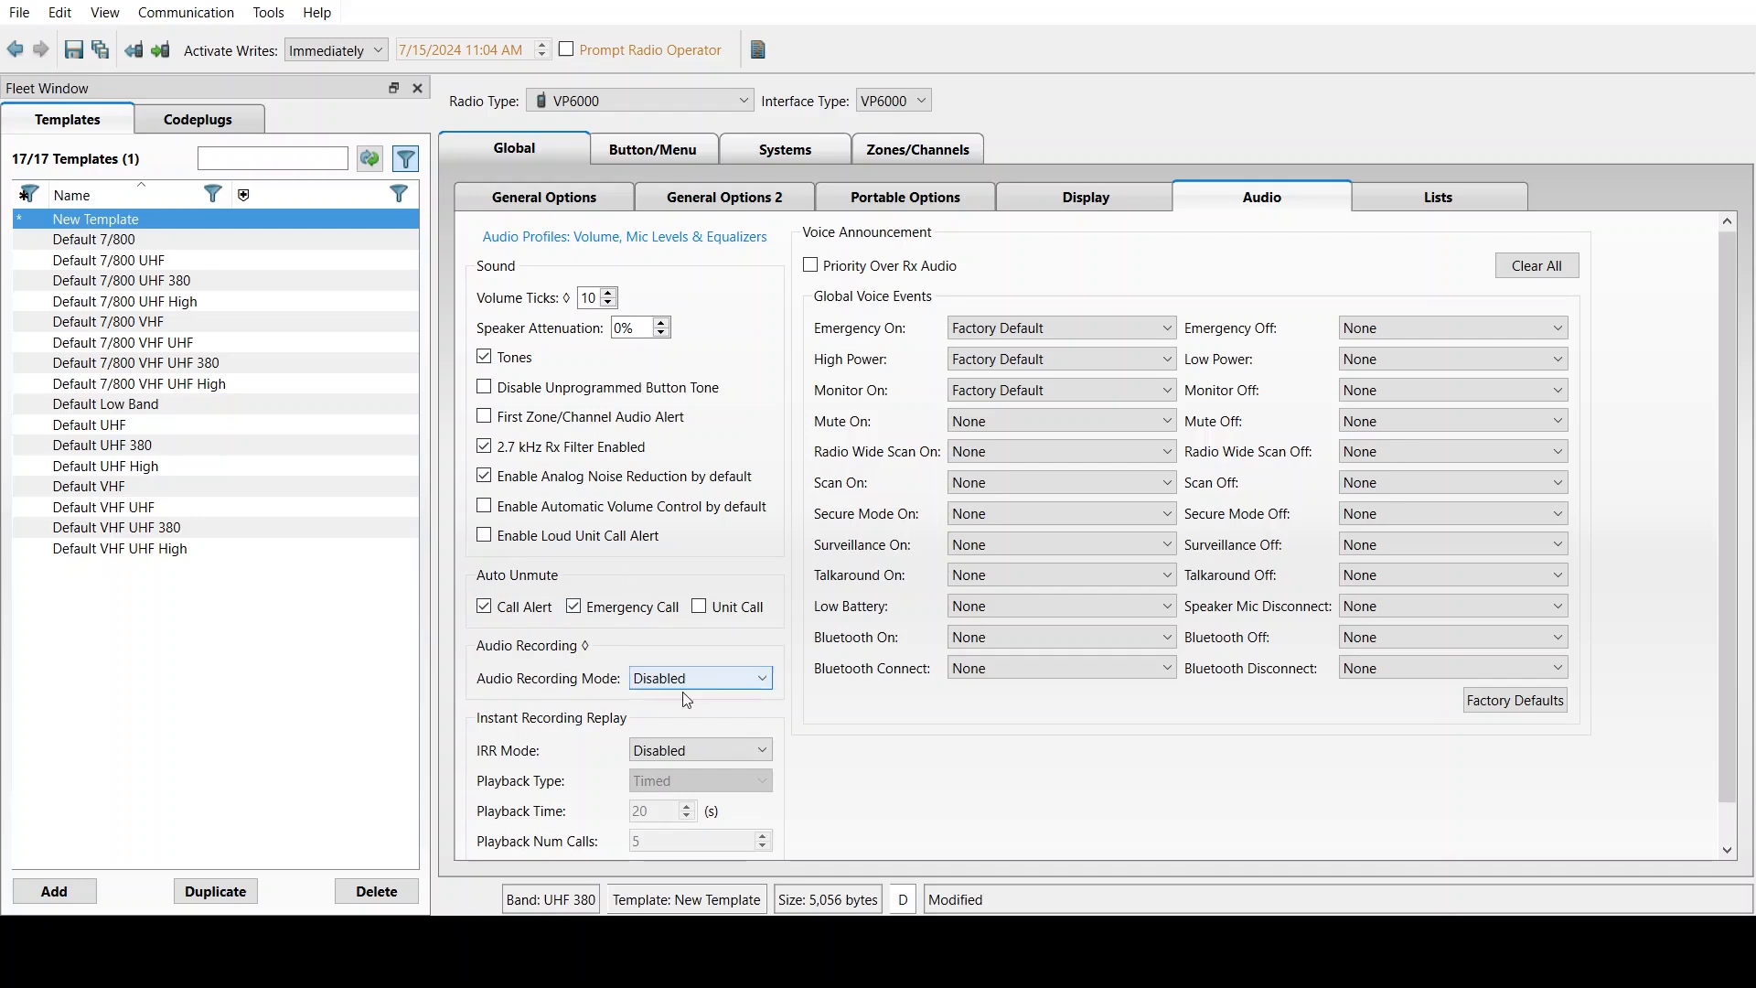
Set instant recording replay to Rx Audio with playback type Number of Calls
click(669, 795)
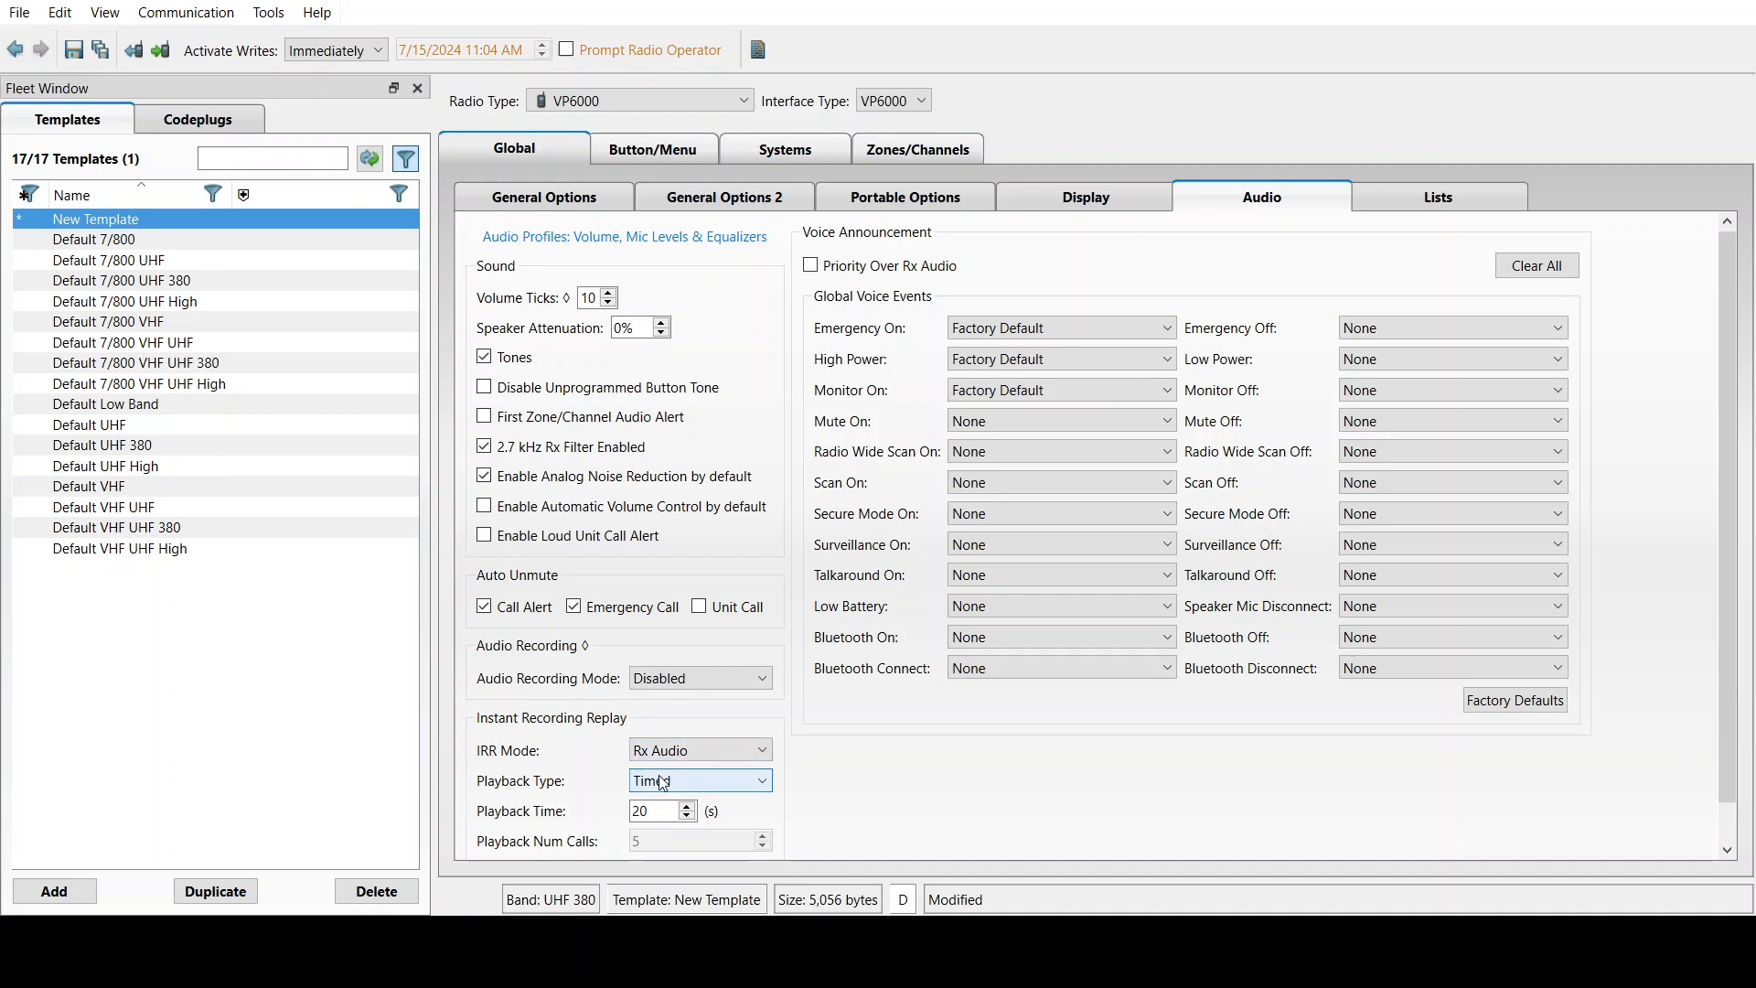
click(663, 782)
click(670, 821)
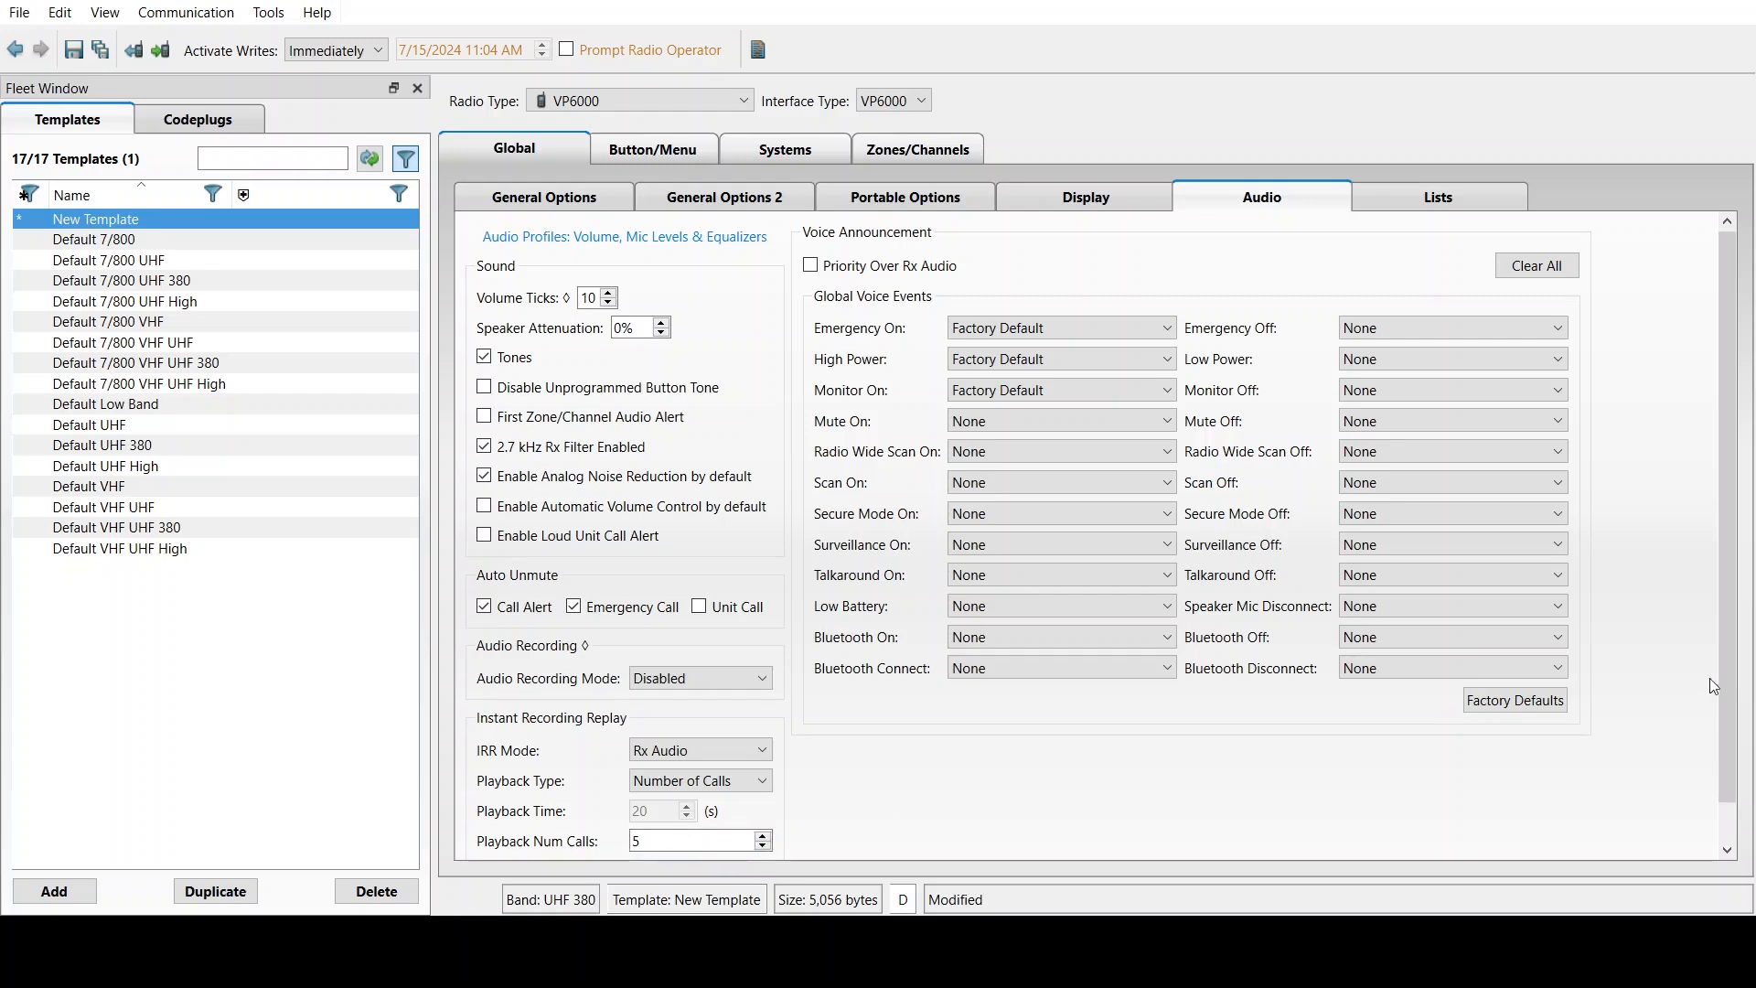
scroll(1723, 690, down, 2)
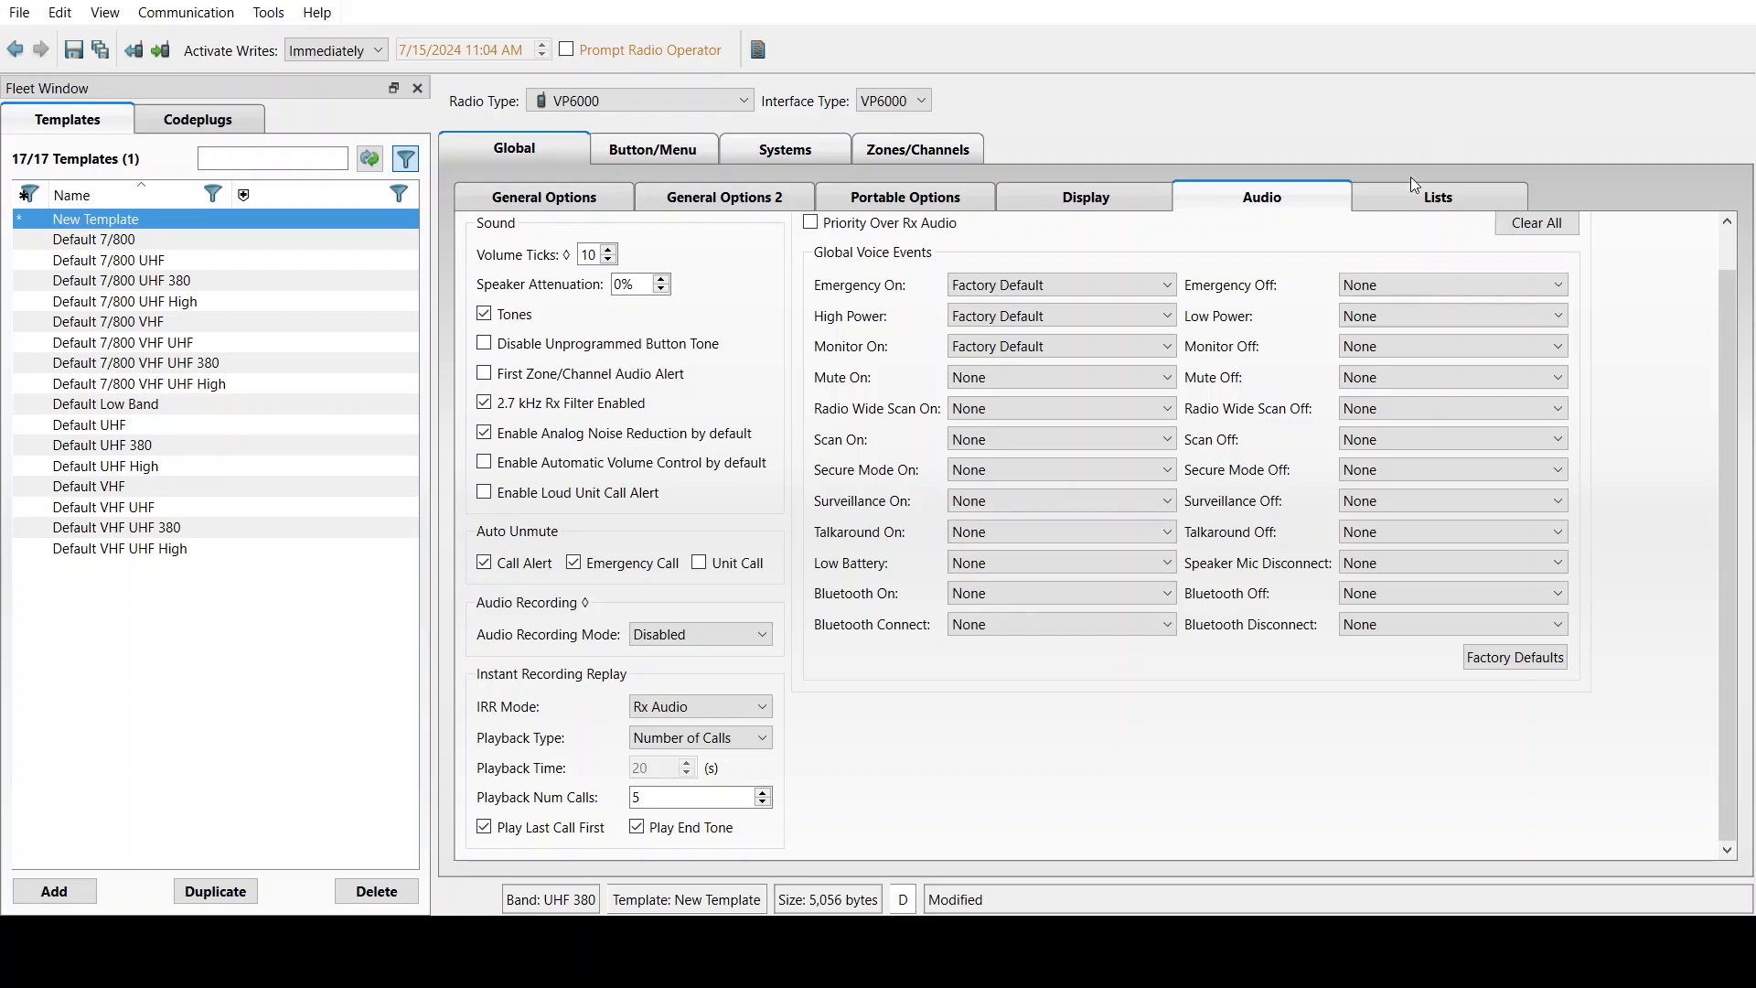
click(1431, 196)
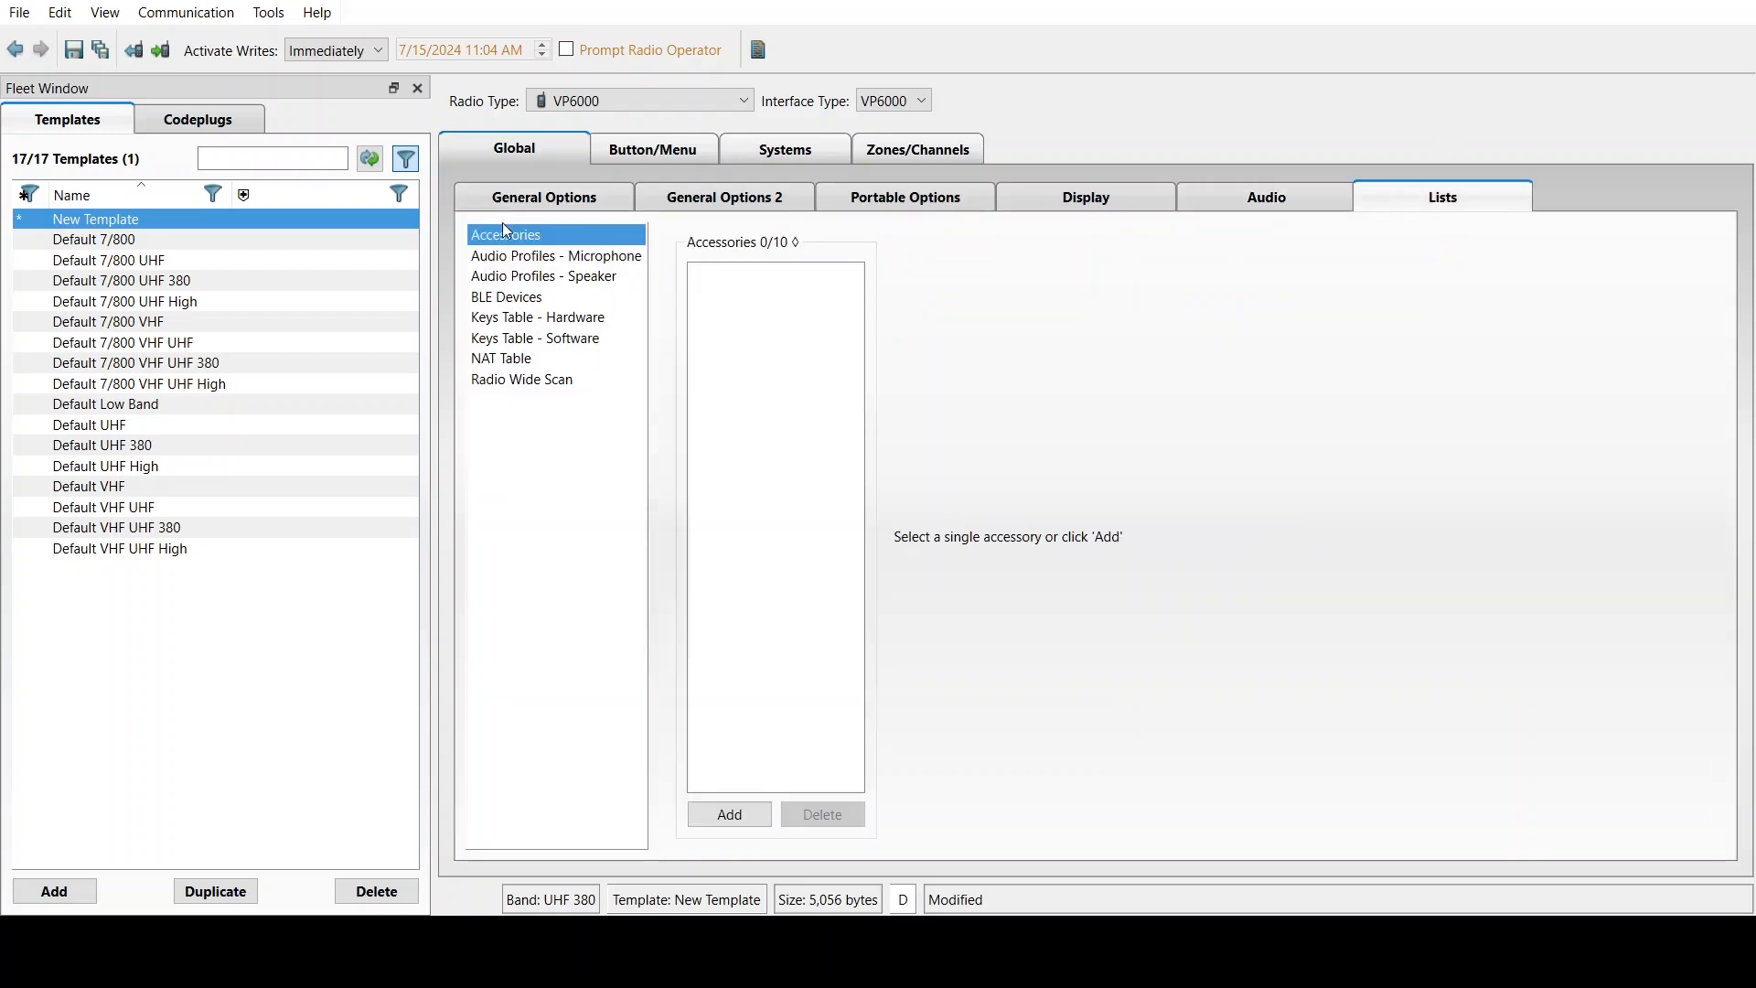
Add a KMC-70/72 accessory and show the microphone audio profiles
click(722, 816)
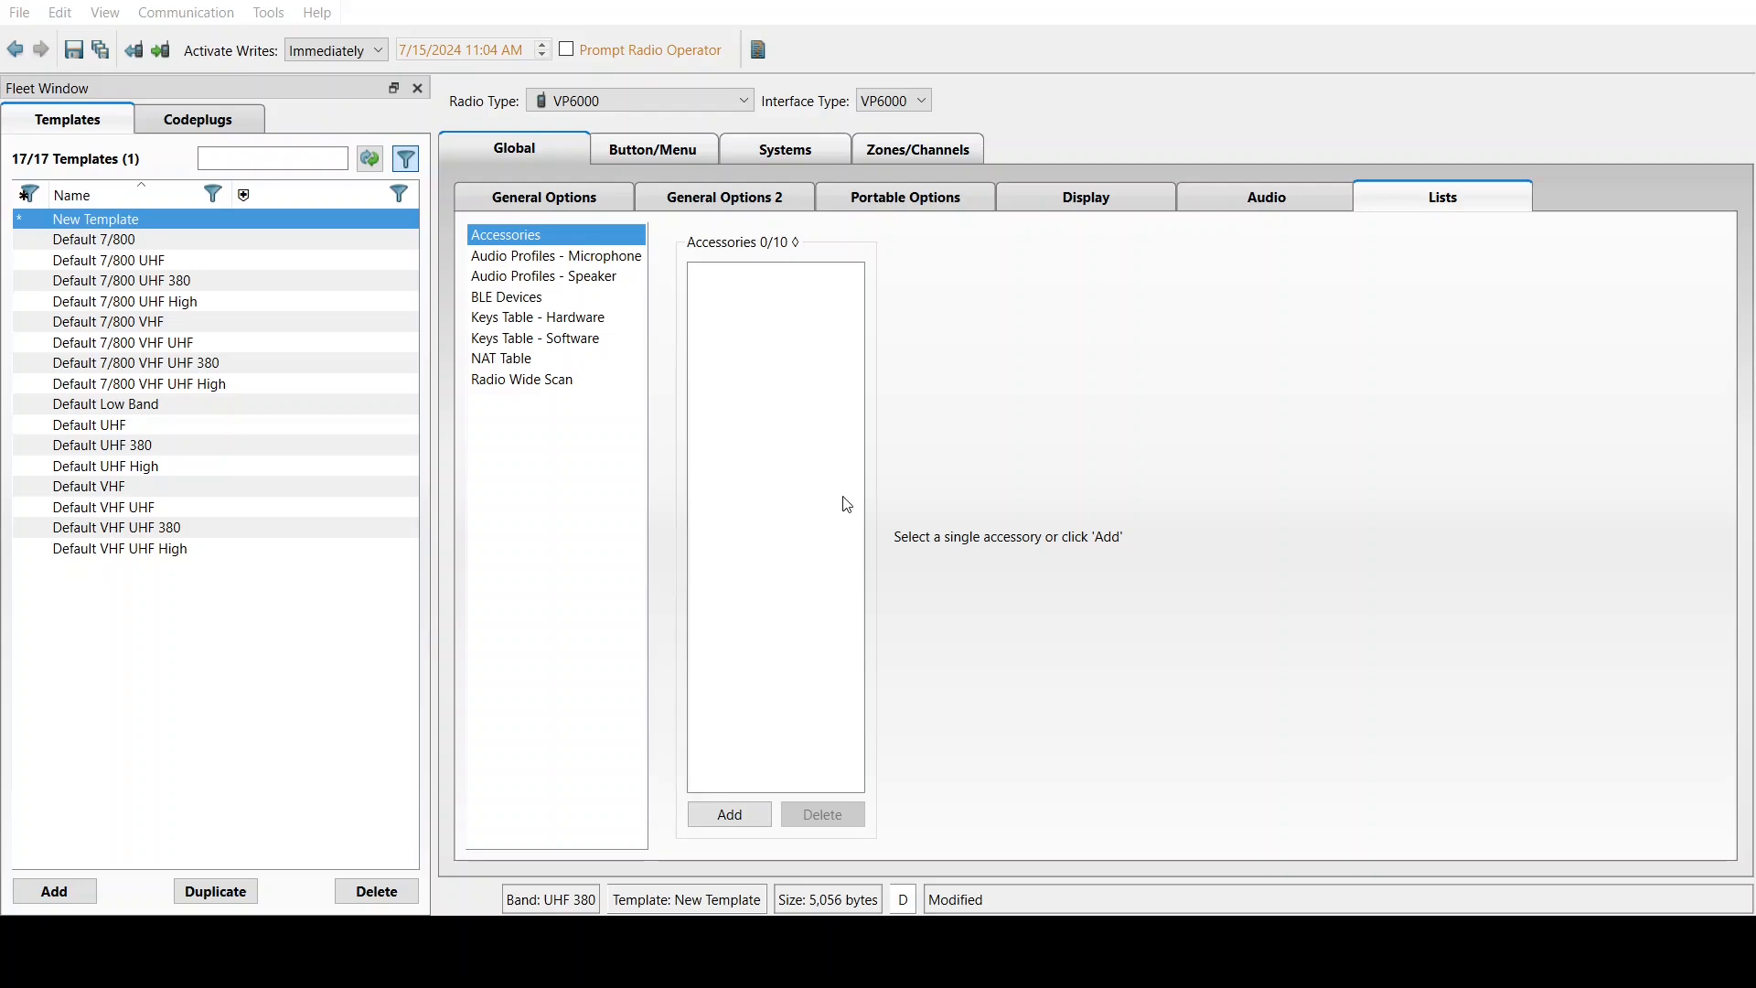
key(Return)
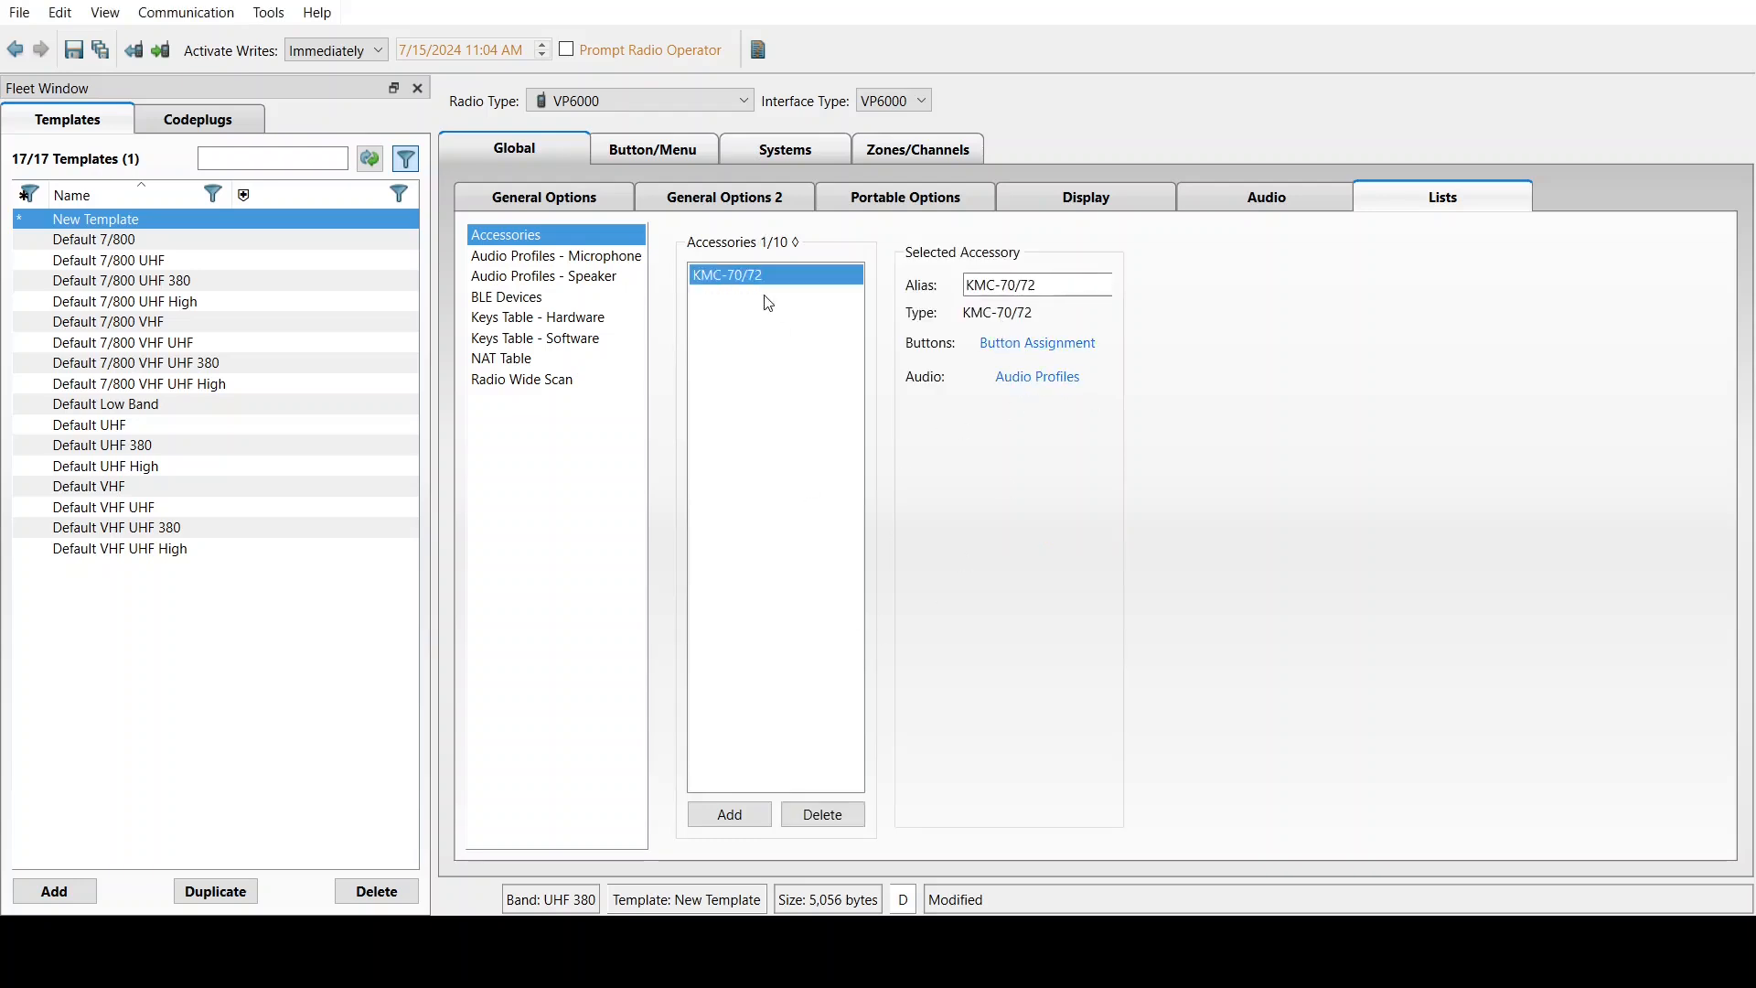
click(552, 258)
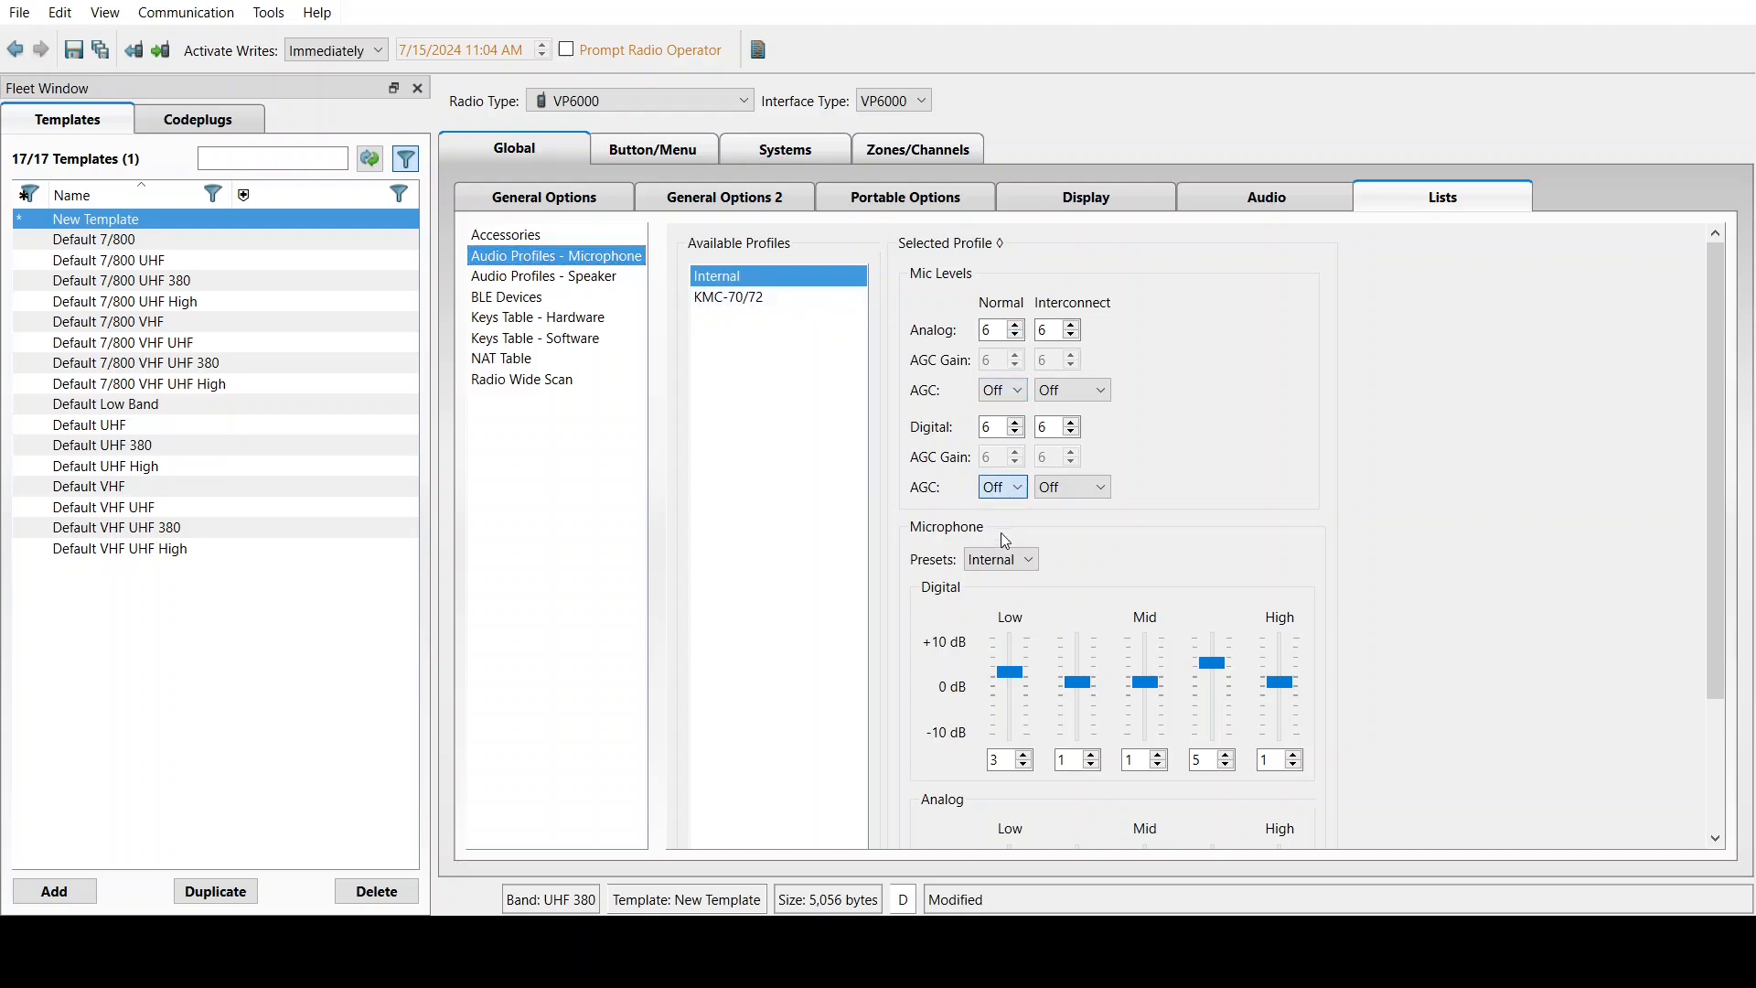
Turn on digital AGC with AGC gain 0 for the Internal microphone profile
key(Down)
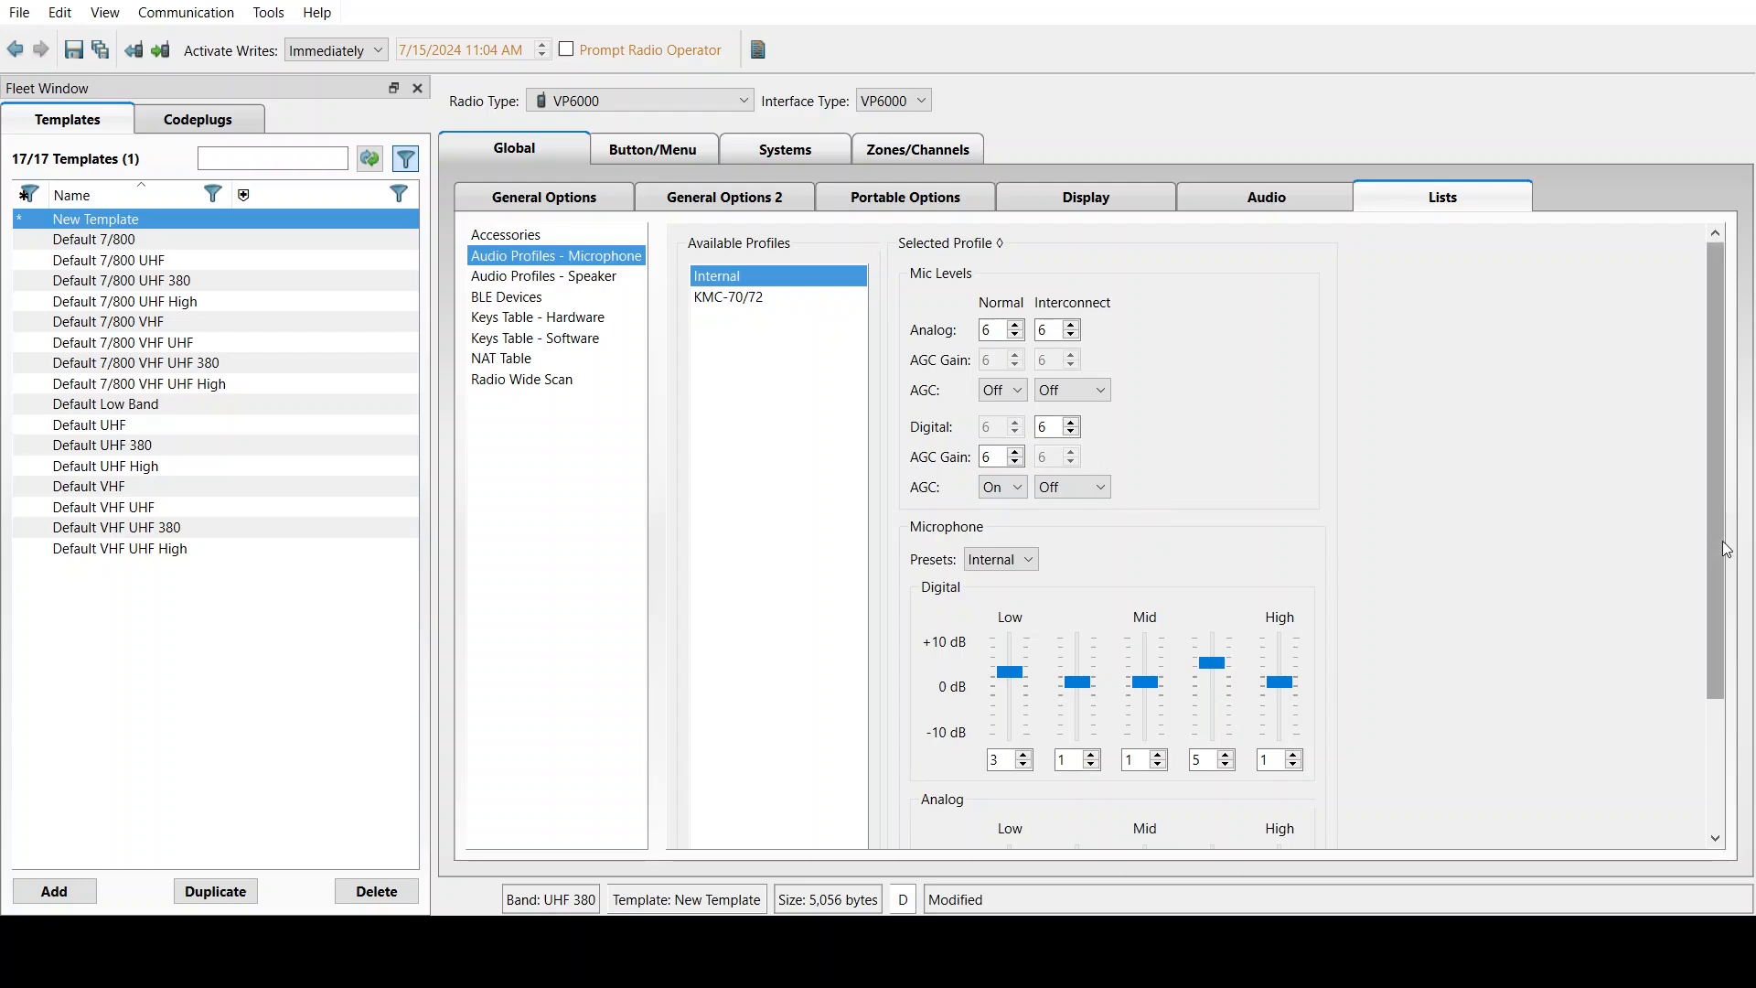
drag(1724, 542, 1720, 555)
click(998, 442)
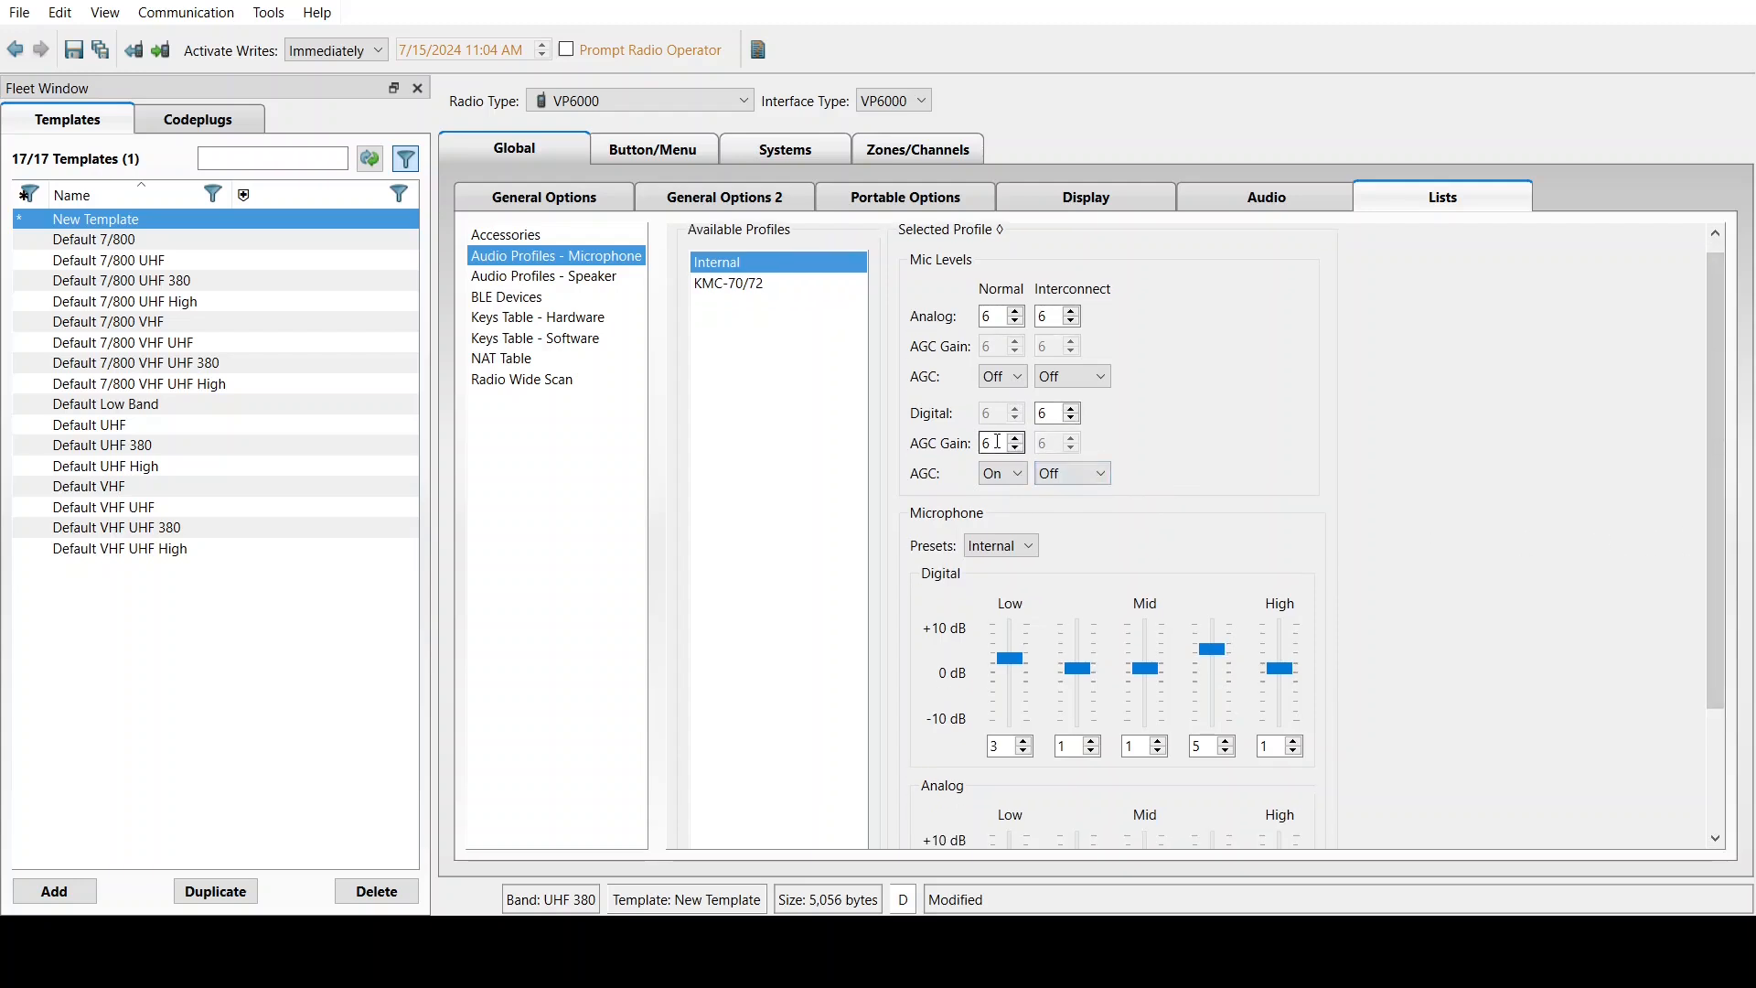
double_click(998, 442)
text(0)
click(997, 444)
Turn on digital AGC with AGC gain 0 for the KMC-70/72 microphone profile
click(731, 291)
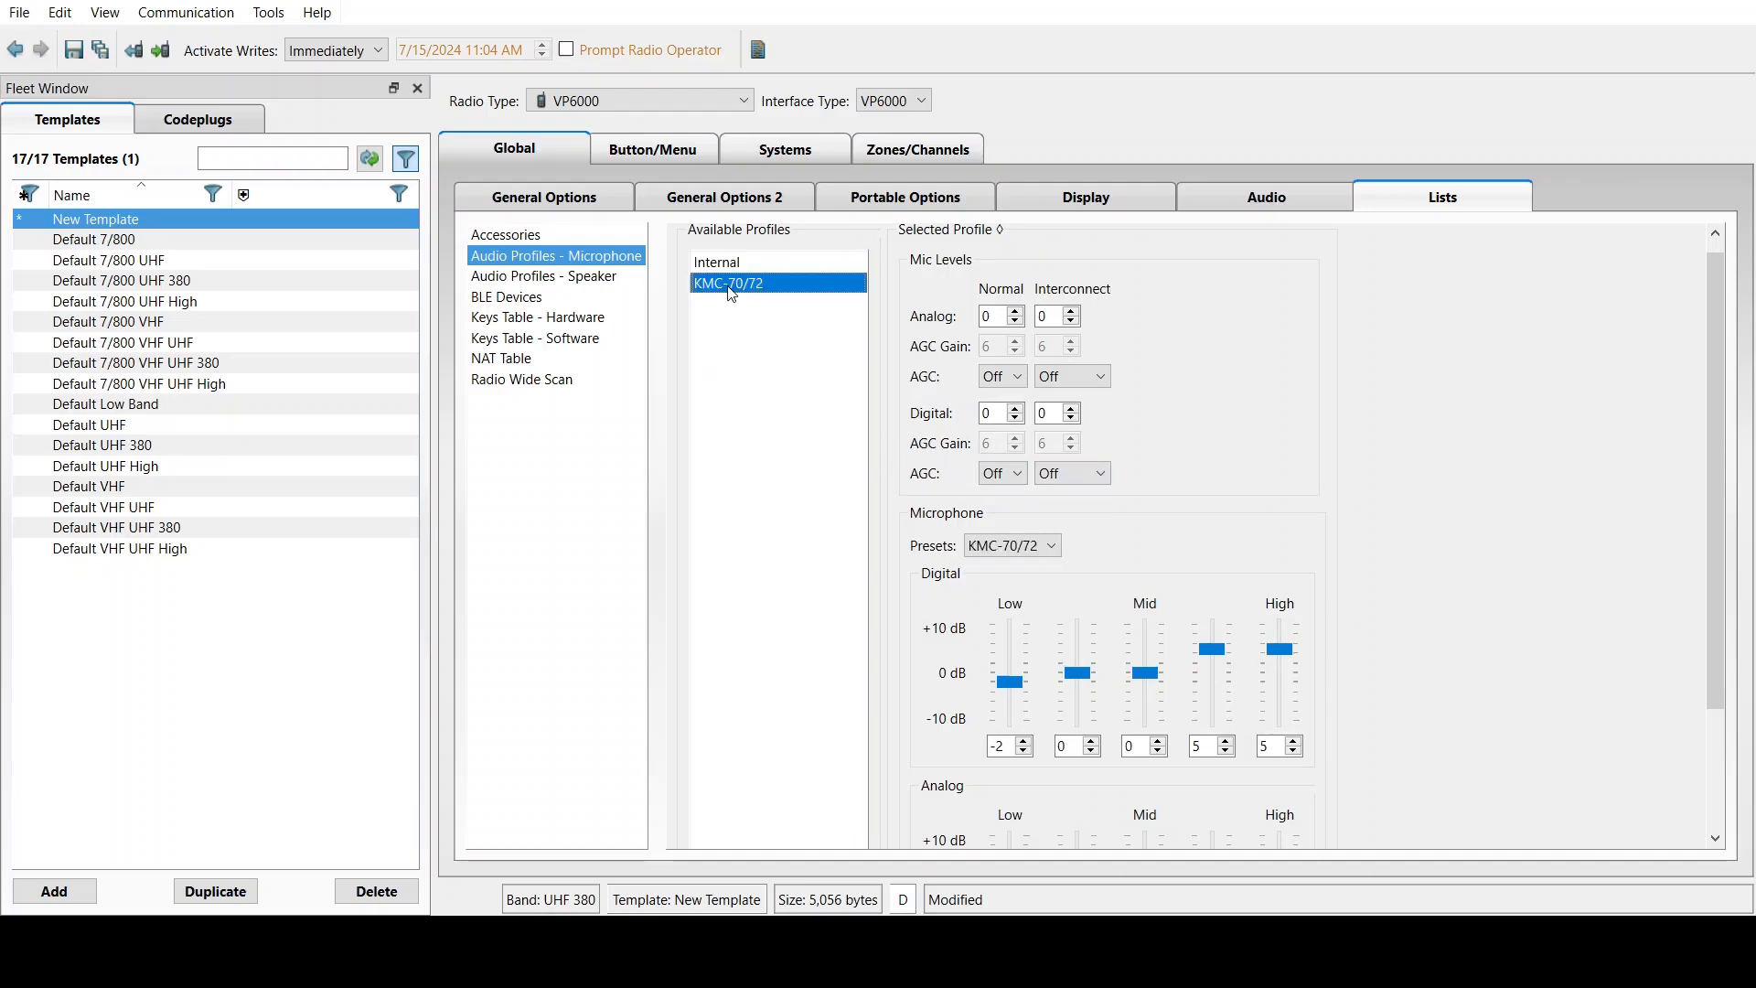
click(995, 508)
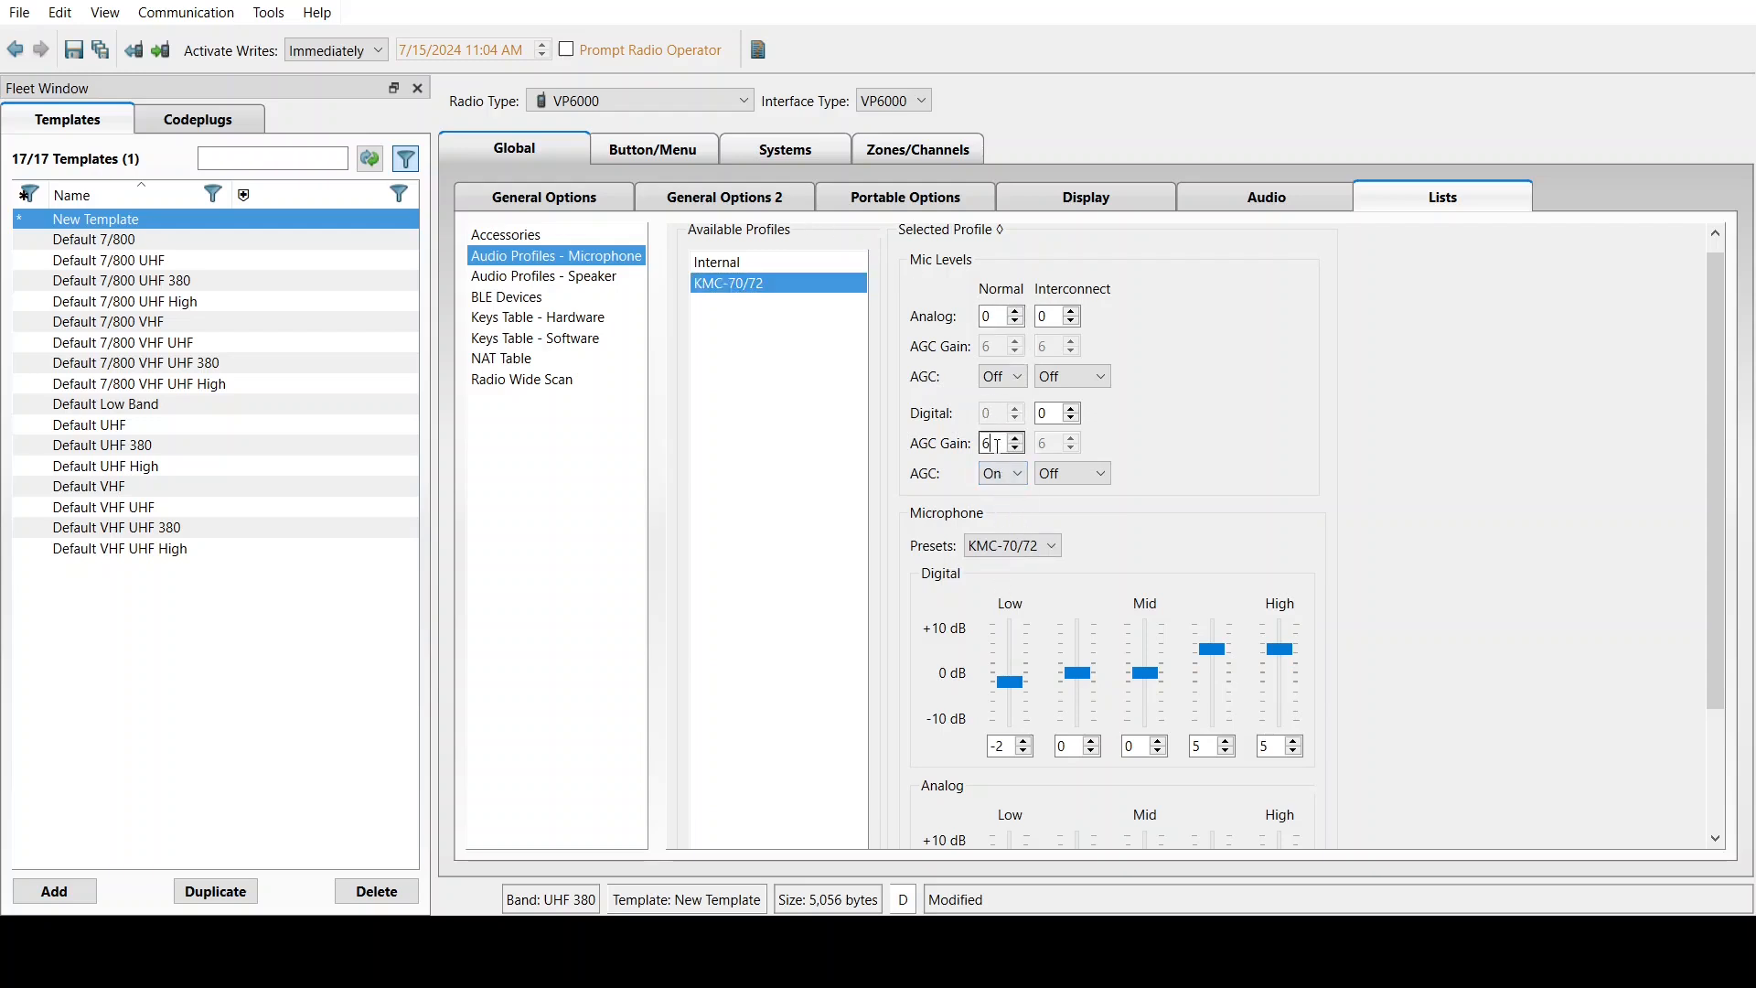
drag(997, 444, 891, 418)
text(0)
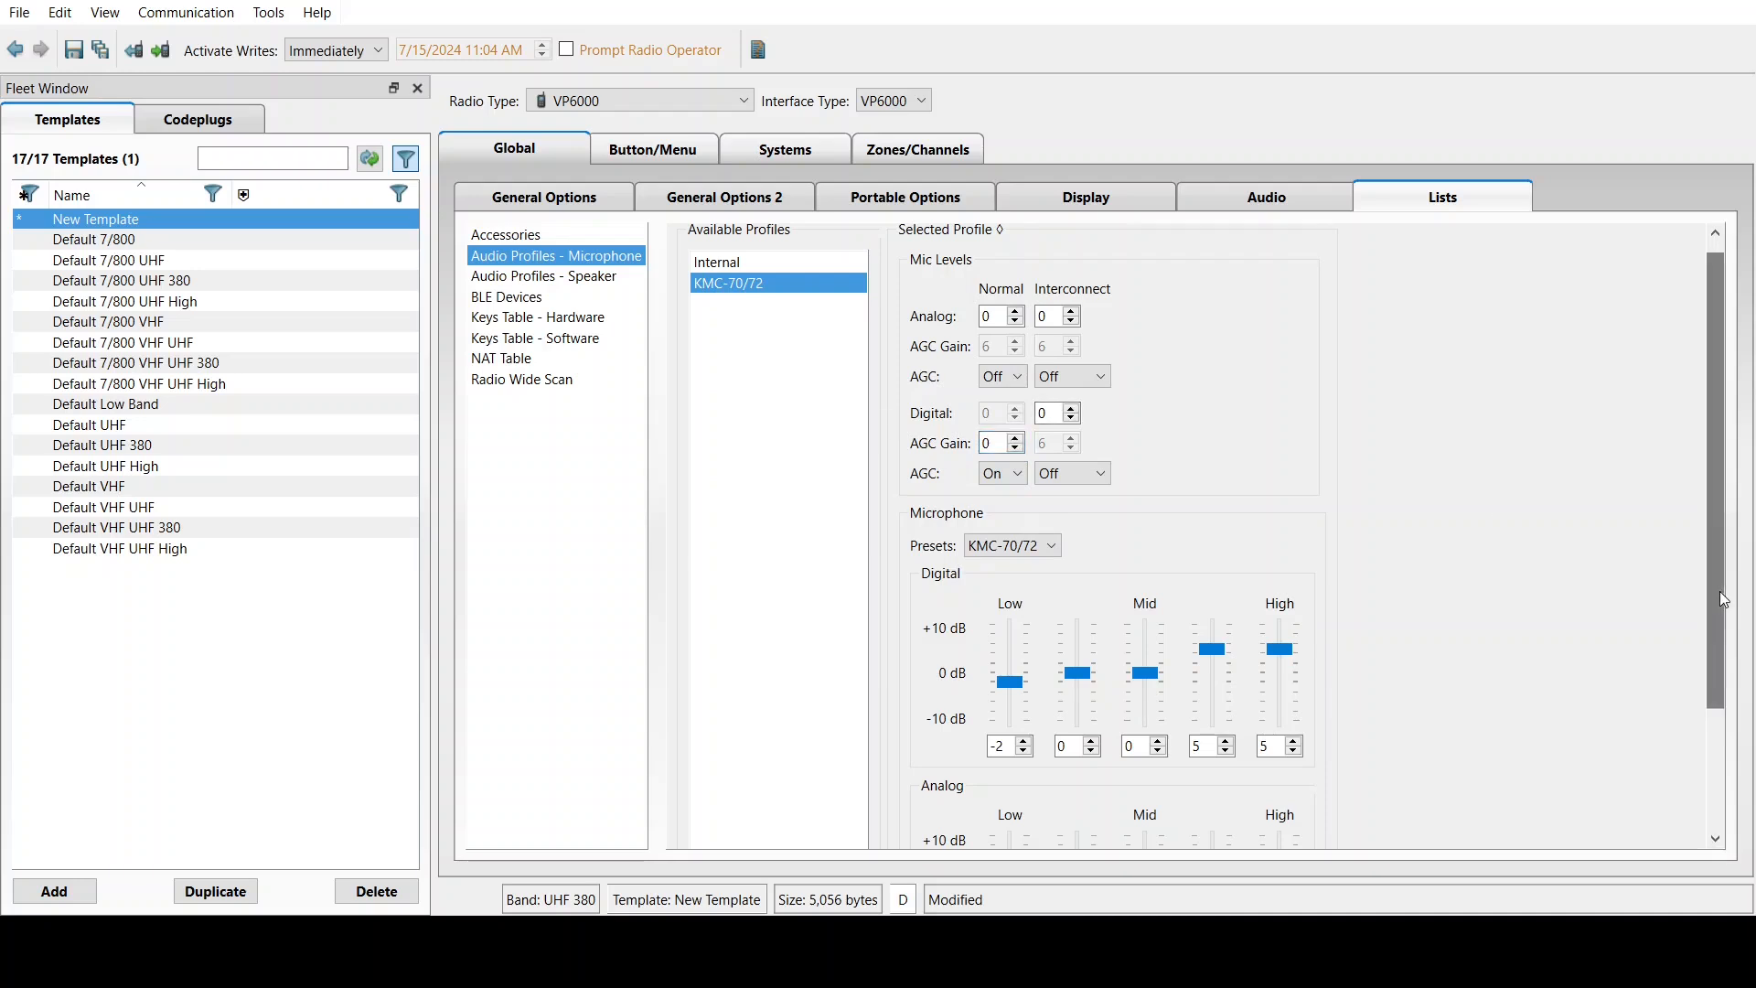
drag(1721, 591, 1701, 459)
click(582, 279)
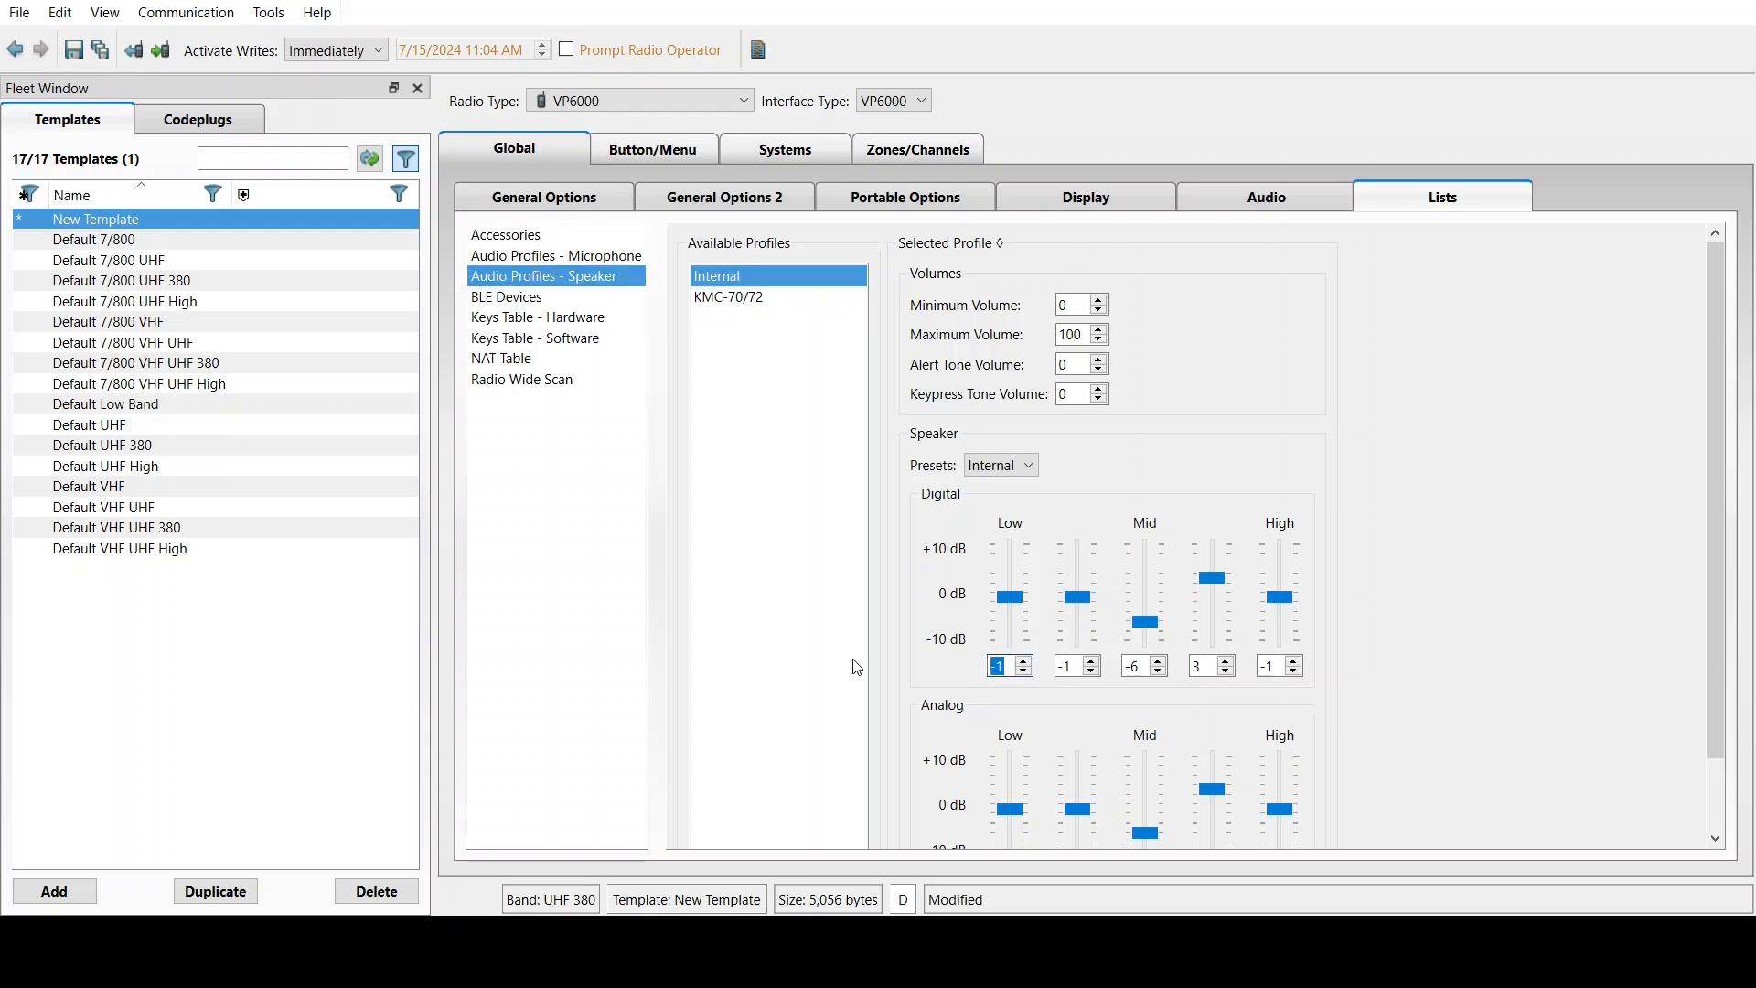
Enter Internal speaker digital equalizer bands 0, 5, 10, 5 and 0 dB
click(1026, 660)
key(Tab)
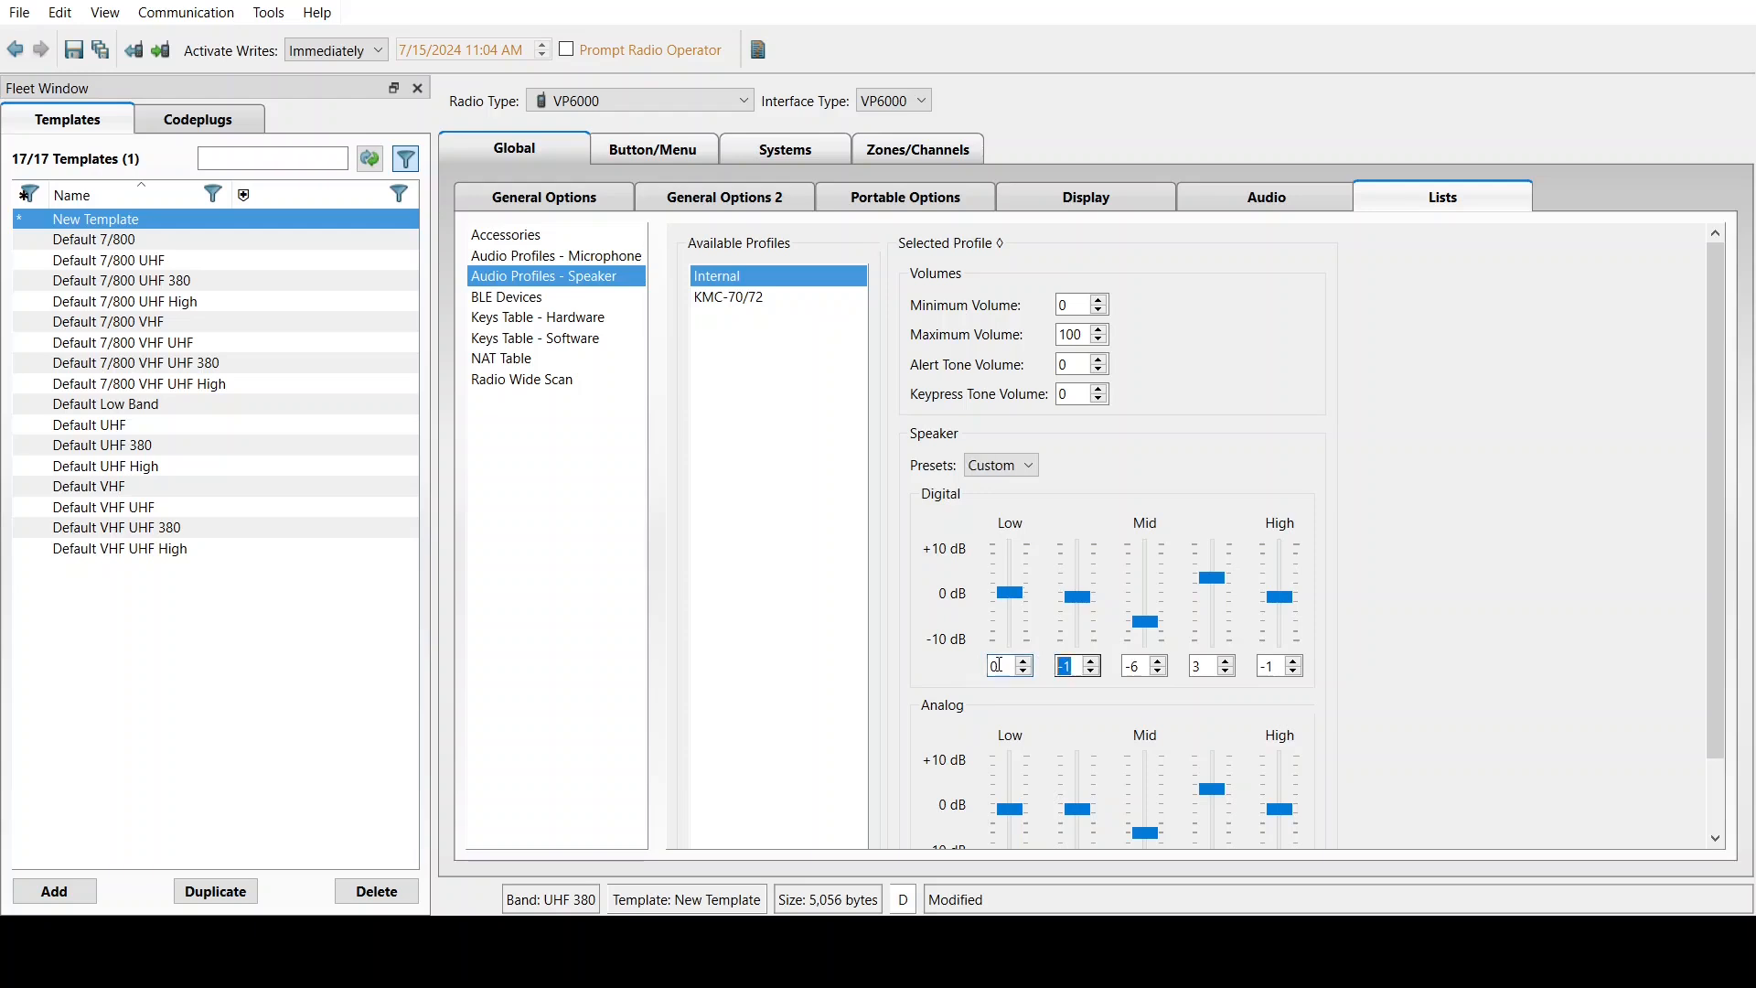
text(5)
key(Tab)
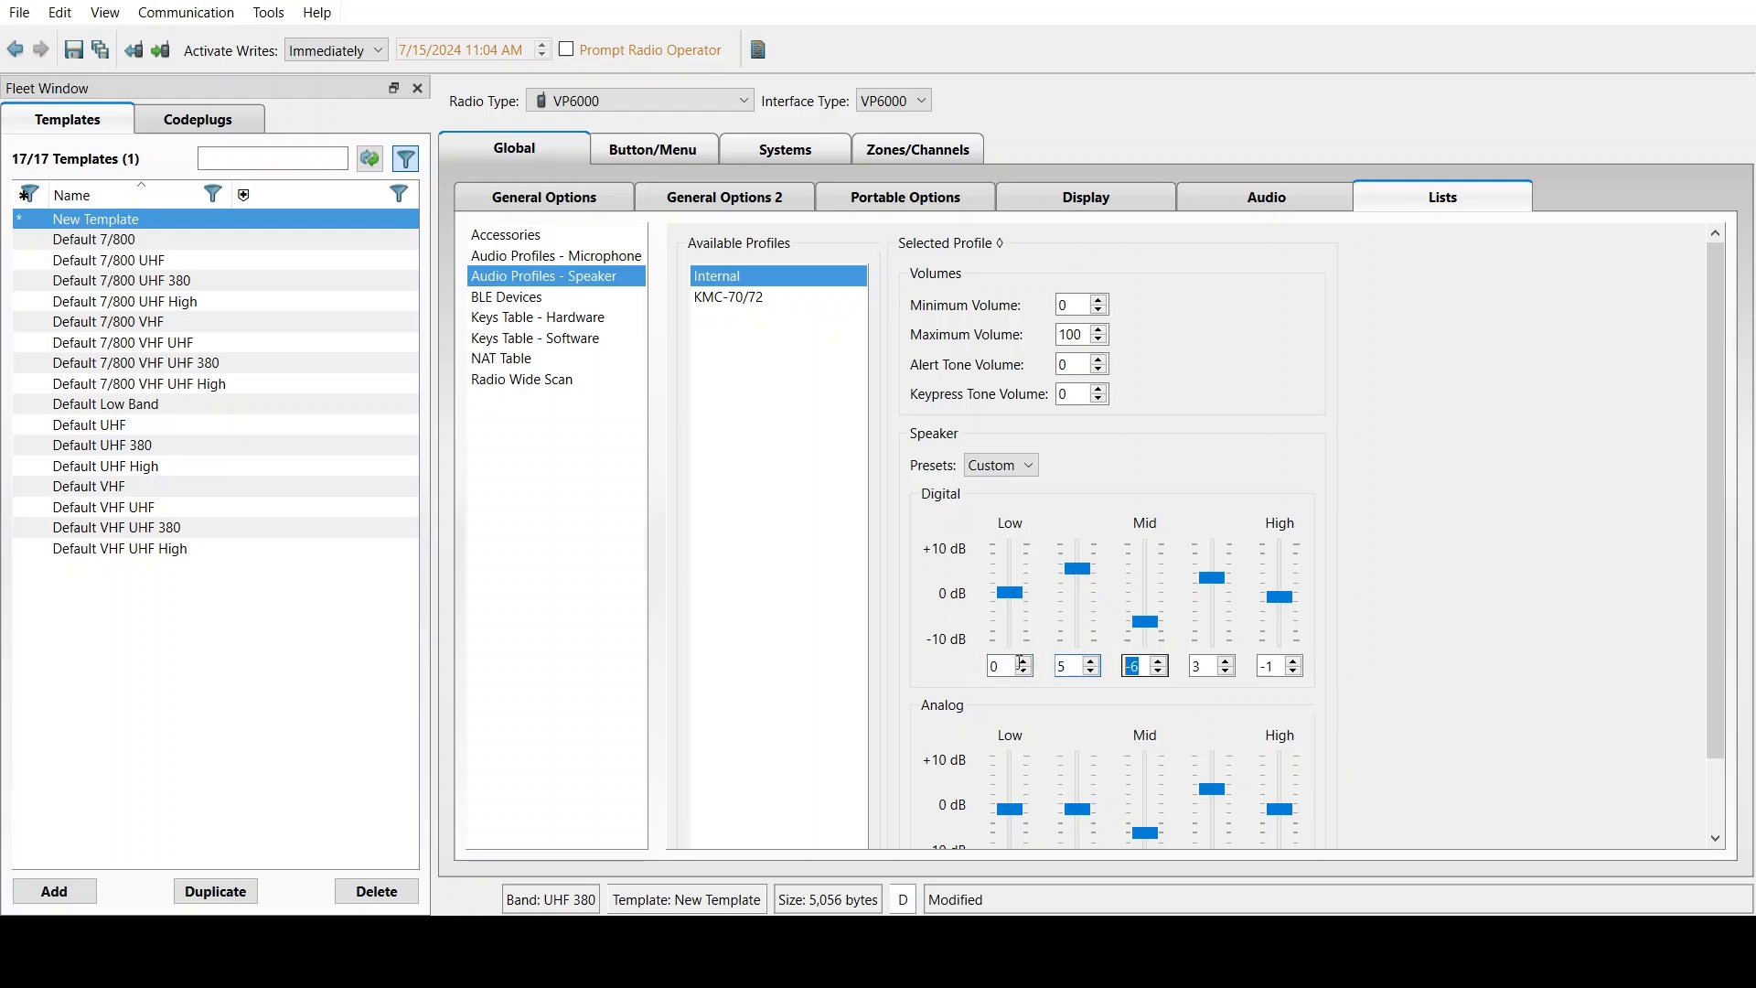
text(10)
key(Tab)
text(5)
click(1285, 665)
text(0)
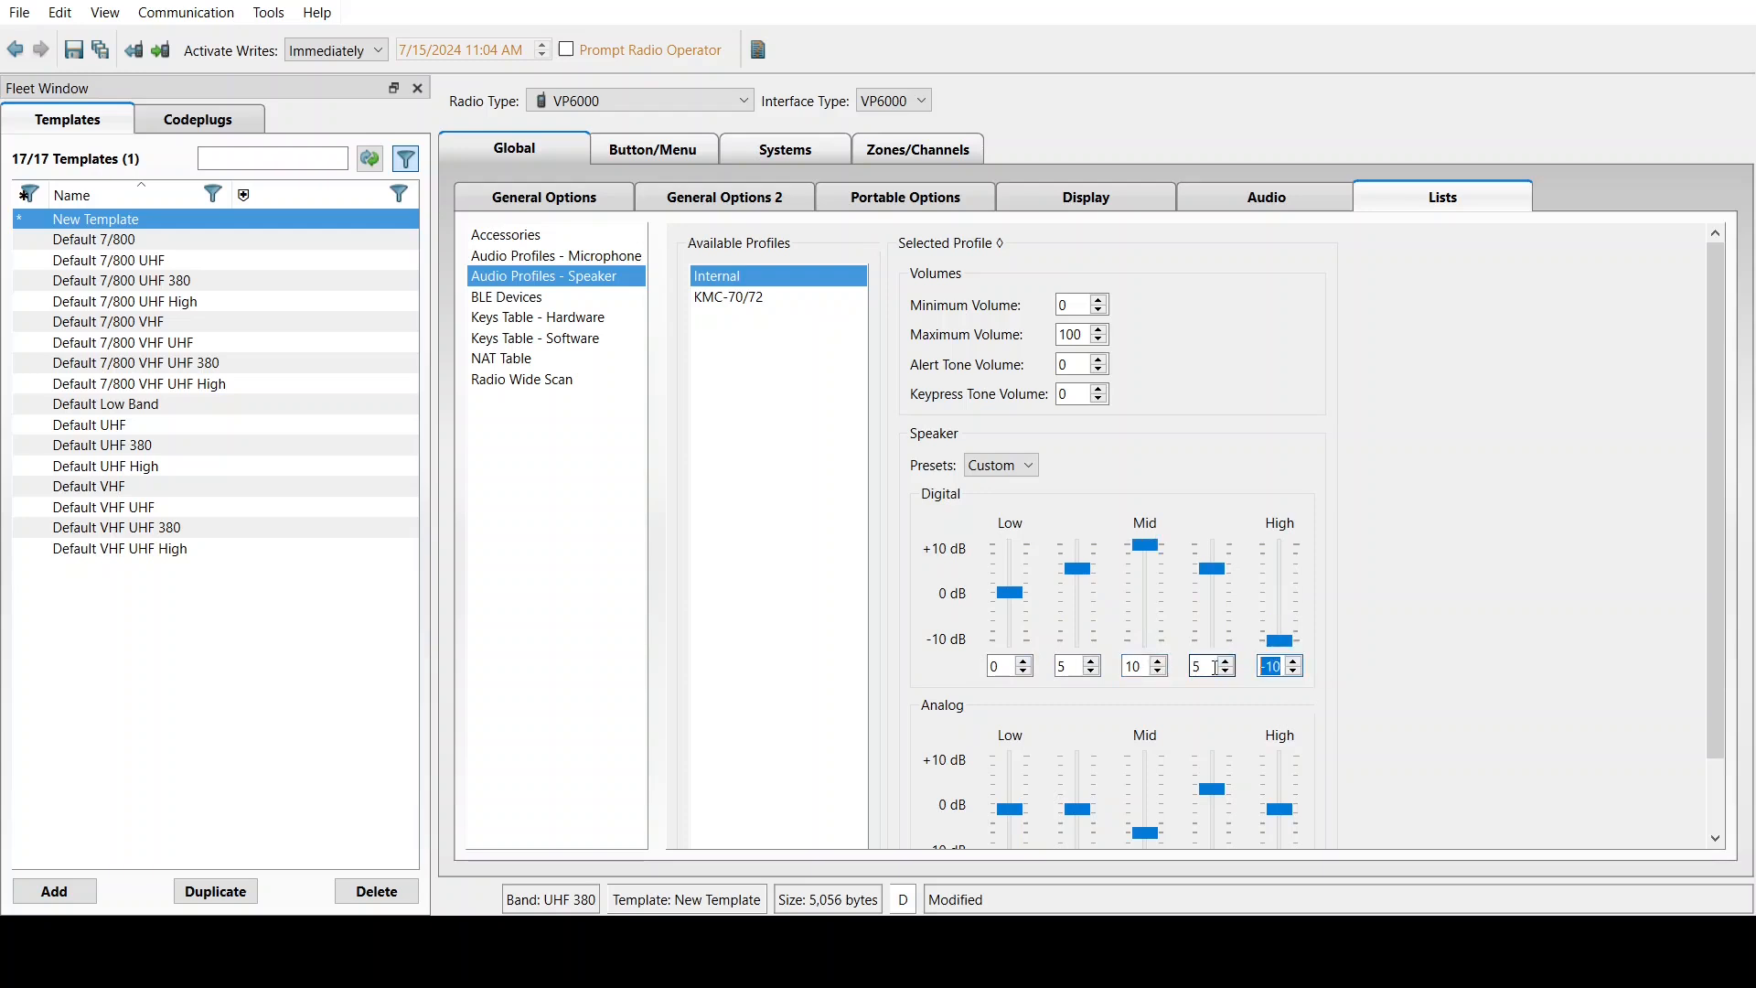
double_click(1274, 665)
text(0)
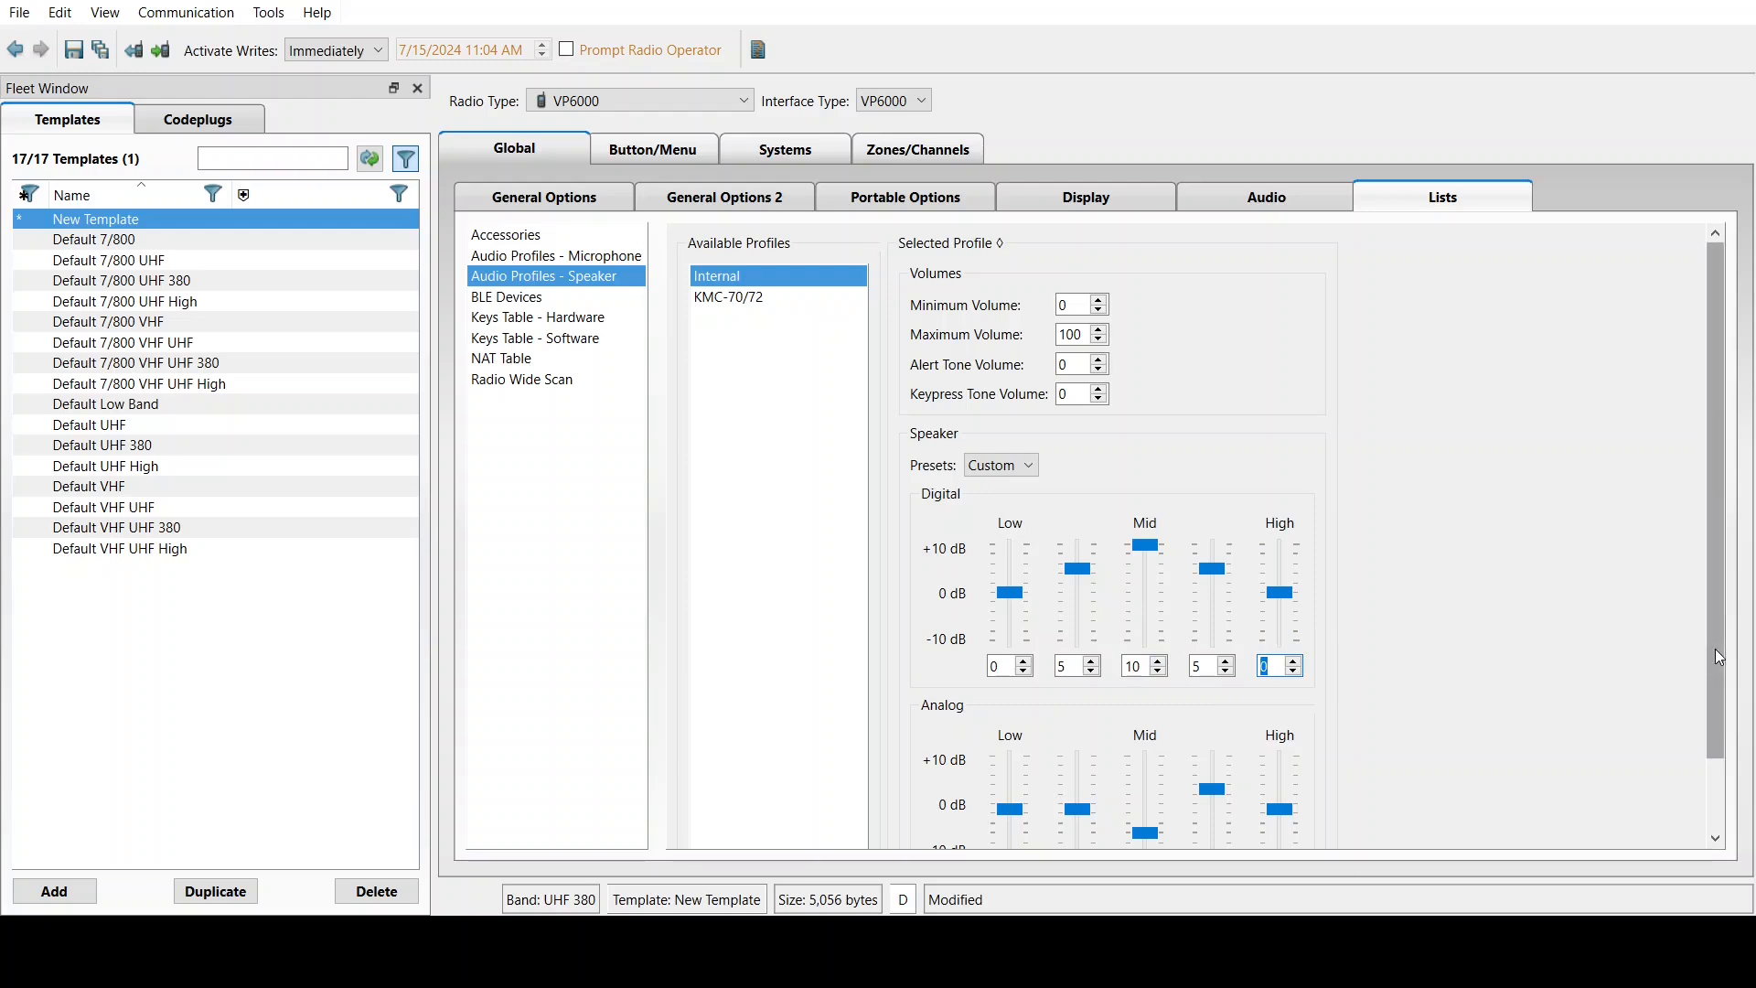
mouse_move(1712, 649)
mouse_down()
mouse_move(1710, 755)
mouse_move(1687, 651)
mouse_up()
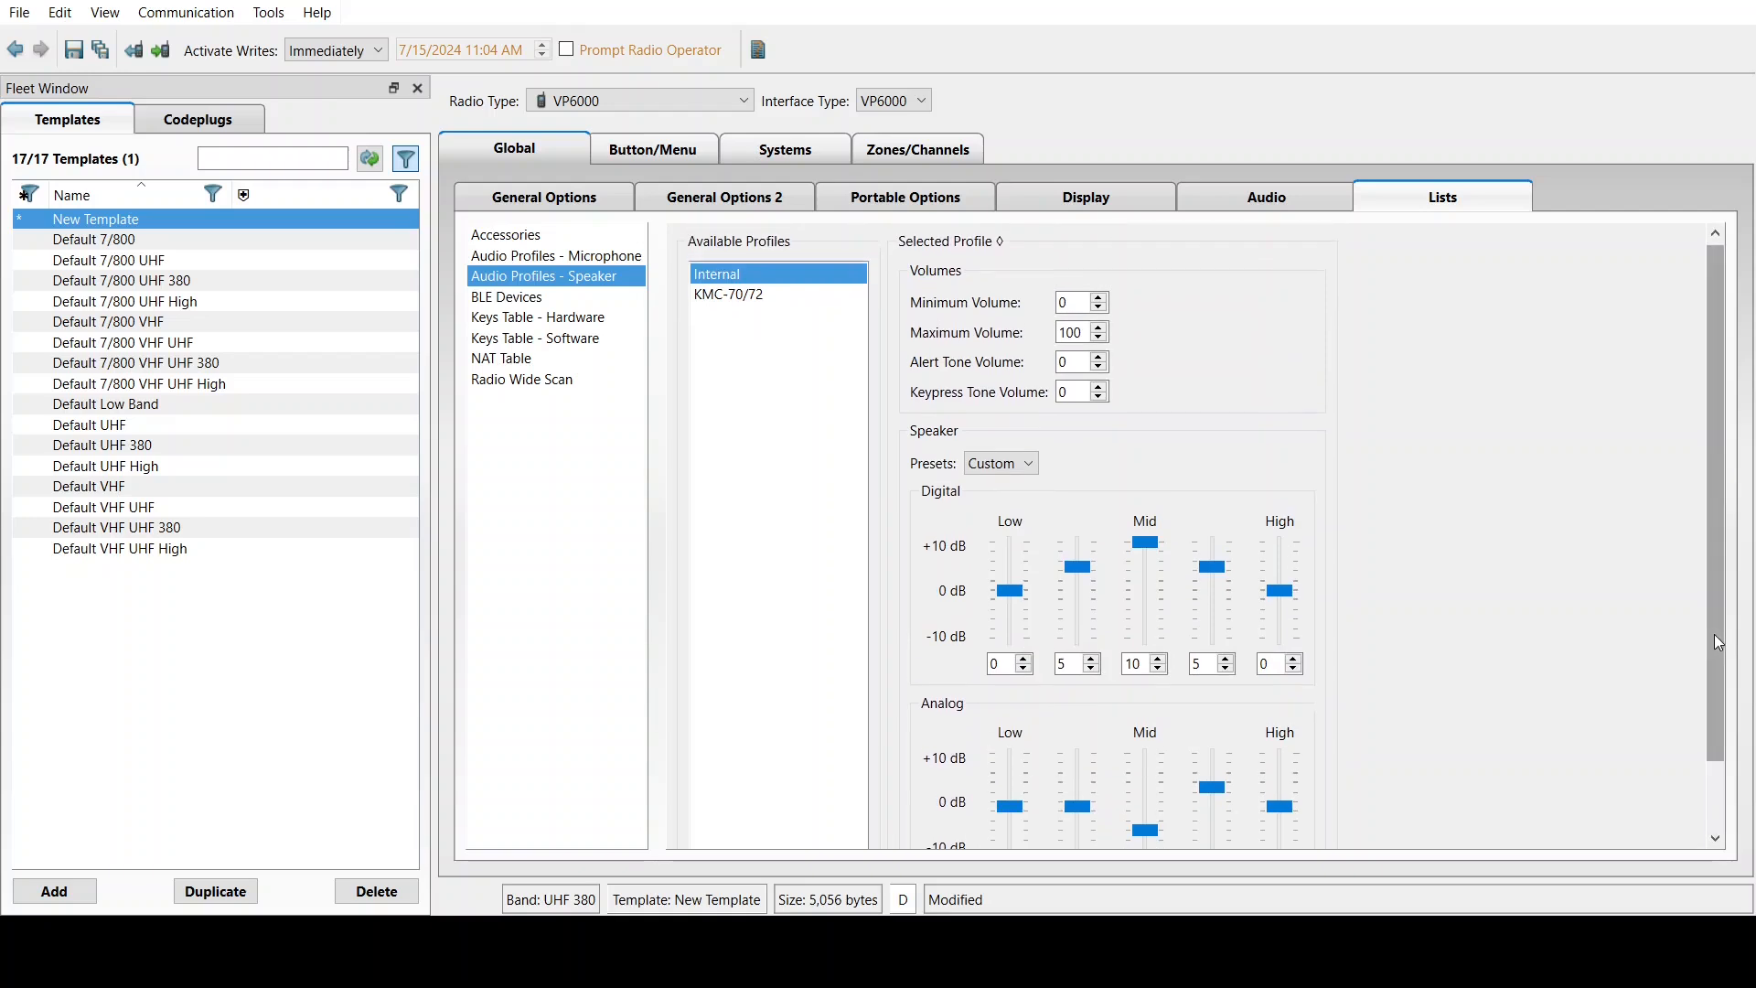
drag(1718, 643, 1718, 640)
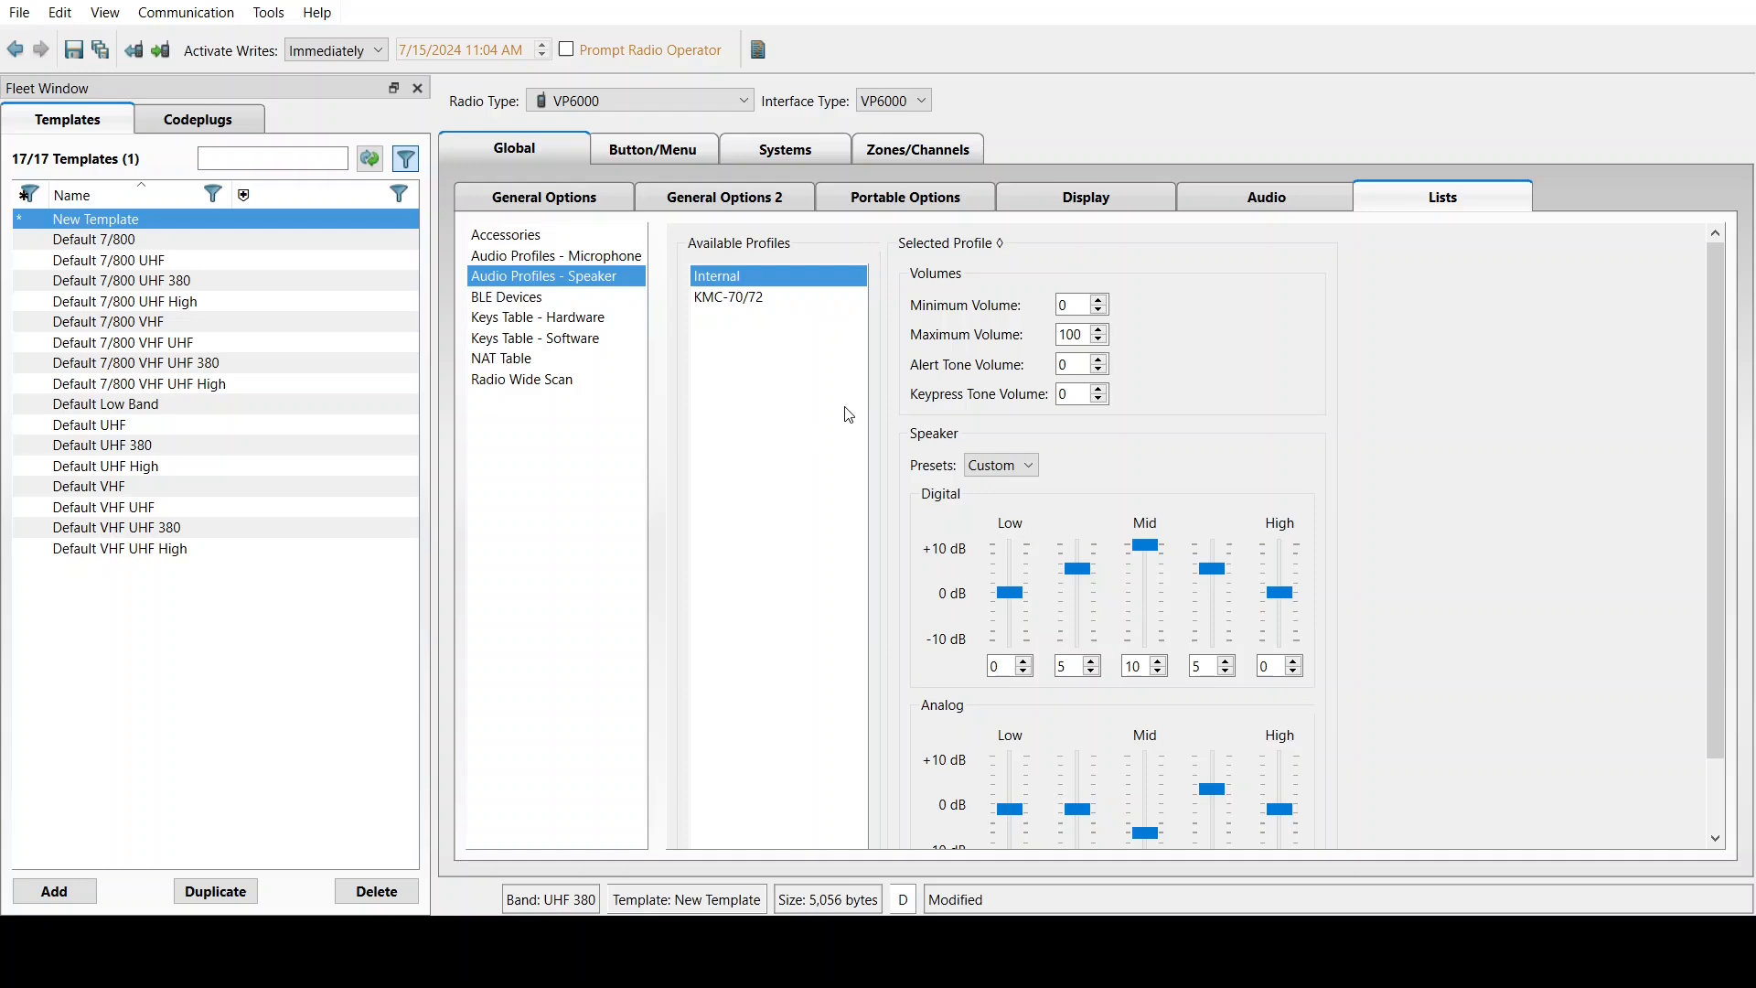
Add a row to Keys Table - Hardware and give it the alias AES 1
click(518, 303)
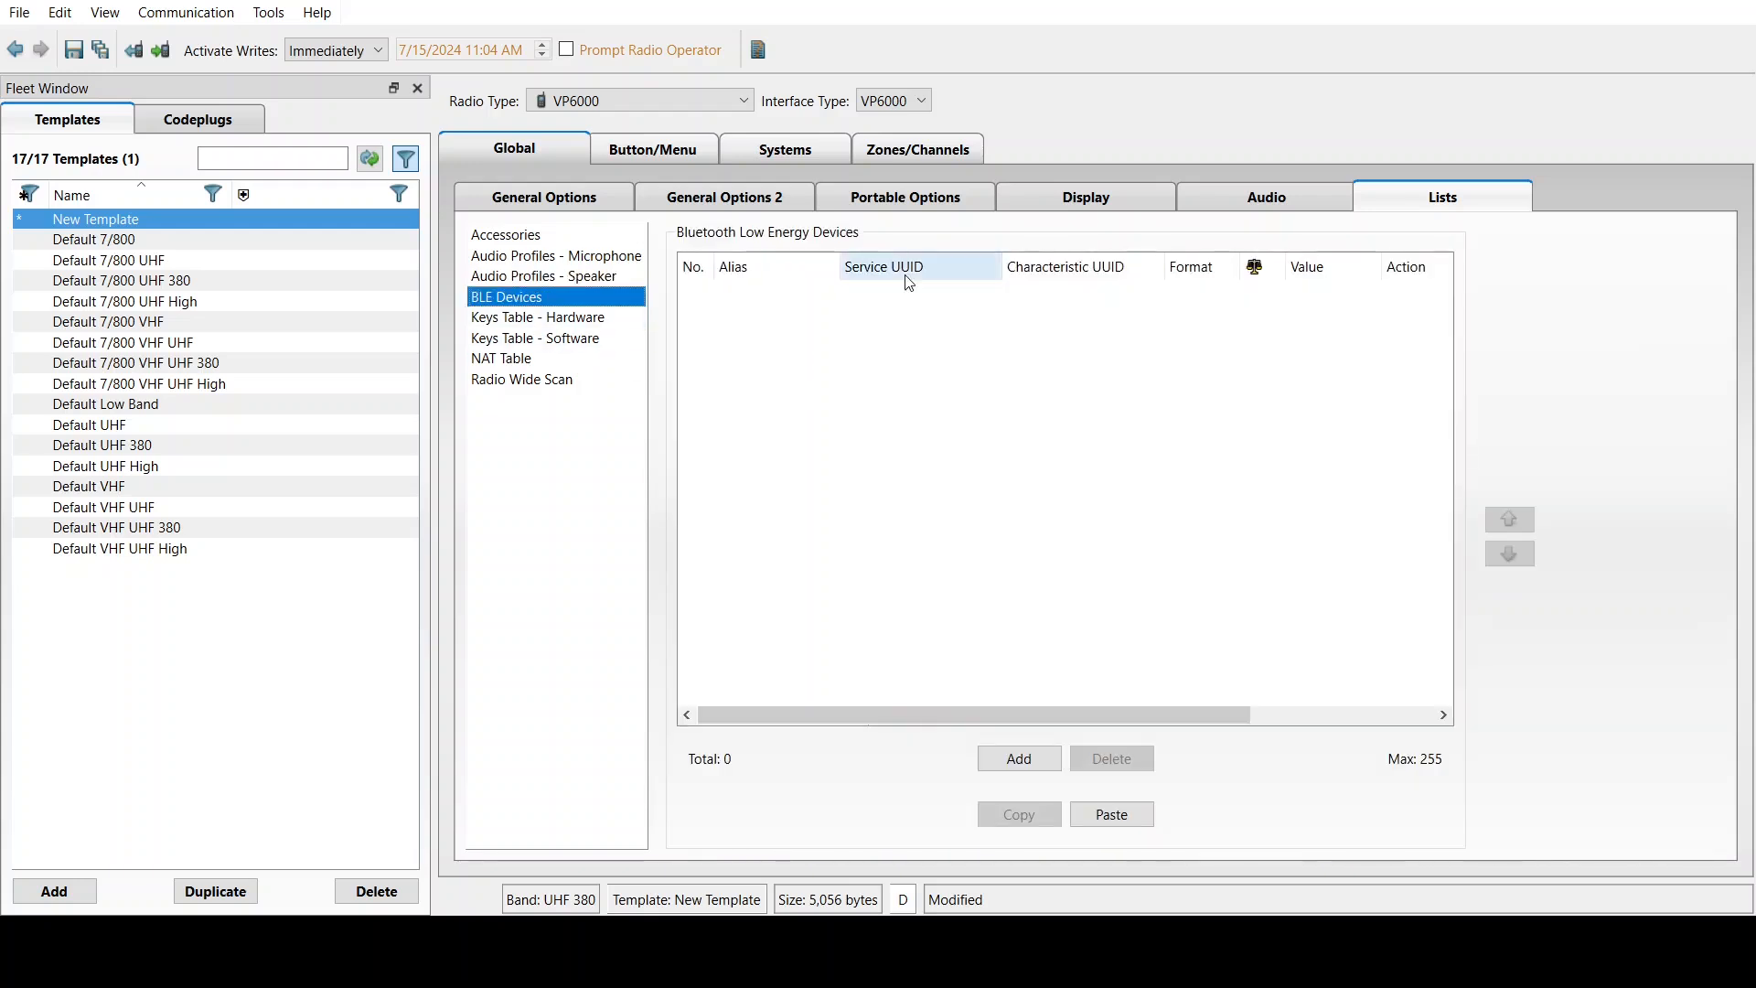
click(560, 320)
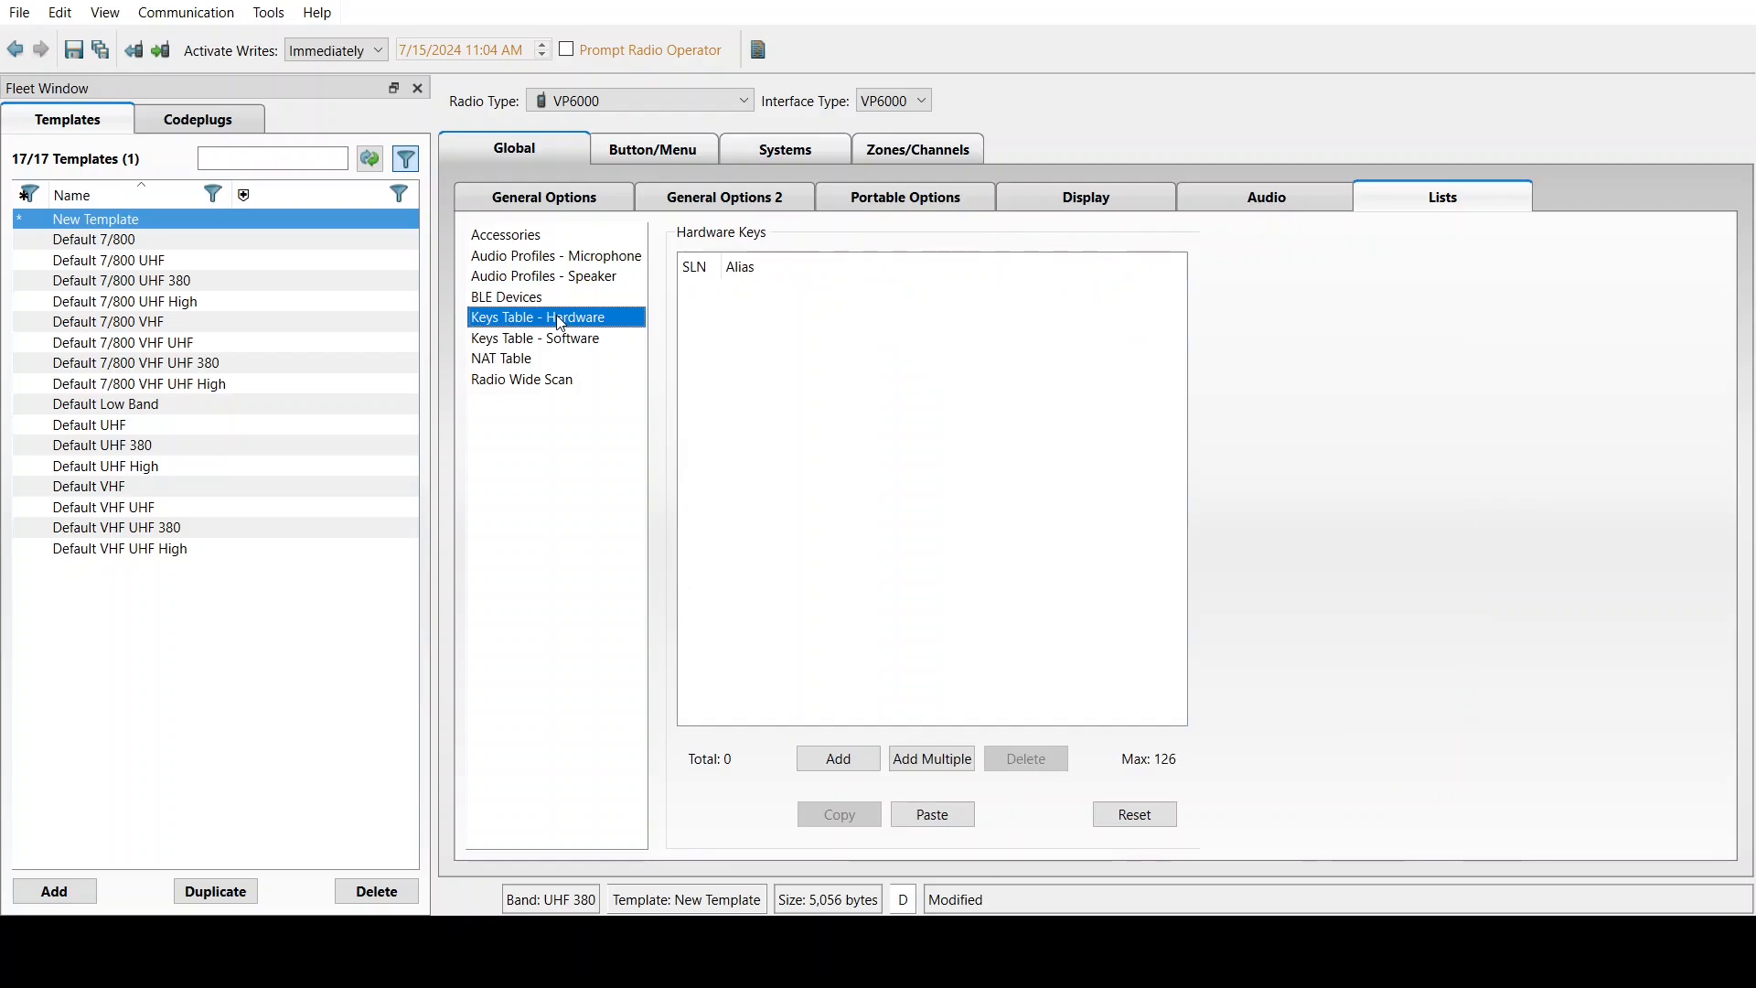
click(846, 762)
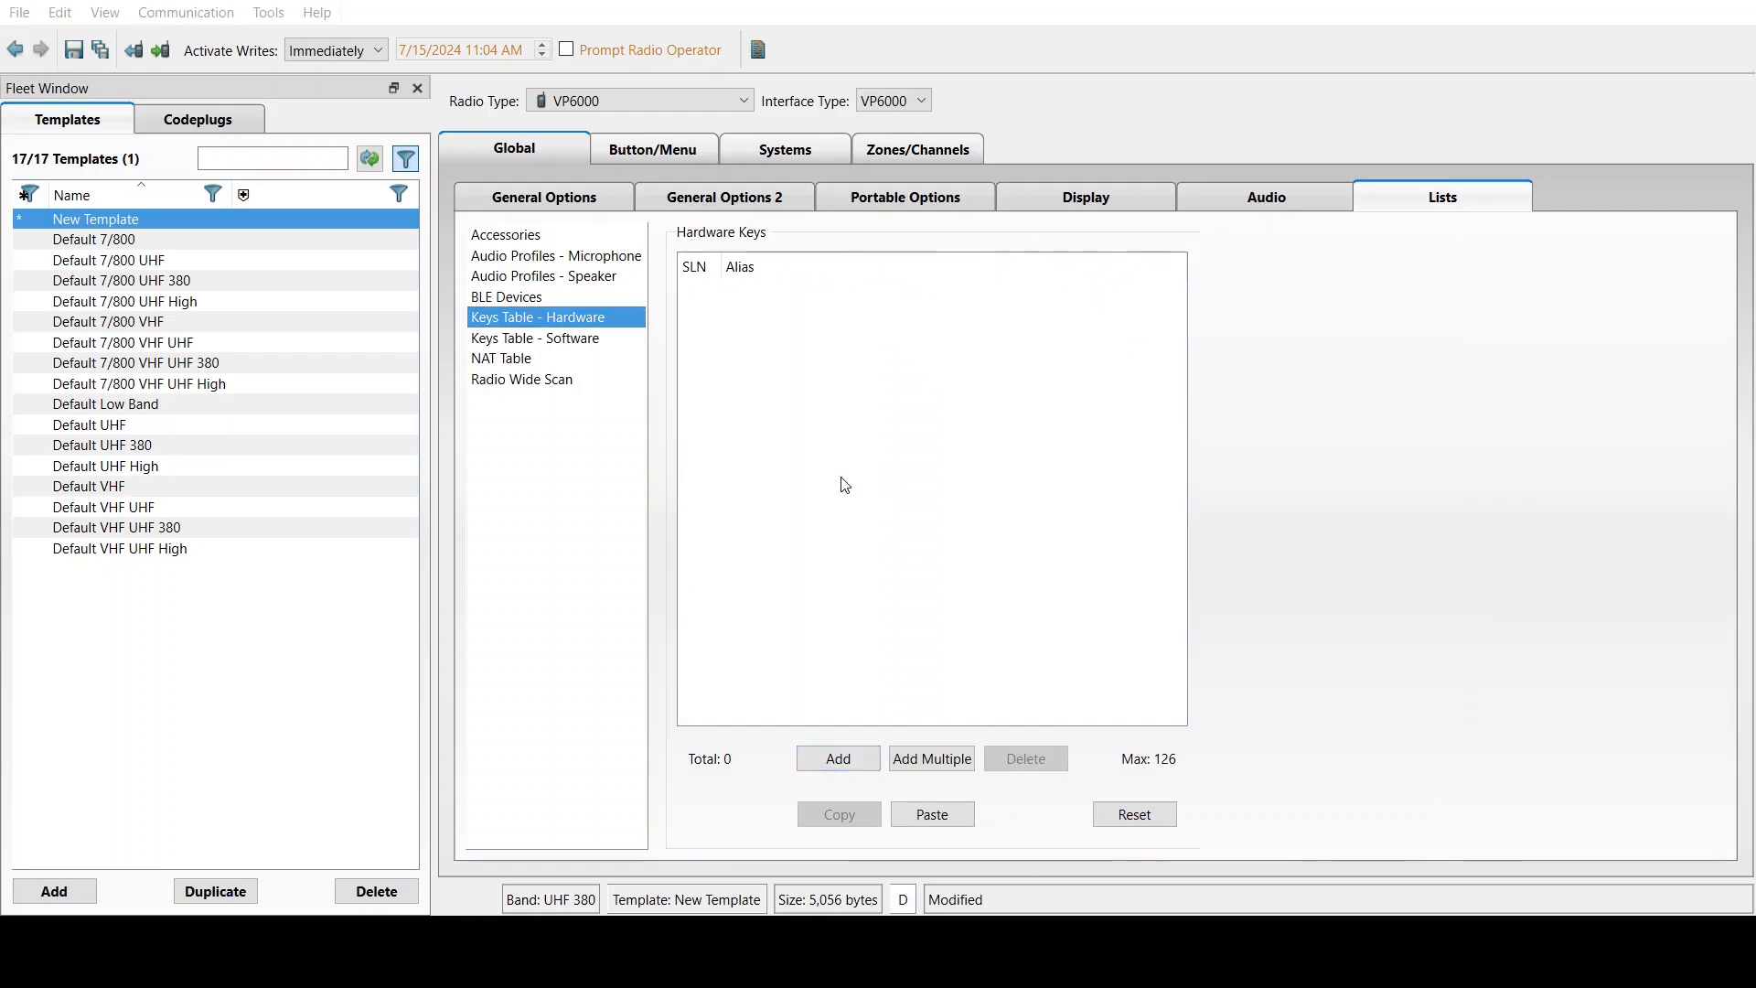
click(778, 302)
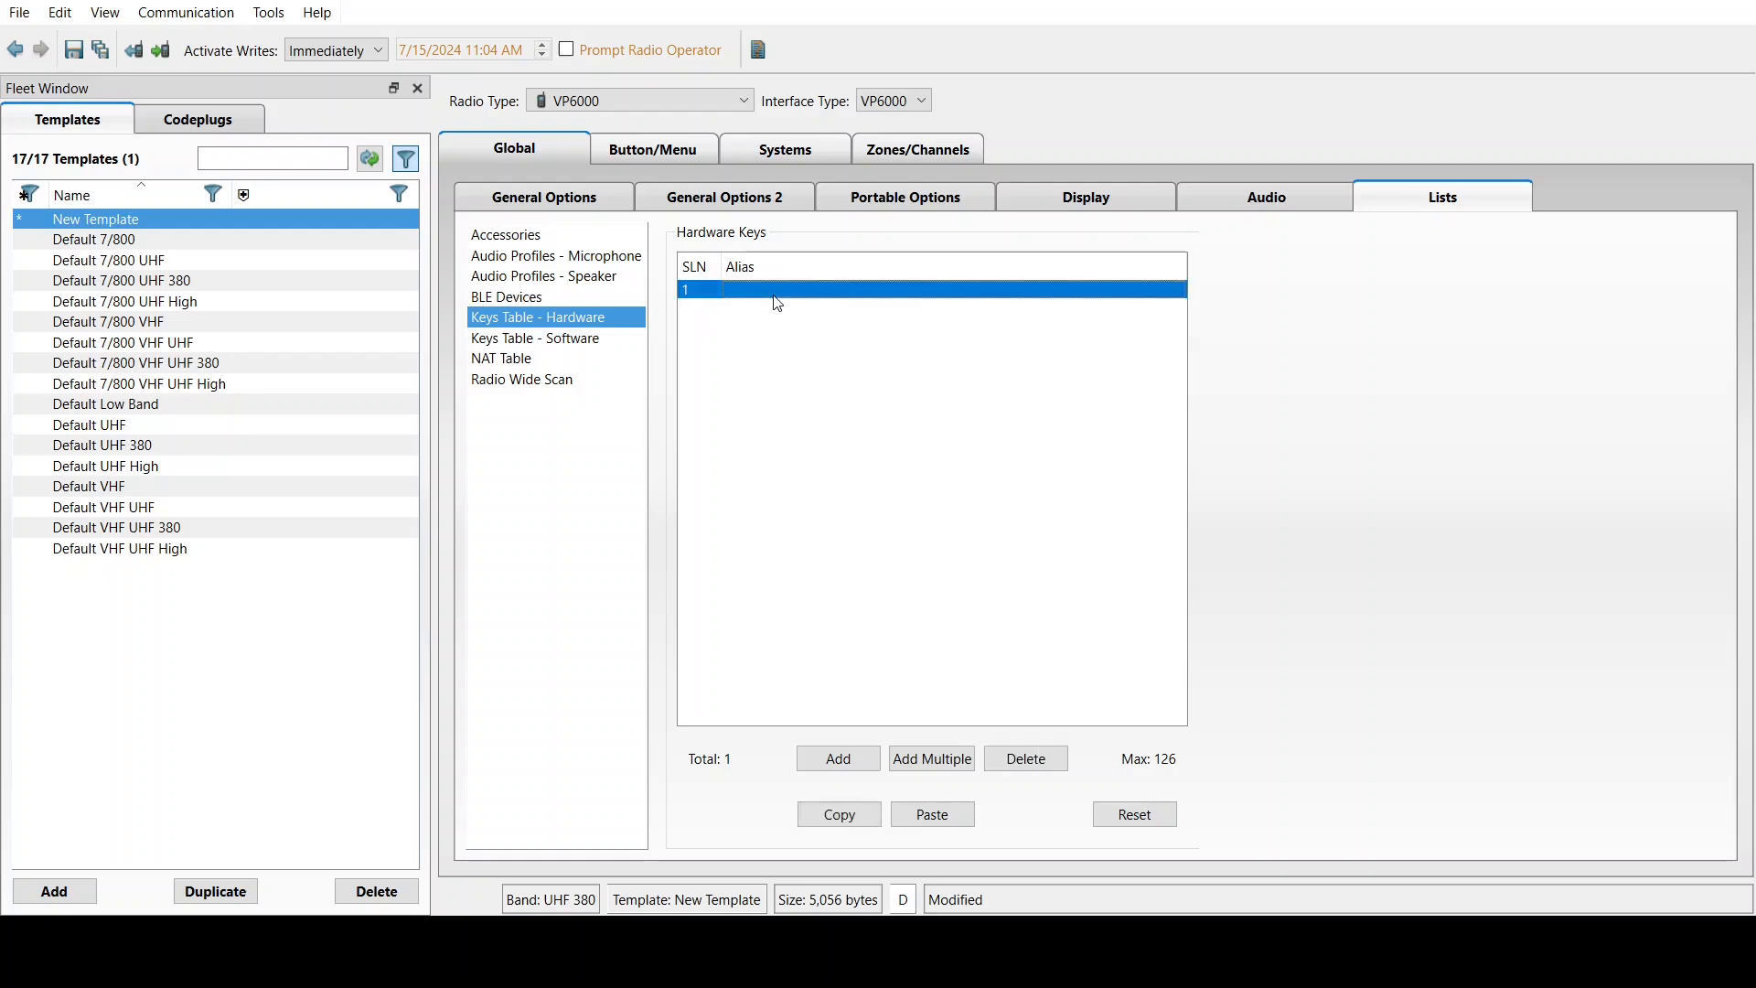
click(768, 291)
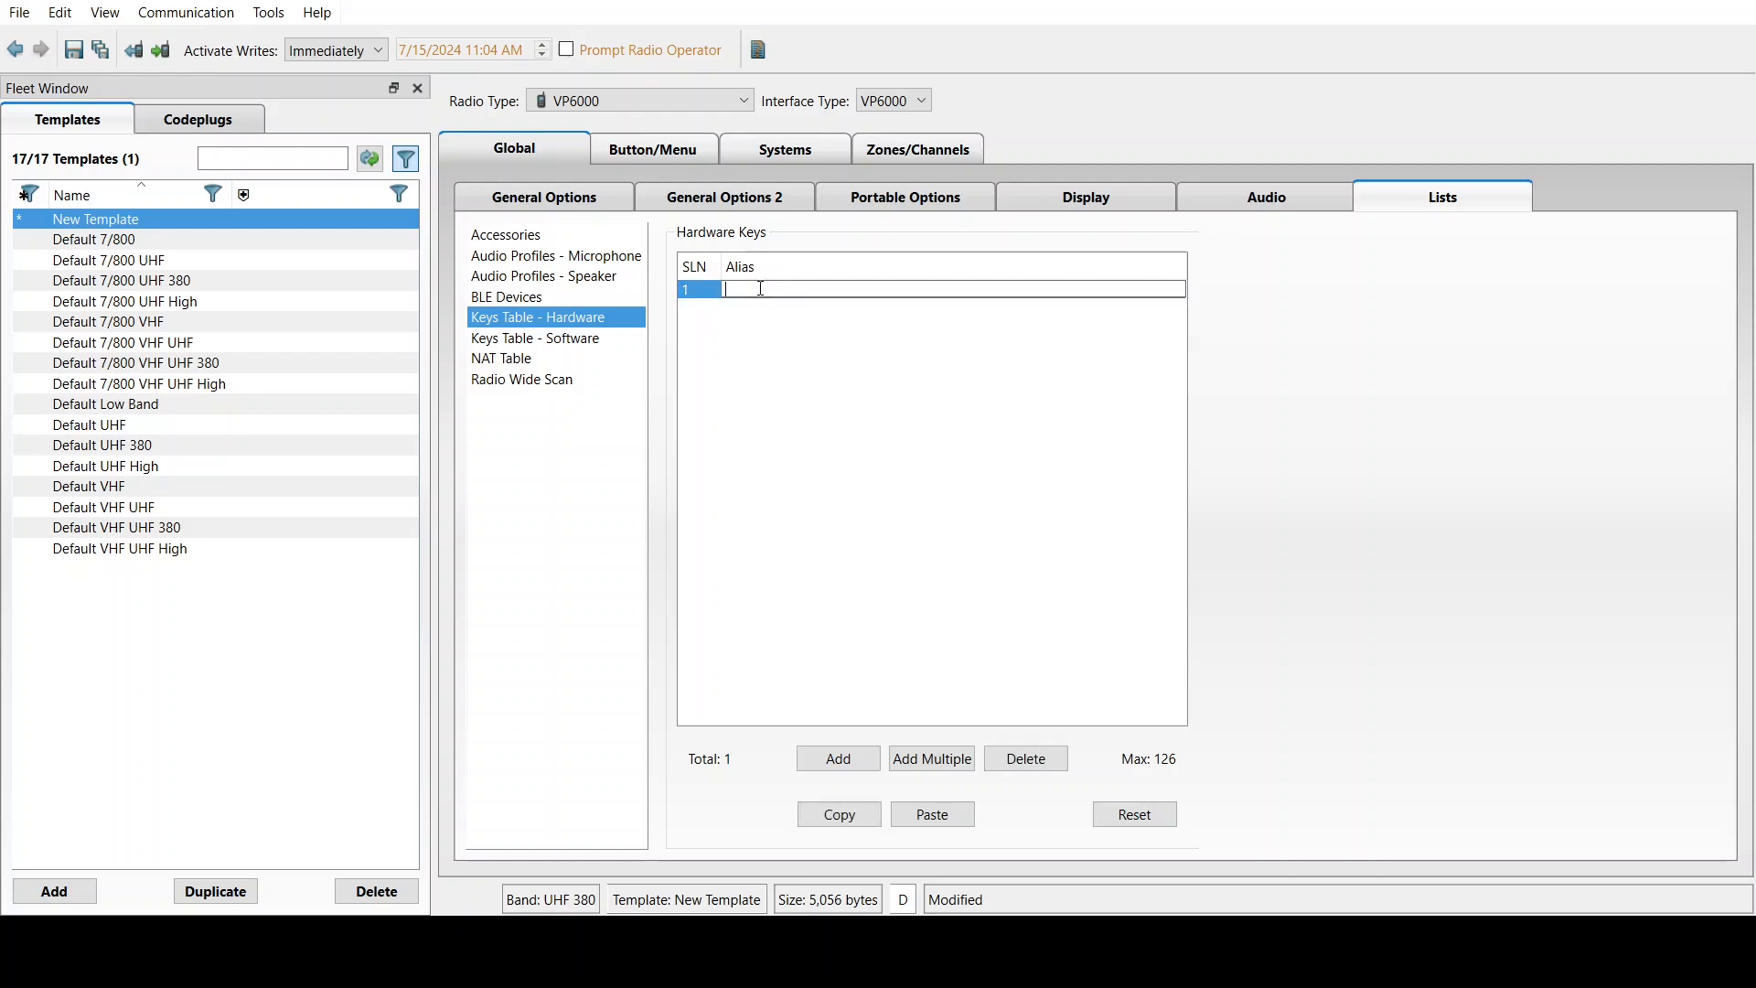
text(AES 1)
key(Tab)
key(Return)
click(794, 400)
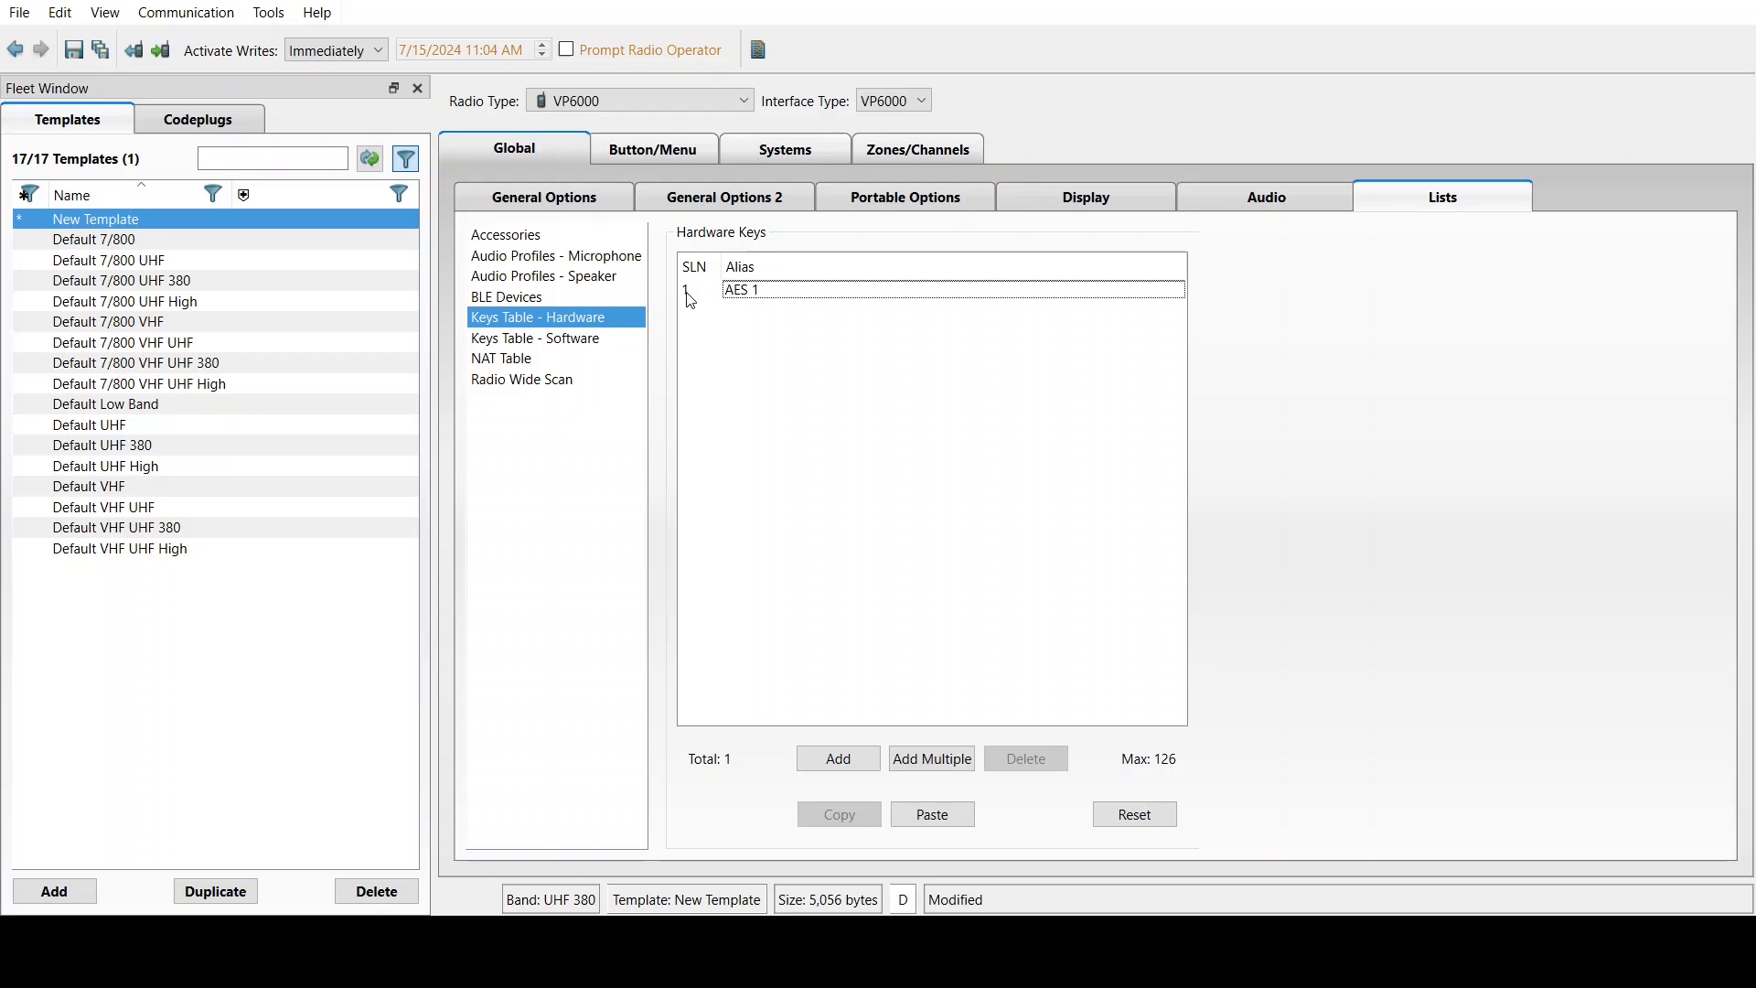
click(1230, 363)
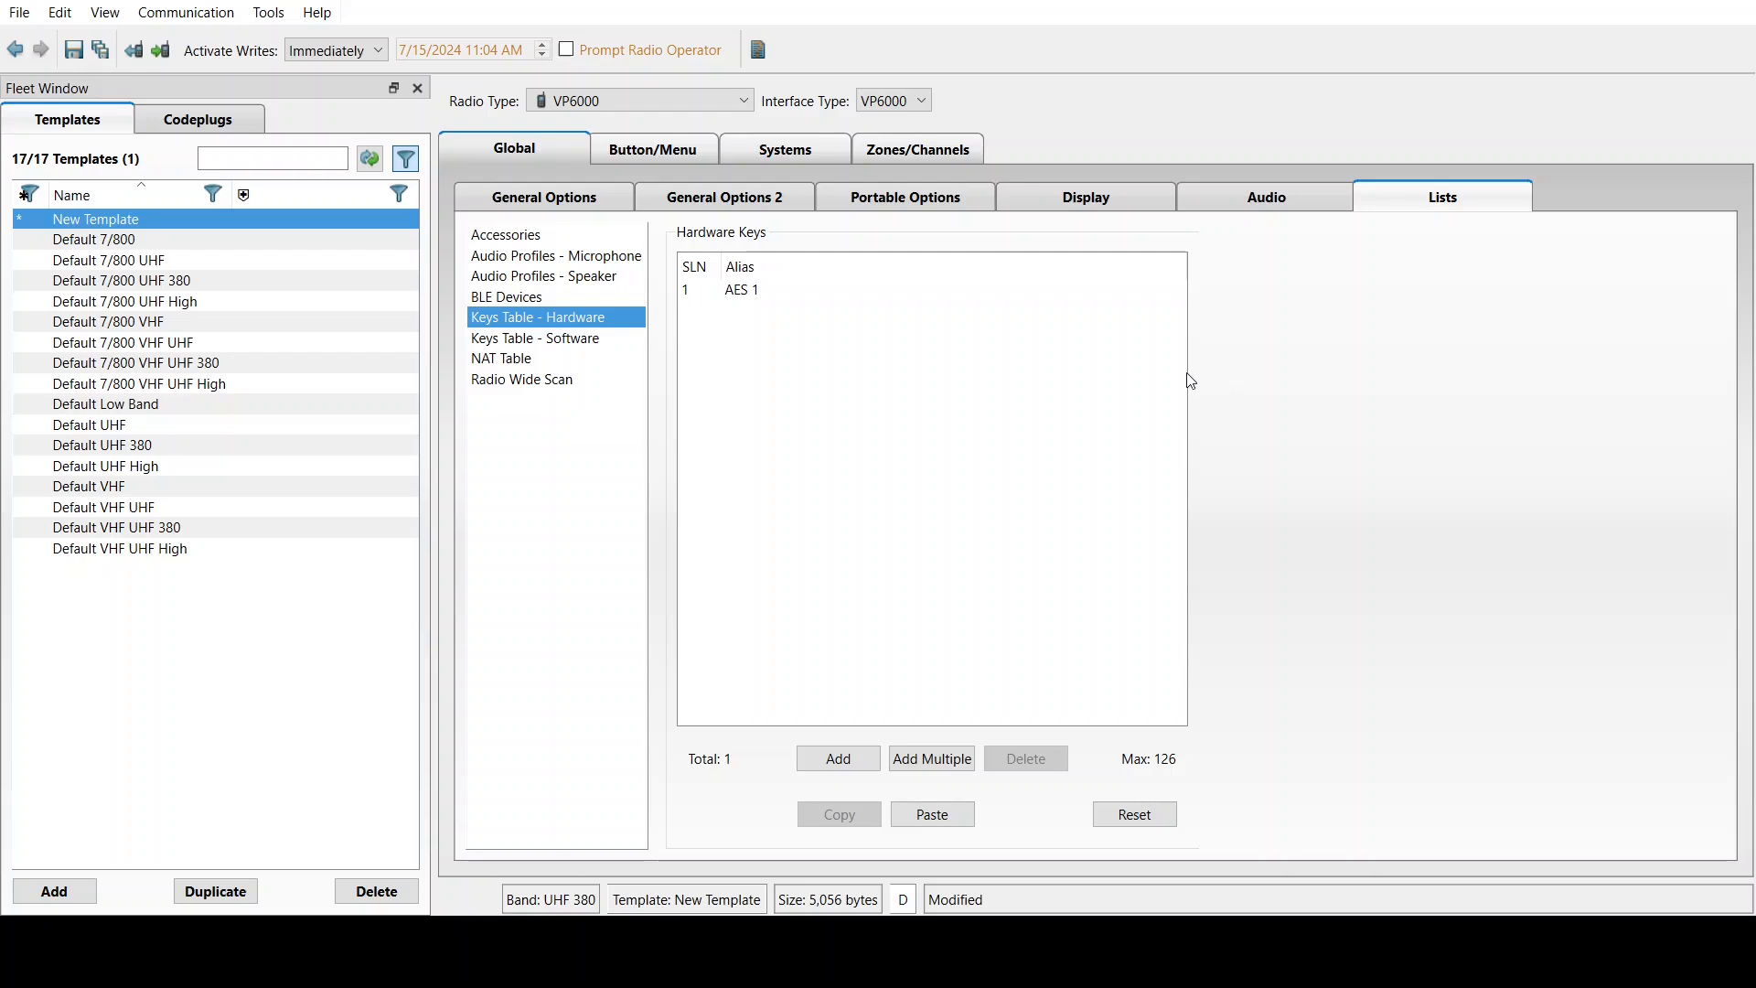
Enable the software keys table, add a new key, and show key values
click(551, 343)
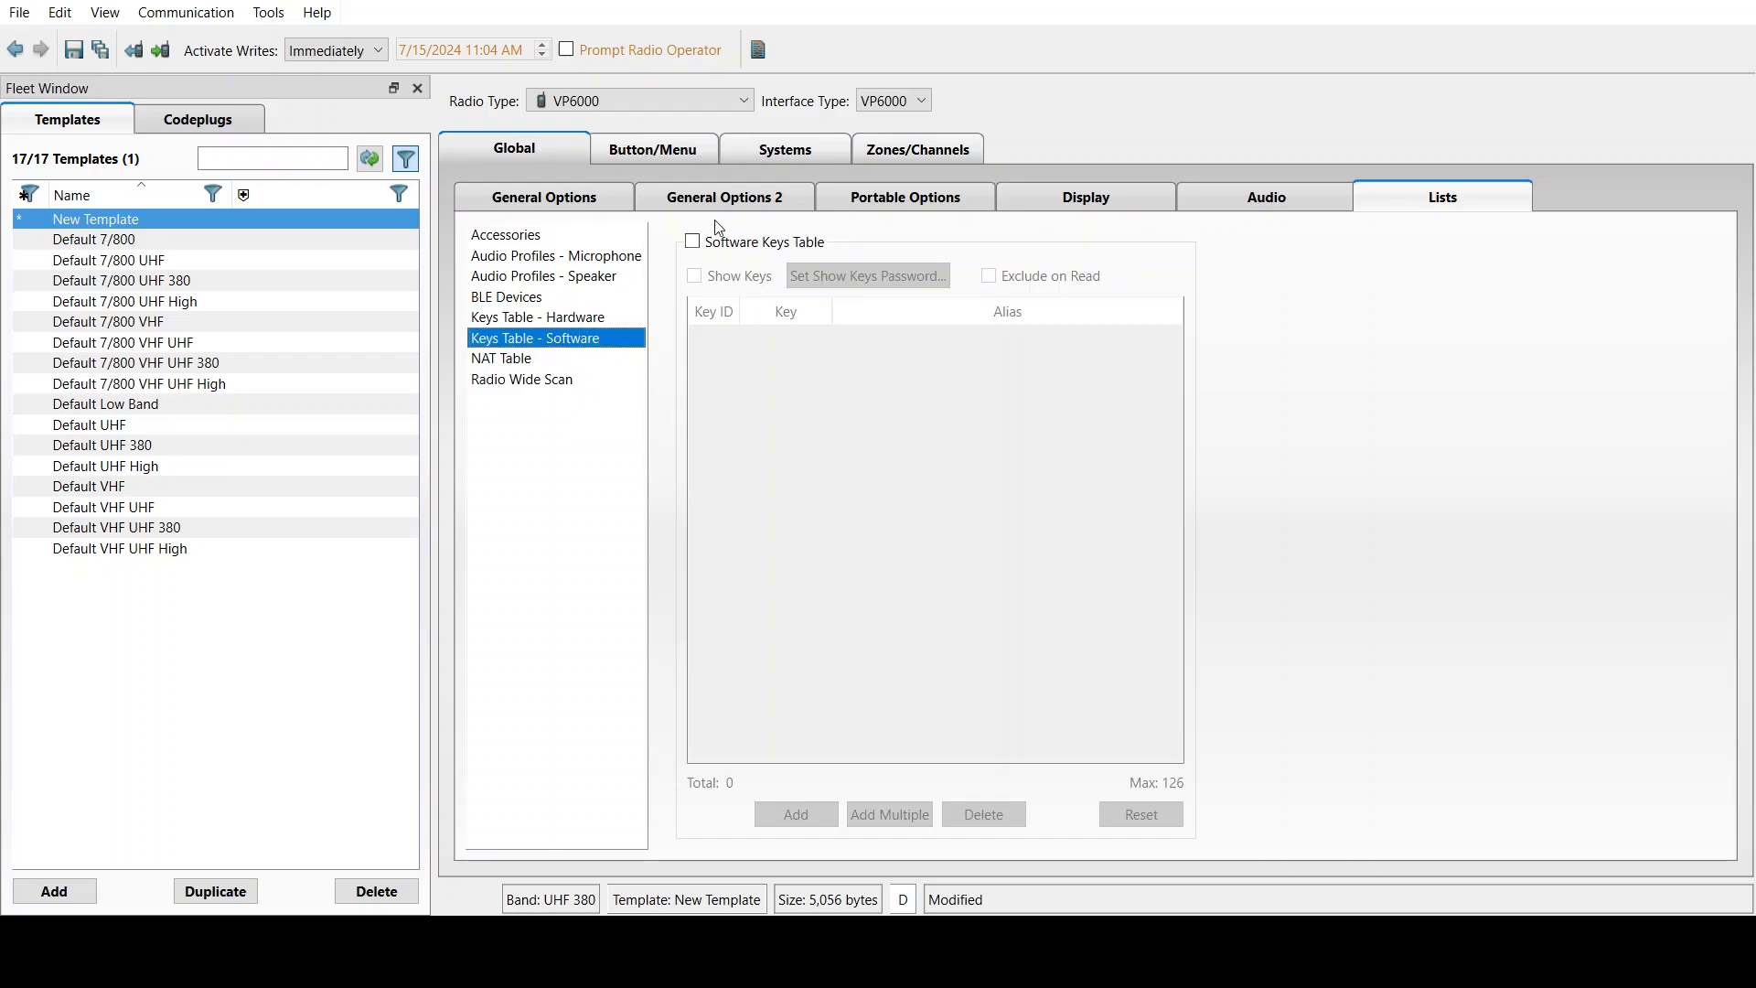
click(693, 241)
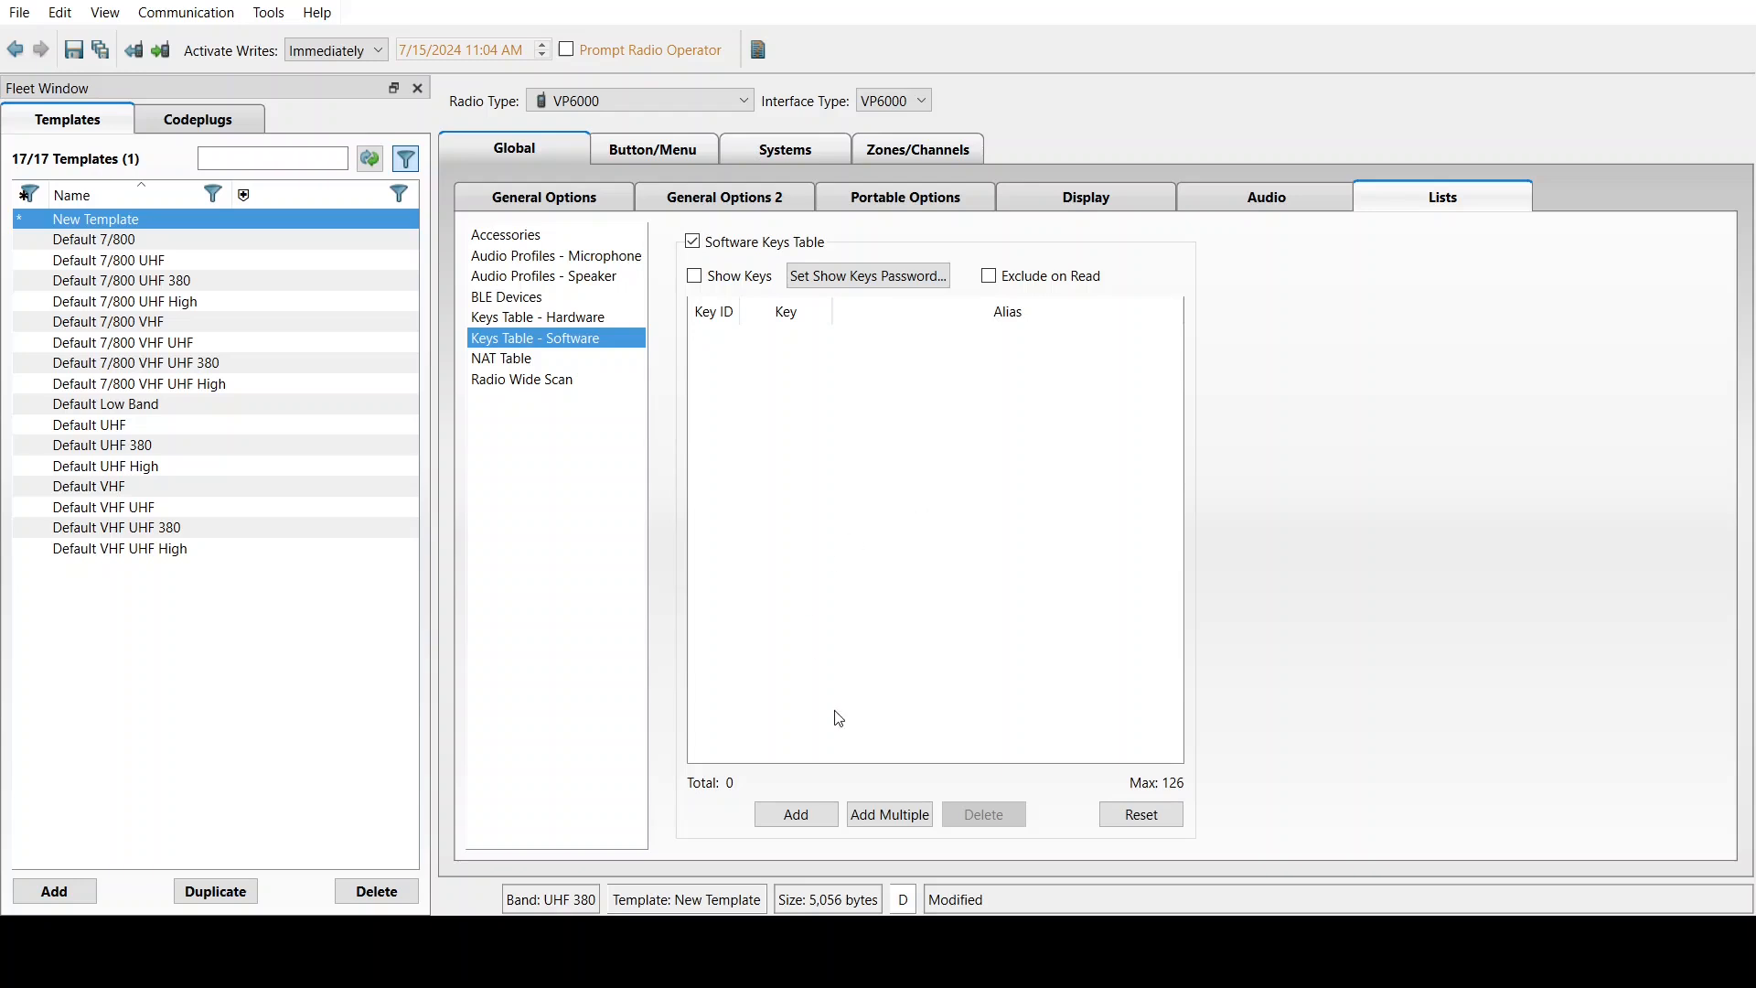
click(796, 814)
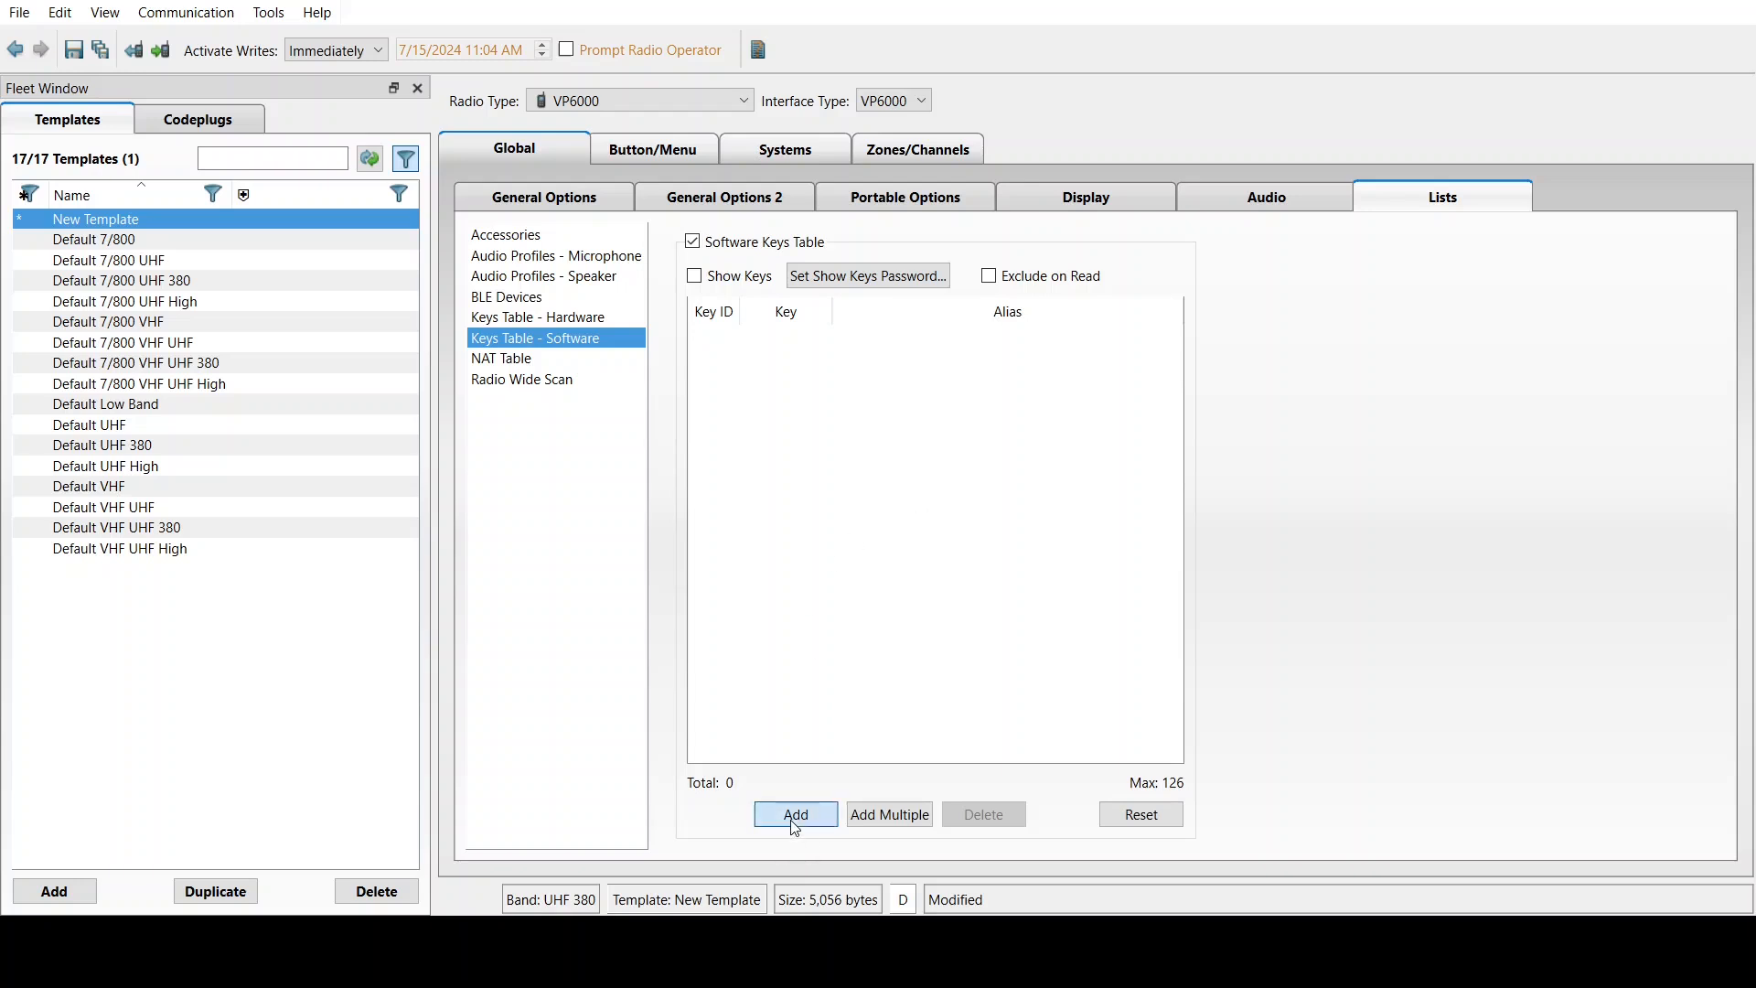
click(809, 469)
click(697, 278)
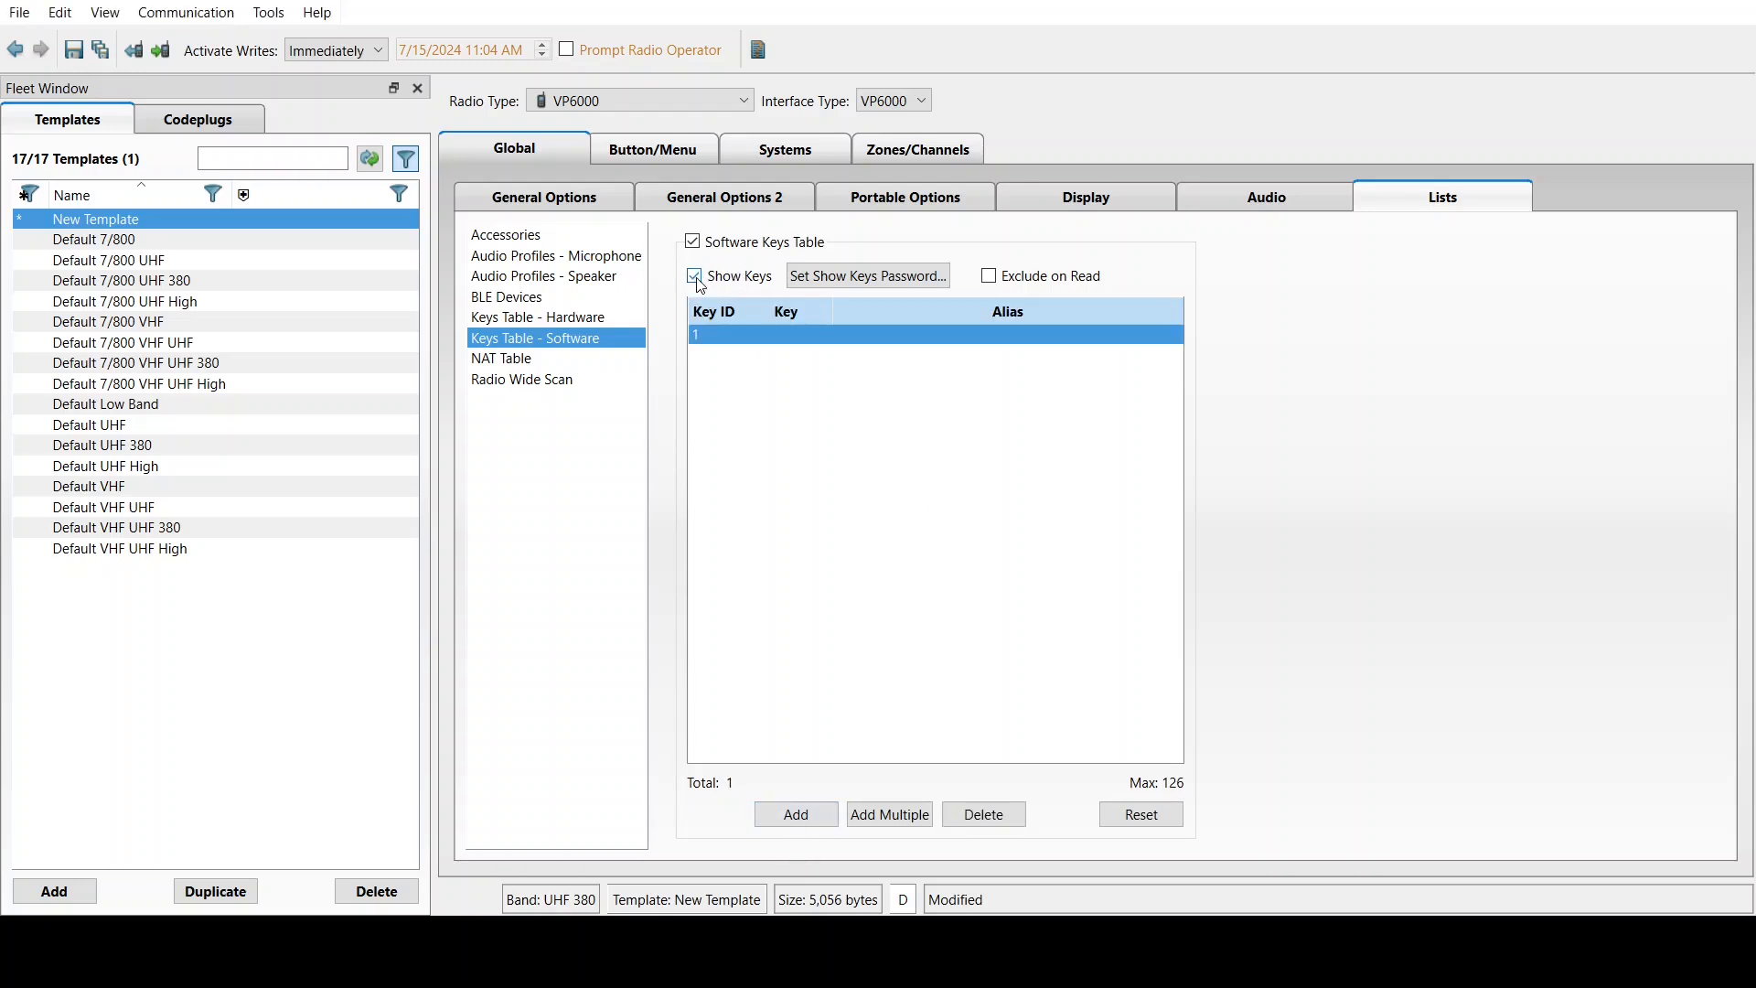
Enter the new software key's value, alias ARC4 2 and key ID 2
click(773, 339)
key(Return)
click(905, 343)
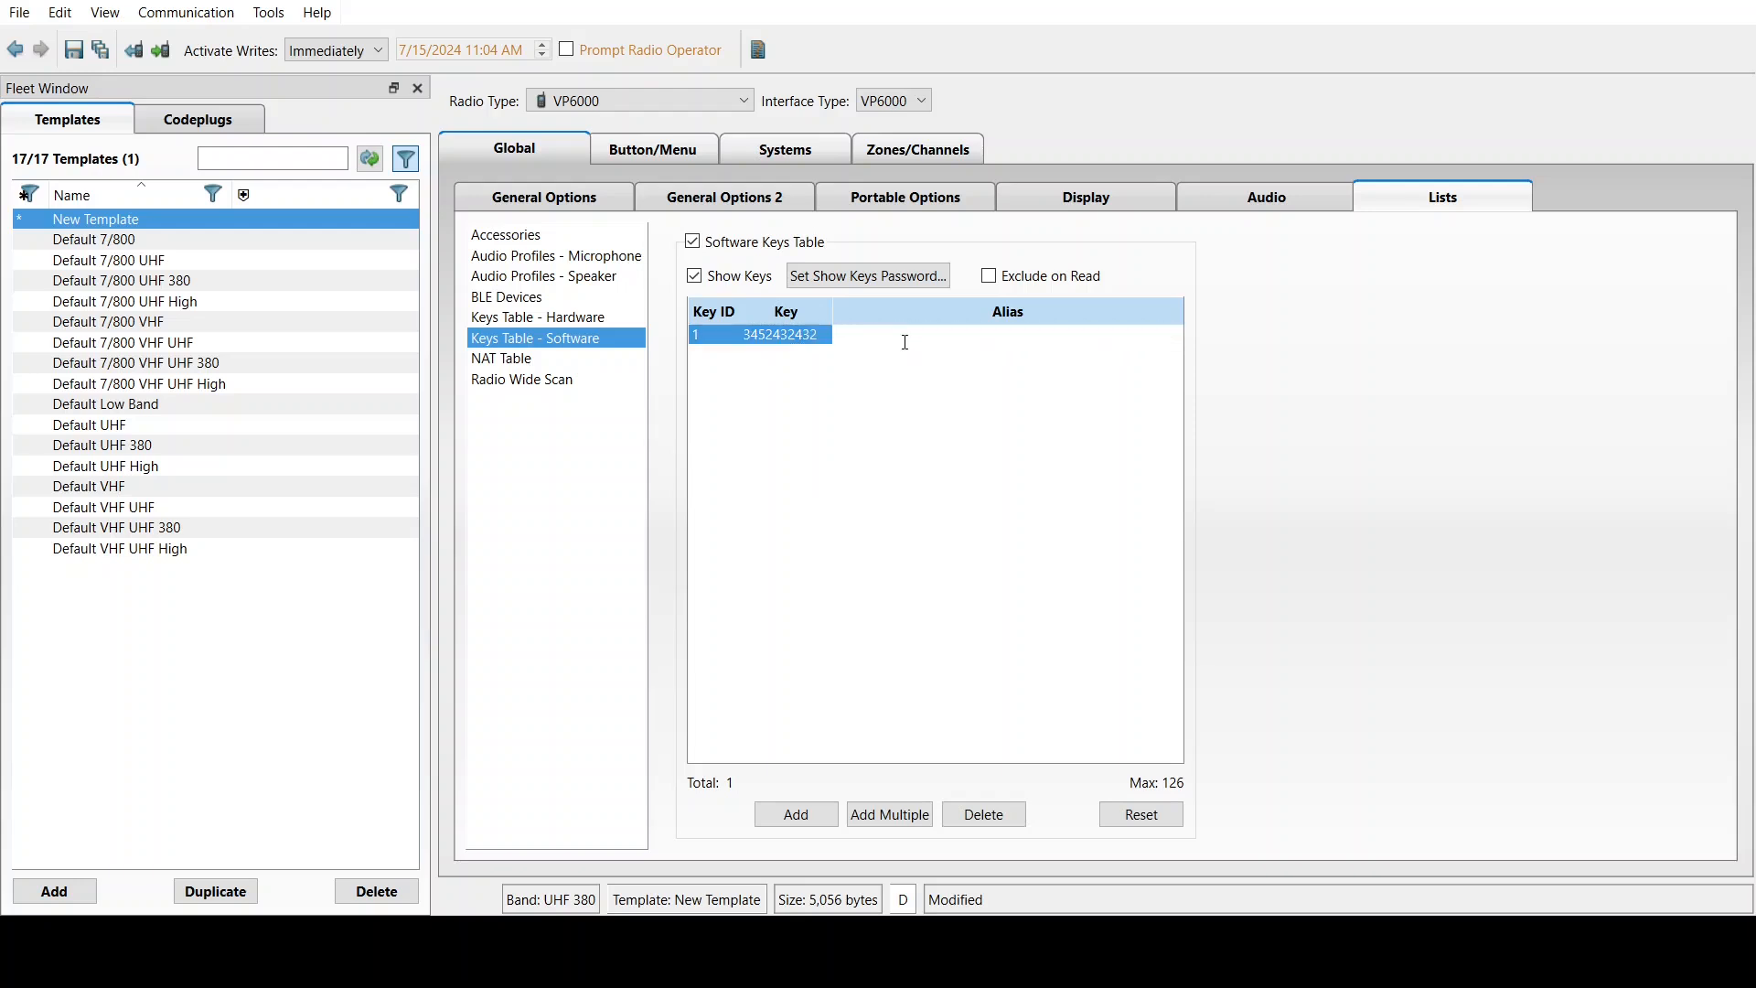
text(ARC4 2)
key(Return)
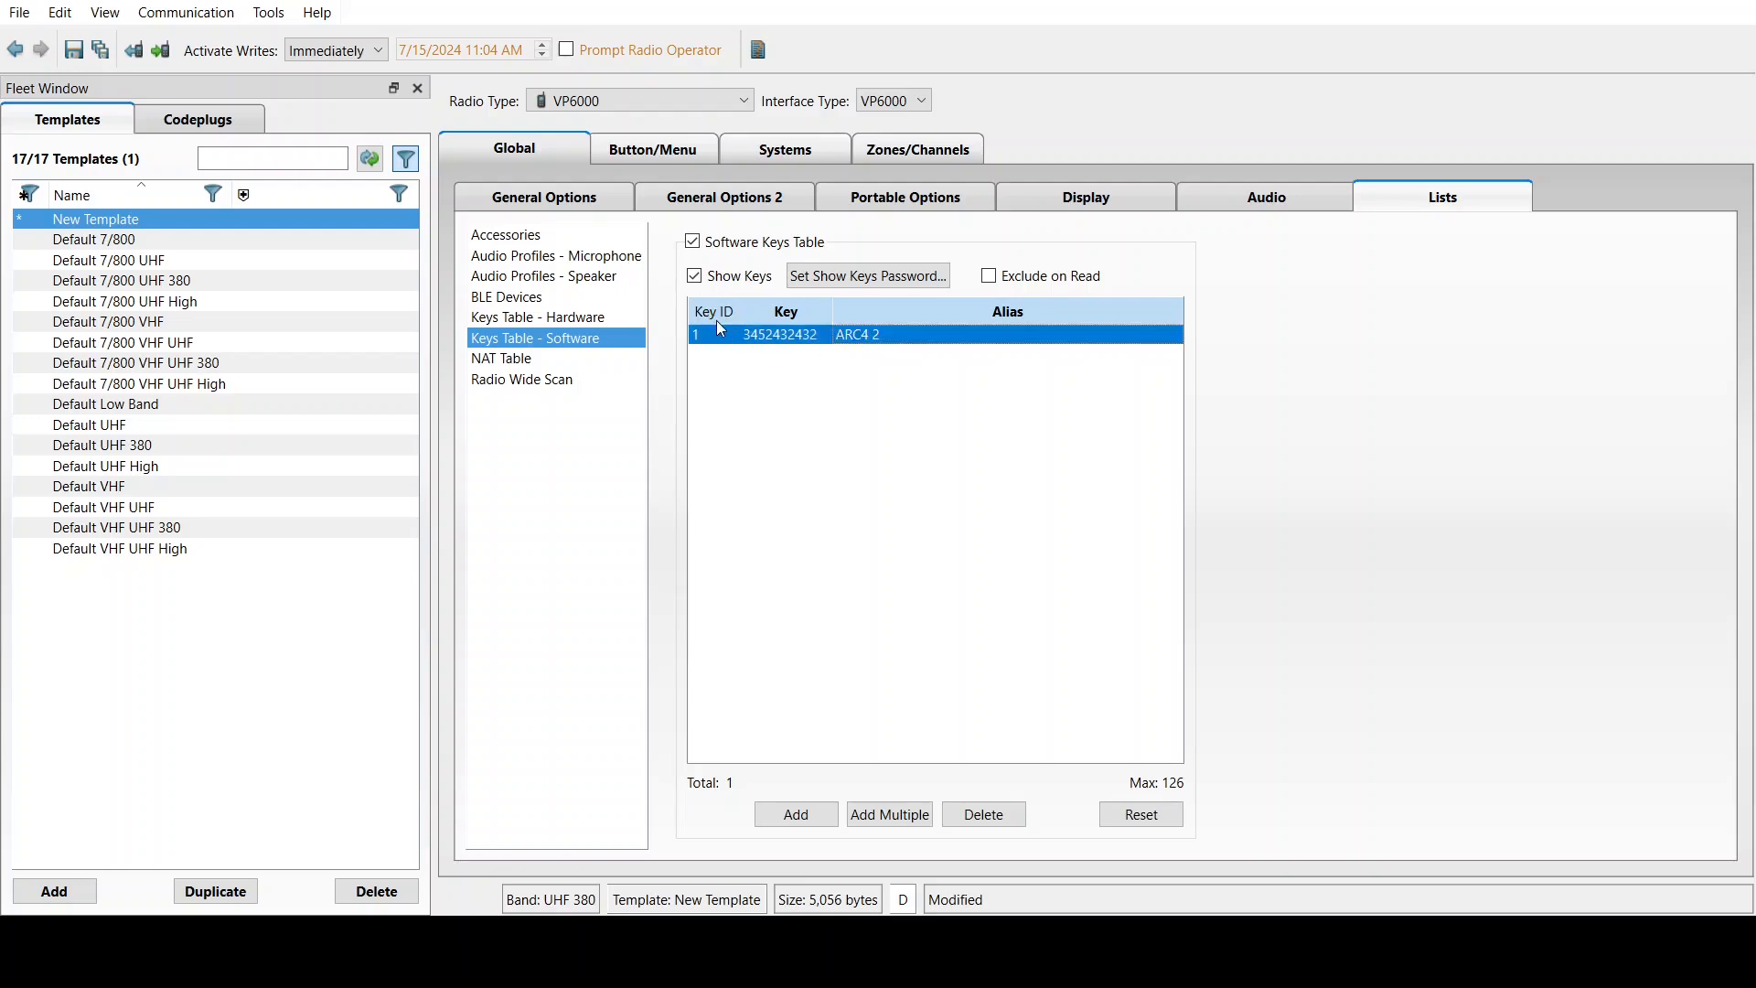
click(716, 334)
text(2)
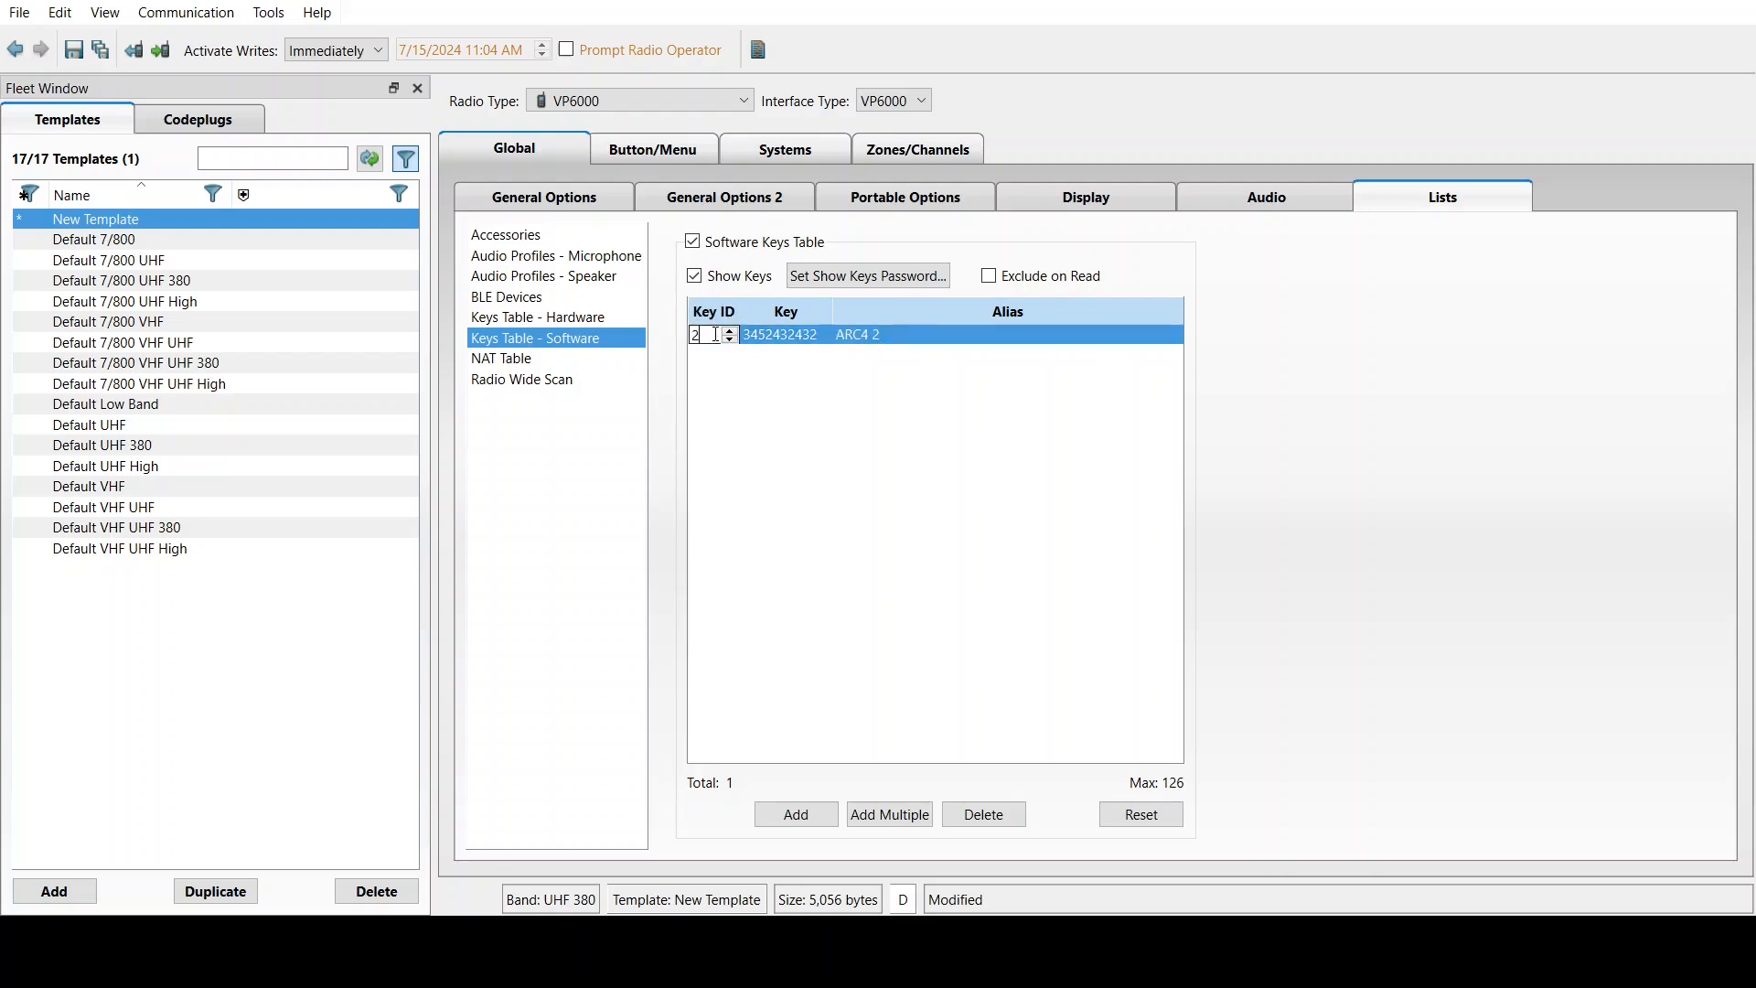
key(Return)
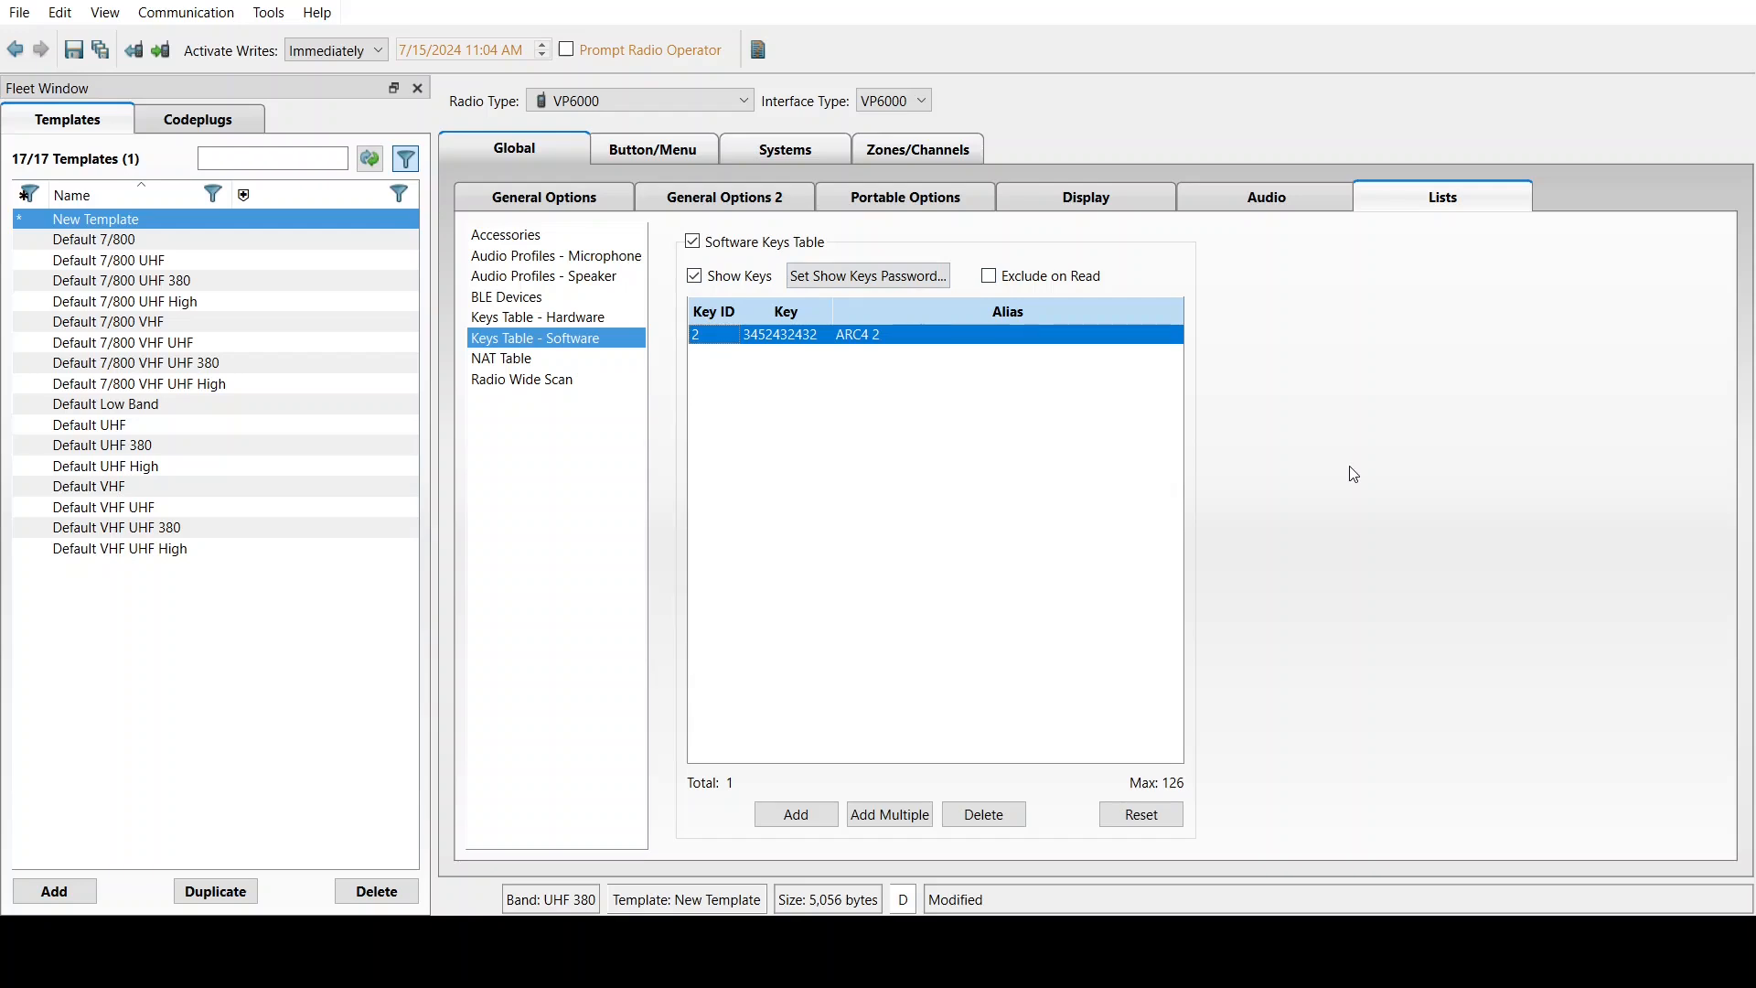
click(488, 365)
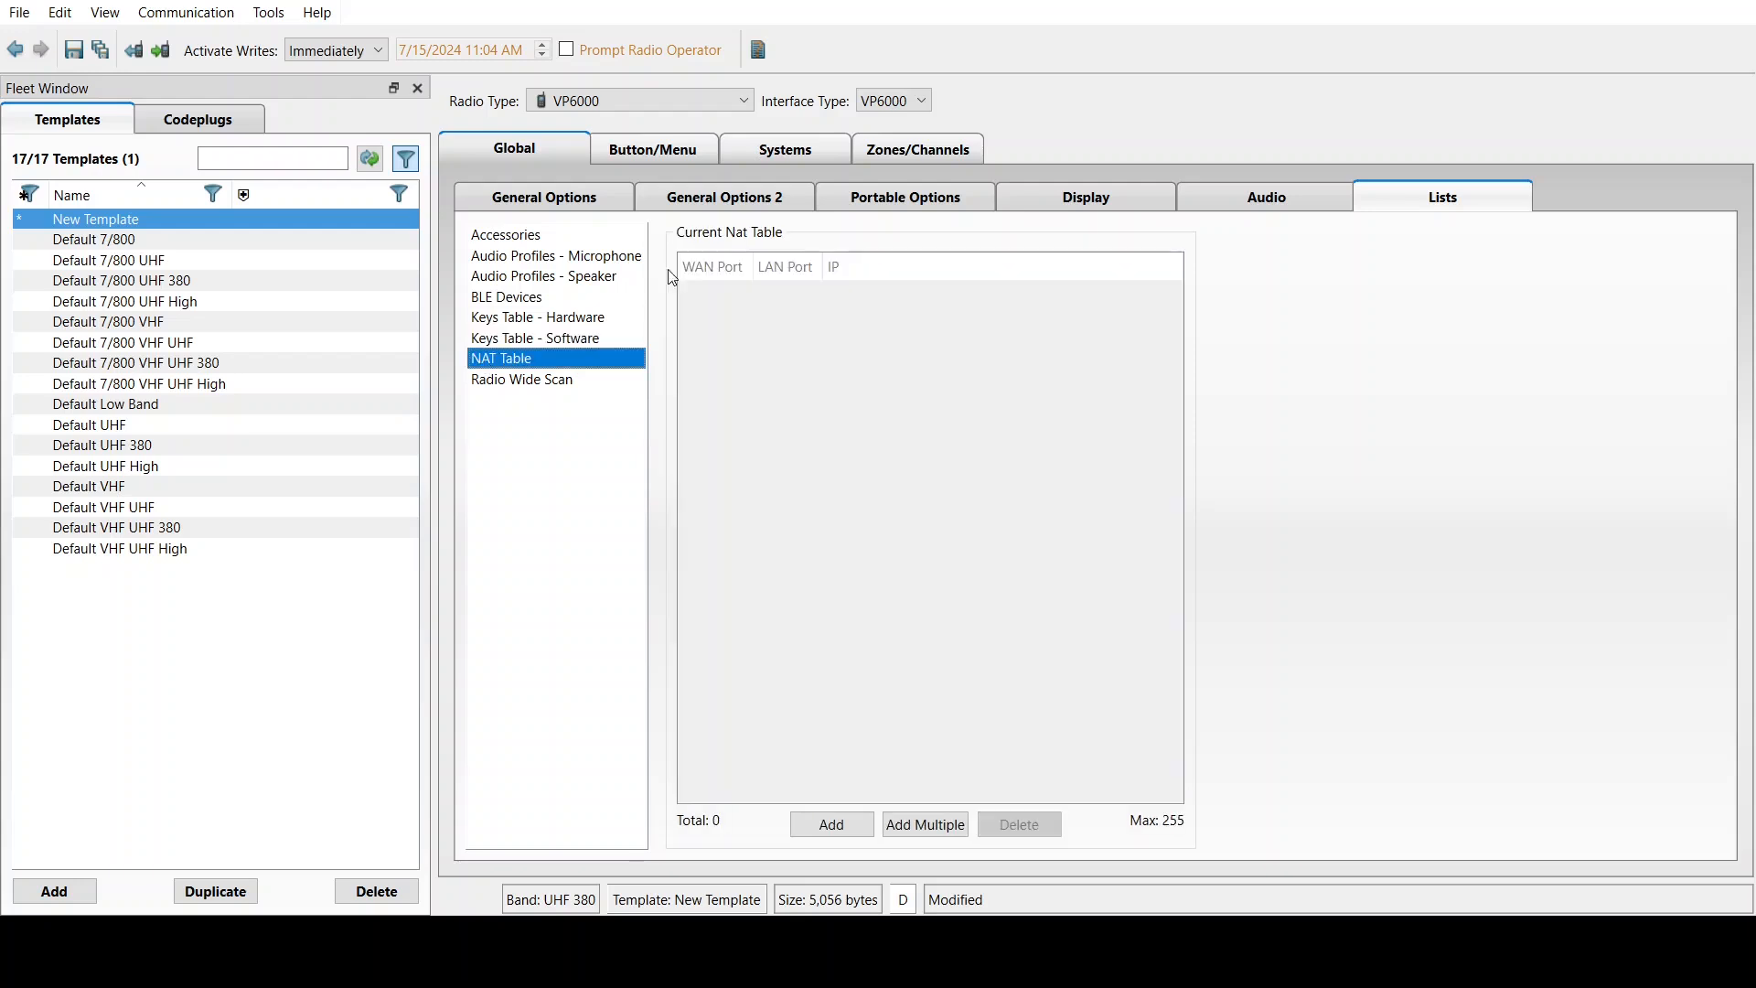
Add a radio wide scan list with the alias 'RWS List 1'
click(551, 386)
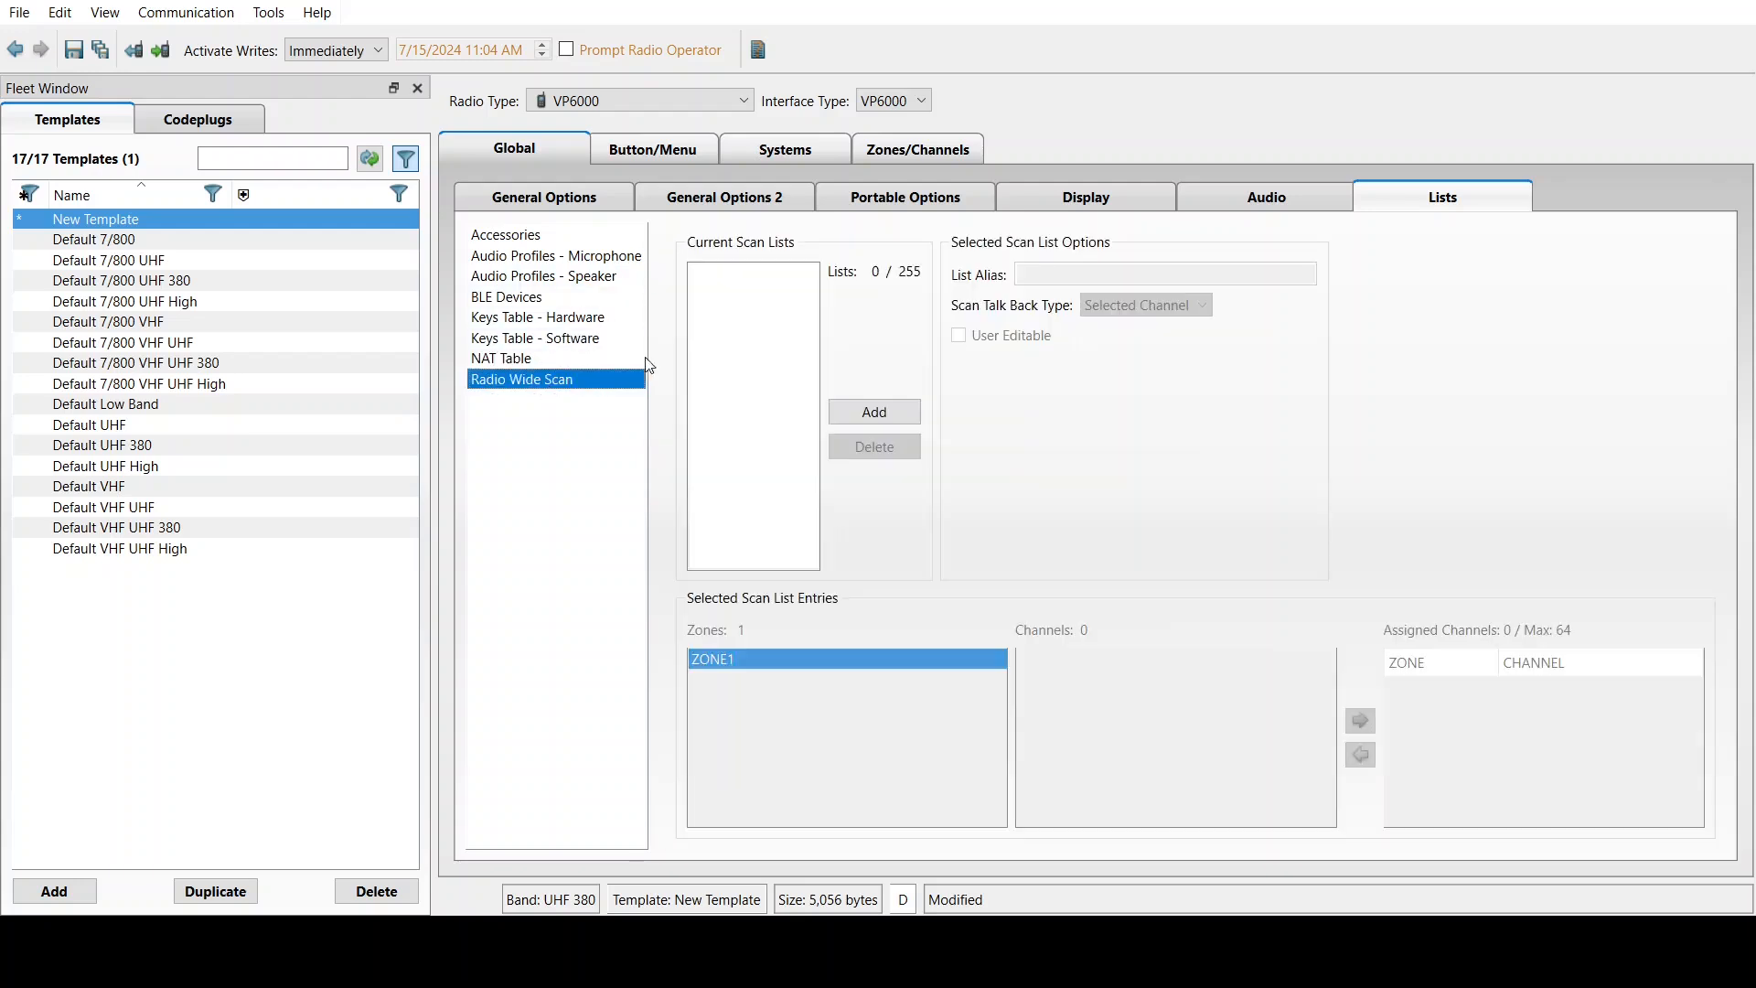
click(875, 417)
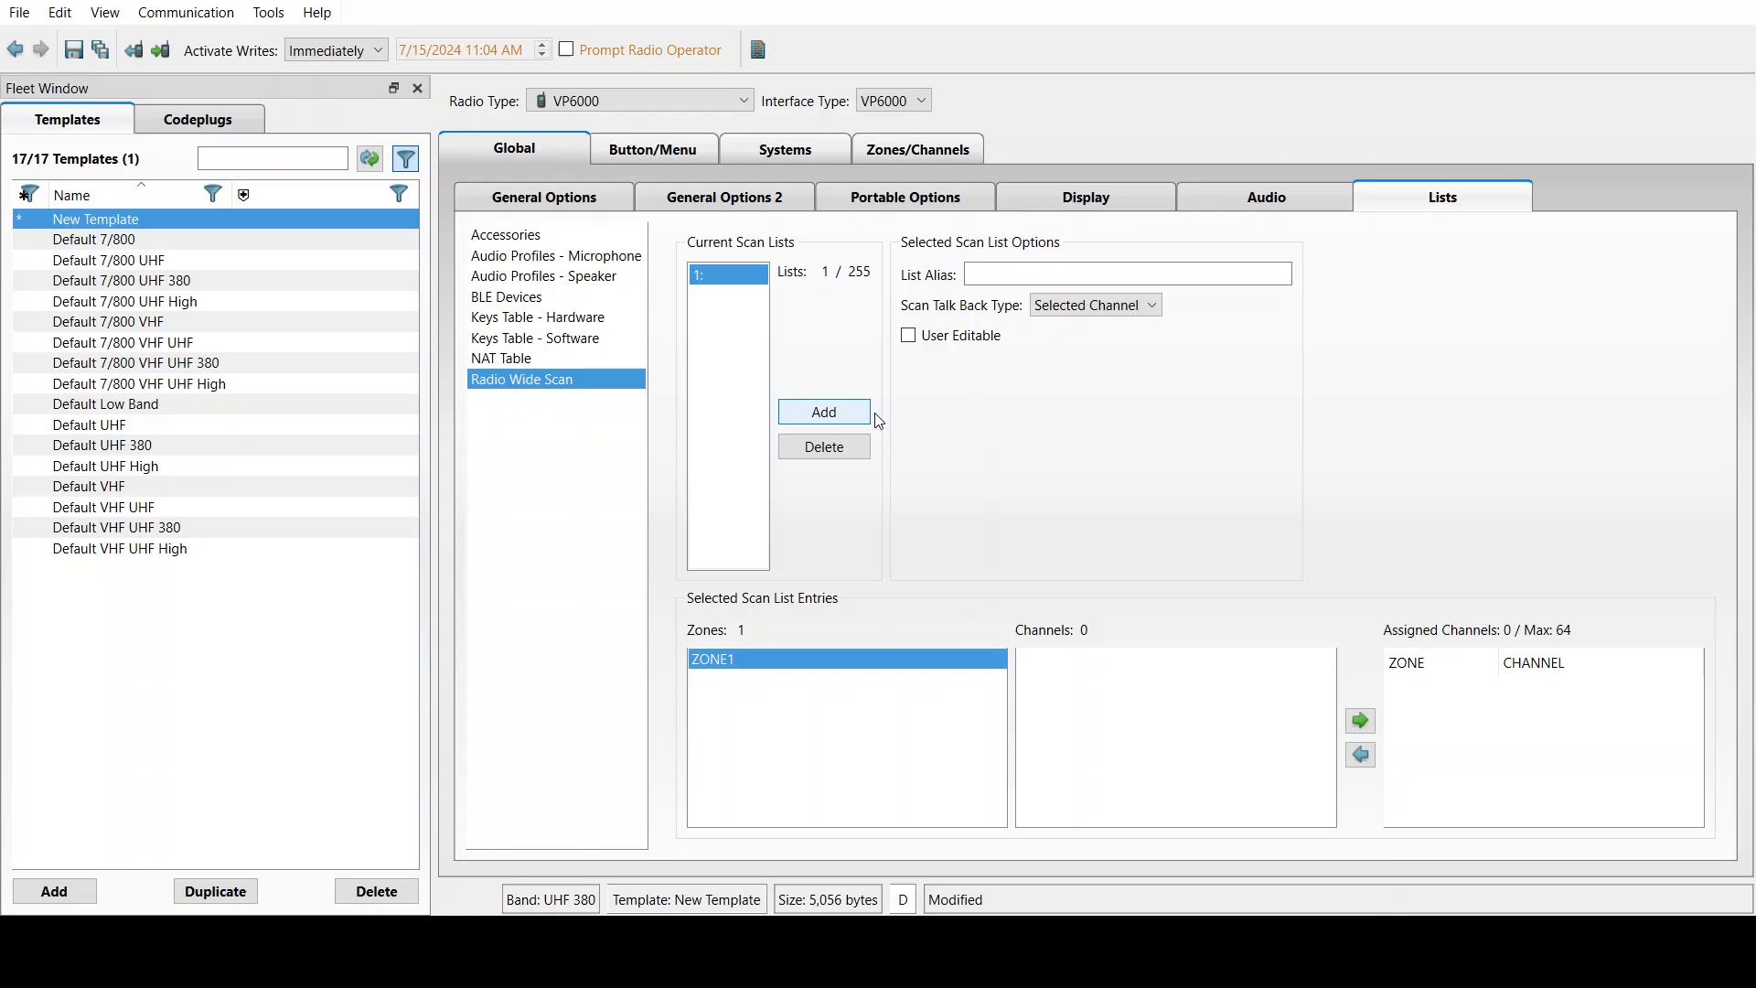
click(1011, 275)
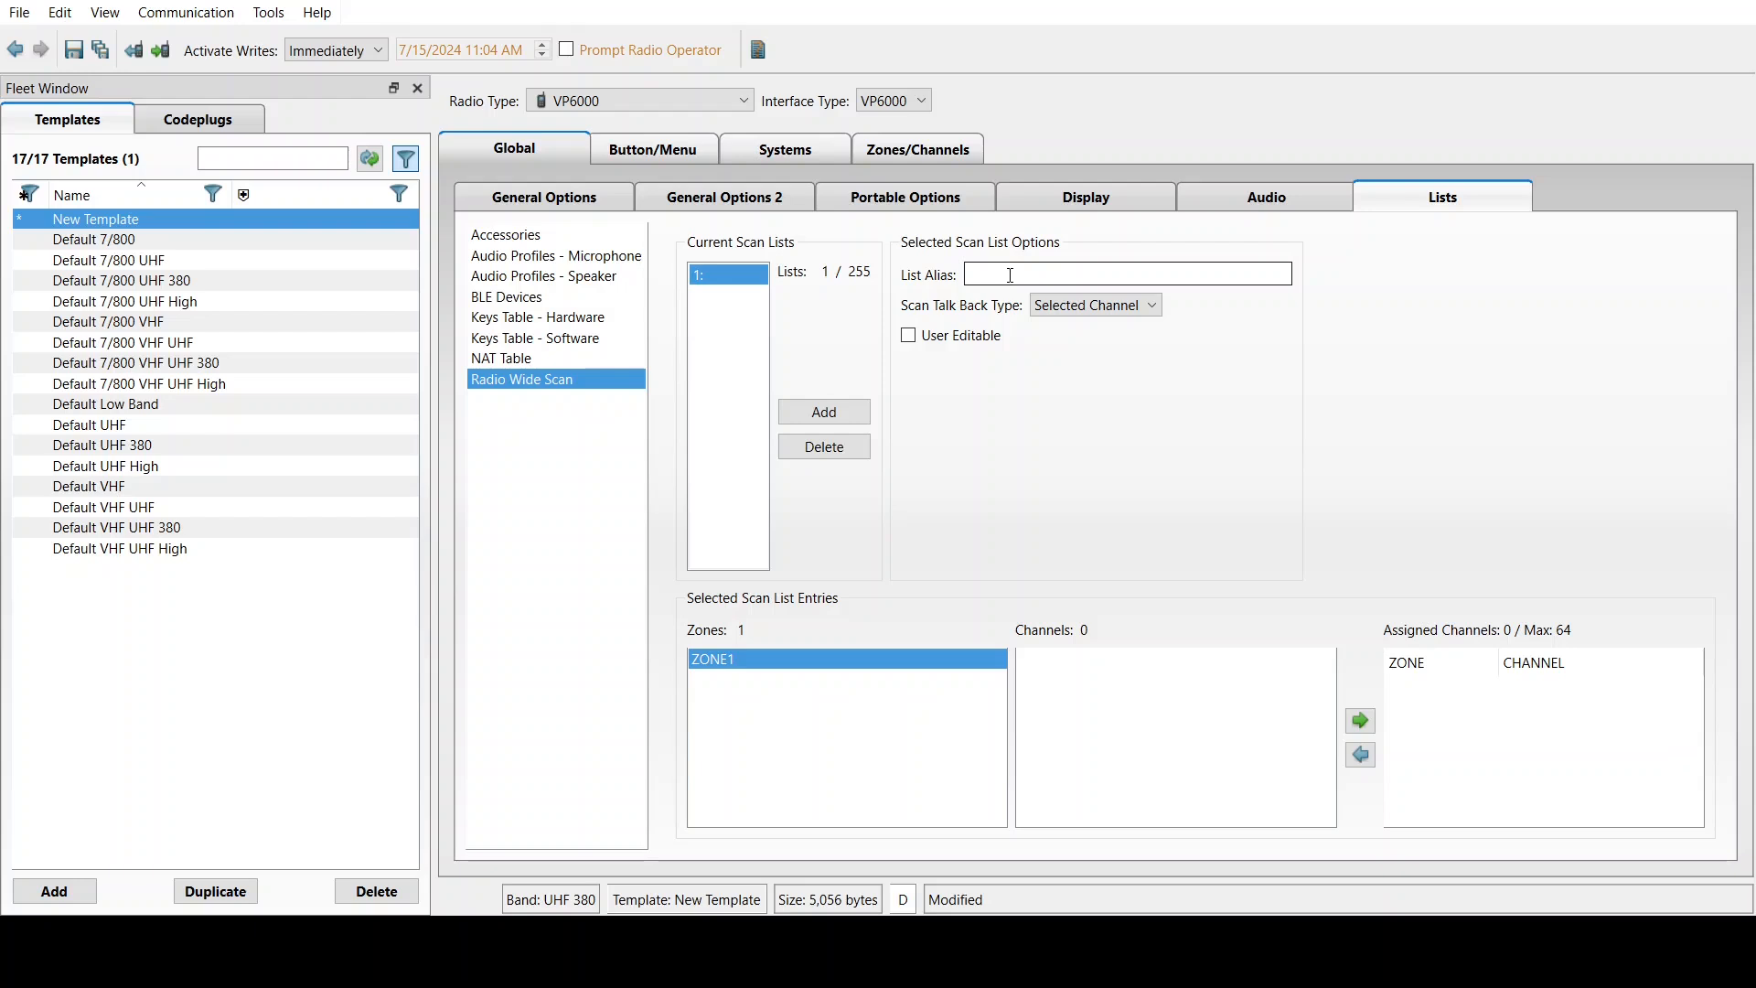
text(RWS List 1)
click(1196, 453)
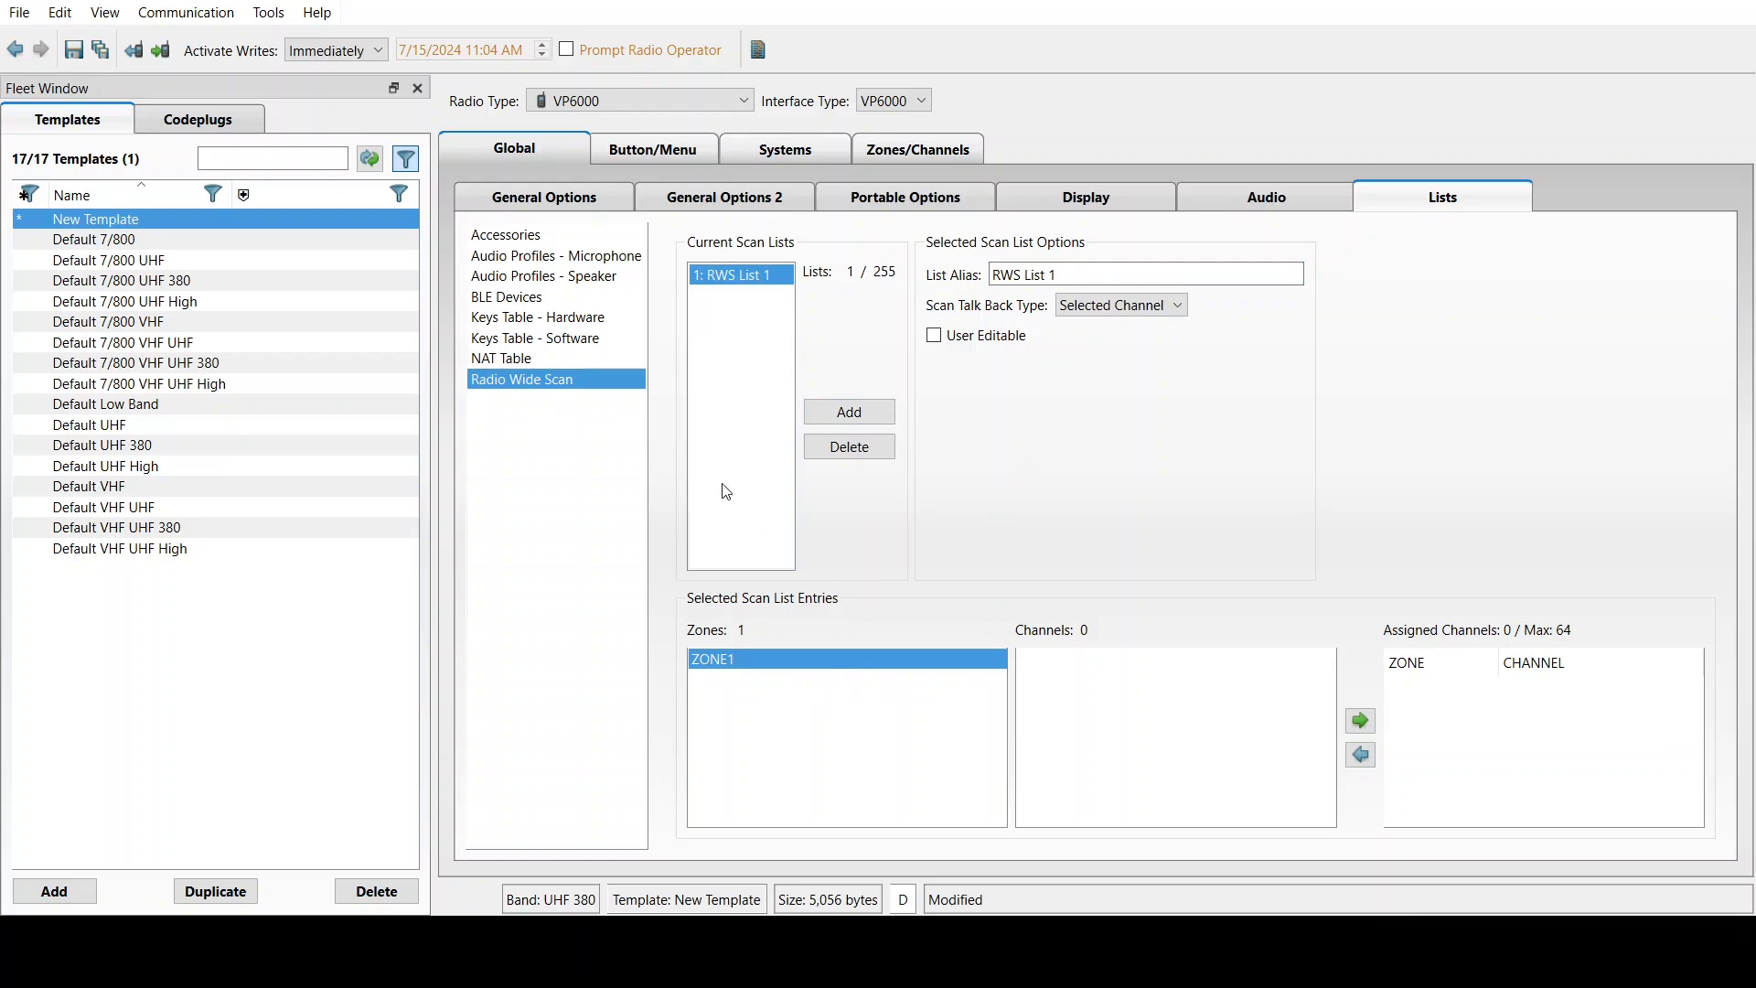
click(660, 152)
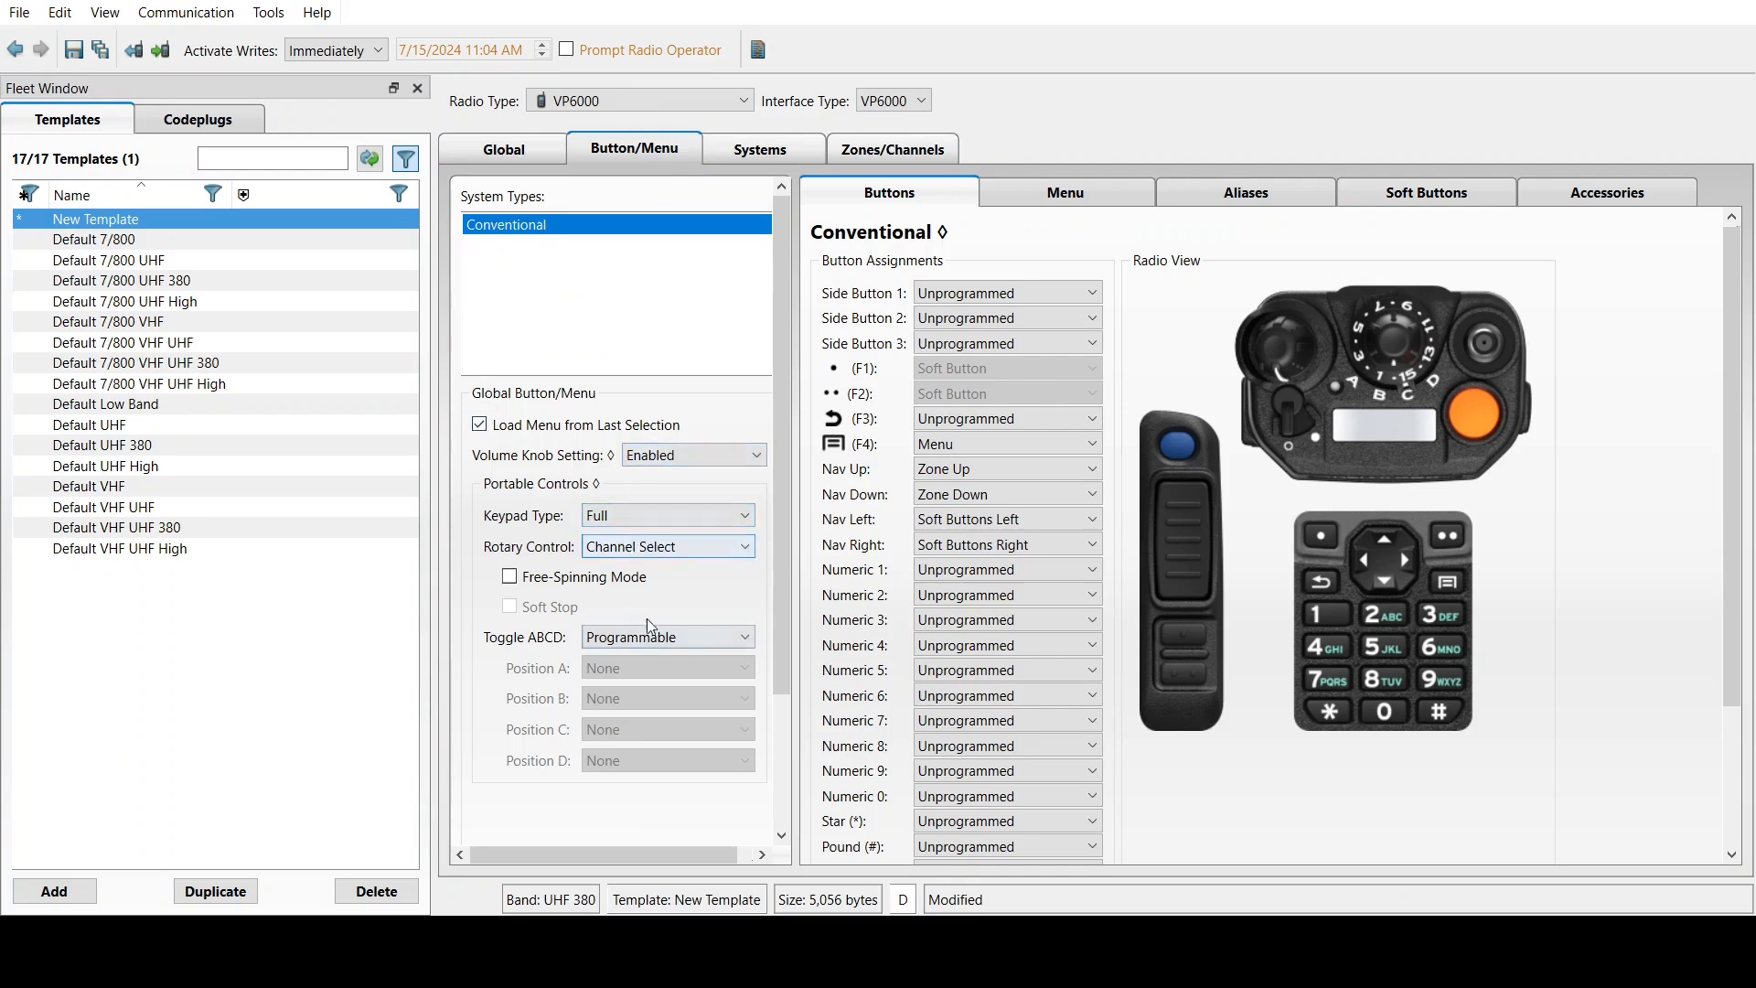
Assign Backlight, Hi/Lo Power and Repeater TA to Side Buttons 1, 2 and 3
click(1029, 288)
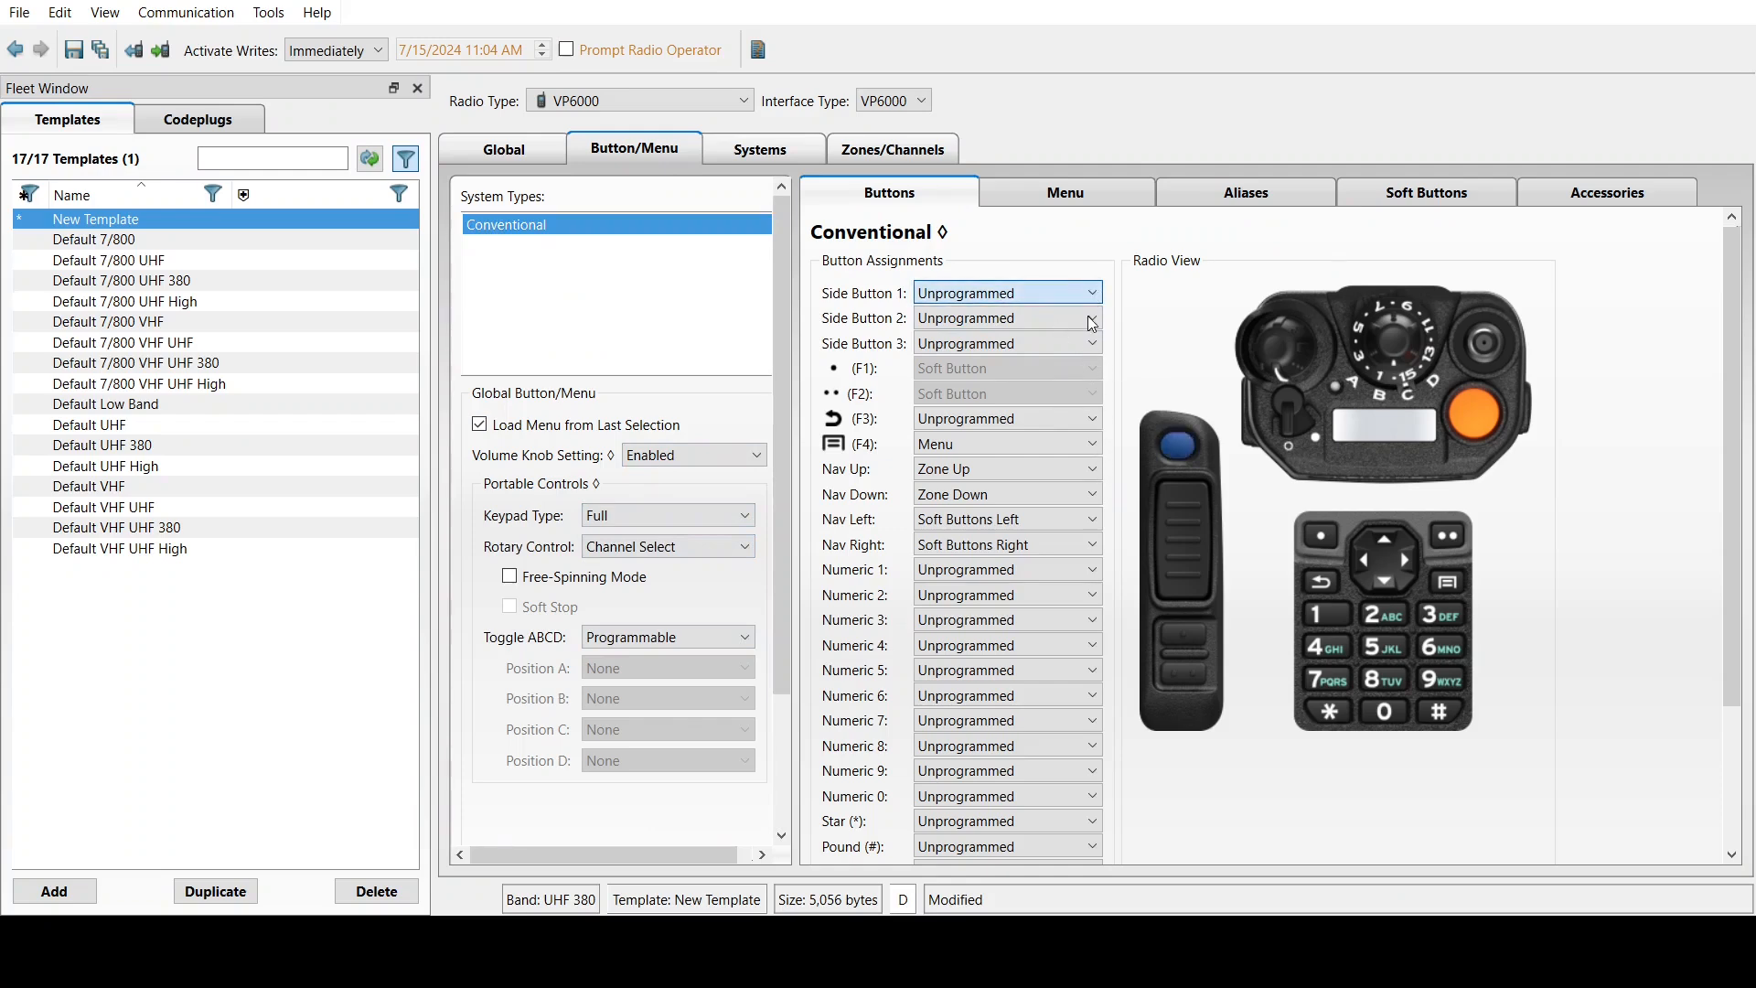
key(b)
key(Tab)
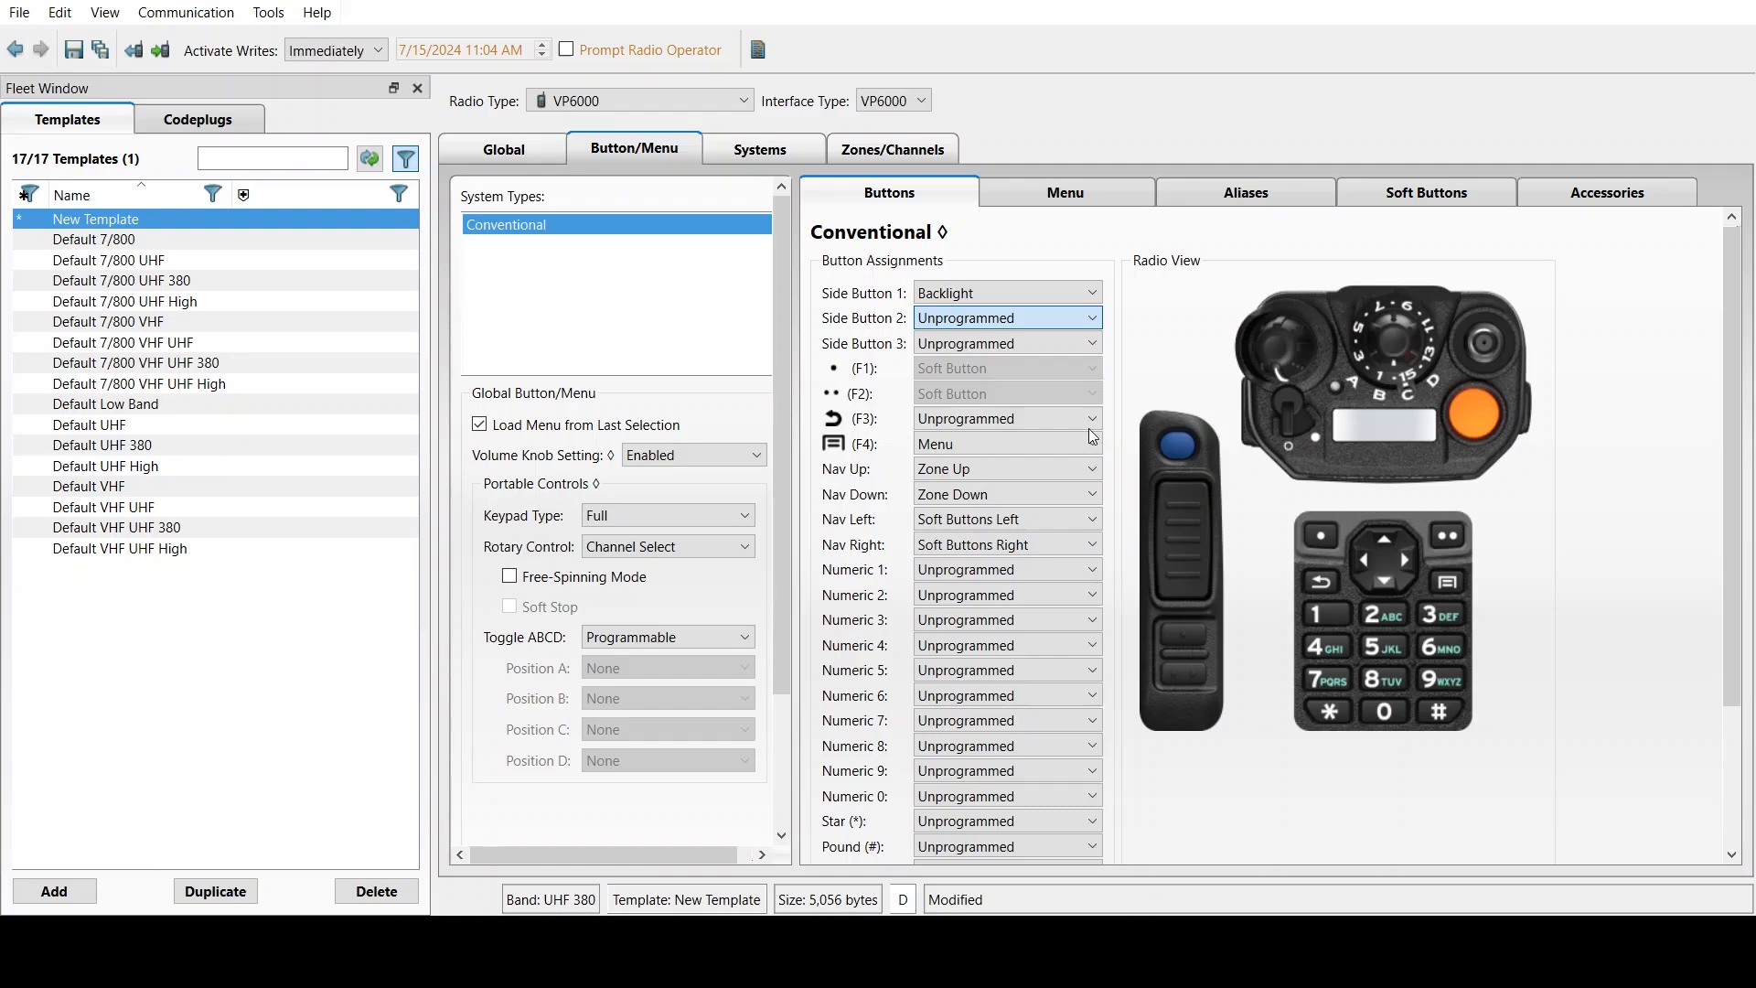
key(h)
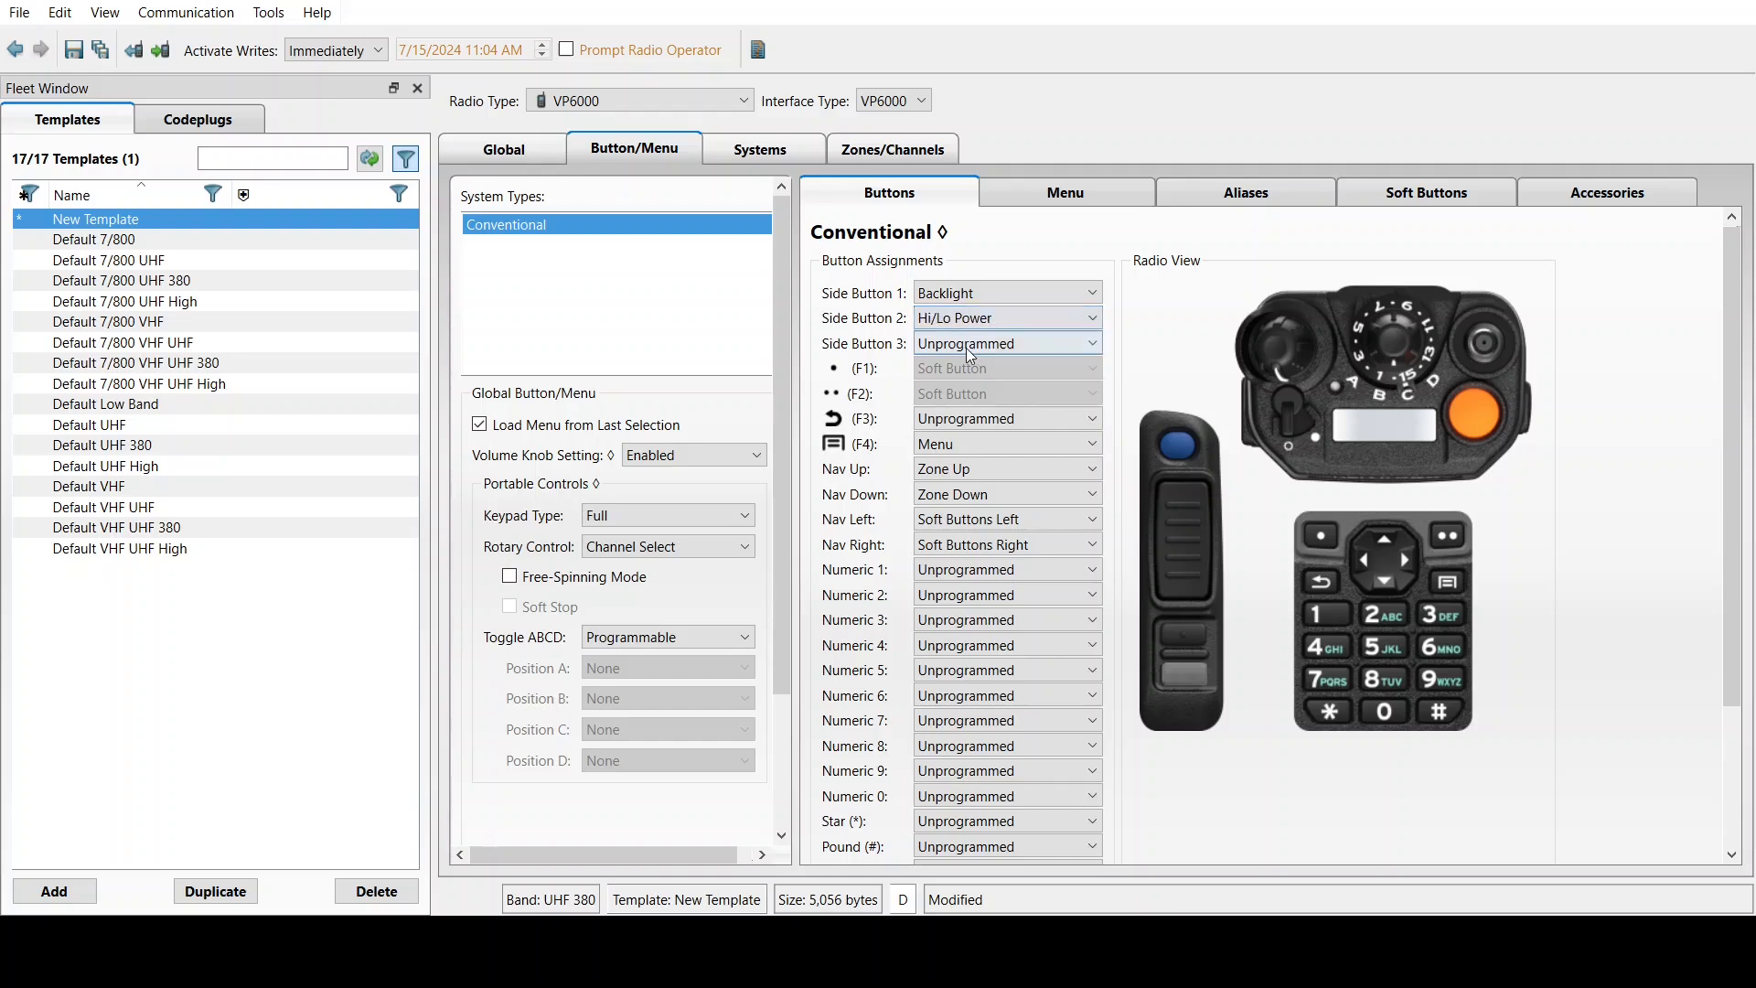
key(Tab)
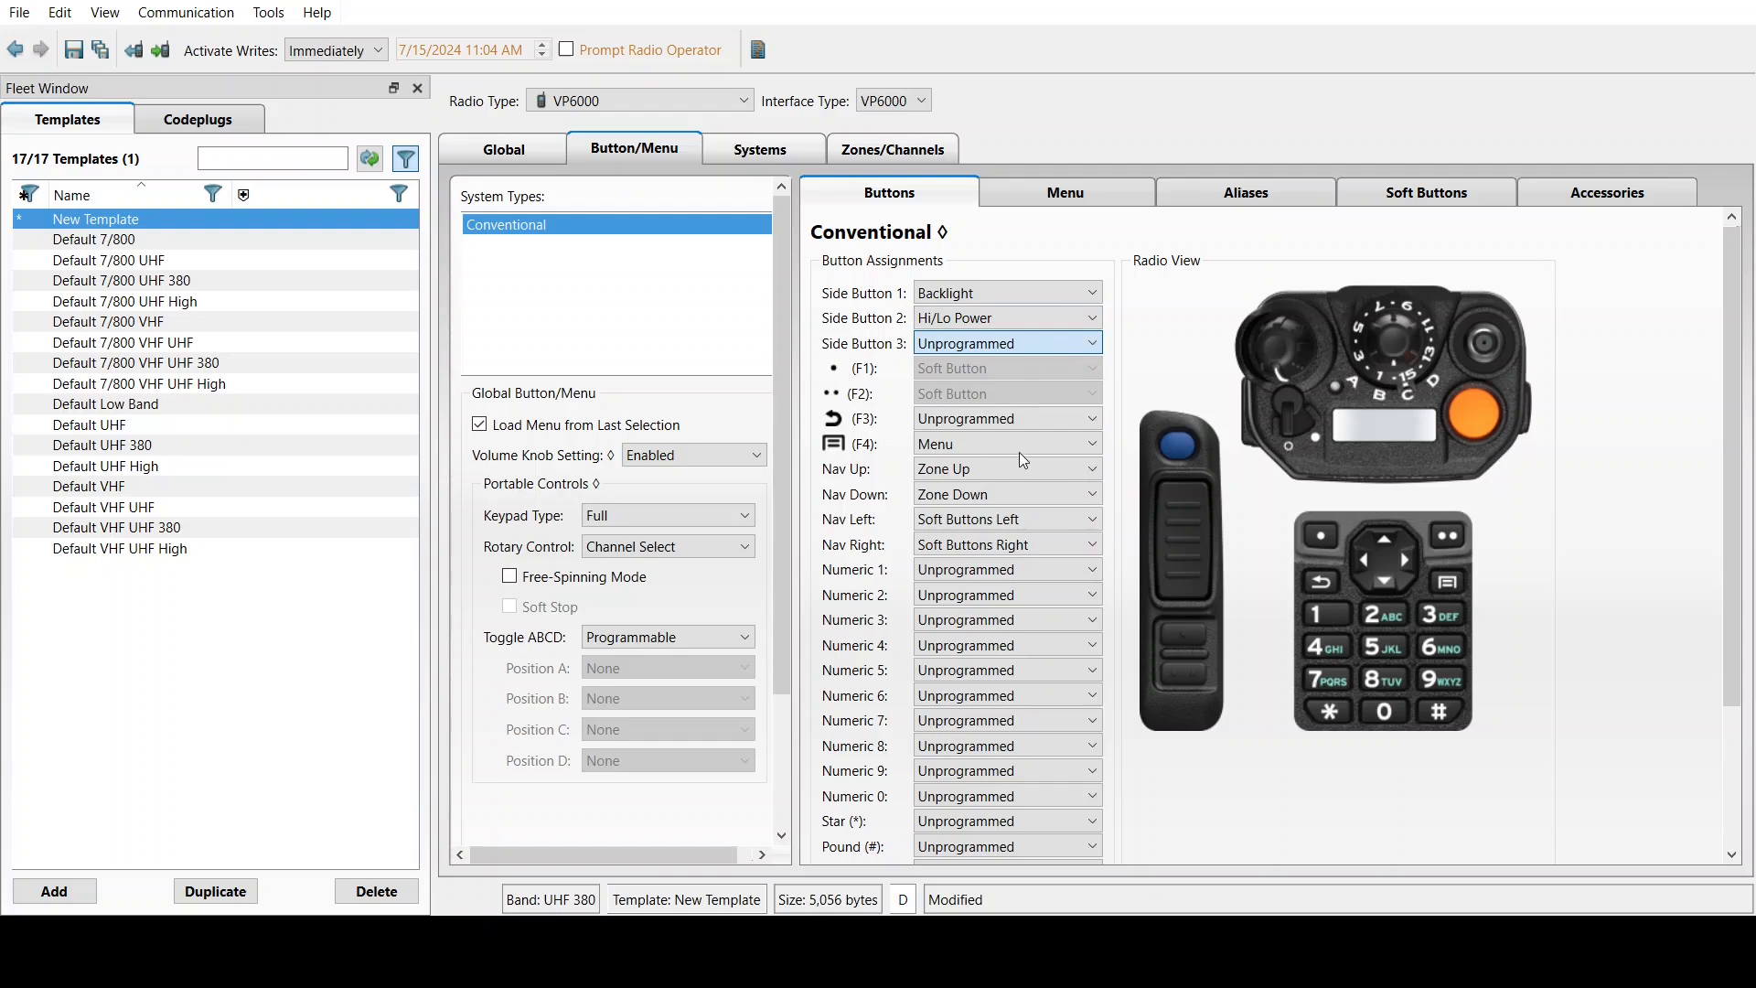
key(r)
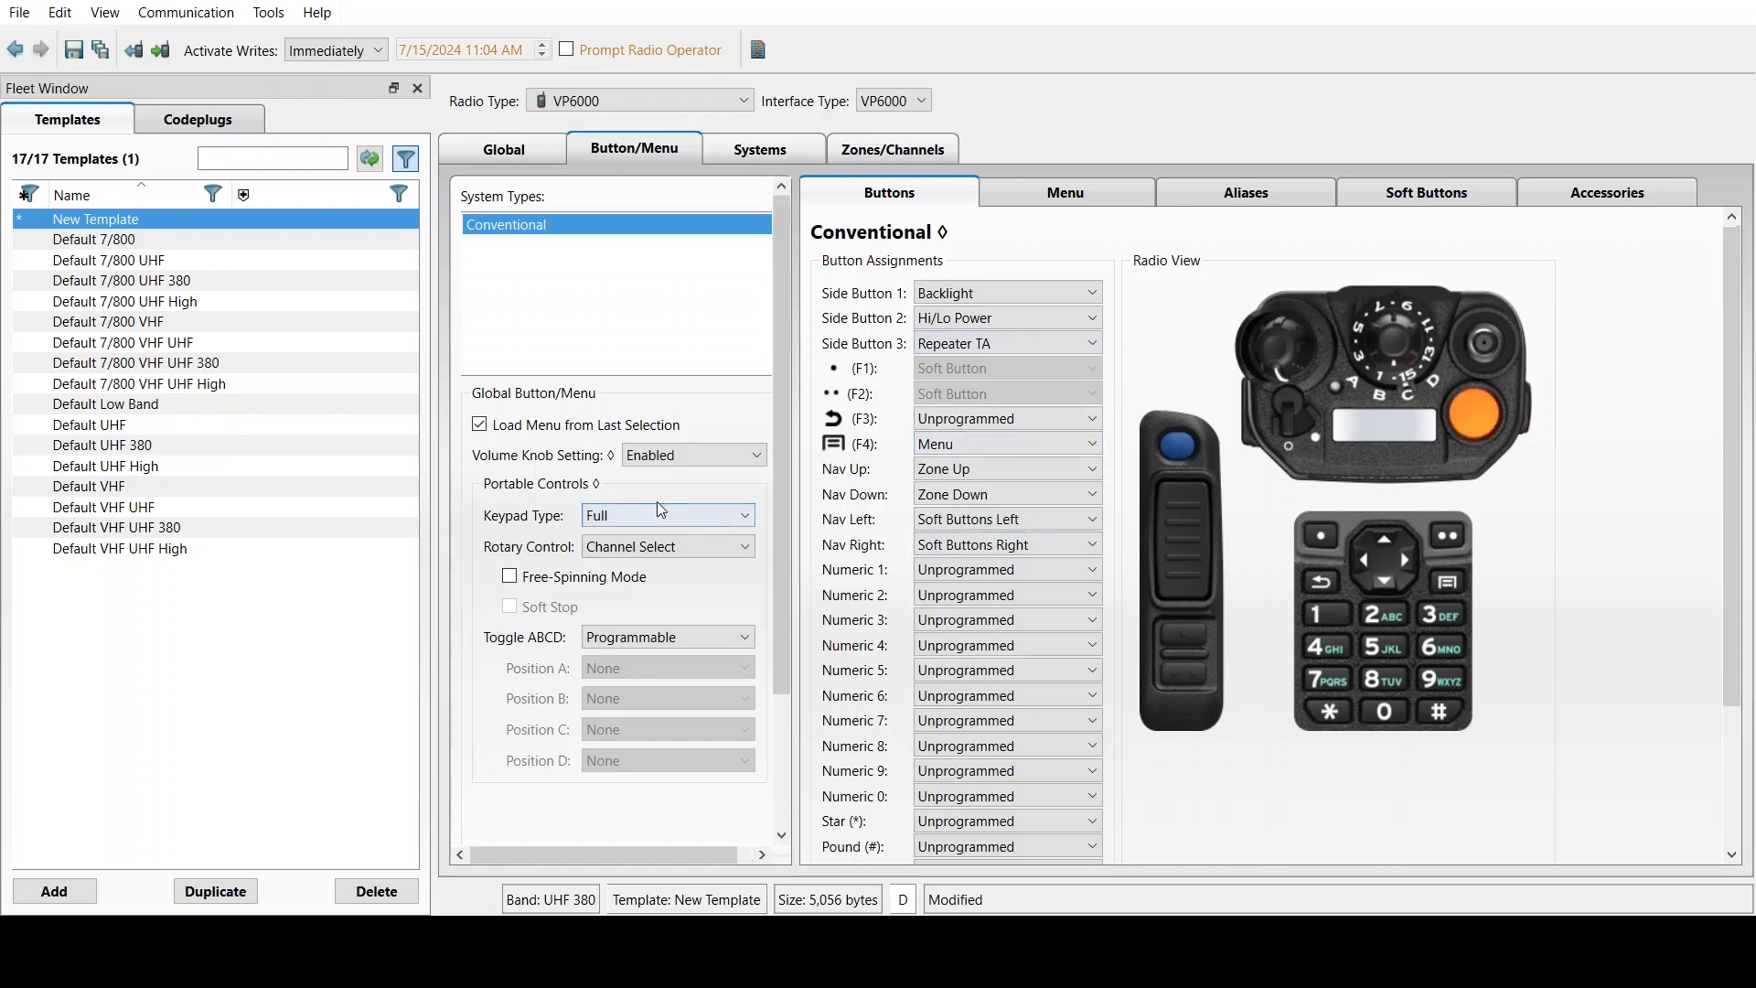
Set the Portable Controls keypad type to Standard
drag(789, 584, 770, 552)
click(621, 551)
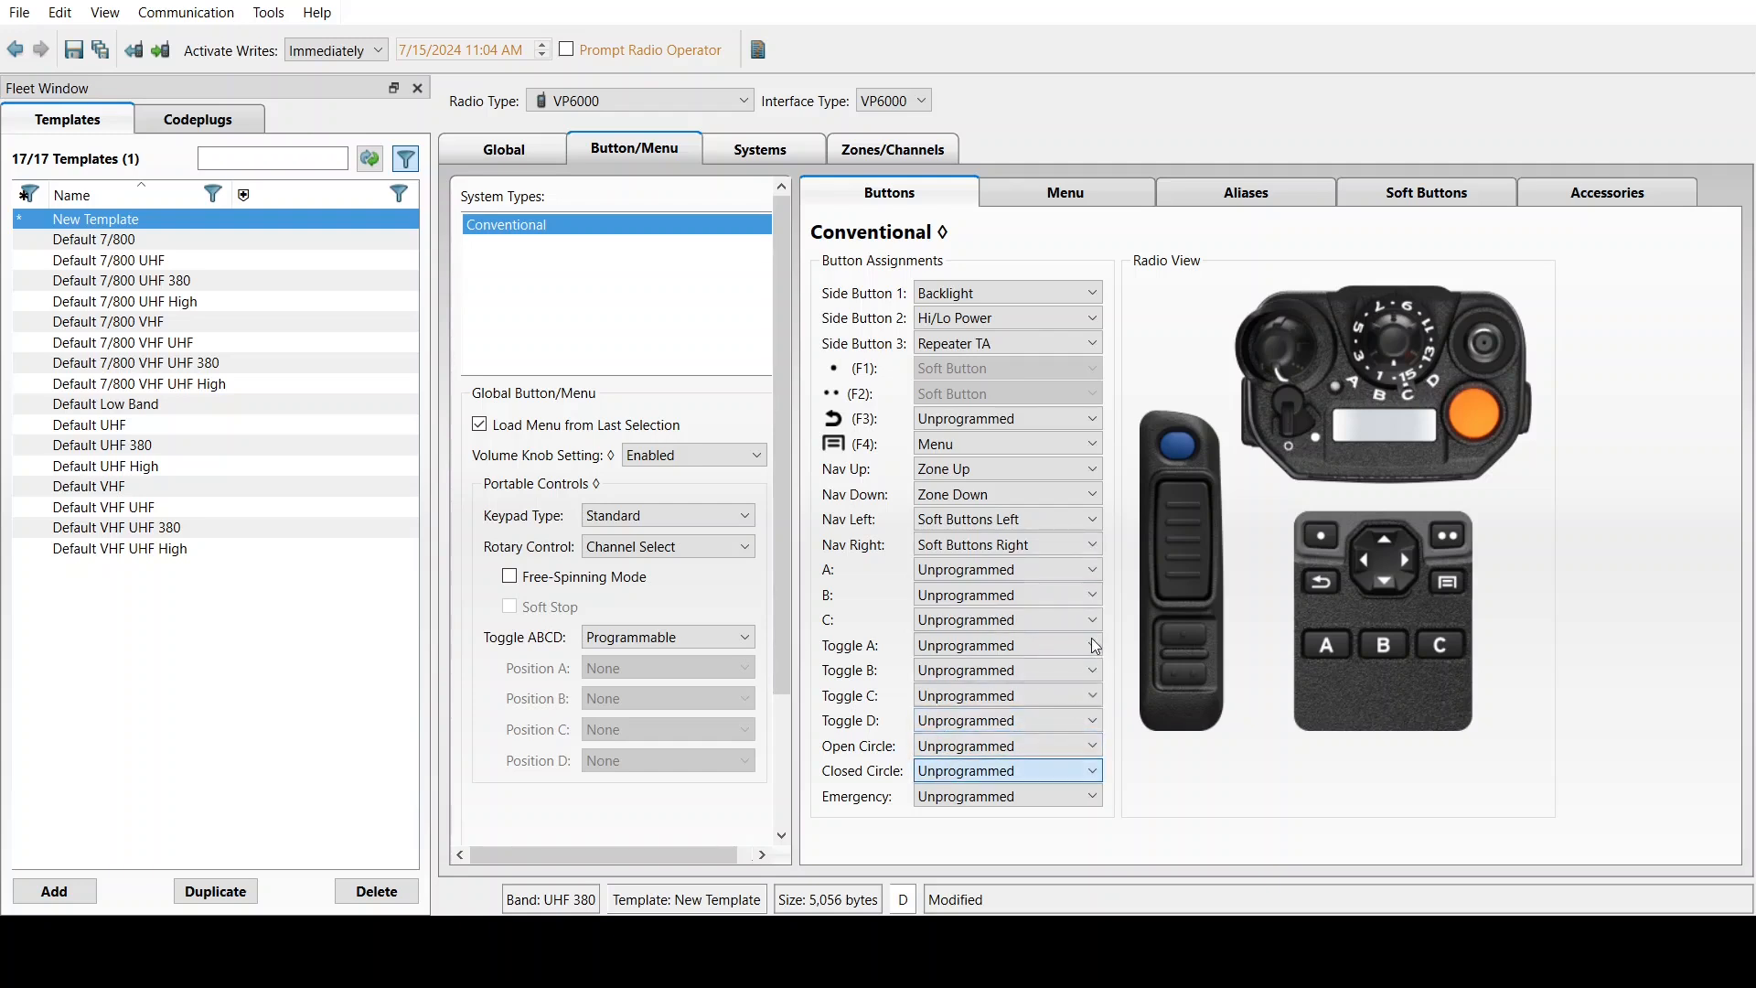
Assign Keypad Lockout to the Closed Circle button and go to the Menu settings
click(1048, 646)
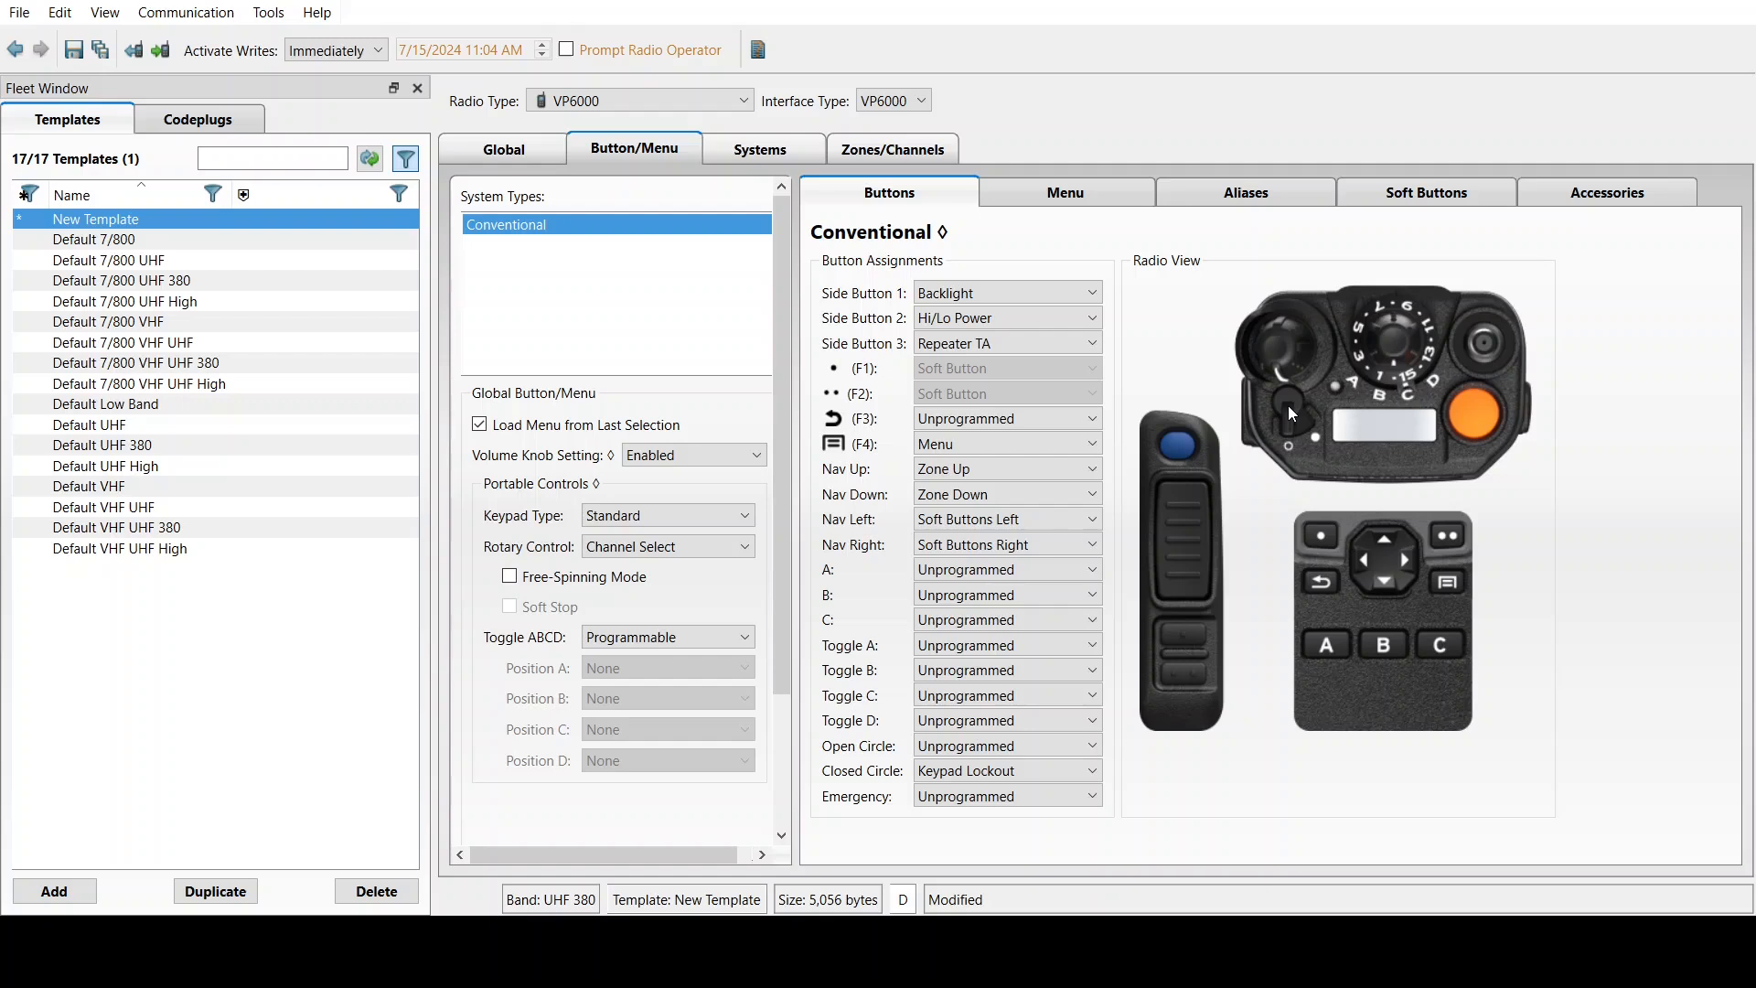
click(1061, 199)
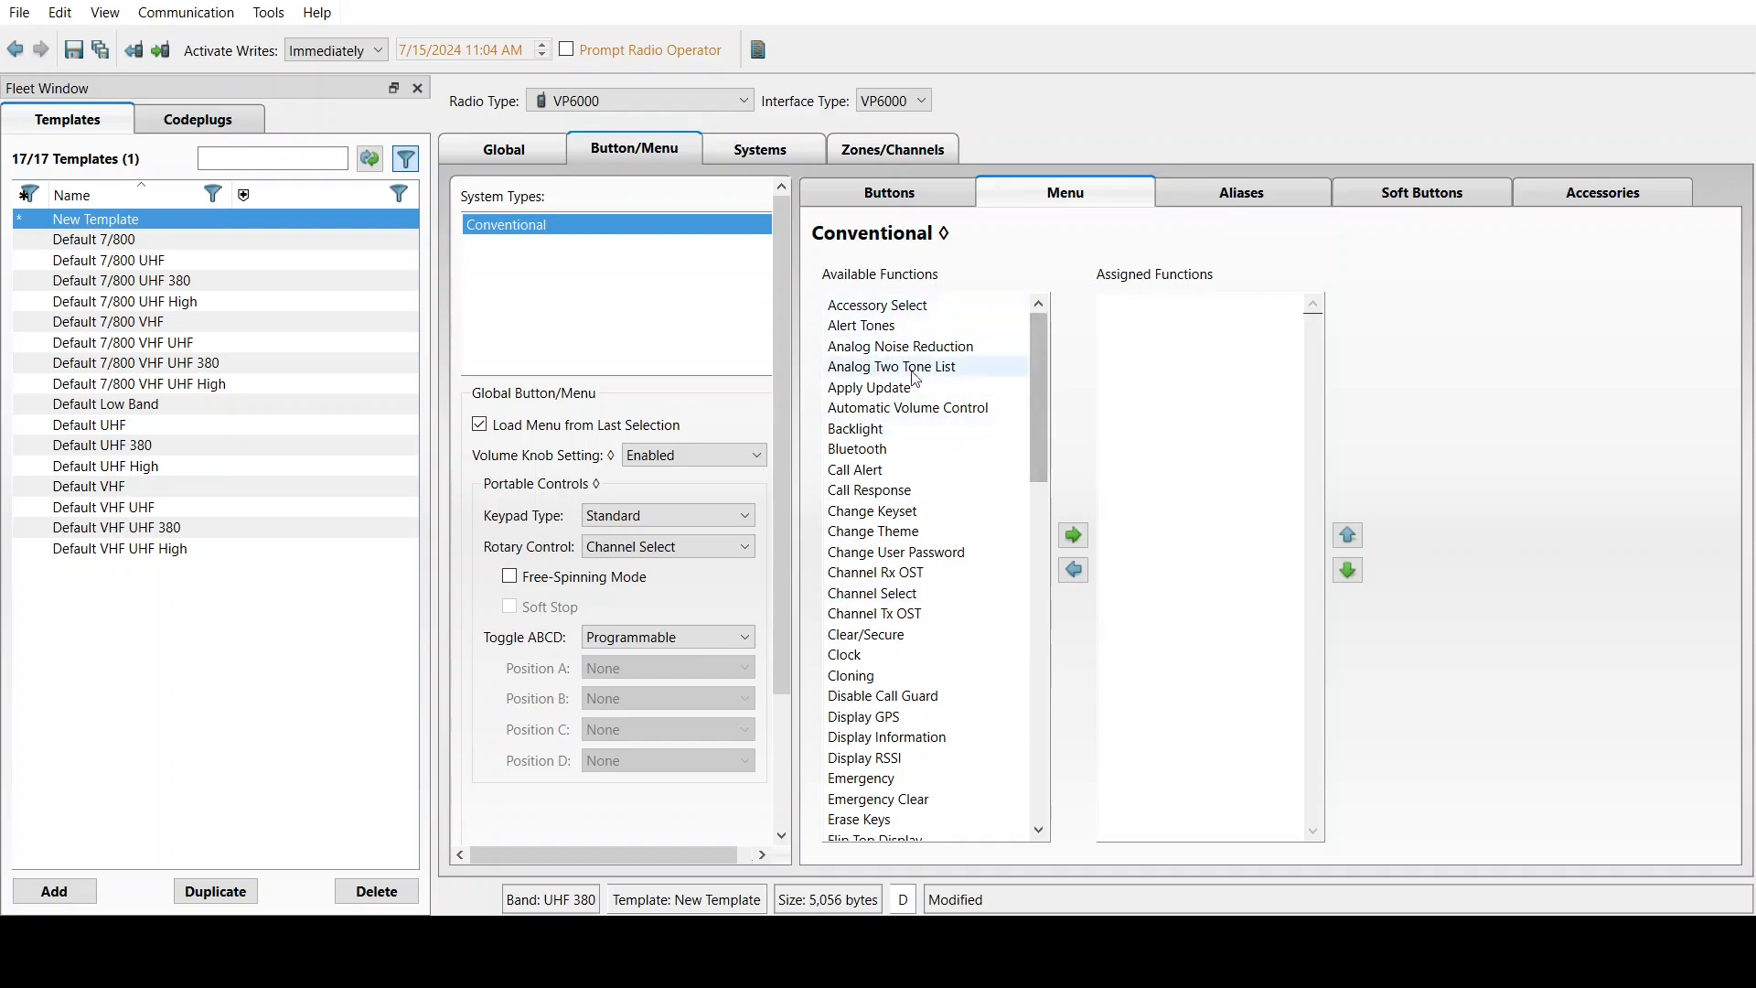
Add Accessory Select, Bluetooth and Clock to the radio menu, then show the function aliases
click(872, 311)
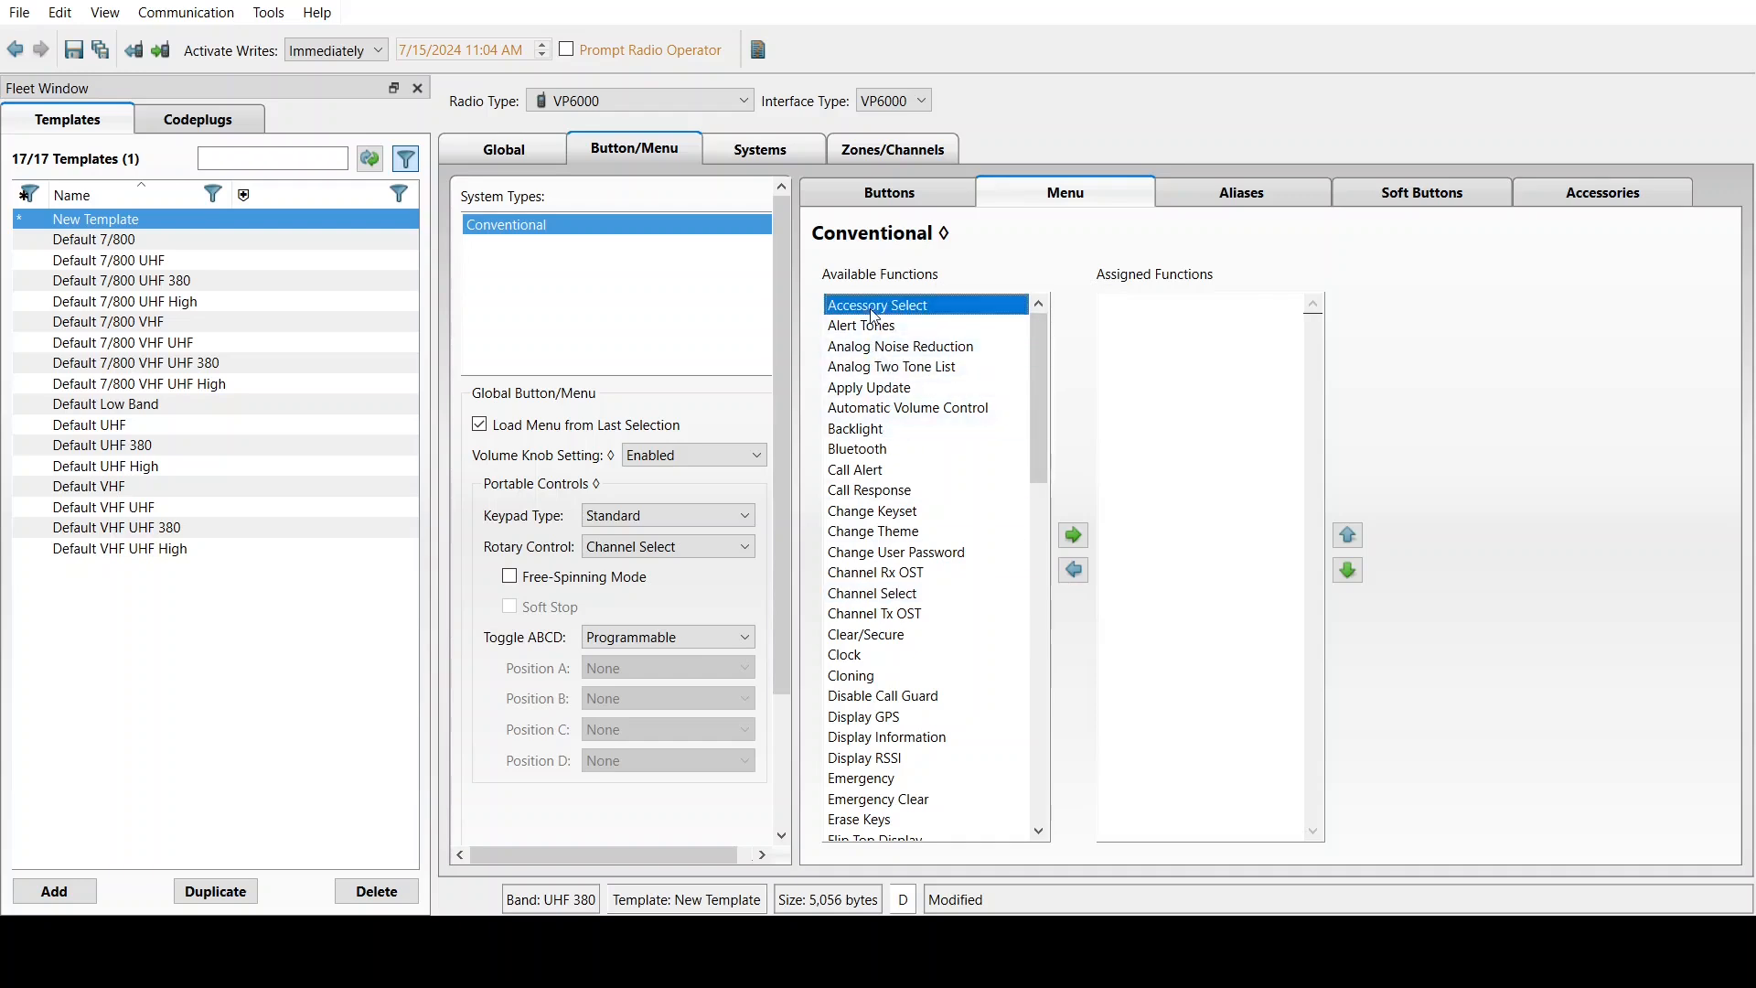
click(1073, 536)
click(884, 428)
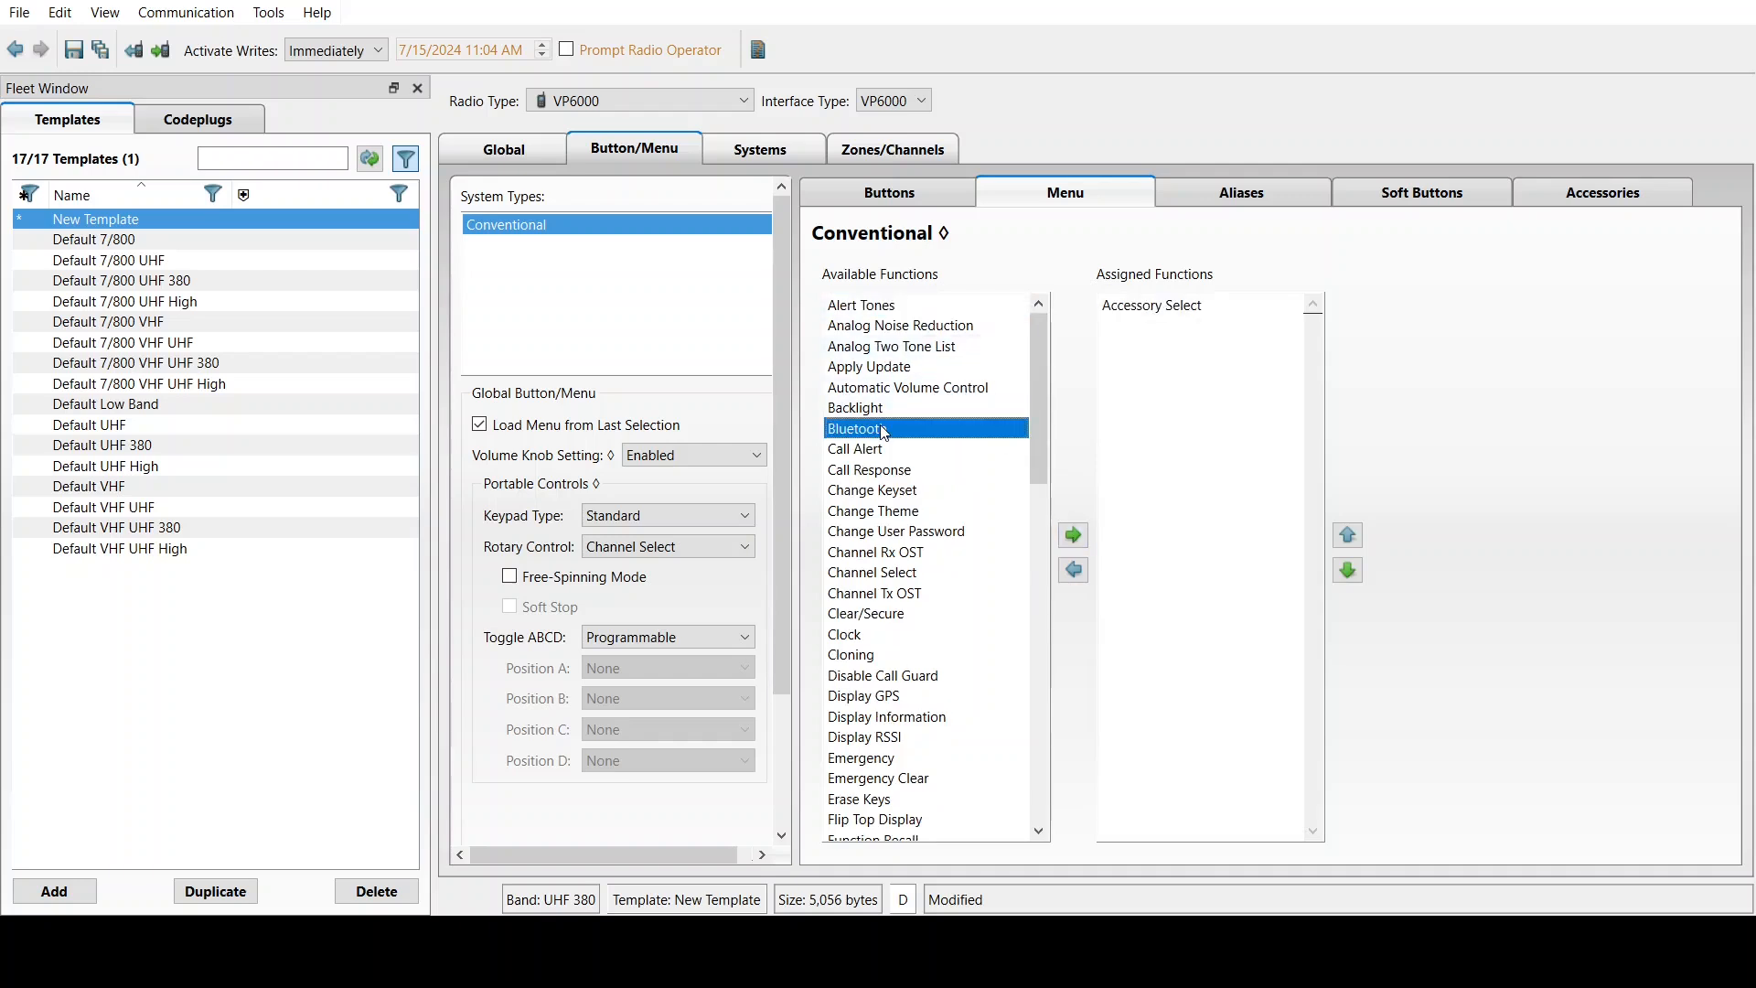
click(1073, 534)
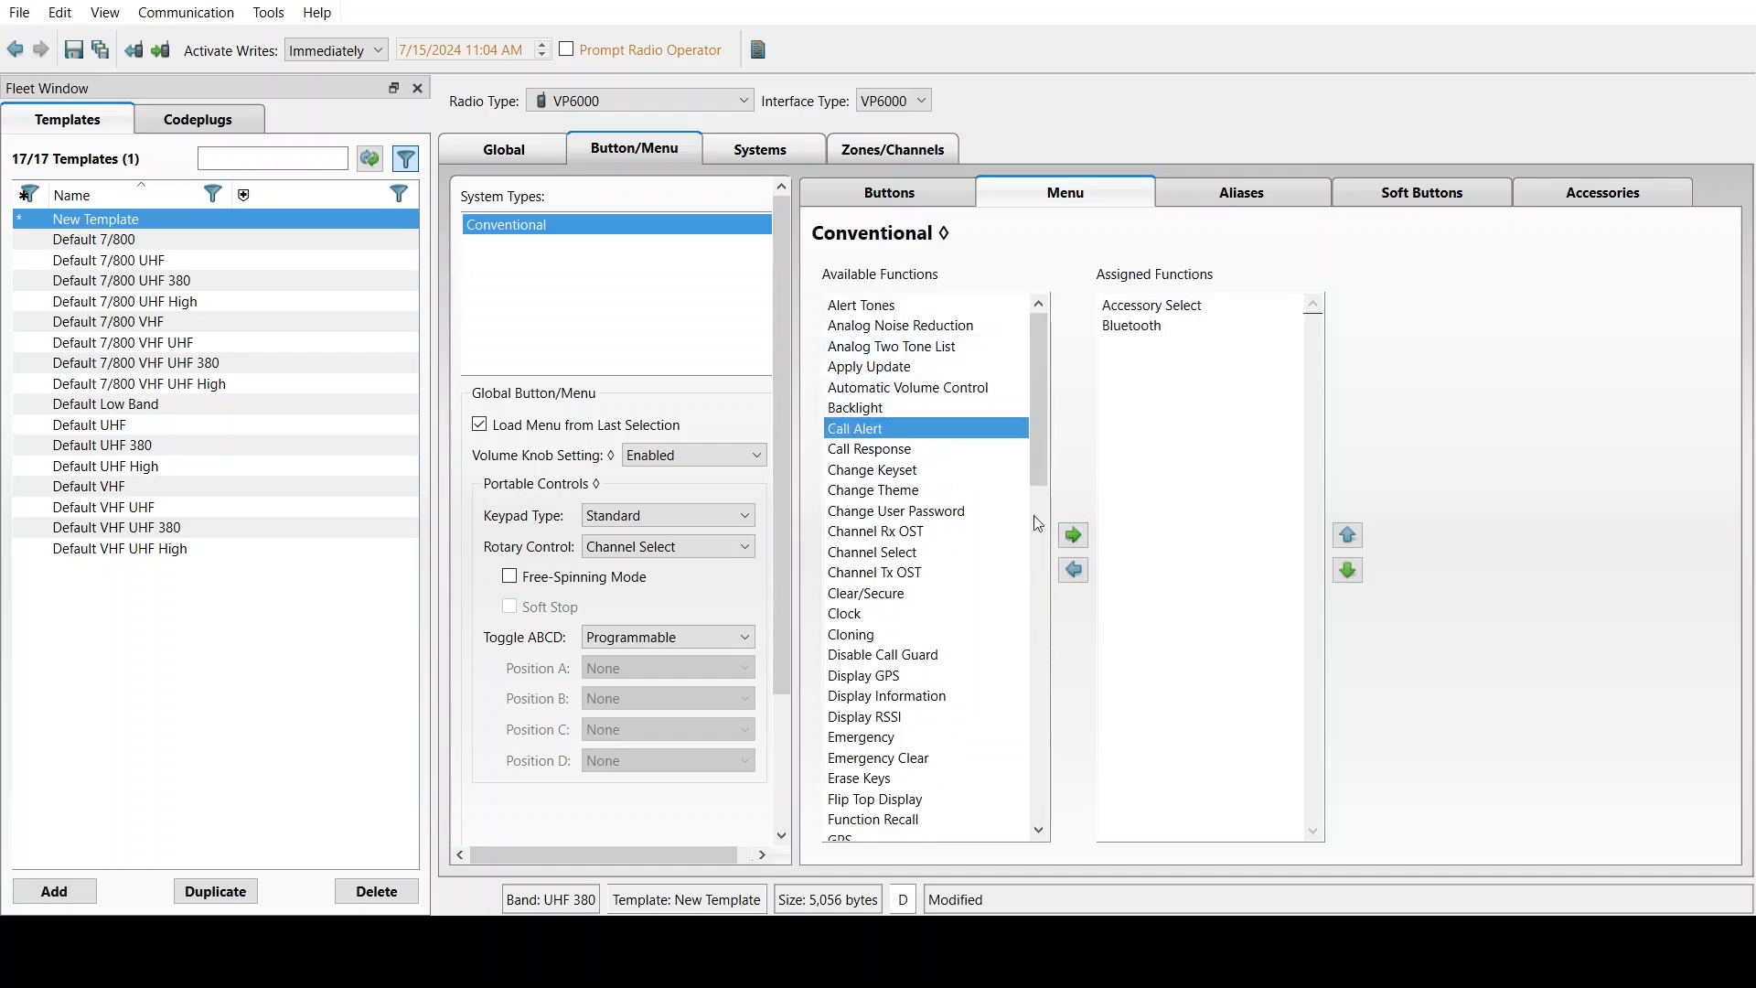
click(874, 614)
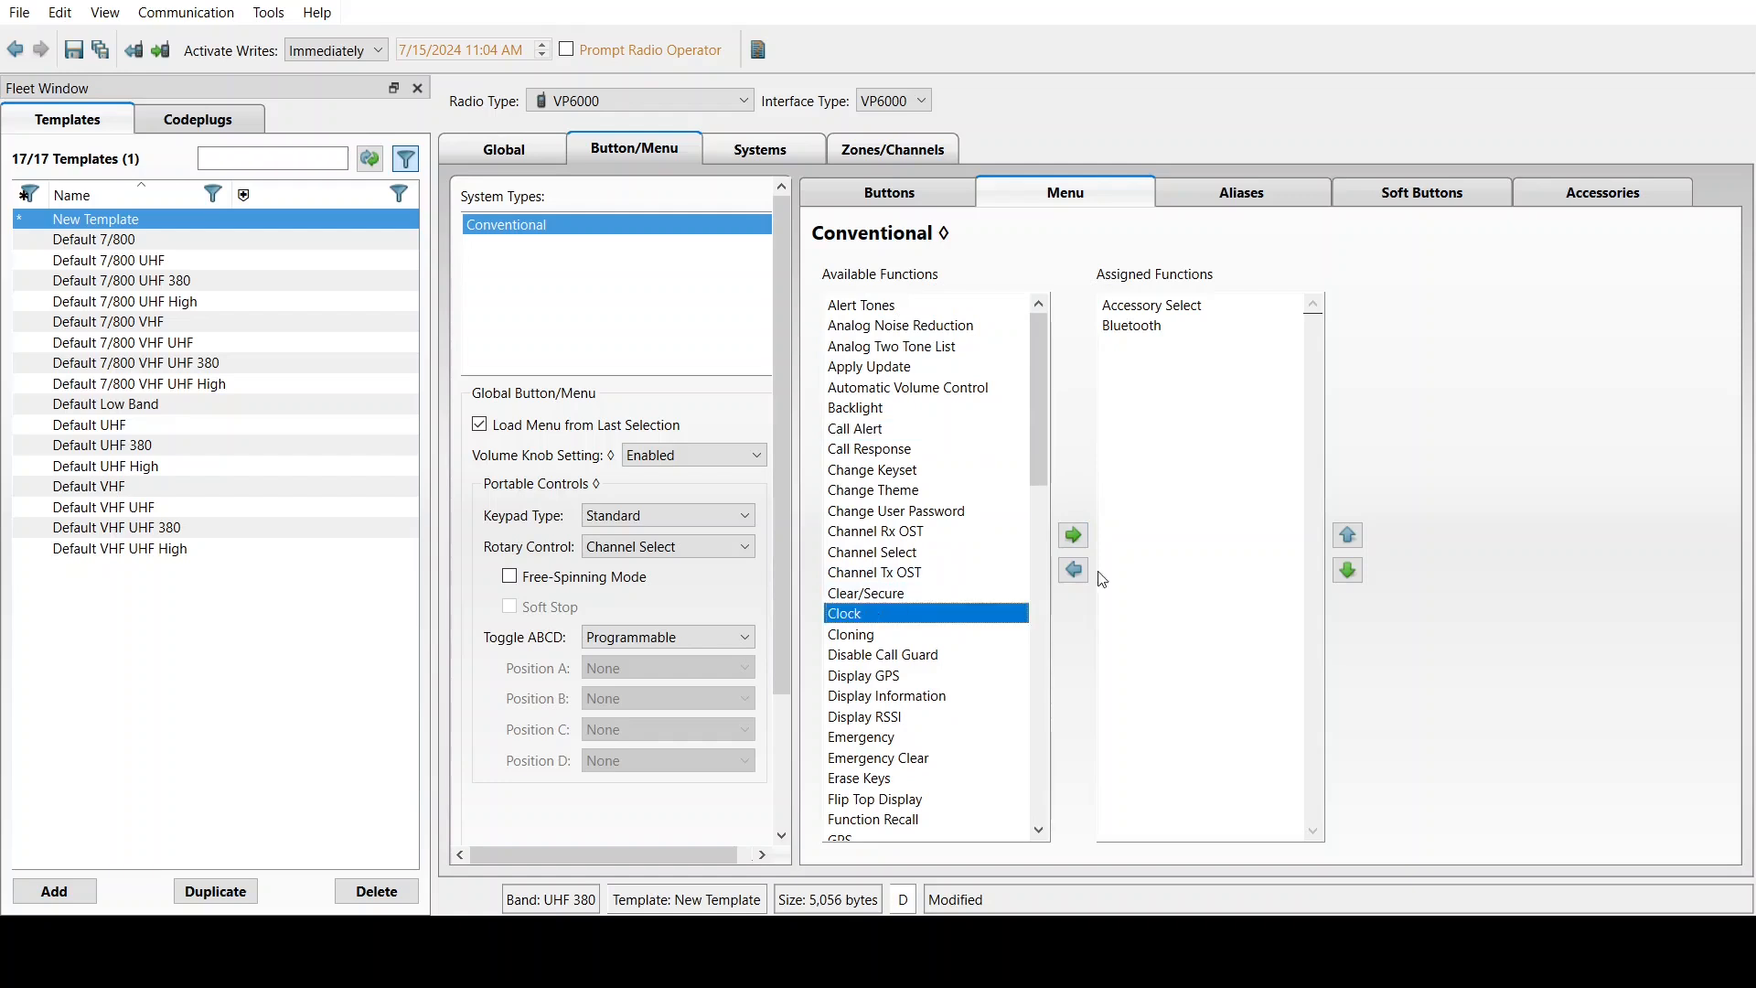
click(1074, 539)
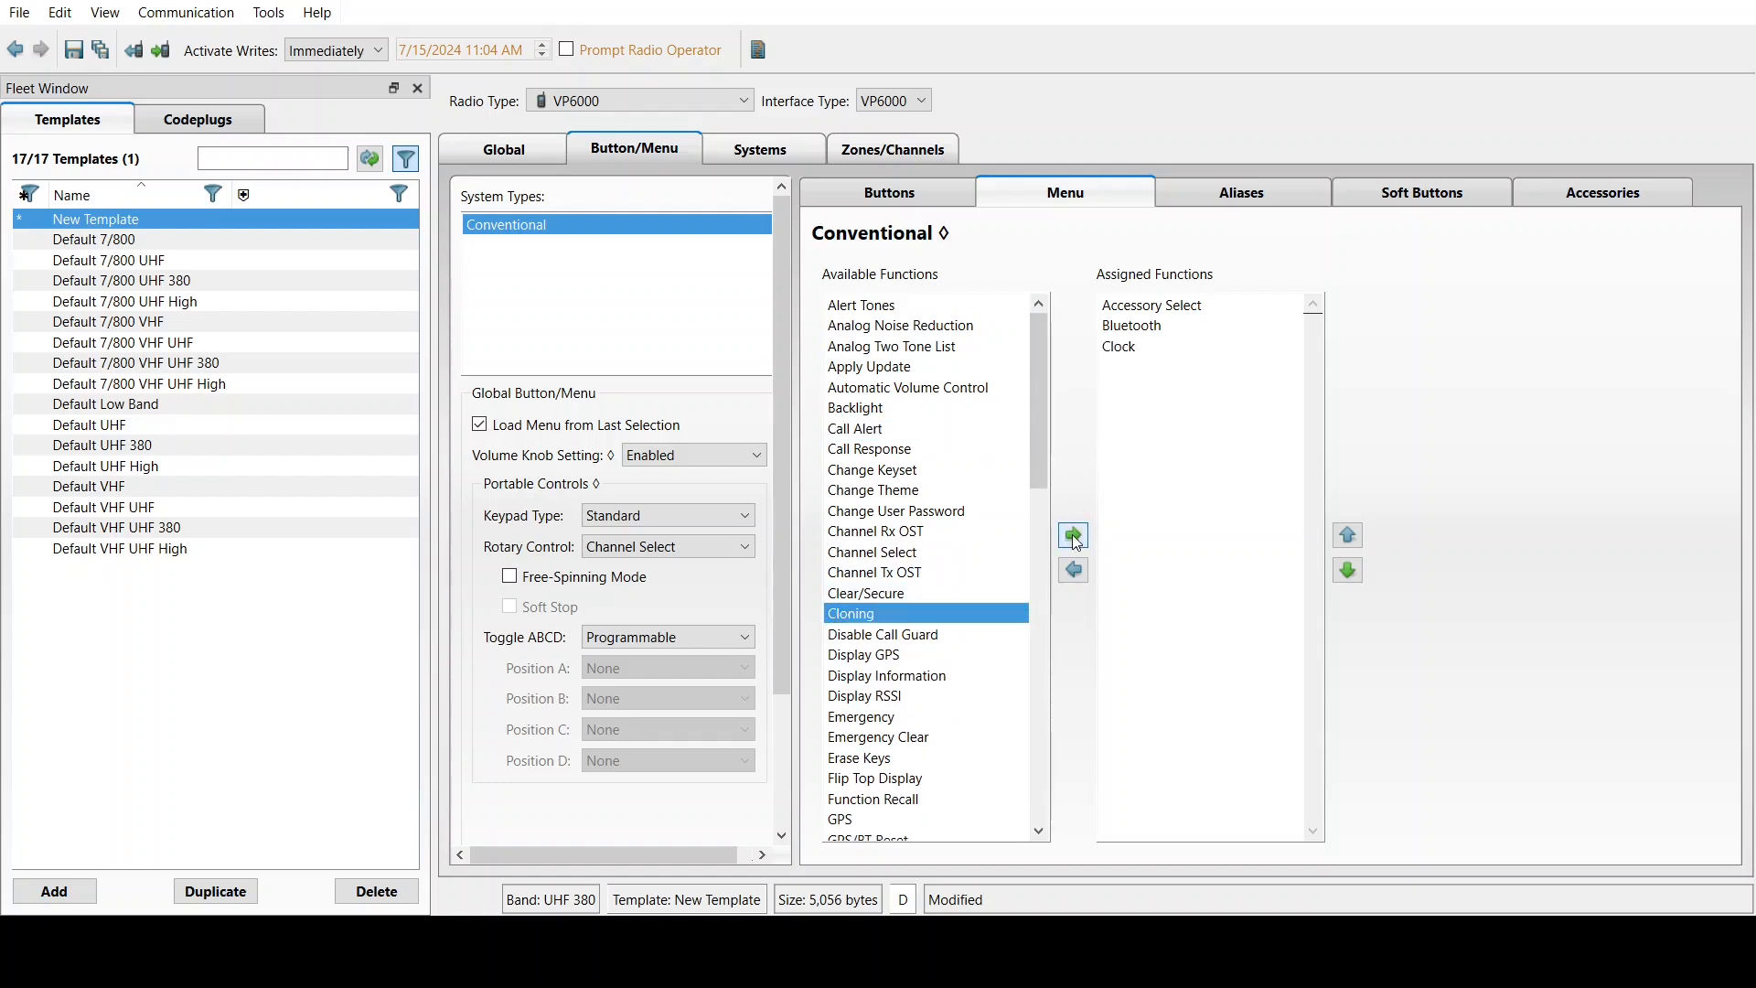
click(1225, 208)
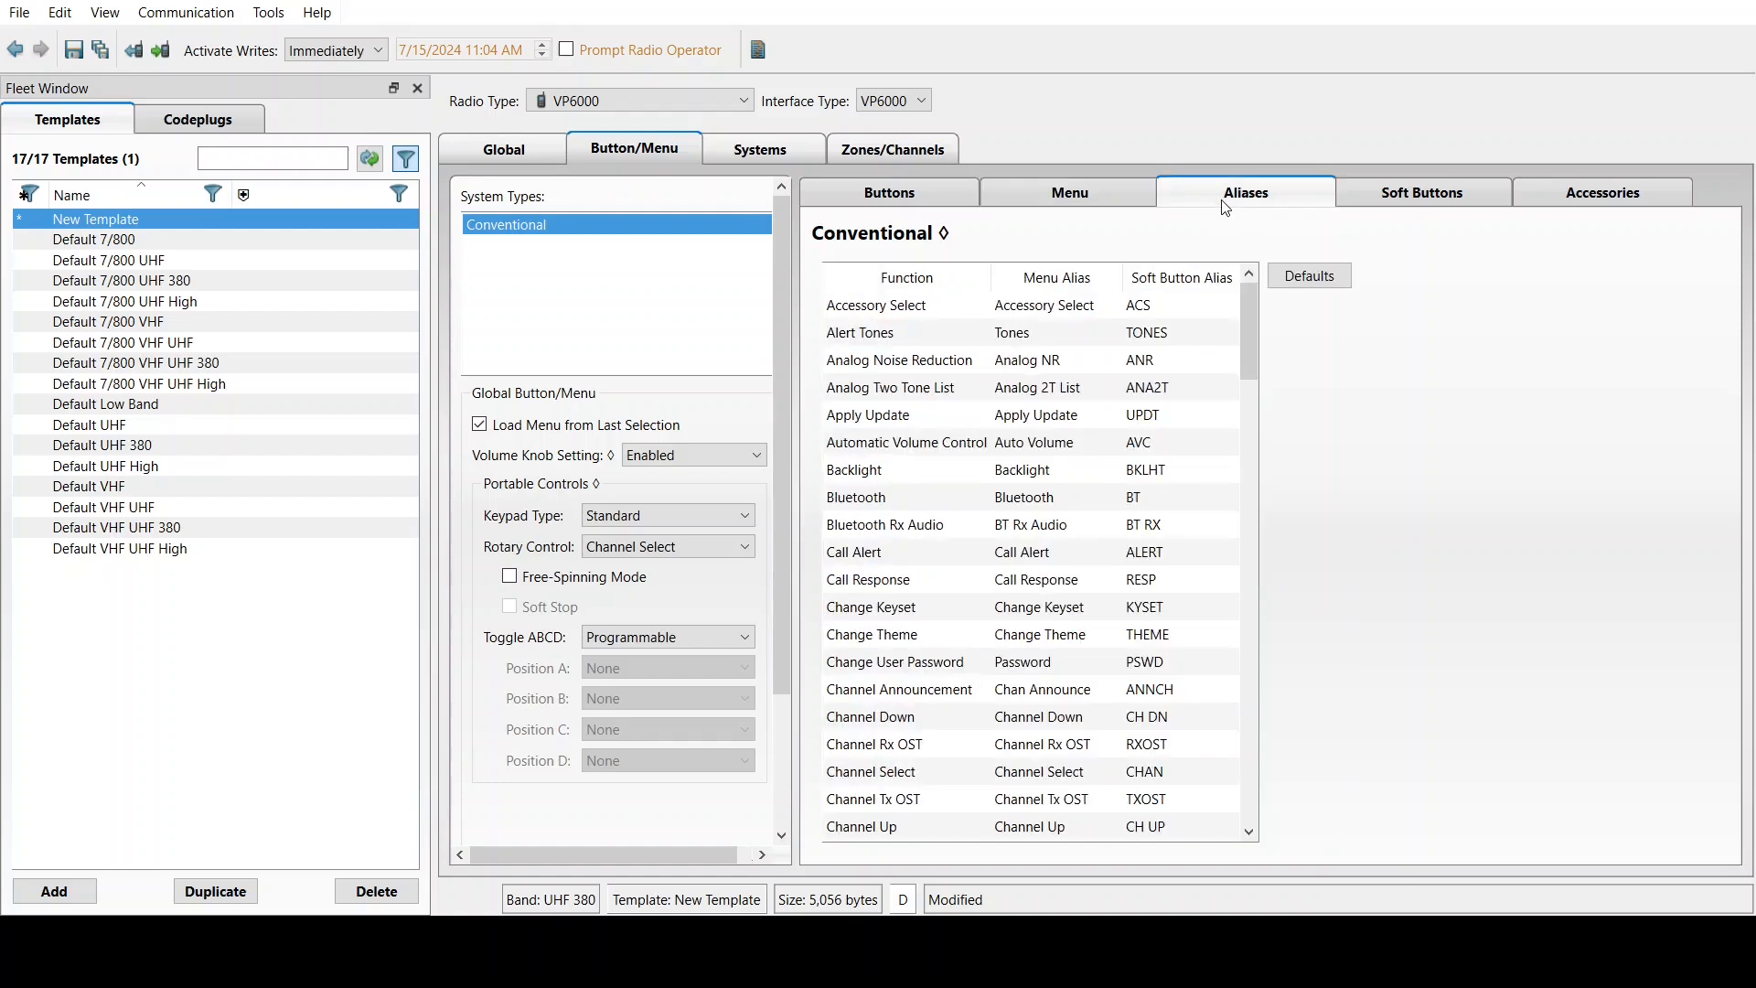
mouse_move(1248, 311)
mouse_down()
mouse_move(1248, 494)
mouse_move(1237, 305)
mouse_up()
drag(1247, 326, 1249, 359)
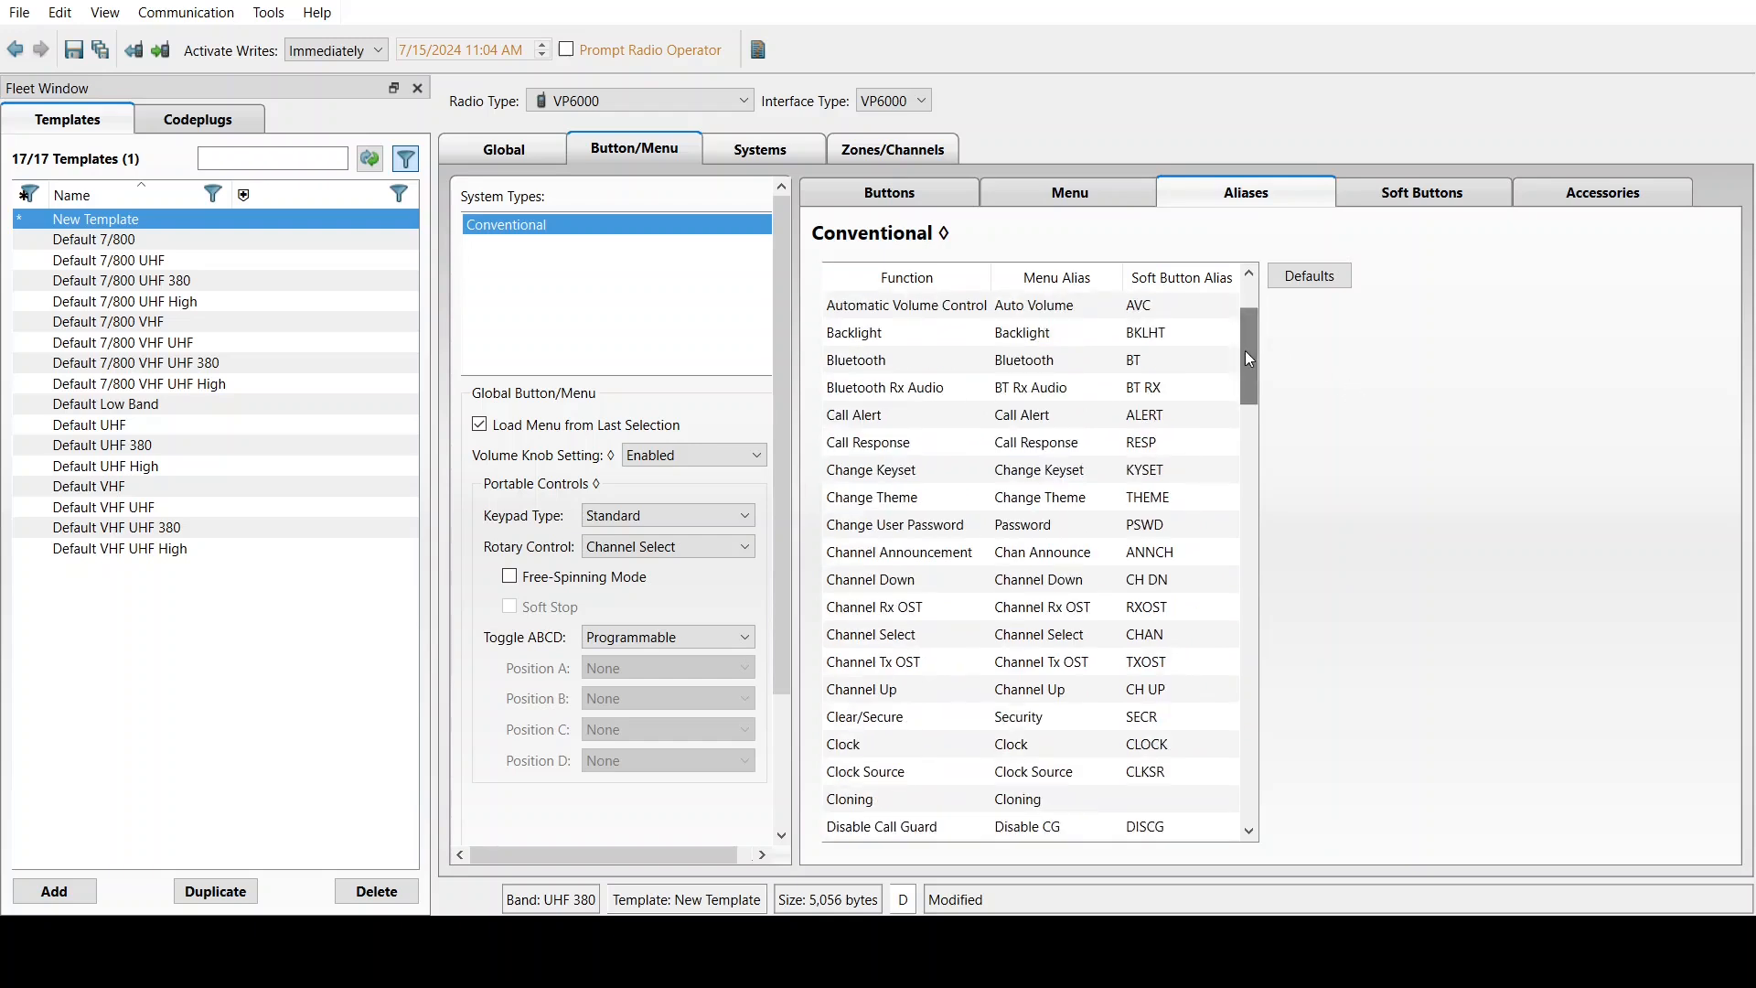
Assign Bluetooth, Call Alert, Clock and Display GPS to the soft buttons
click(1414, 195)
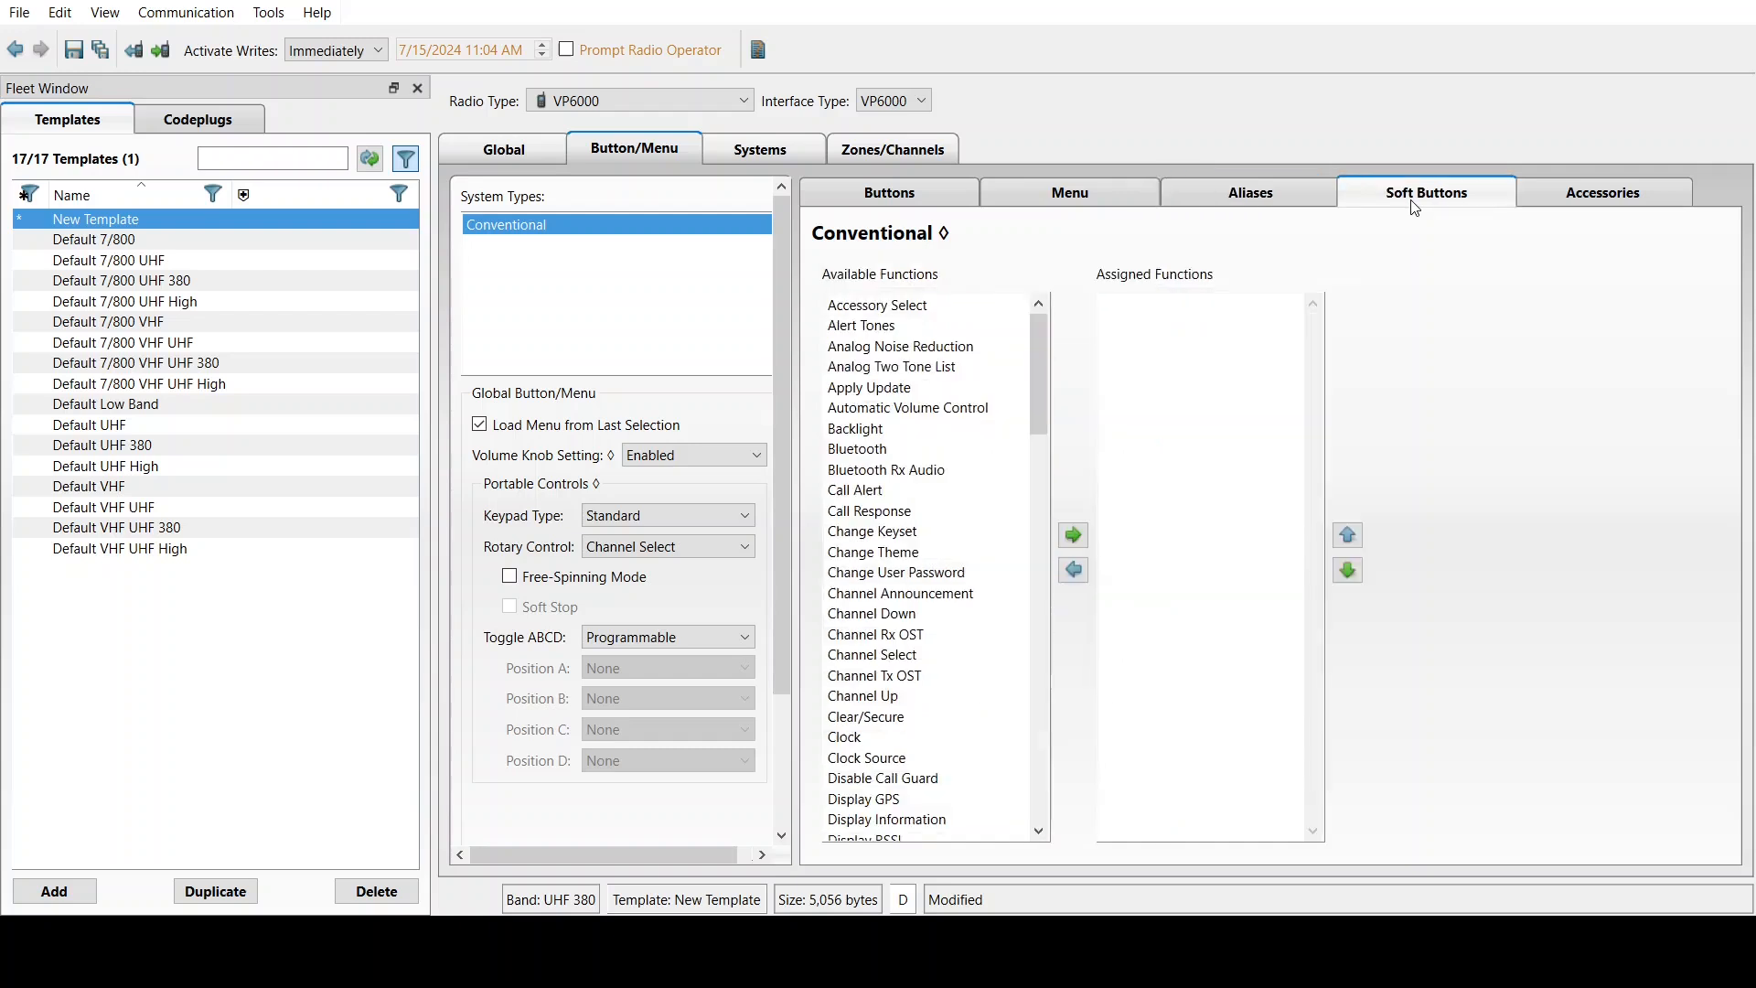
click(863, 326)
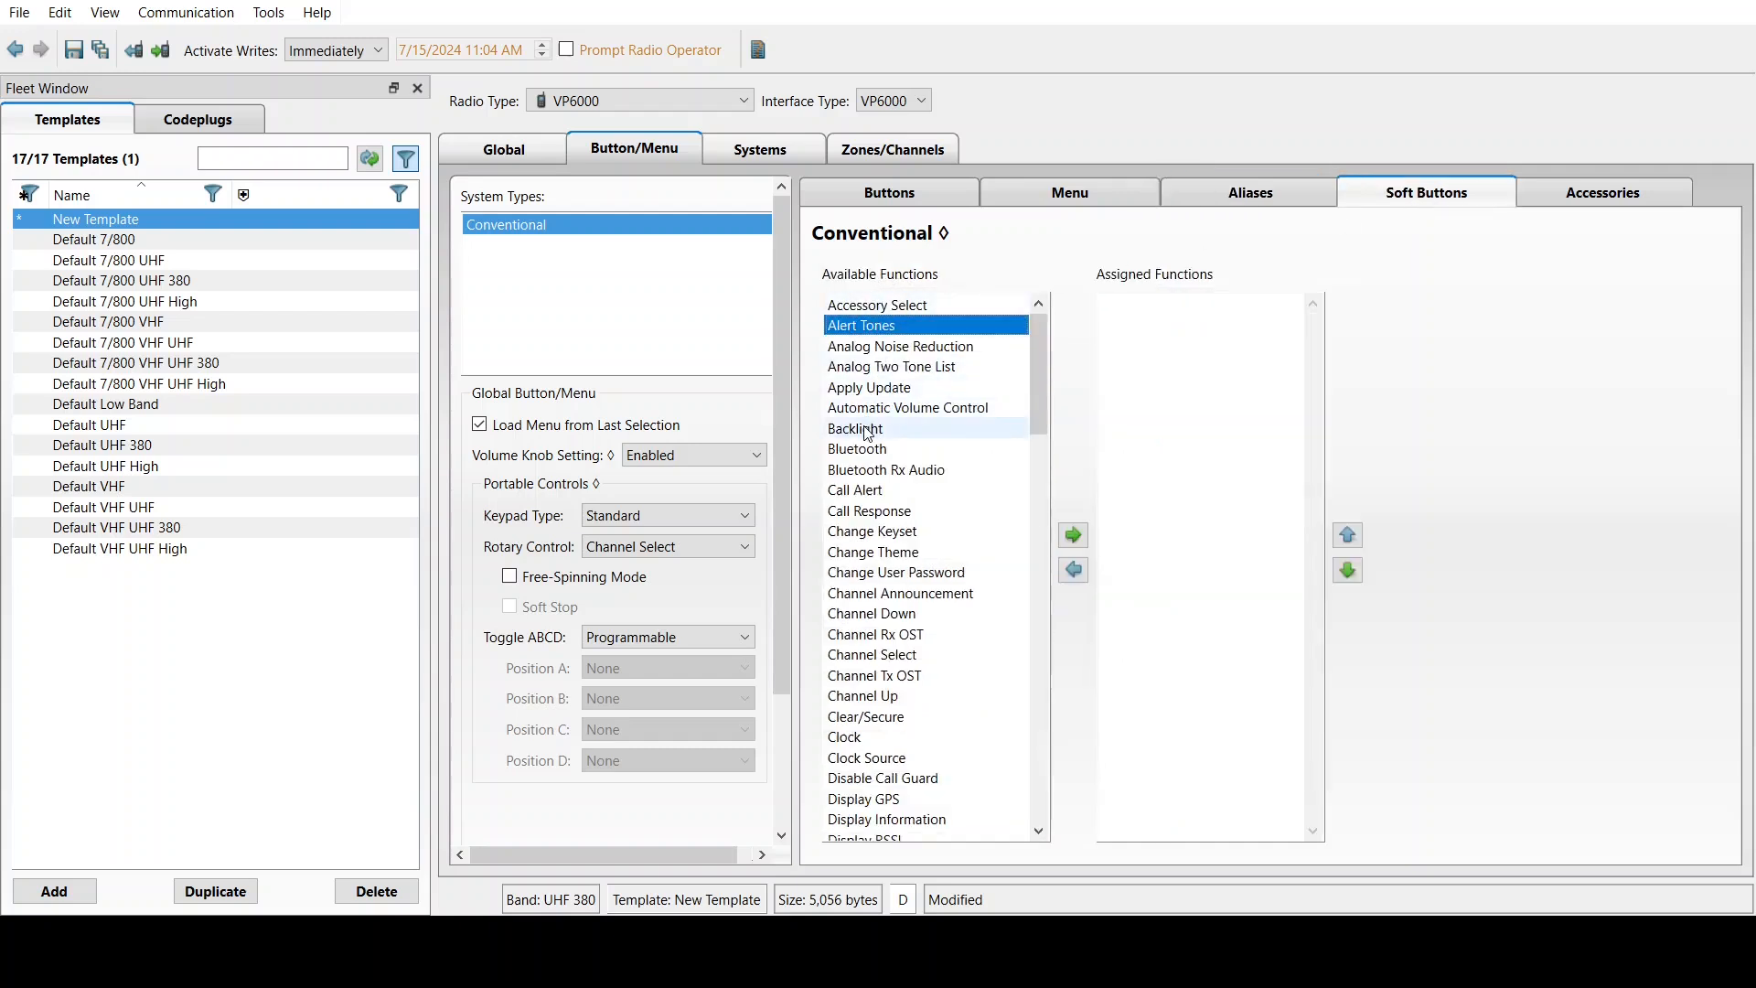
drag(869, 448, 928, 459)
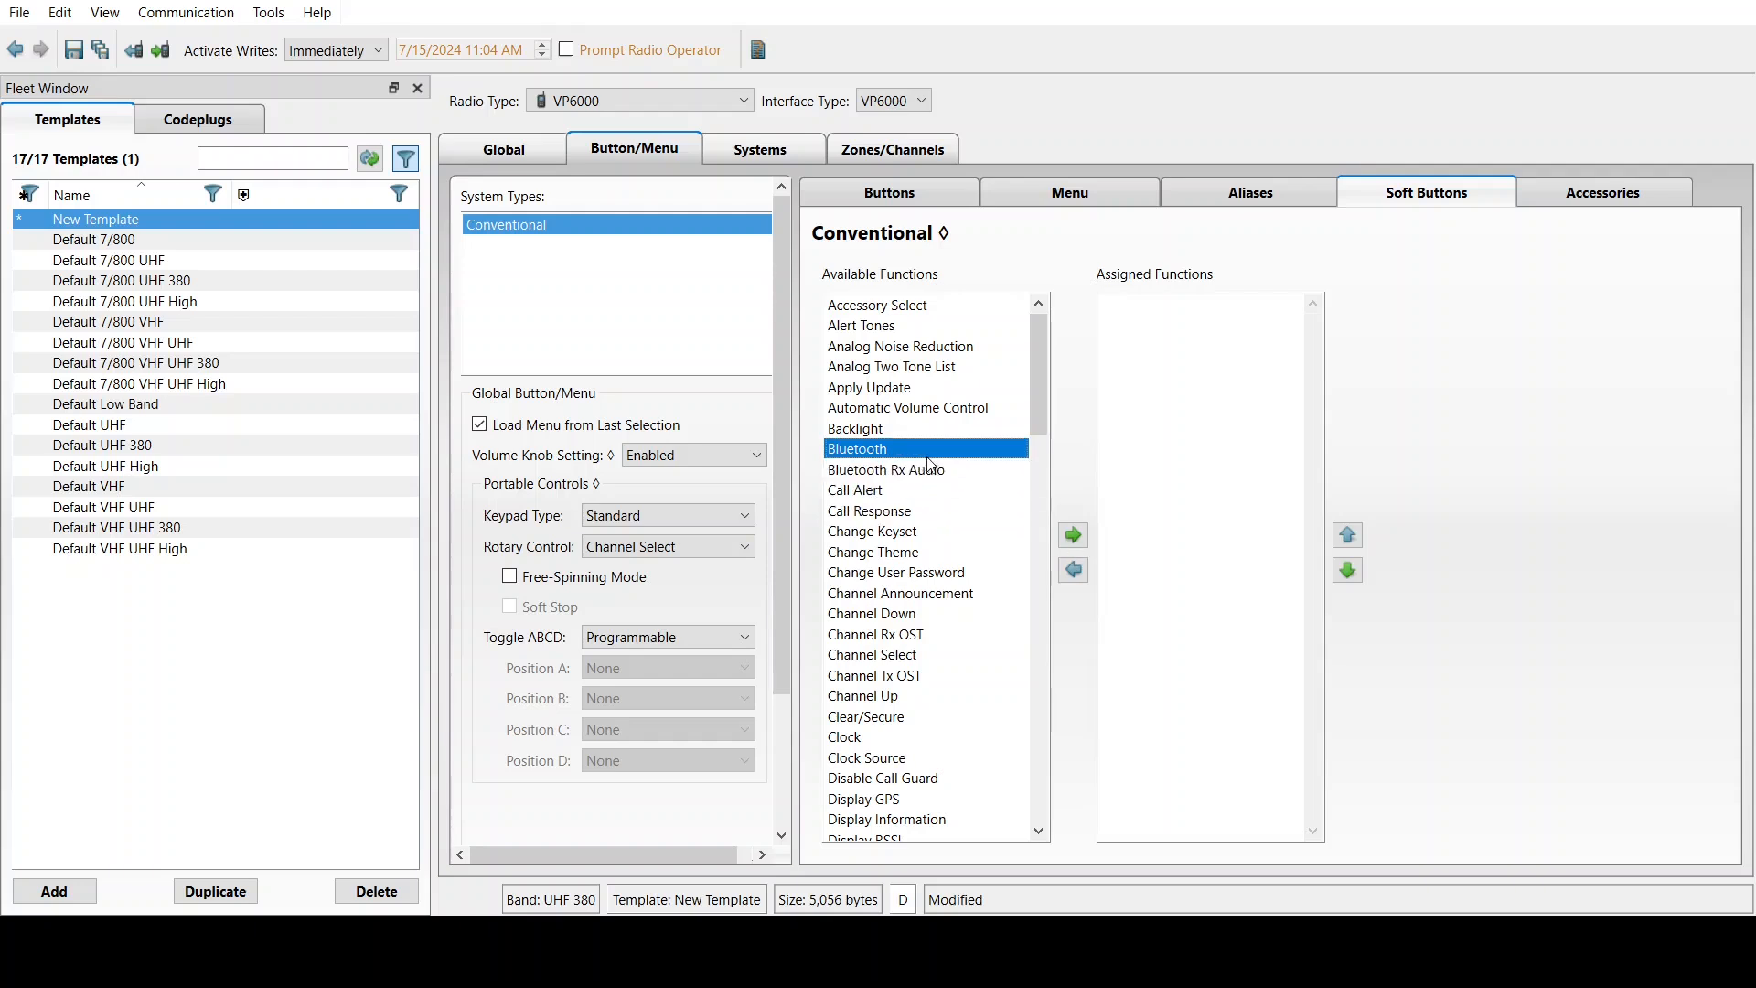
click(1072, 534)
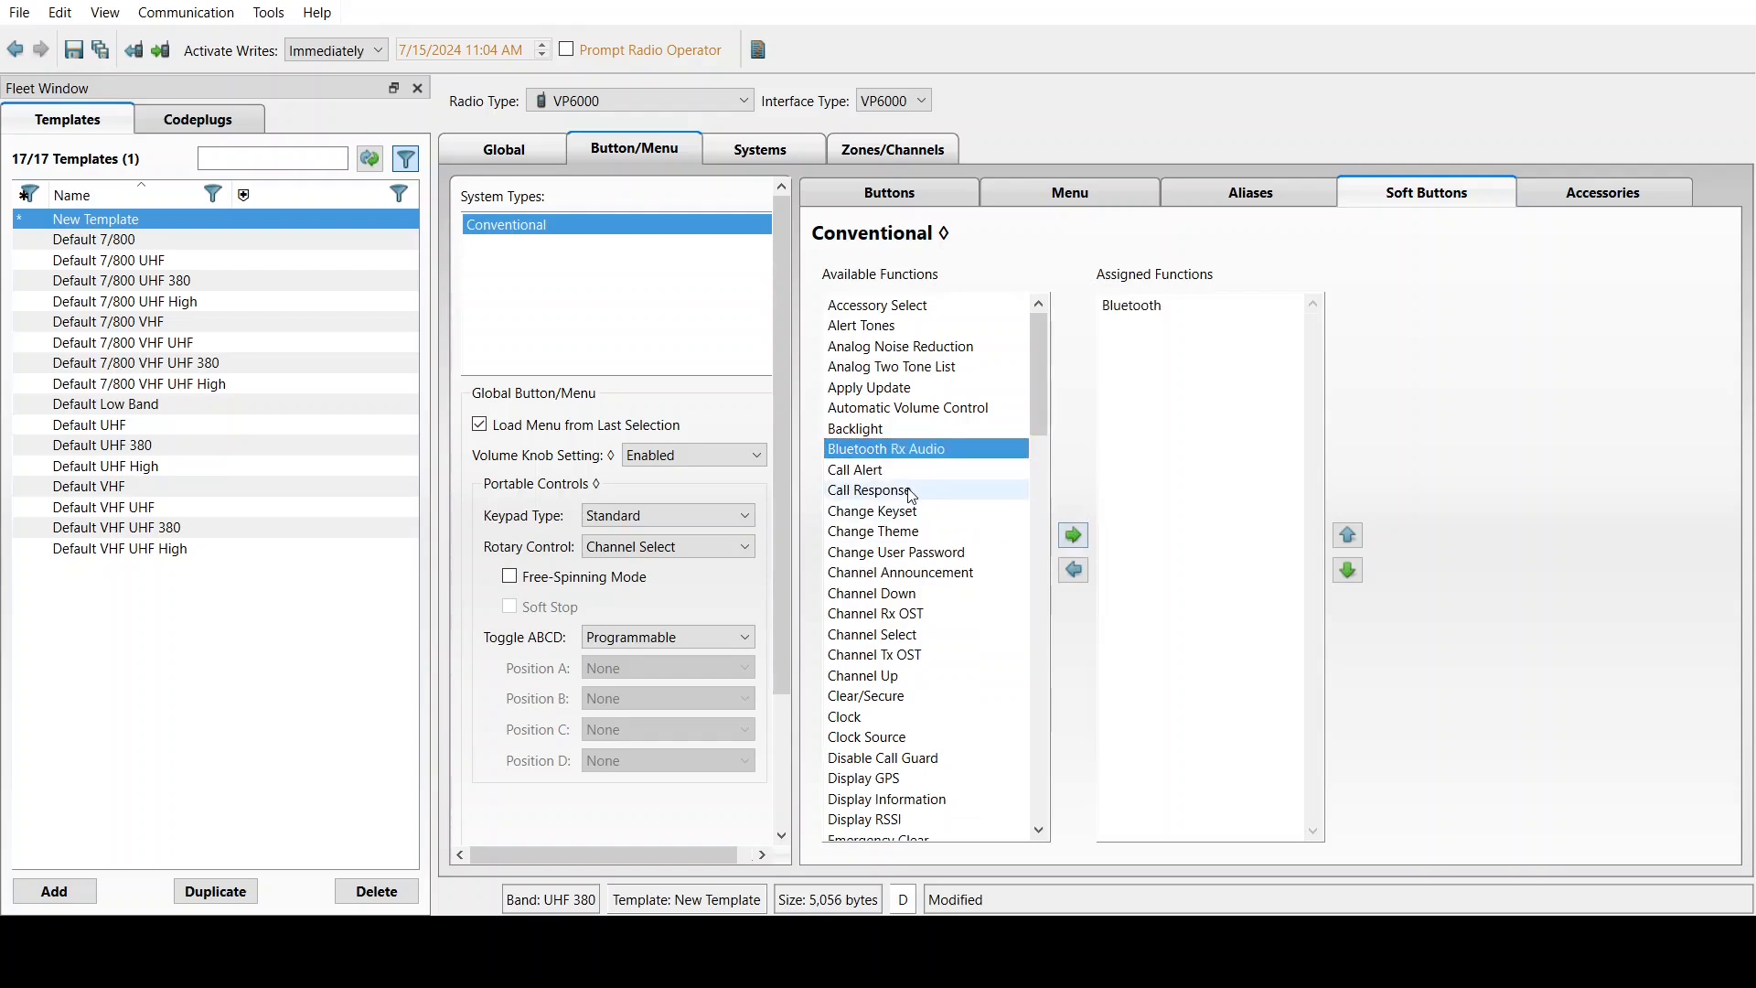
click(898, 476)
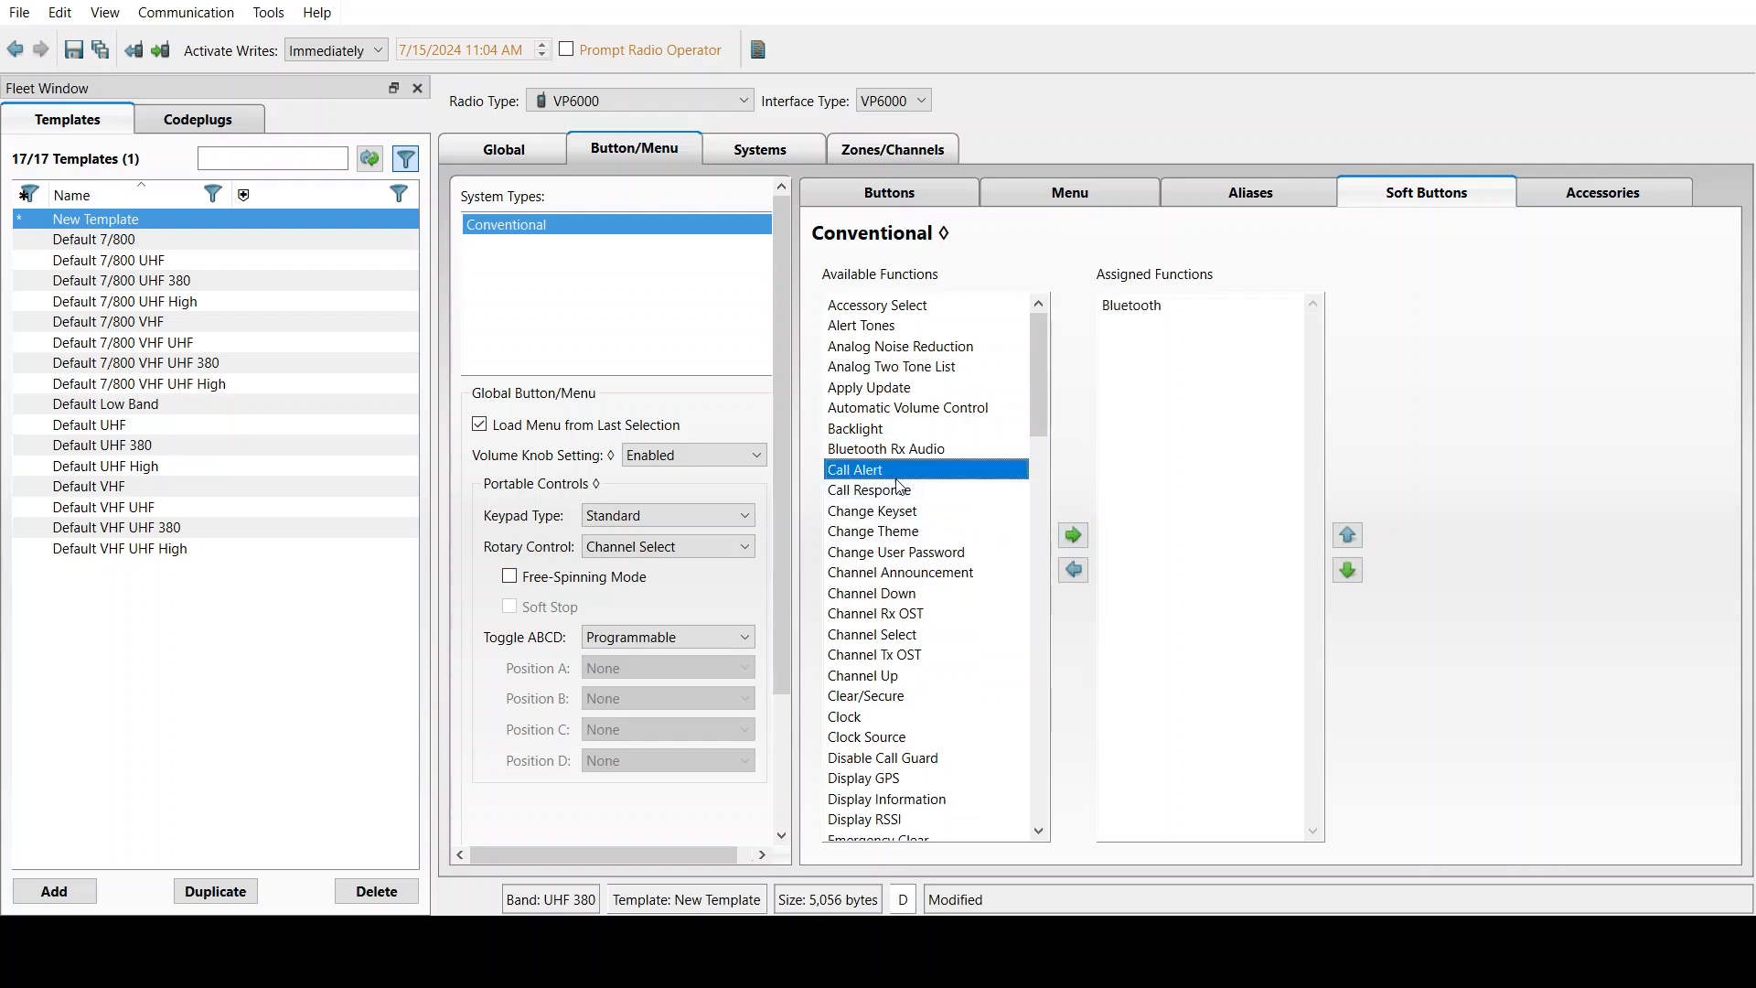
click(1073, 534)
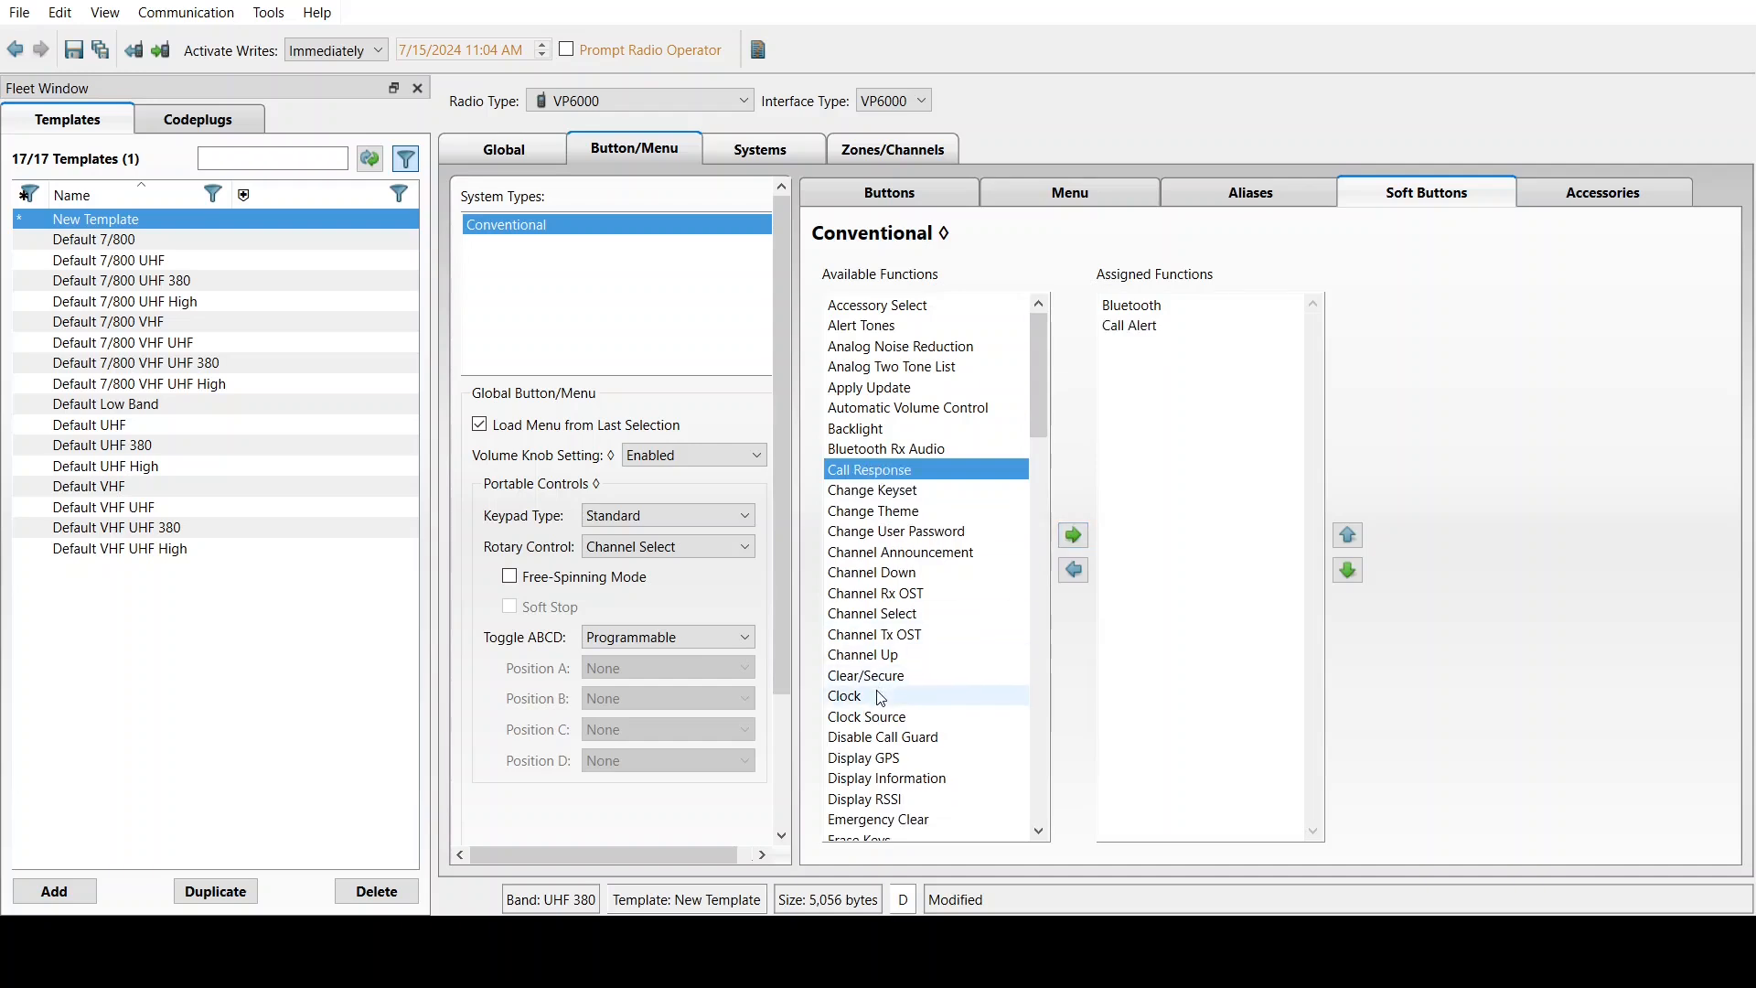
click(876, 693)
click(1074, 538)
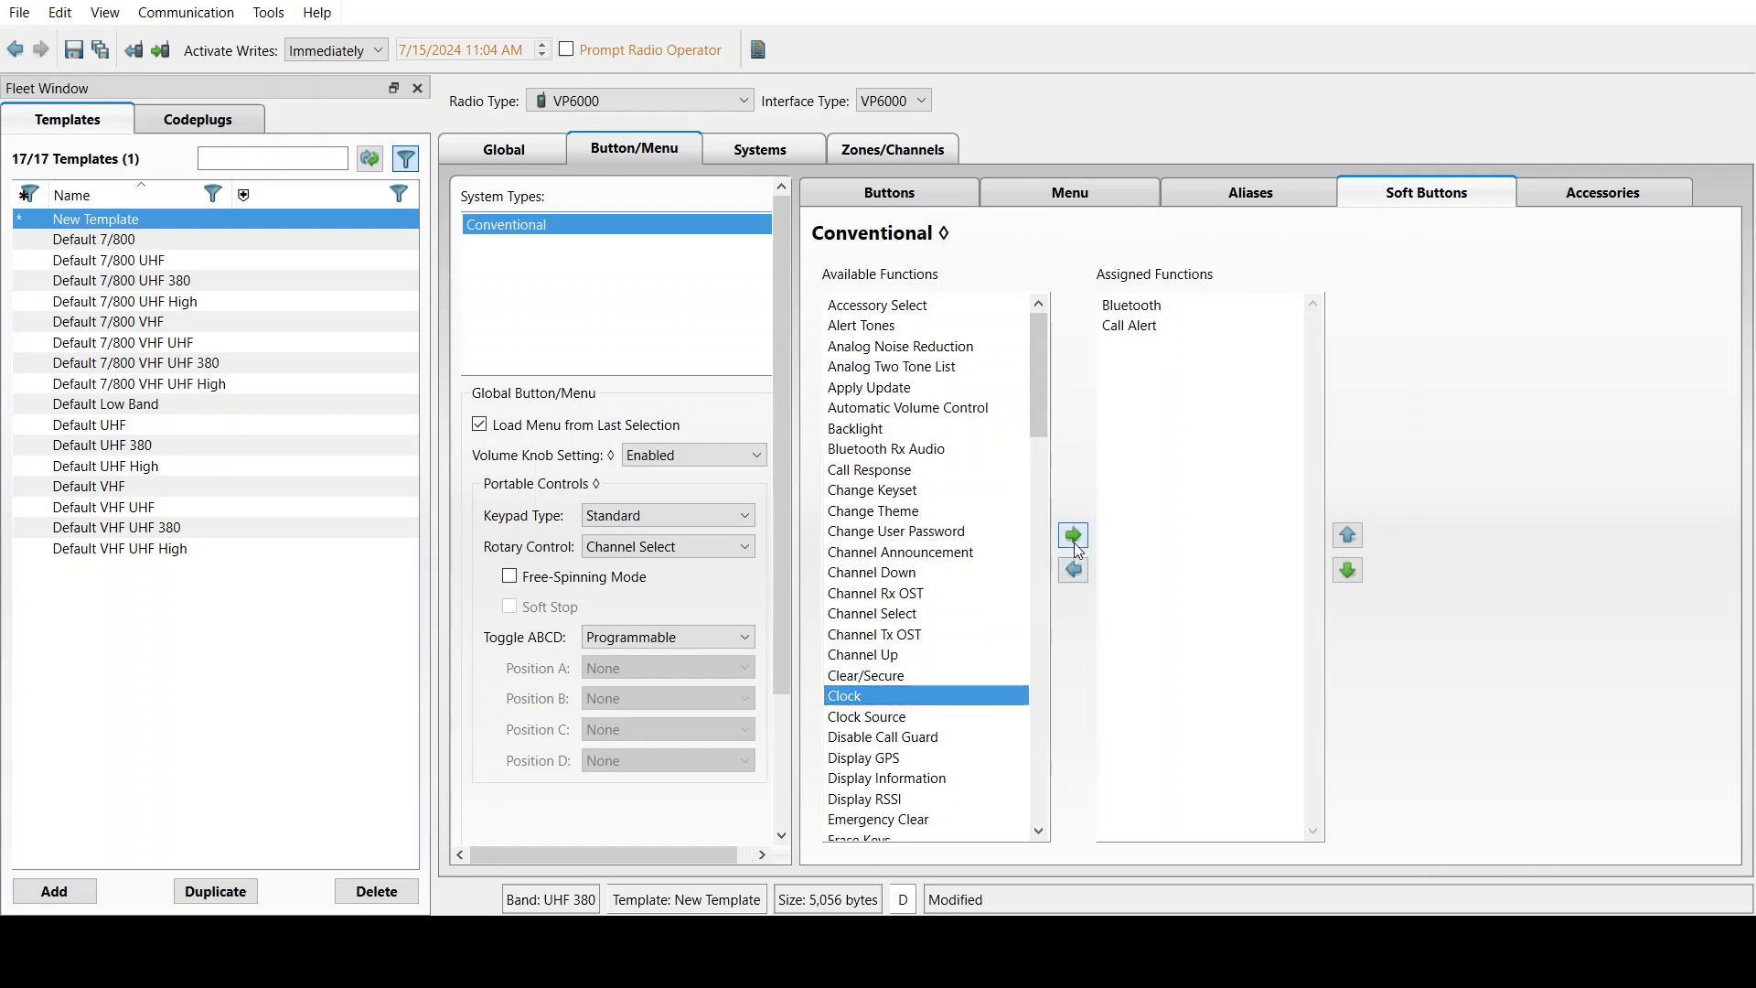
click(864, 739)
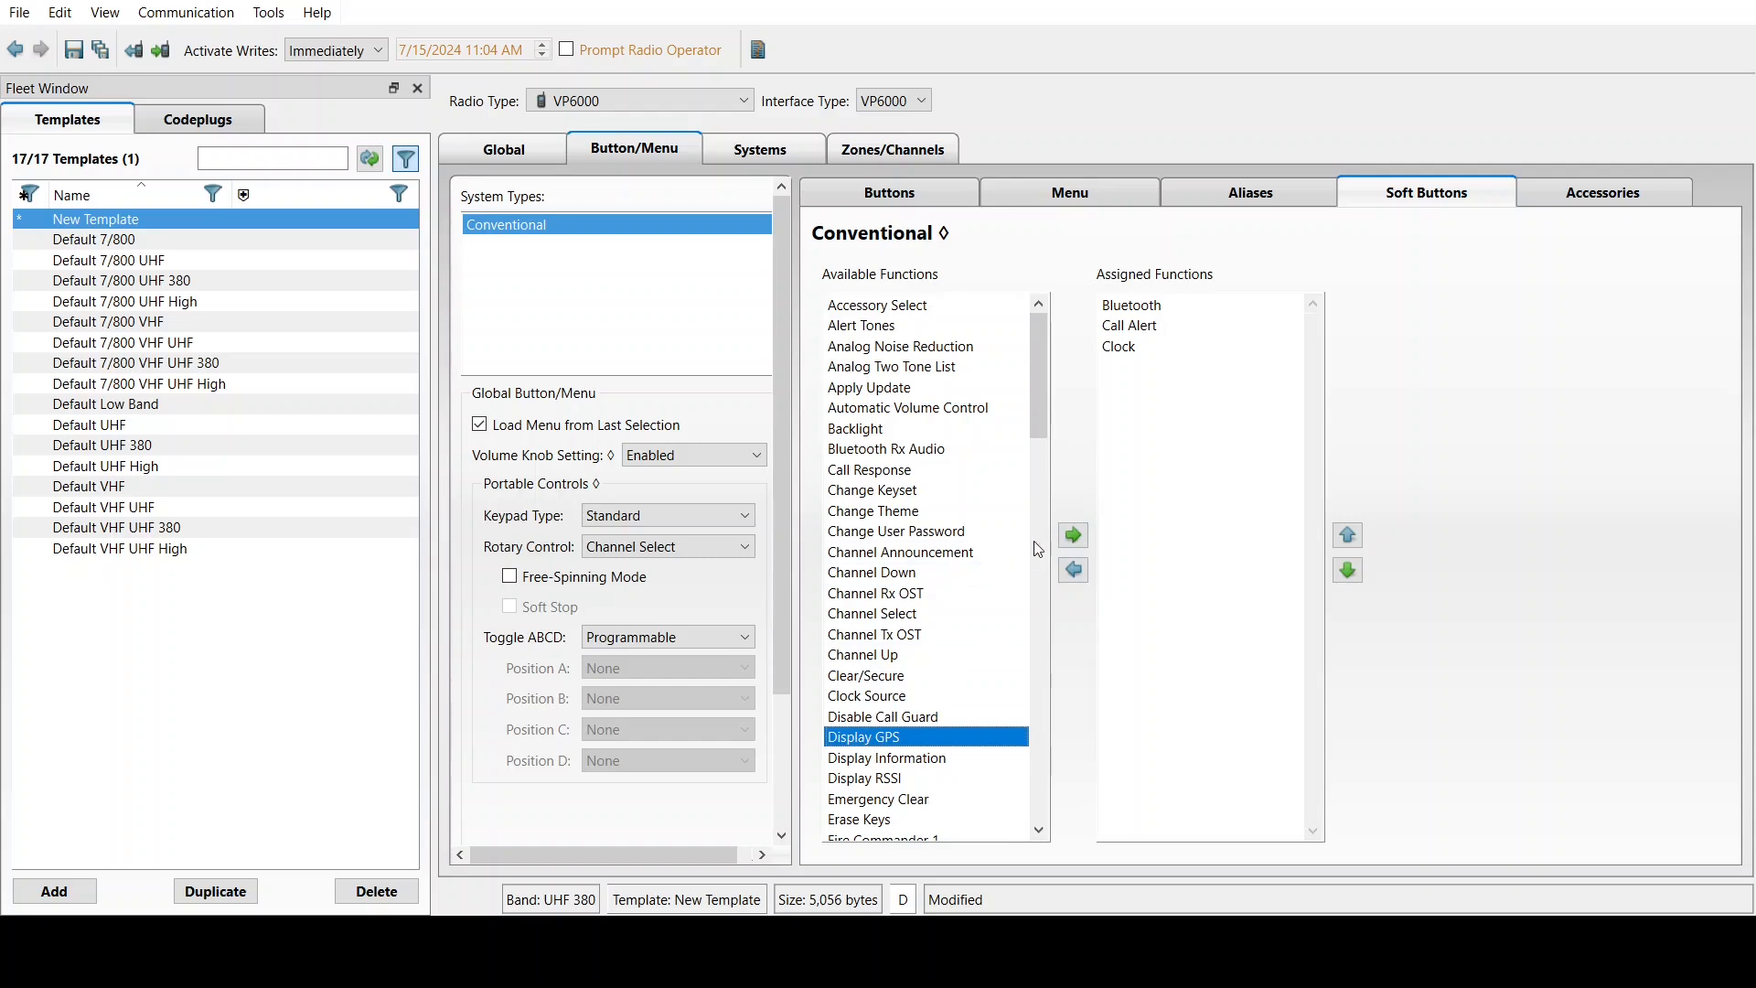
click(1085, 530)
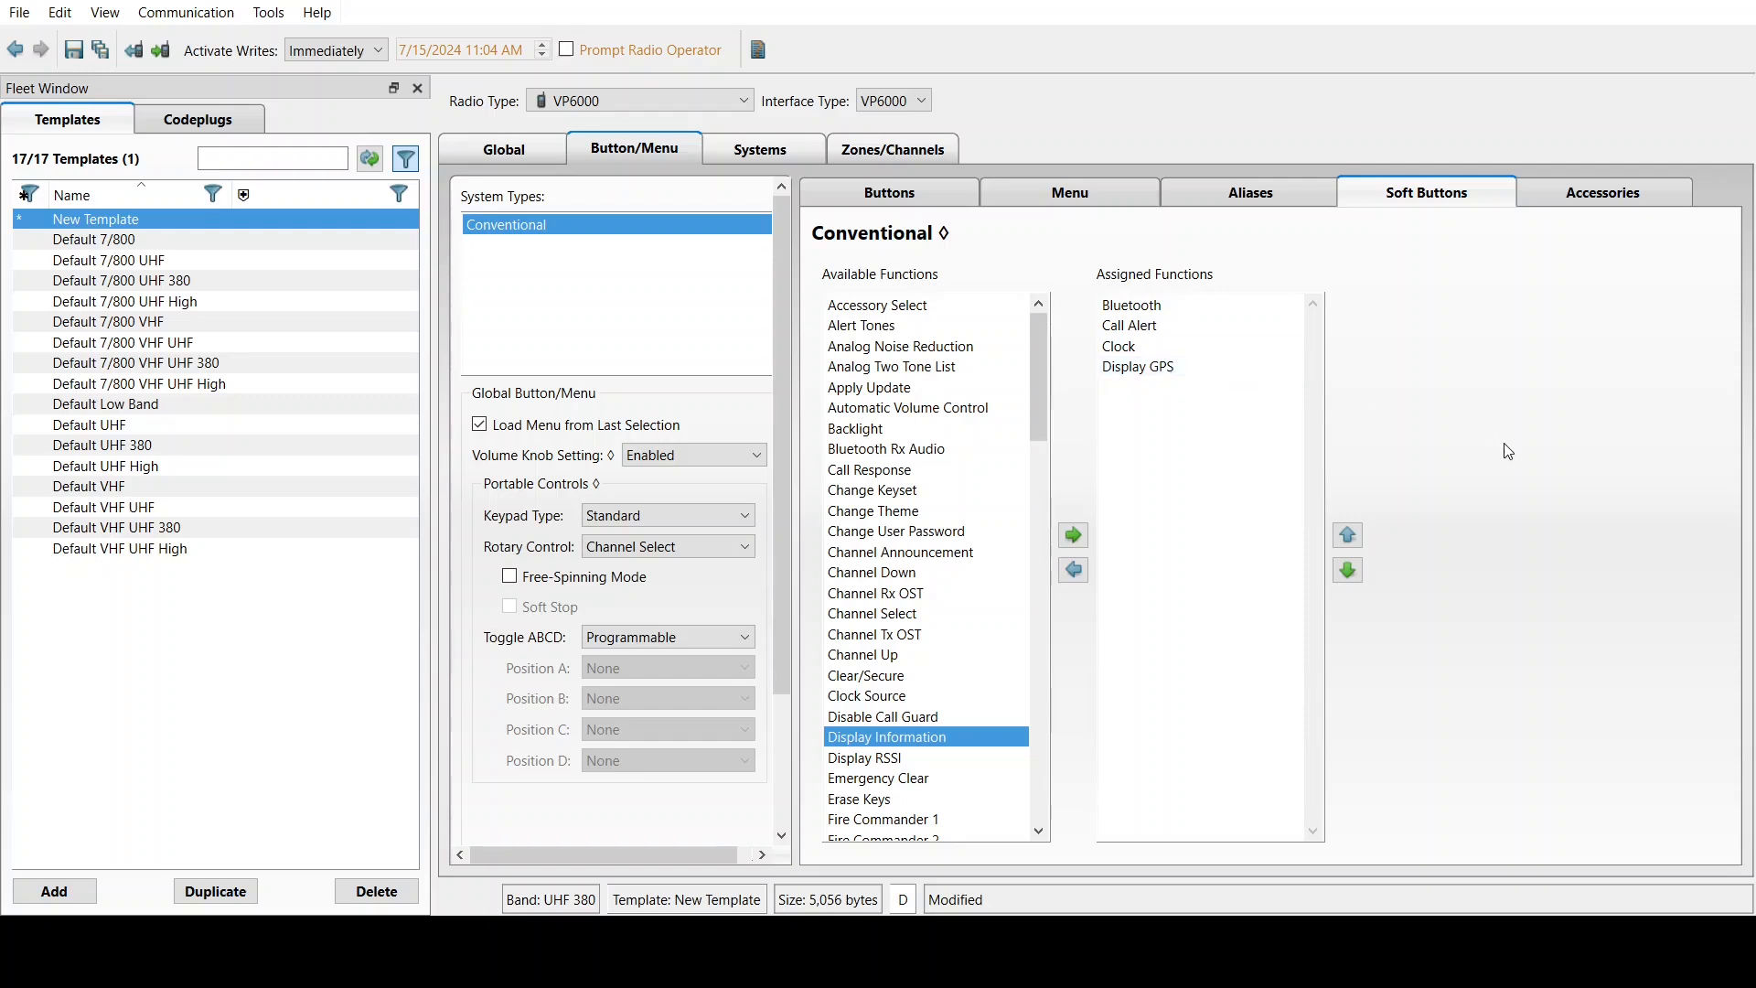
click(1601, 197)
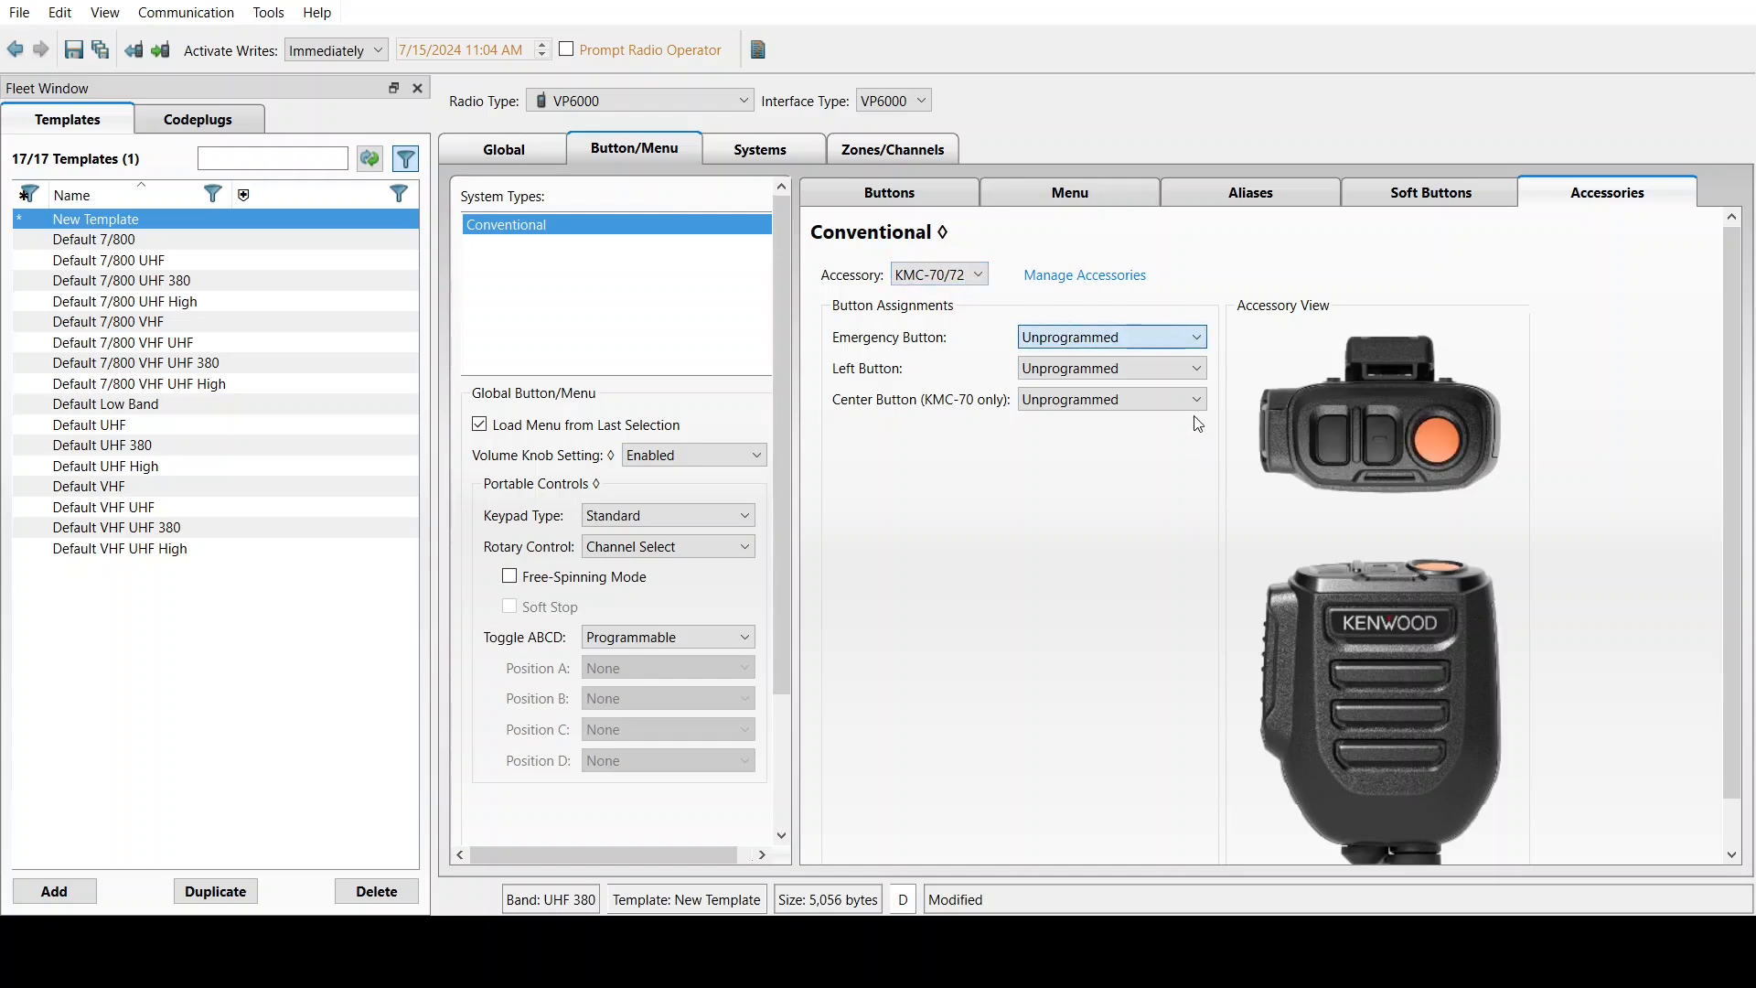
Set the KMC-70/72 buttons: Emergency to Emergency, Left to Instant Recording Replay, Center to Scan
click(1096, 449)
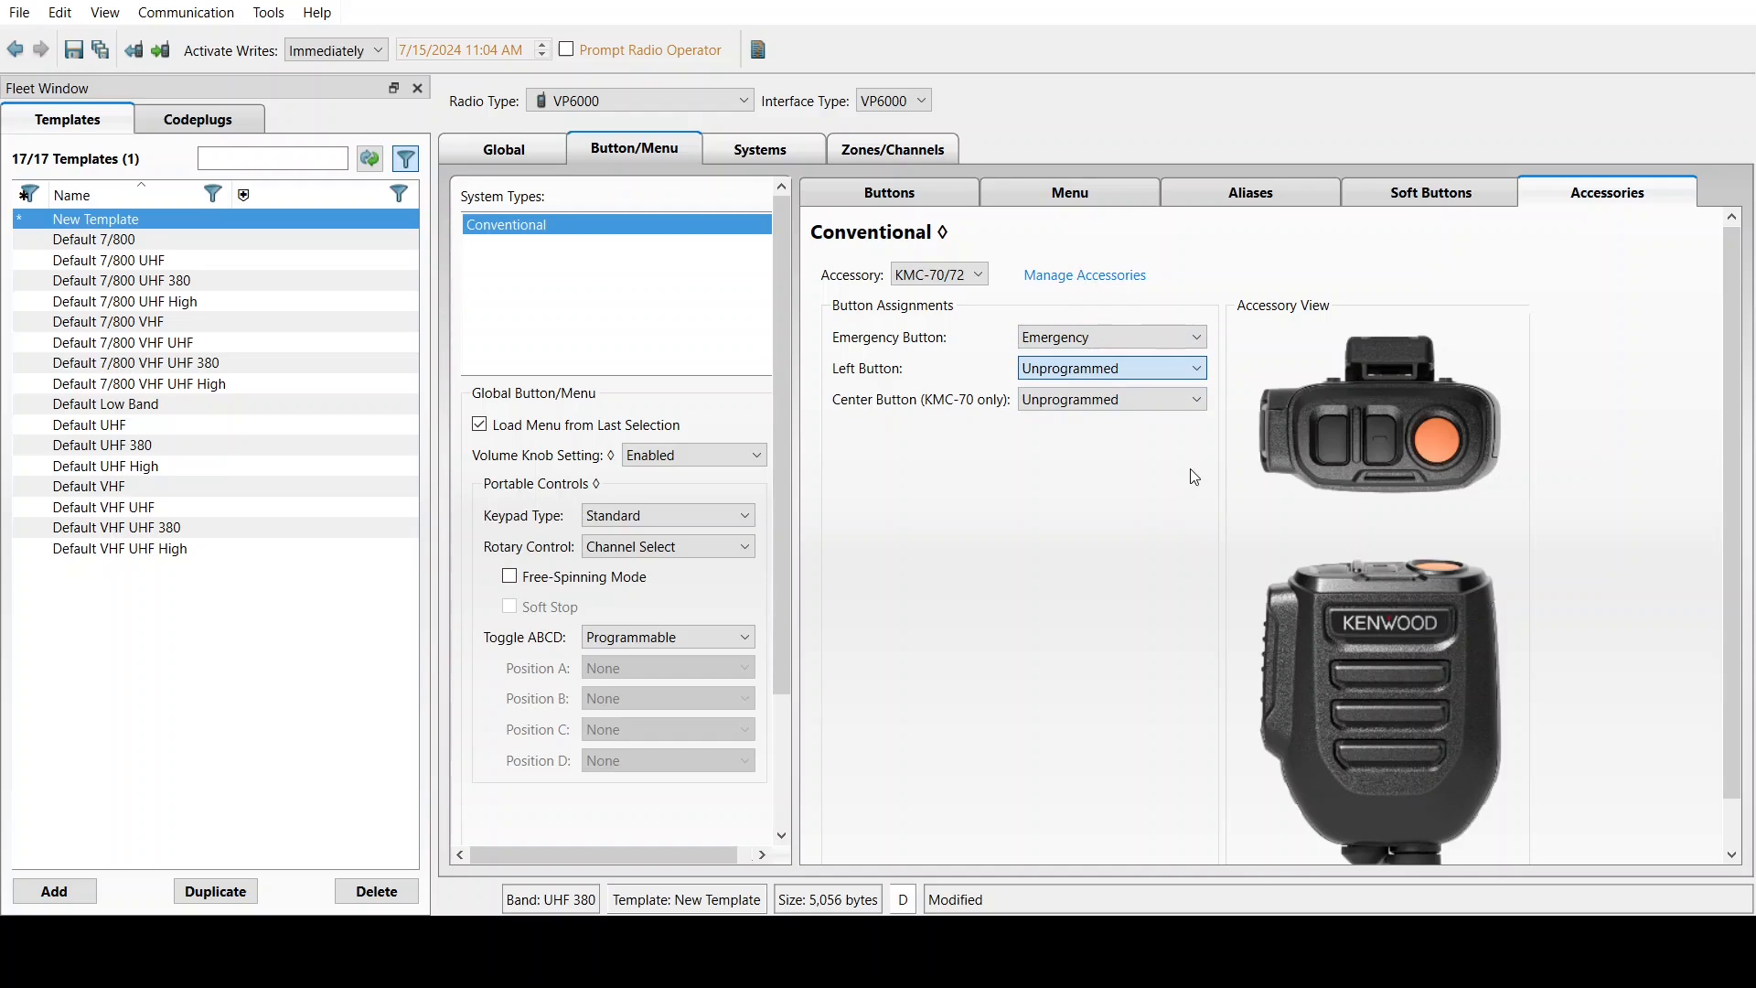
click(1121, 534)
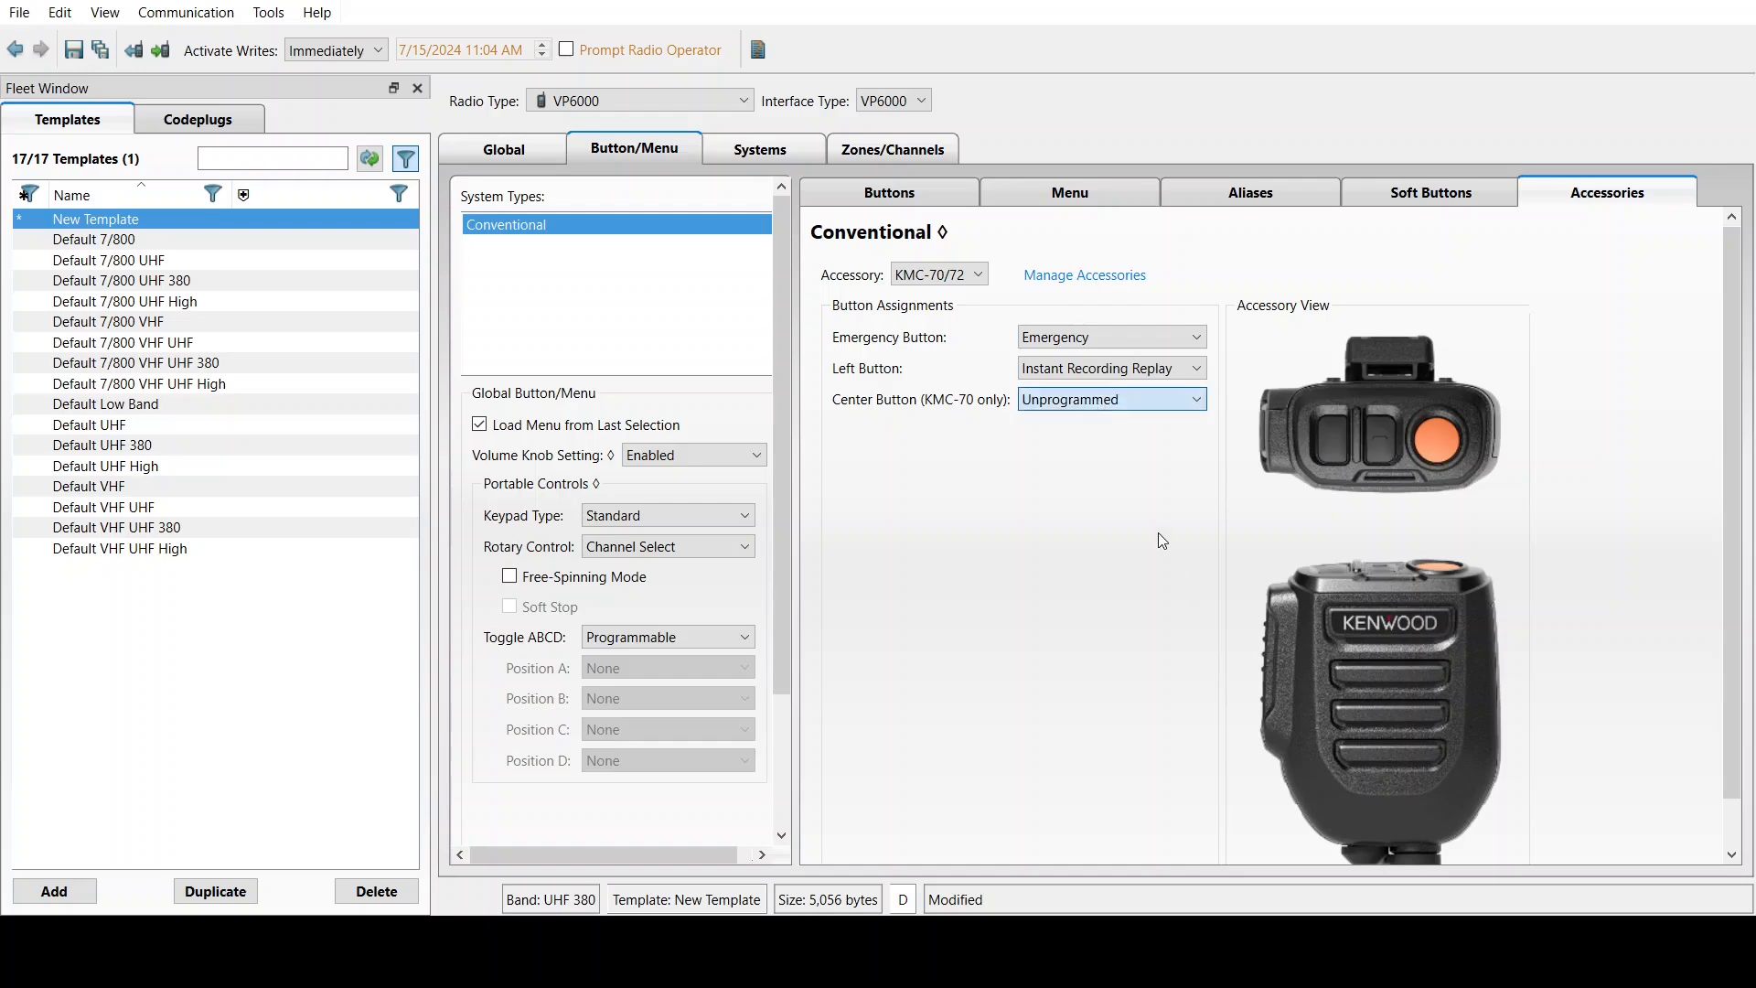
click(1064, 469)
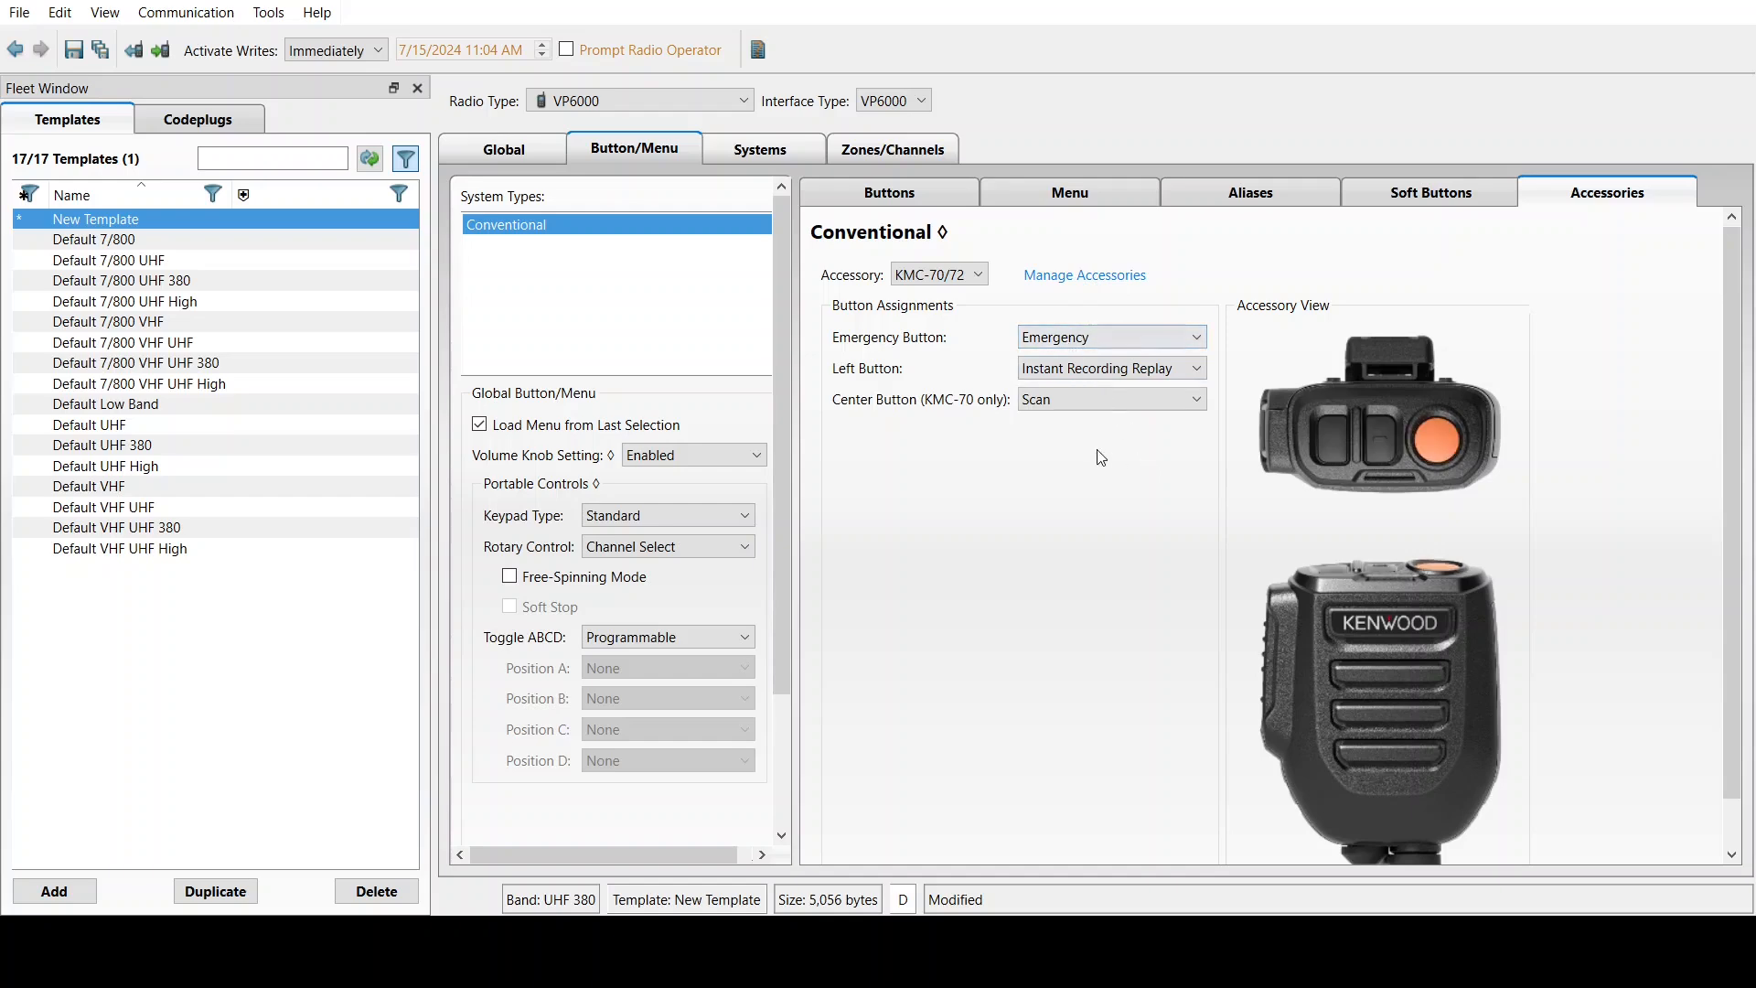
In the Conv System's general options, display received PTT ID and Key ID with Cycle enabled
click(759, 149)
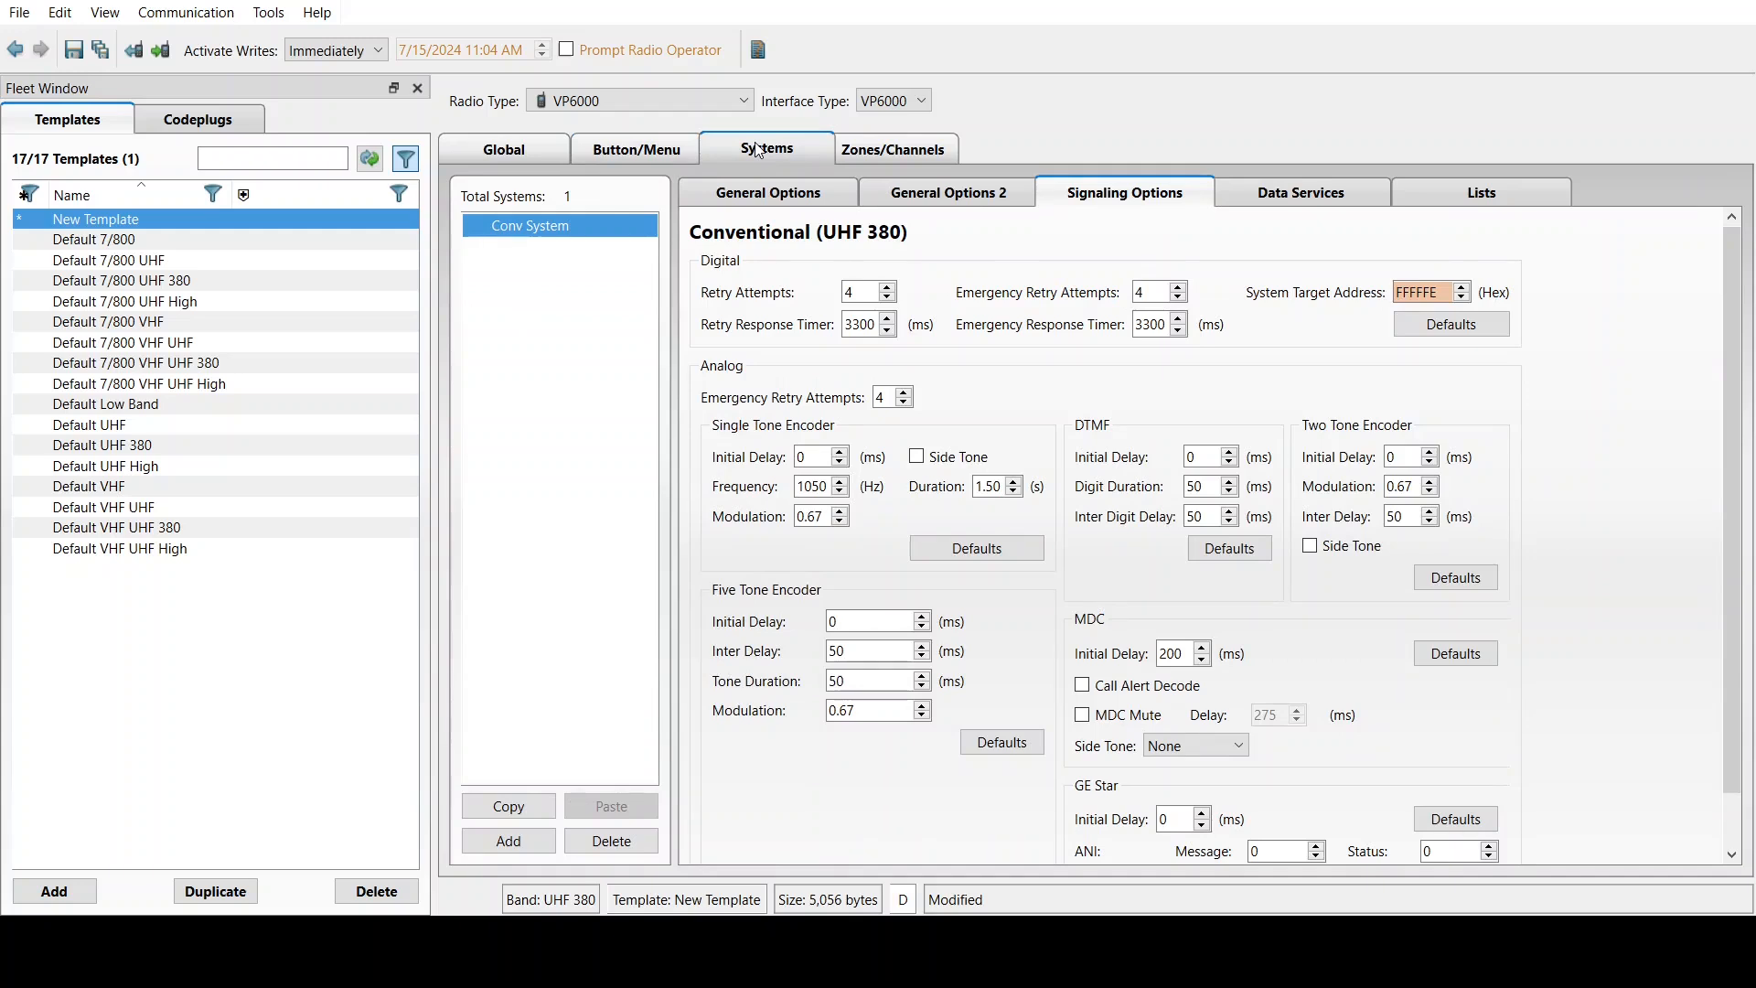
click(779, 202)
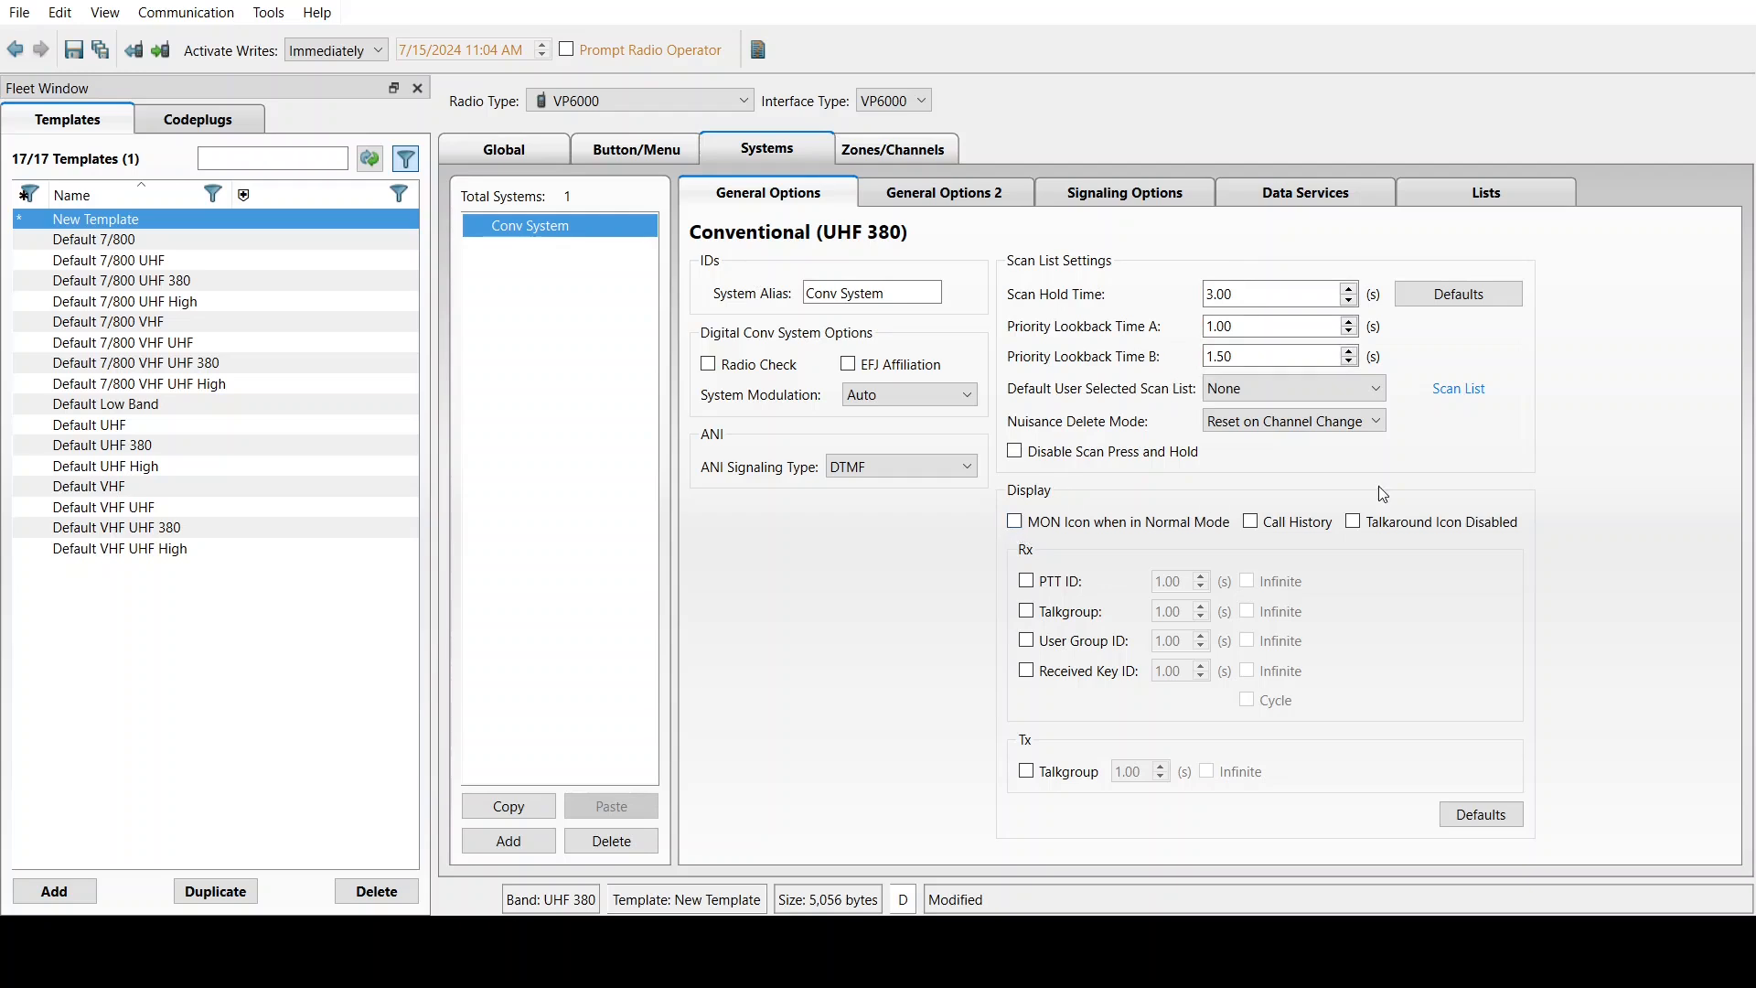
click(1027, 581)
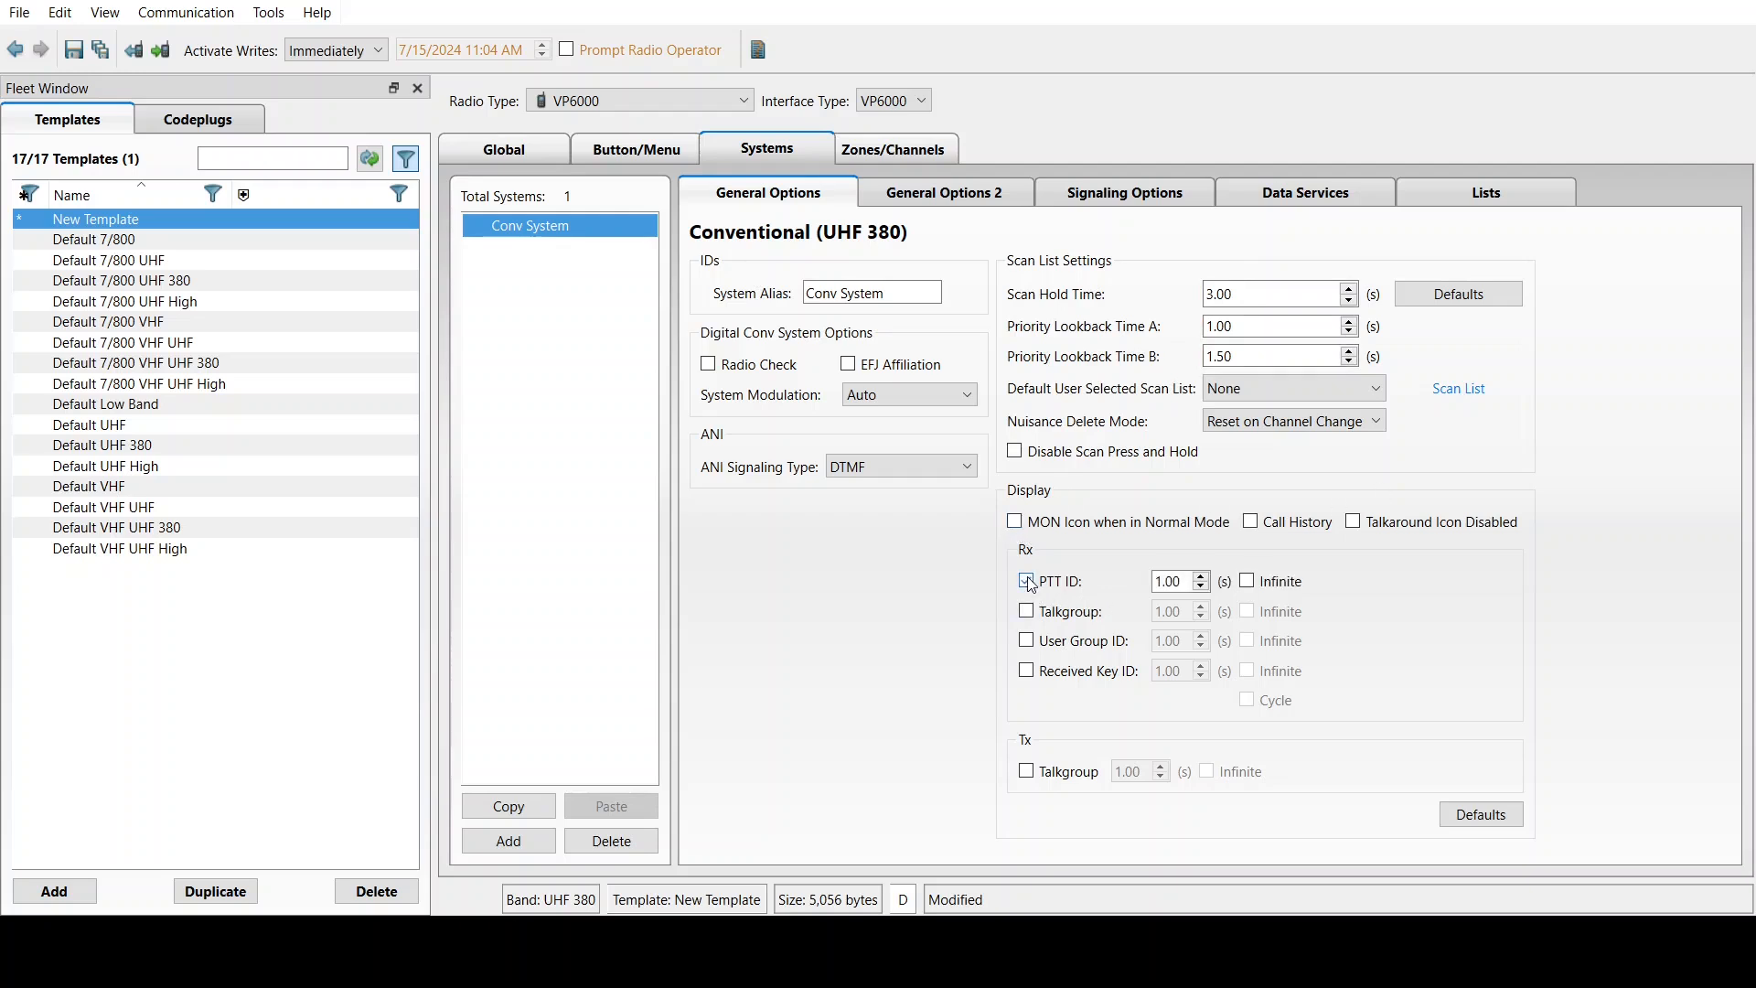
click(1028, 672)
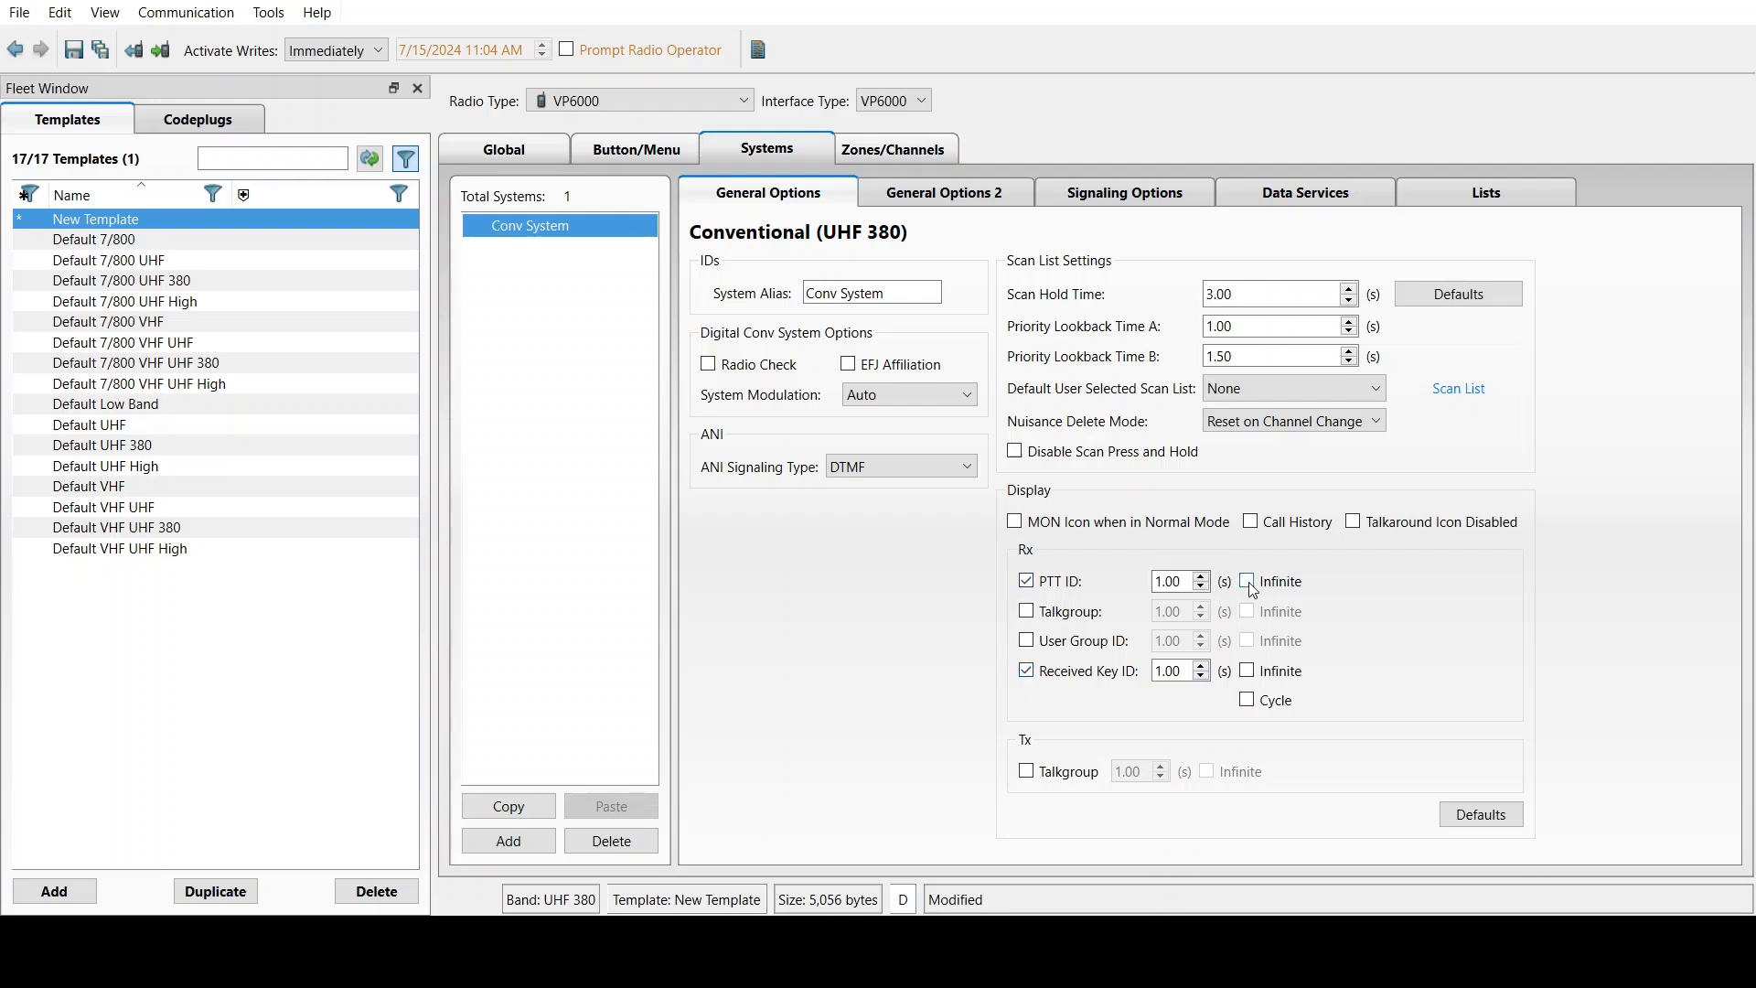
click(1247, 700)
click(924, 192)
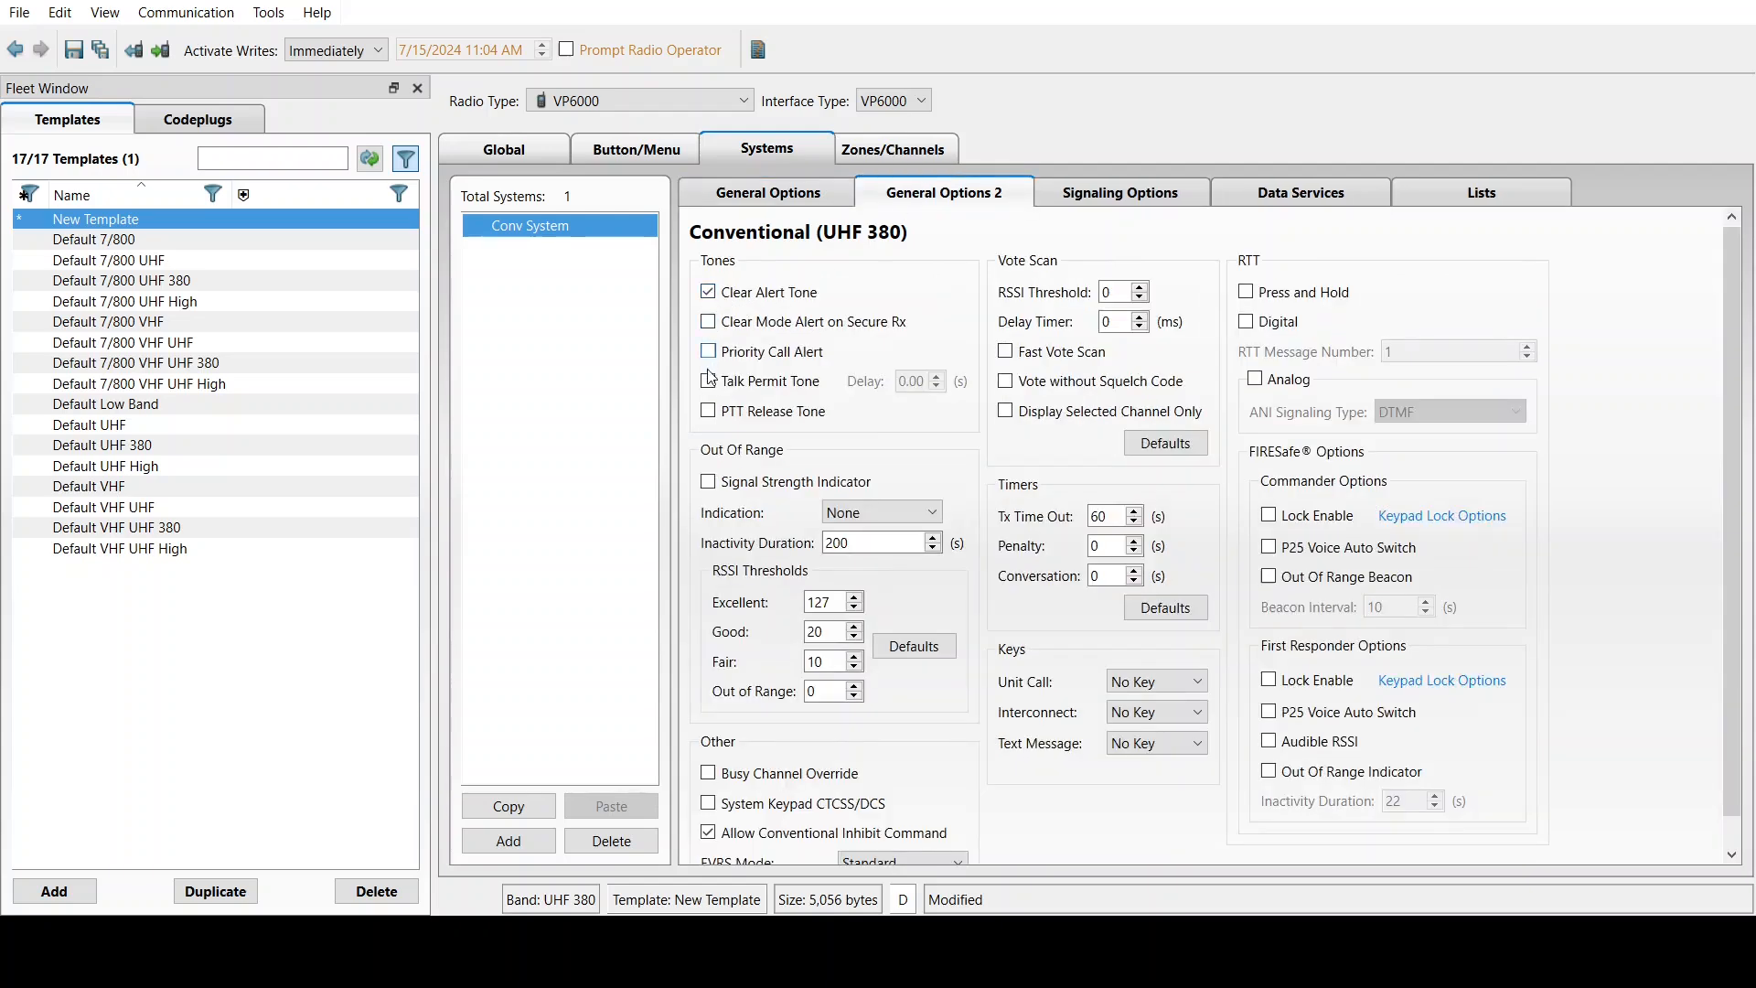
Enable PTT Release Tone and the Signal Strength Indicator on General Options 2
click(710, 413)
click(709, 482)
click(1104, 201)
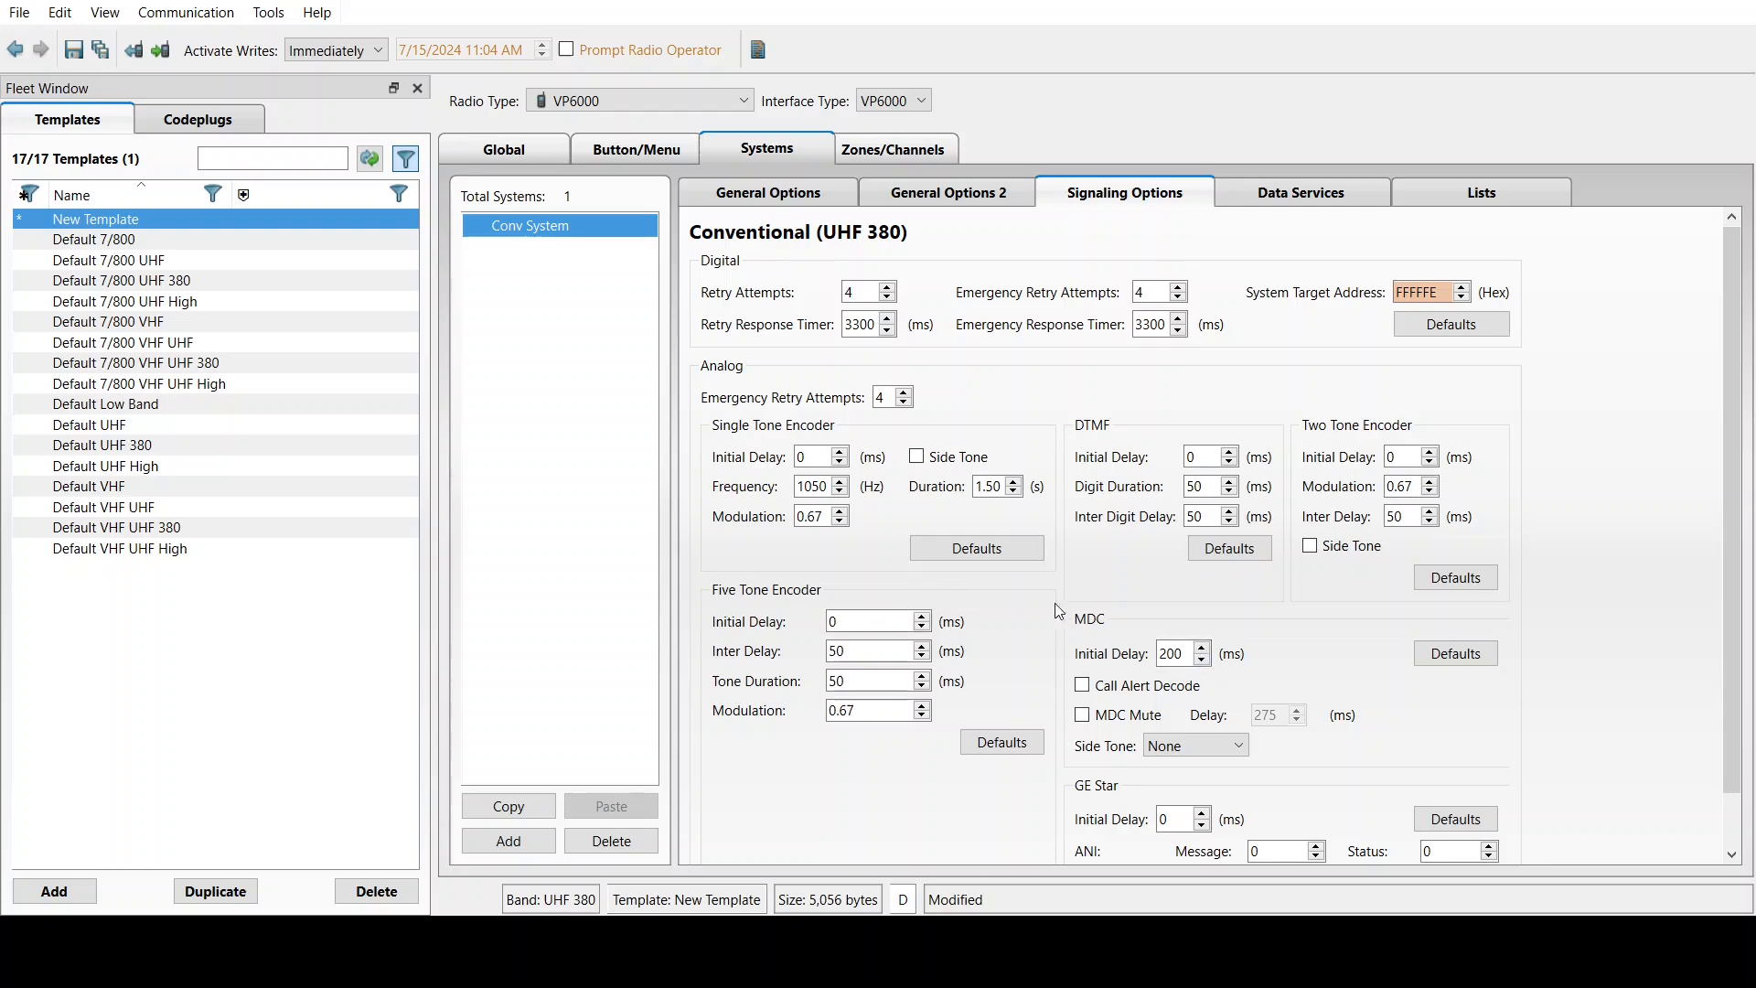
Enable MDC Call Alert Decode and MDC Mute with a 275 ms delay
drag(1738, 615, 1737, 669)
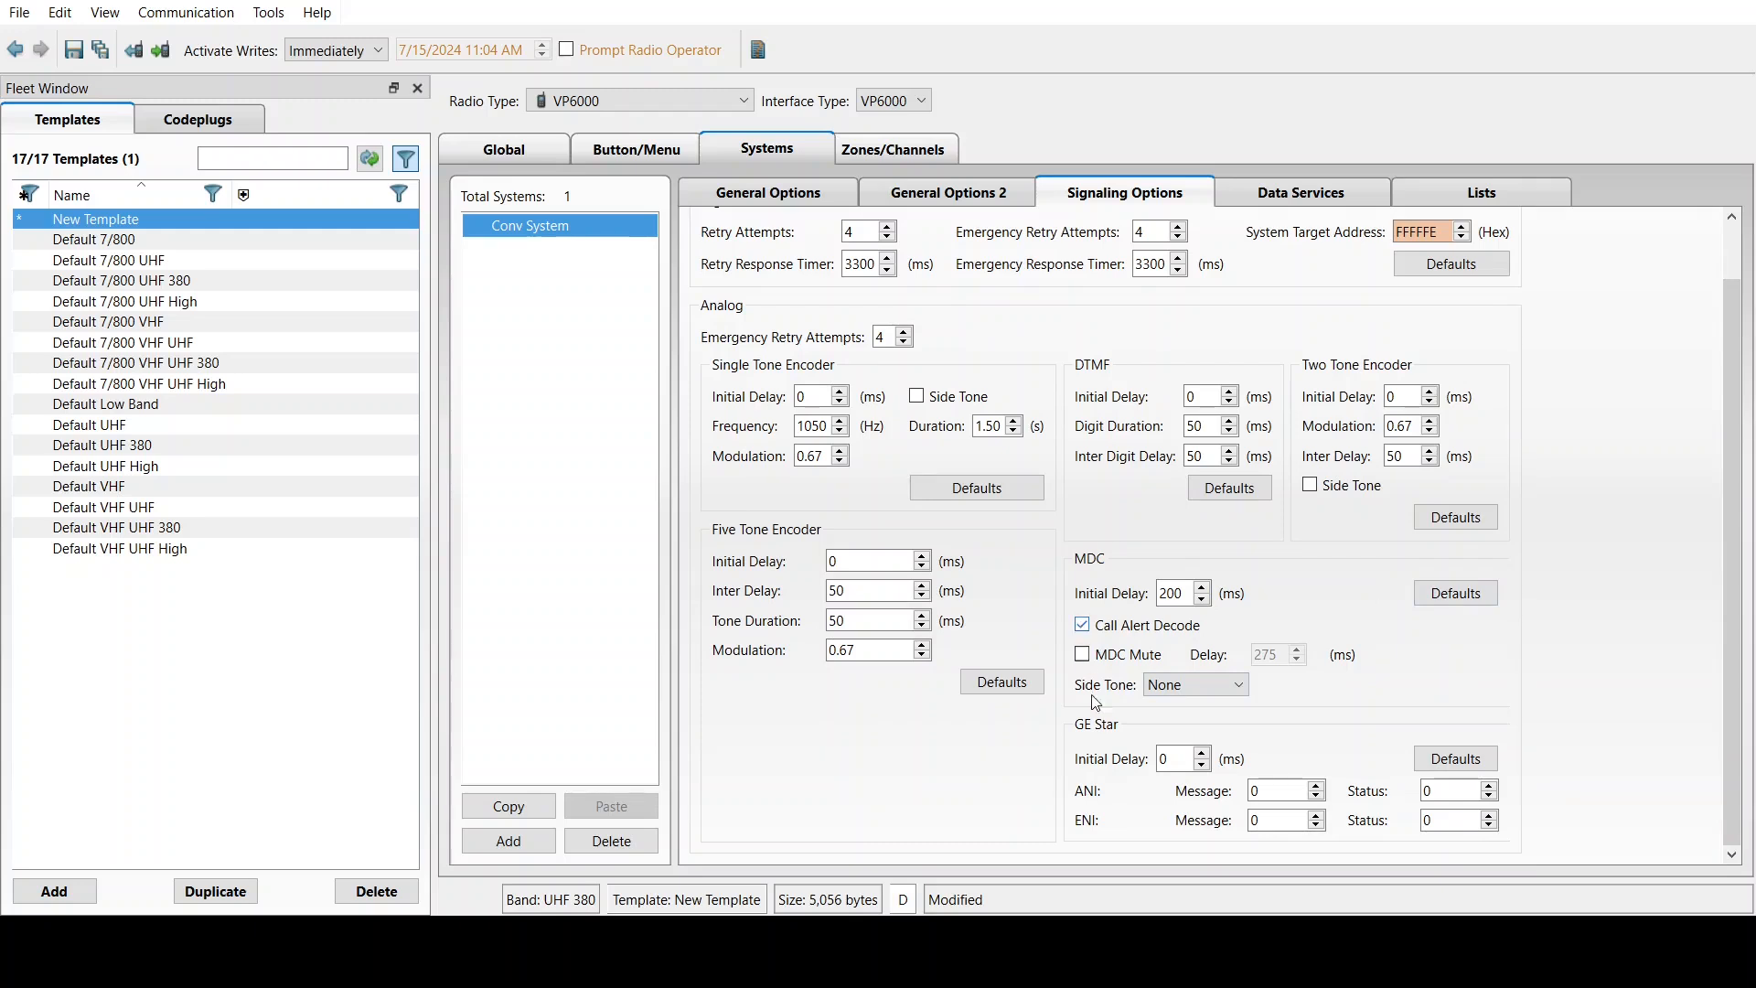
click(1083, 654)
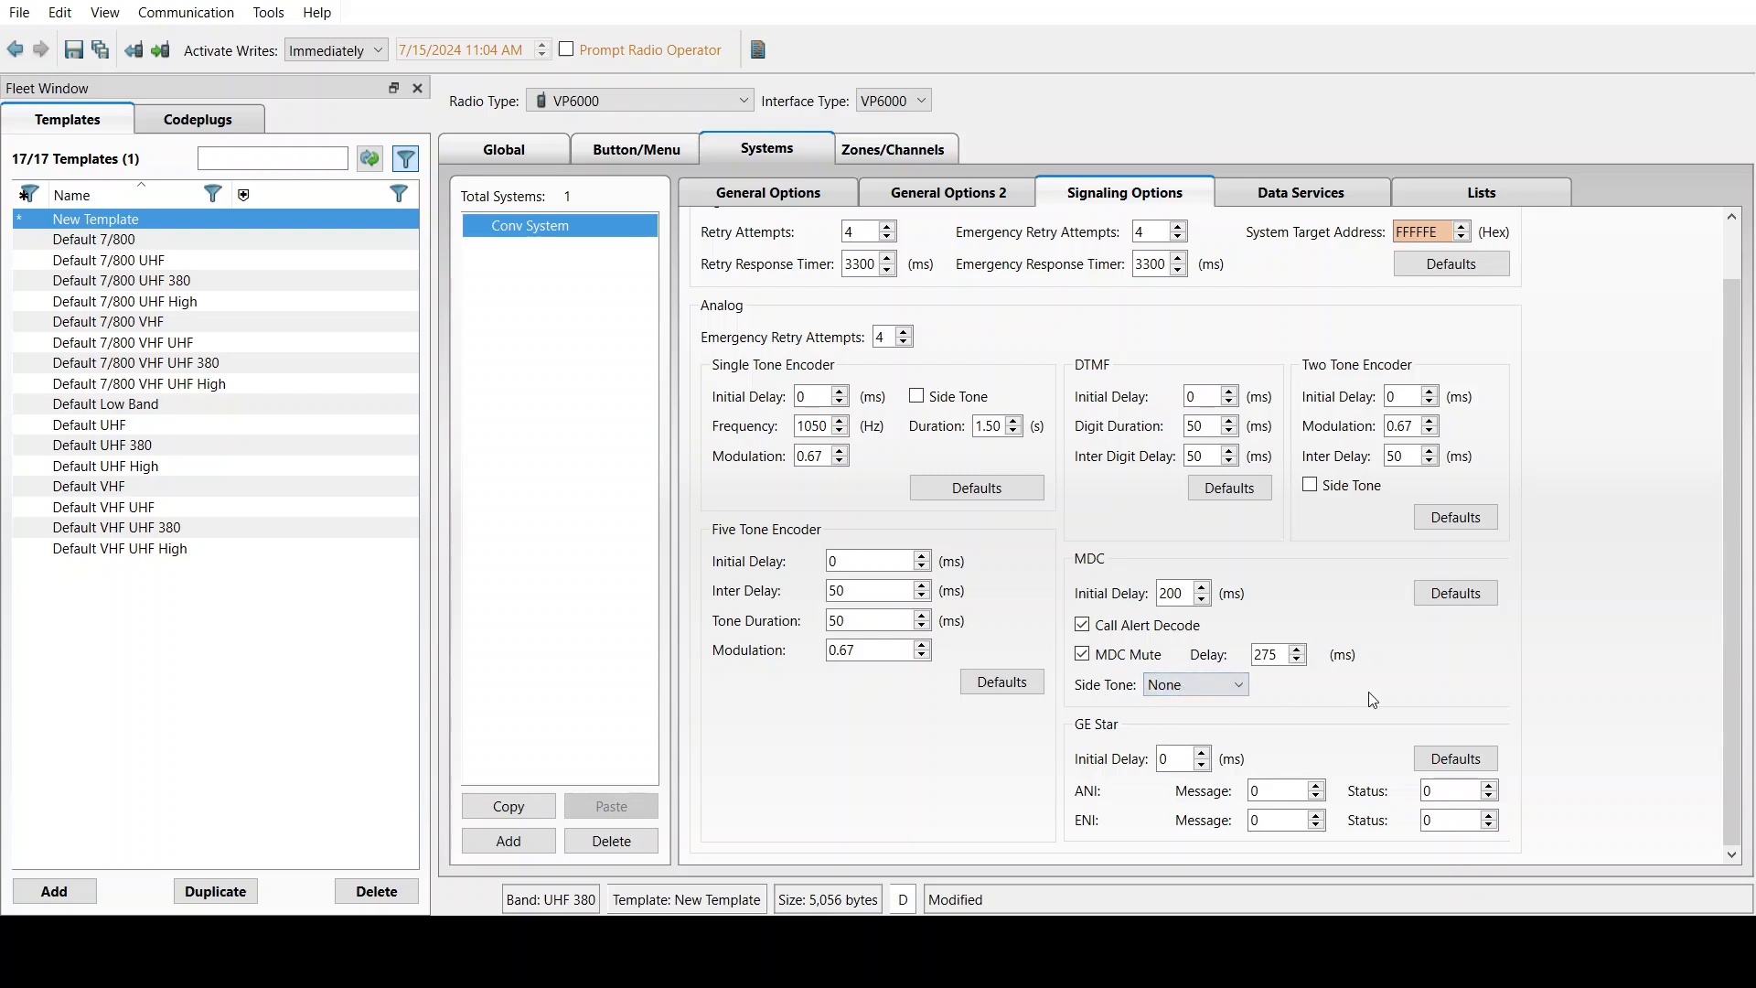
click(1278, 206)
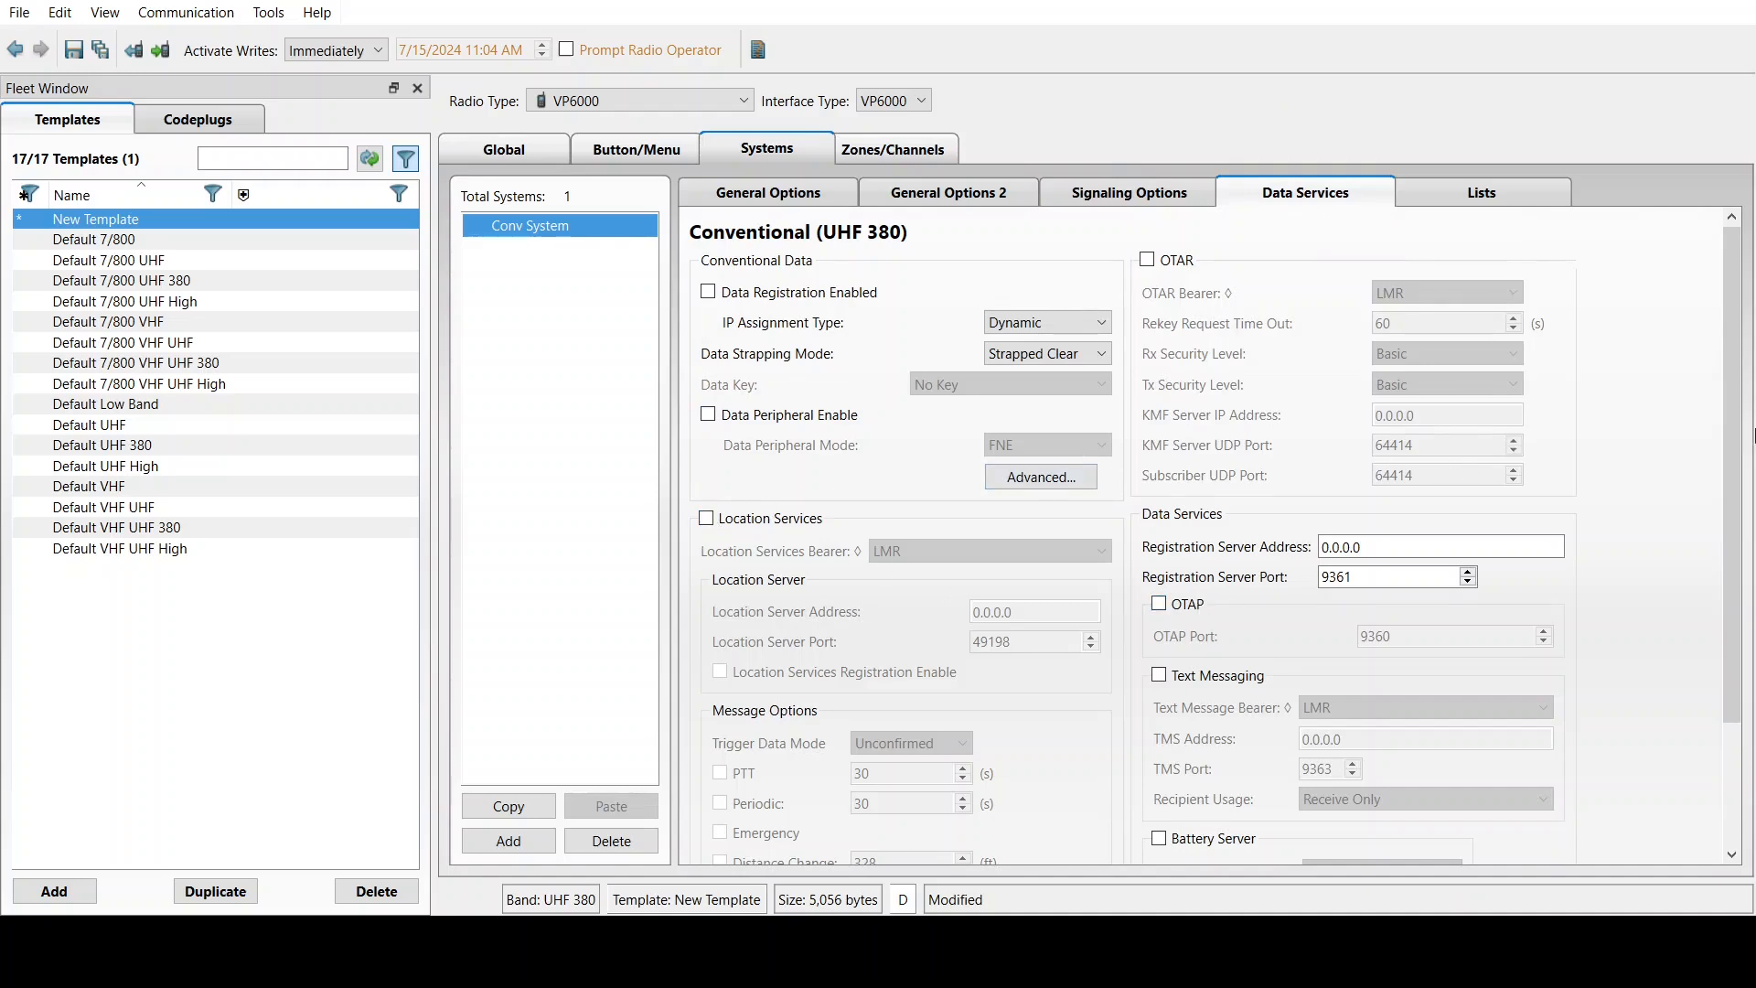
scroll(1723, 575, down, 3)
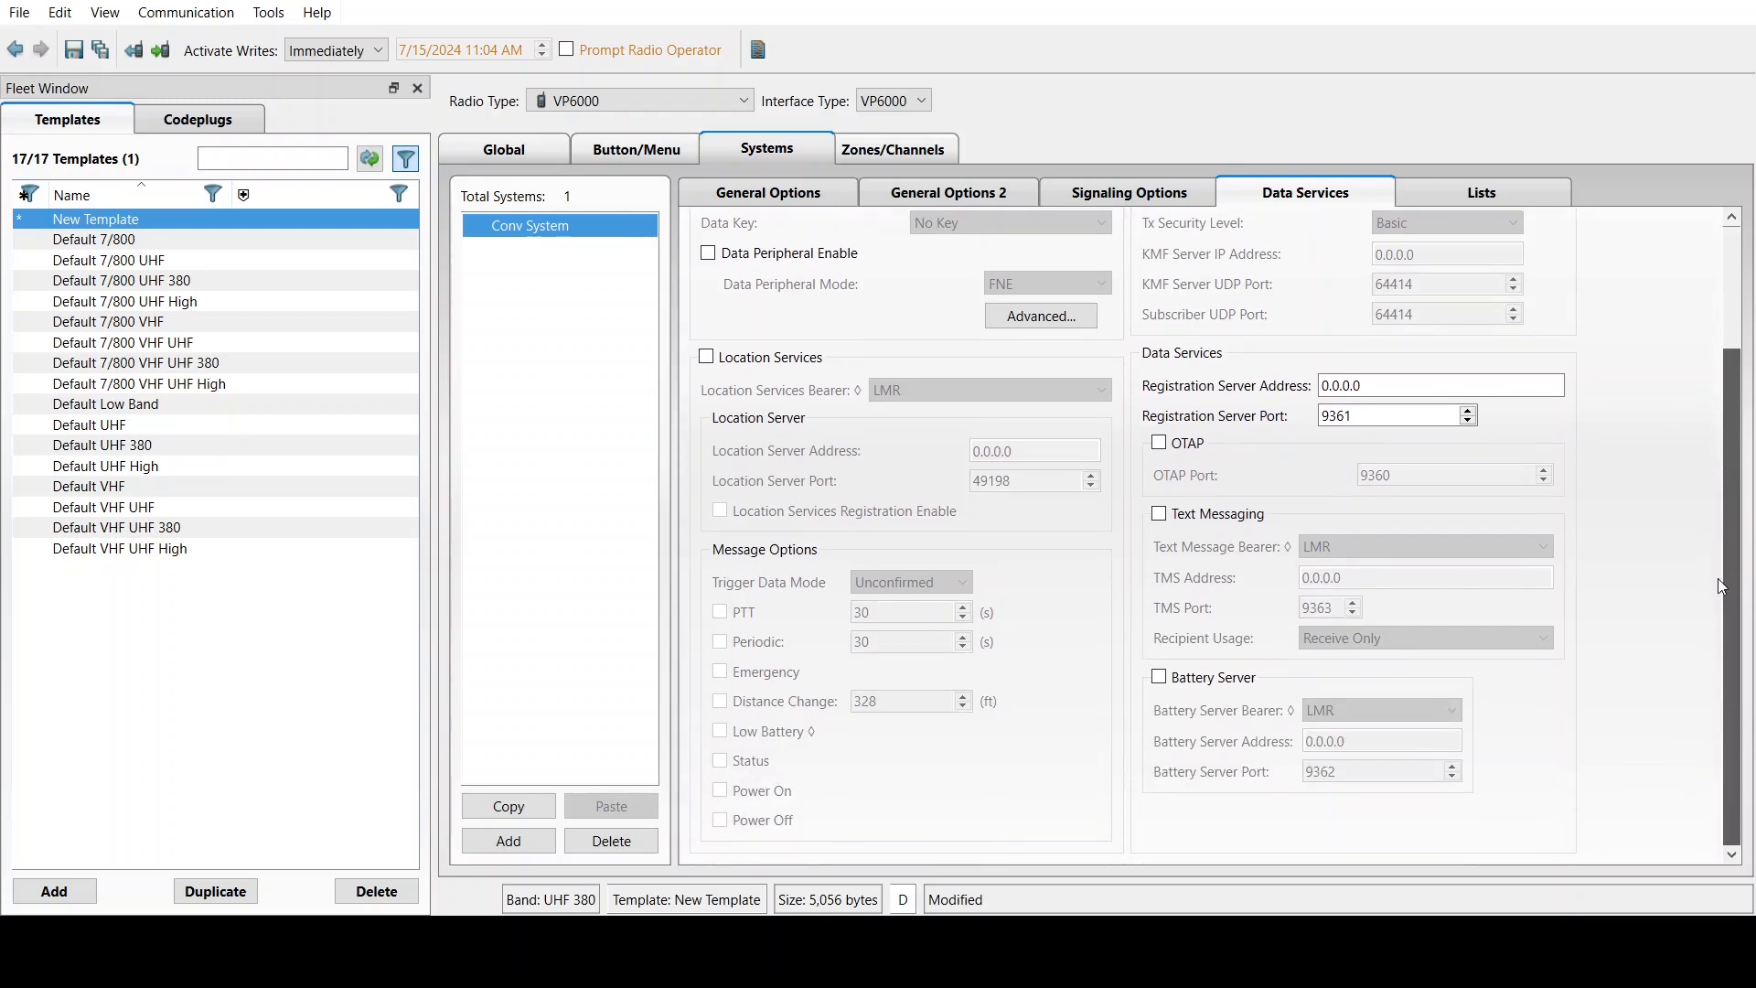
Switch Text Messaging on and back off, leaving data services unchanged
click(1374, 385)
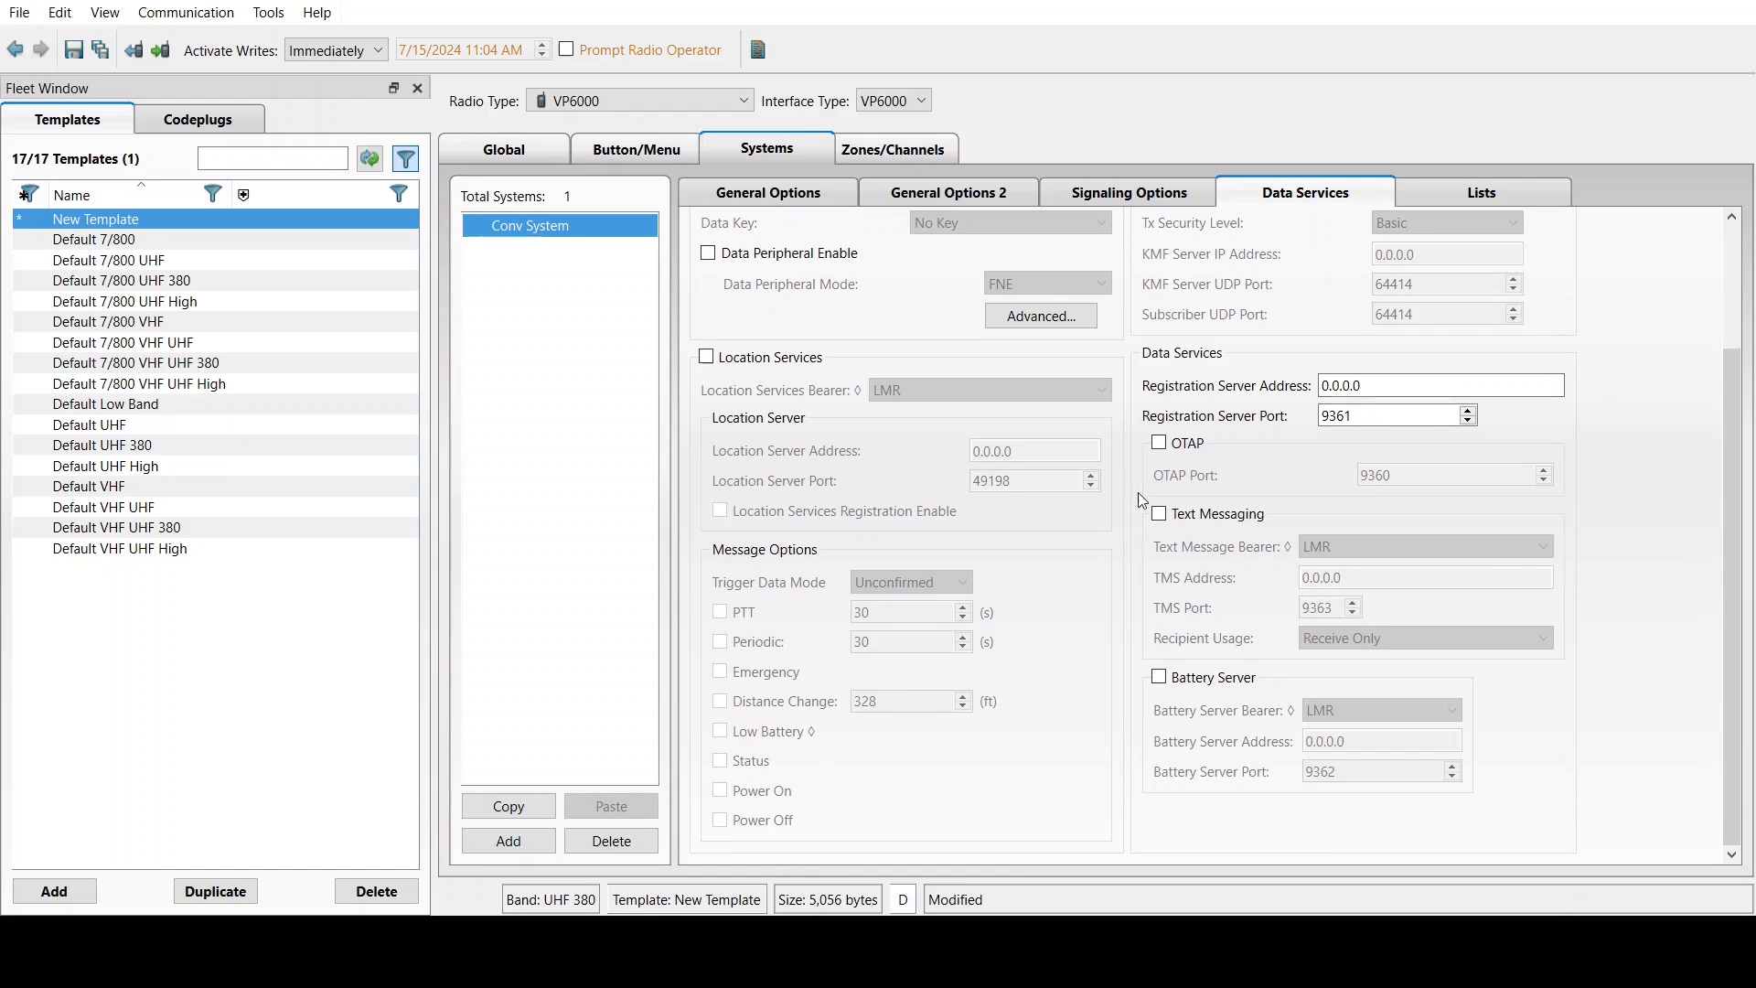
click(1165, 515)
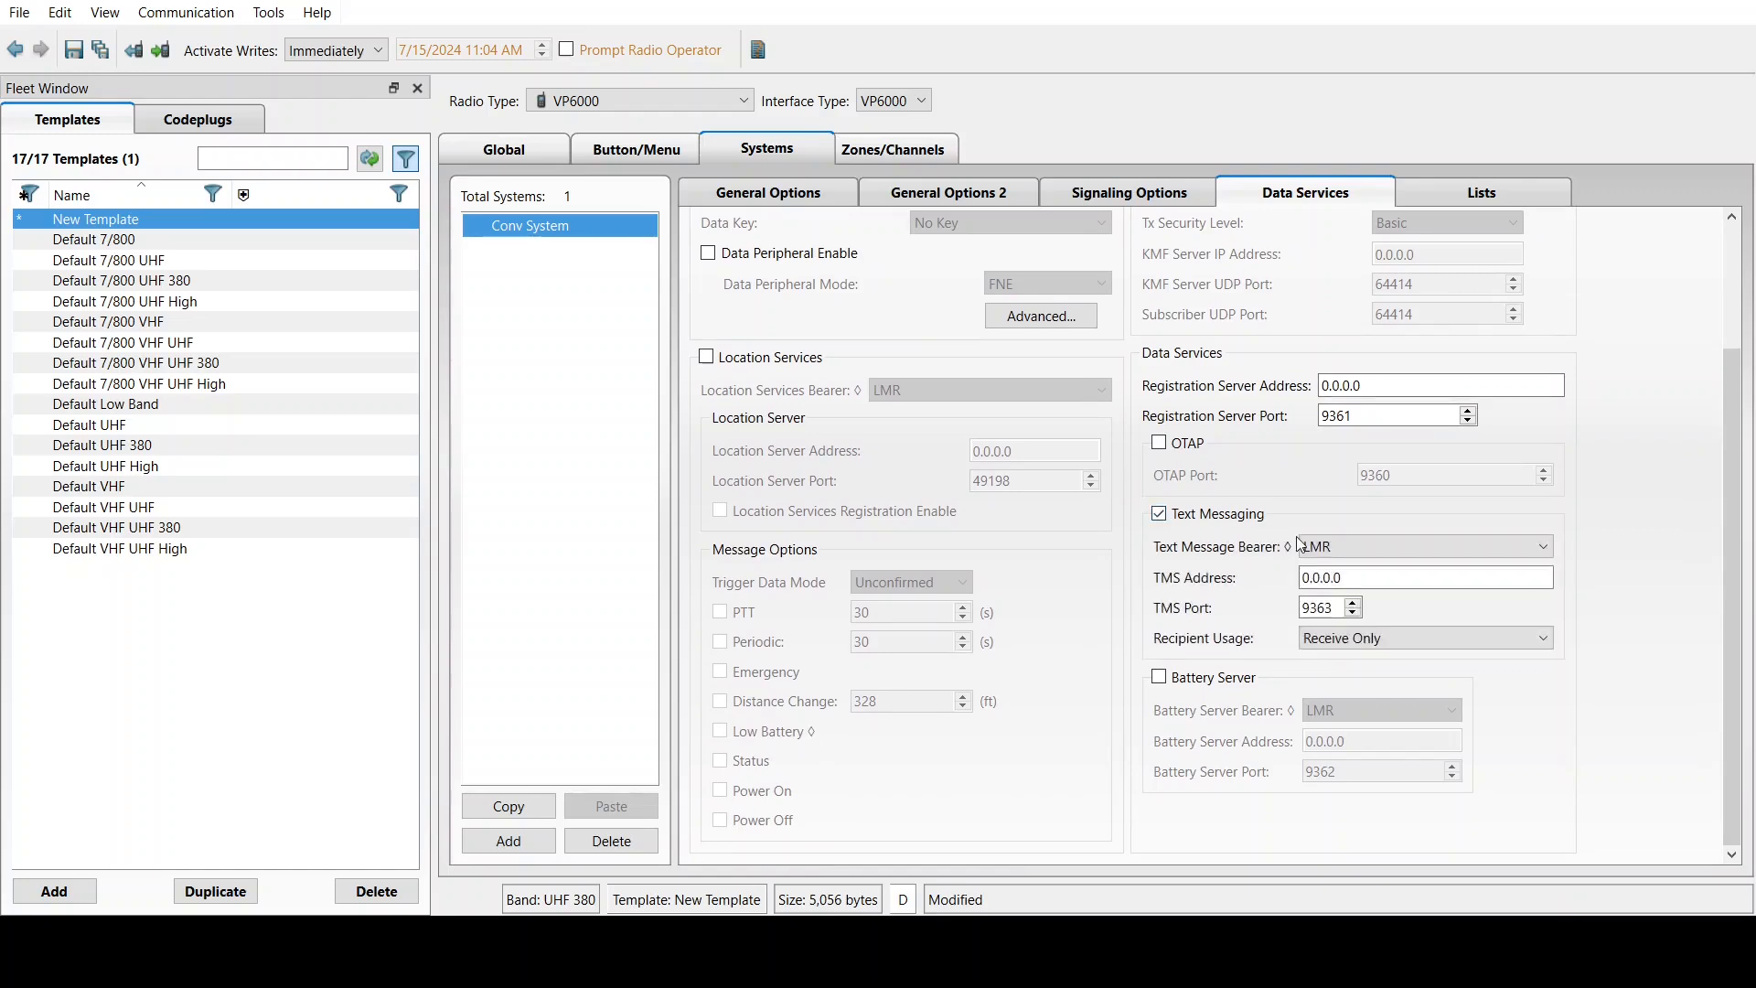
click(1160, 513)
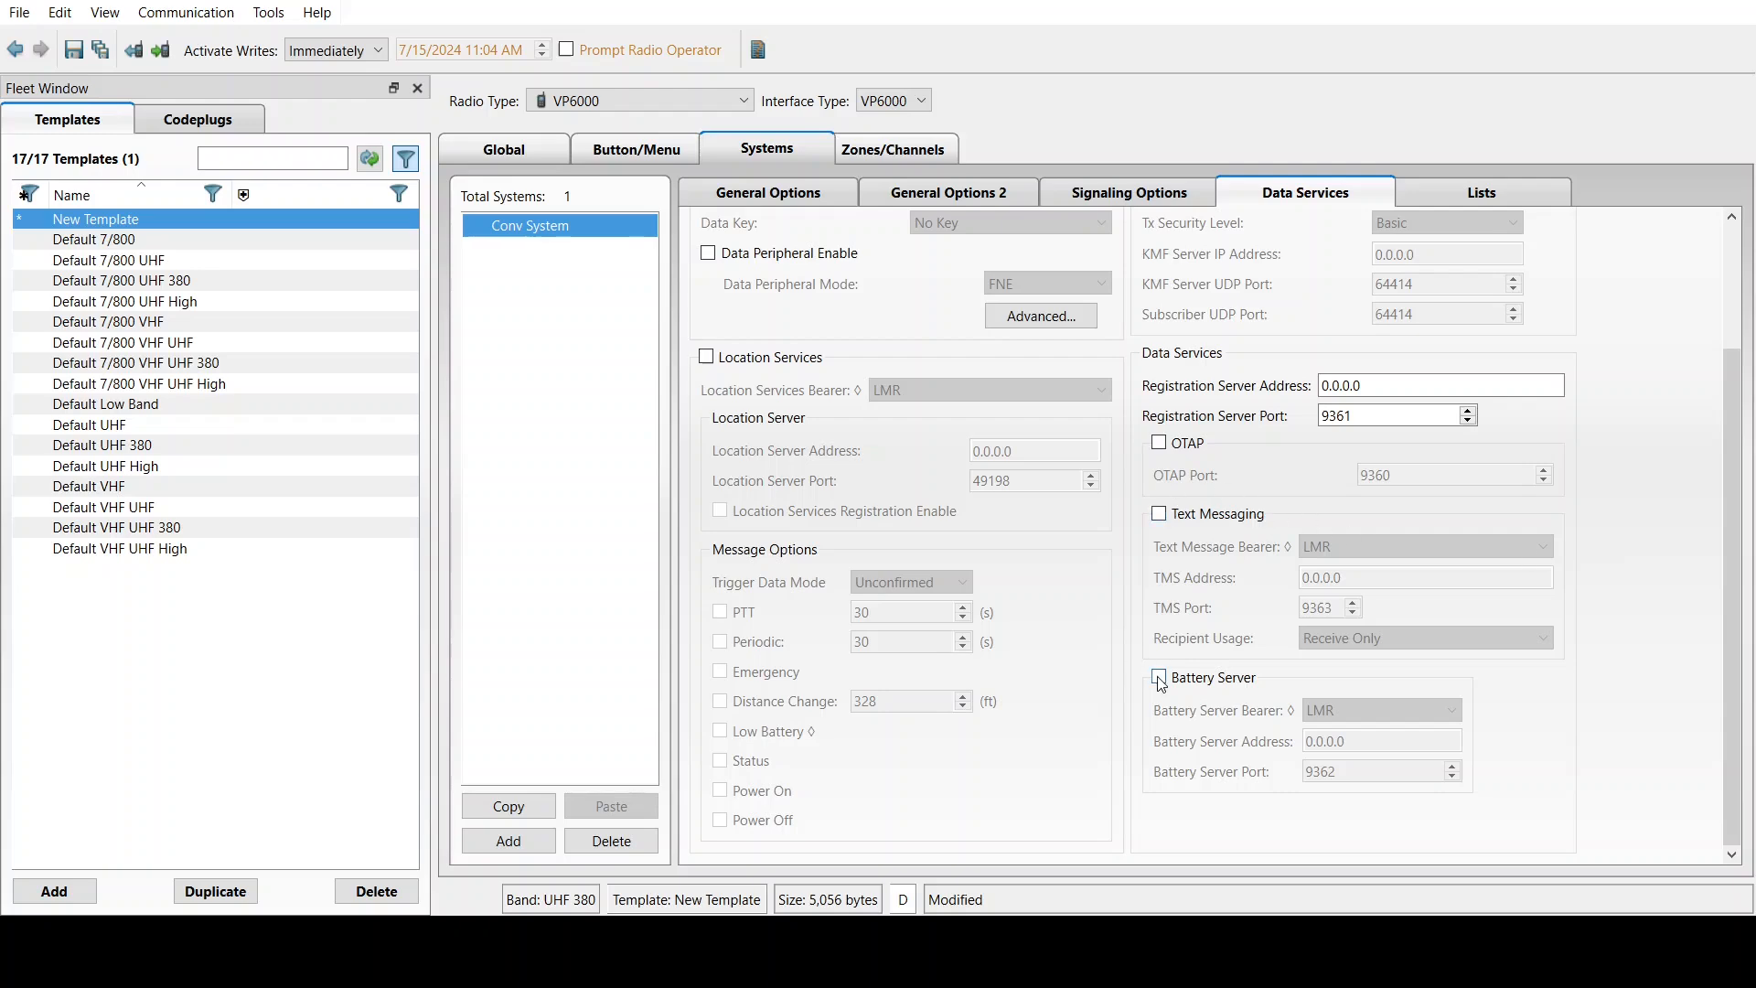
scroll(1742, 601, up, 3)
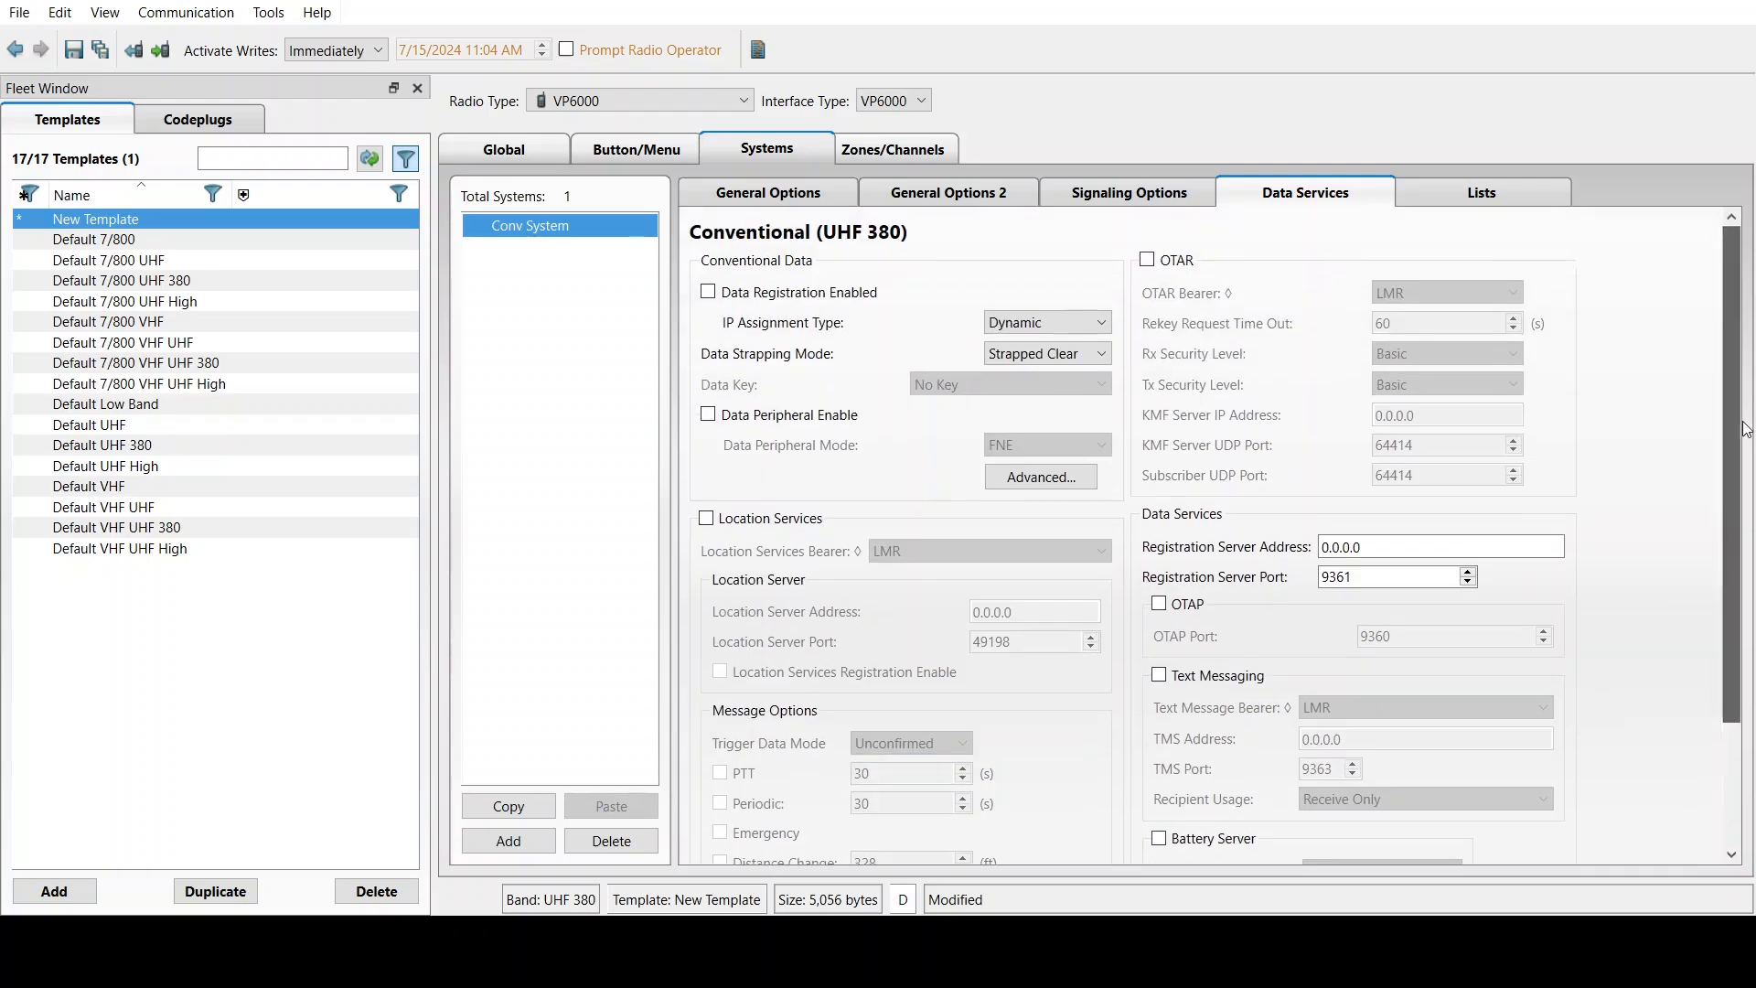
click(1463, 195)
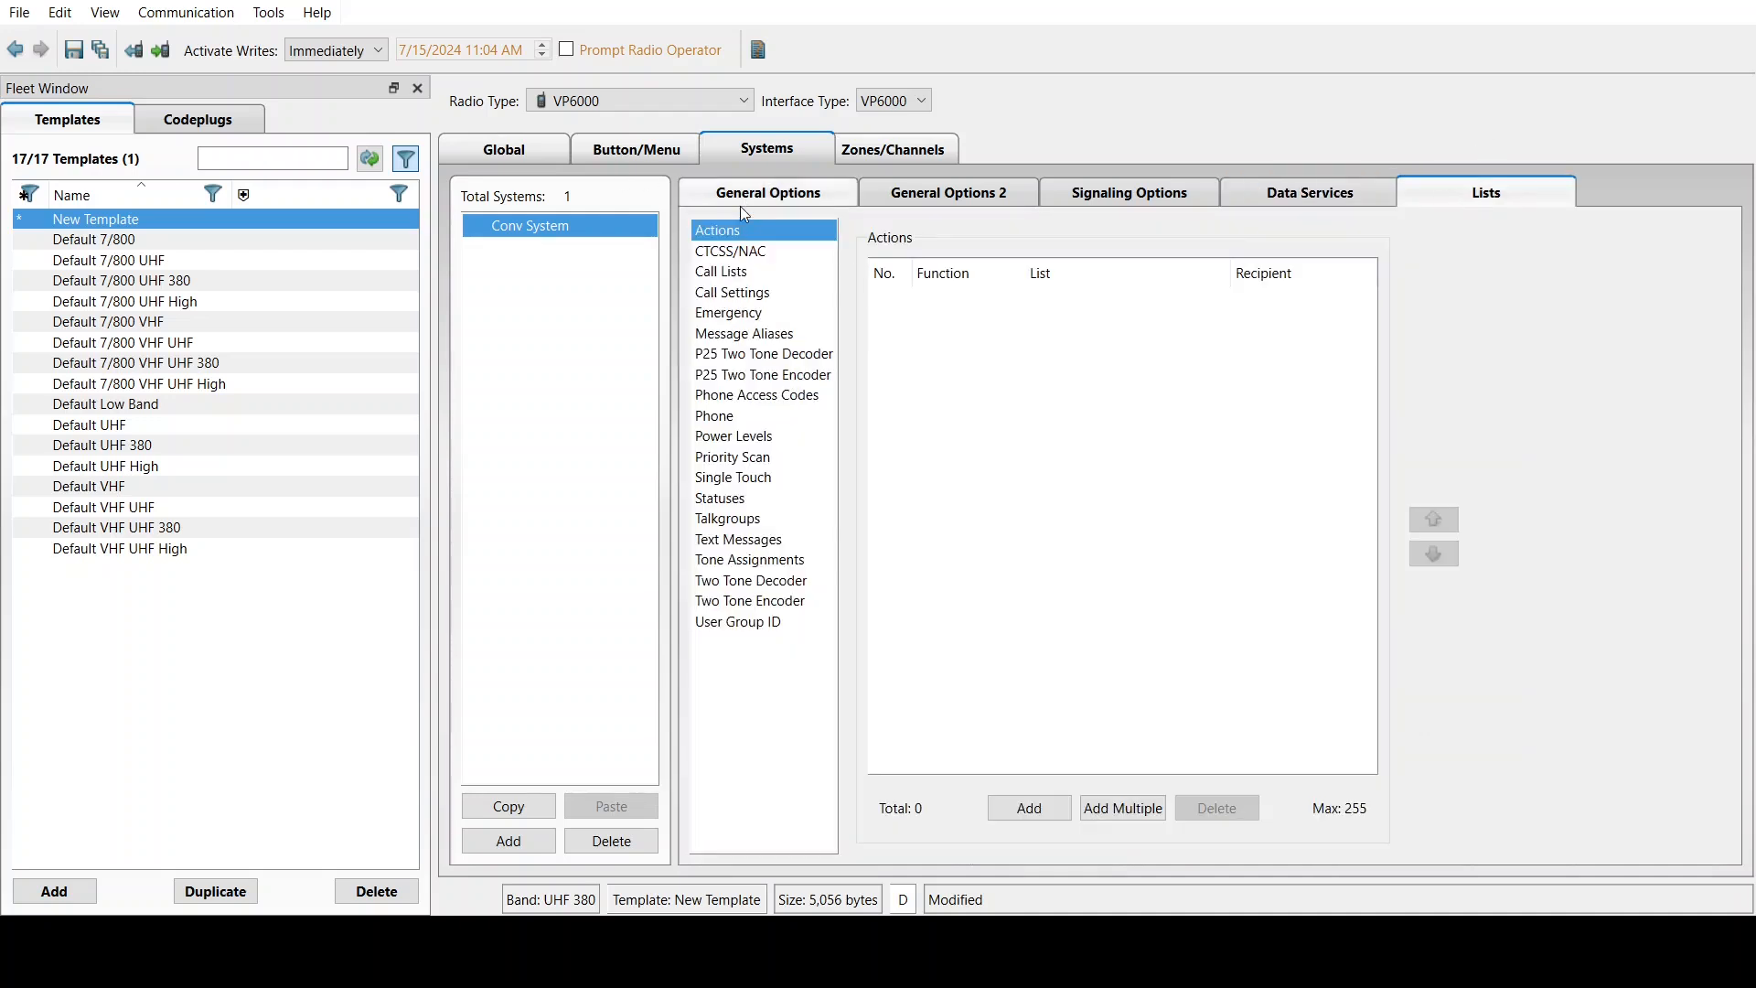
Add CTCSS/NAC entry 1 with NAC 659 (293 hex) and 67.0 CTCSS for Tx and Rx
click(757, 256)
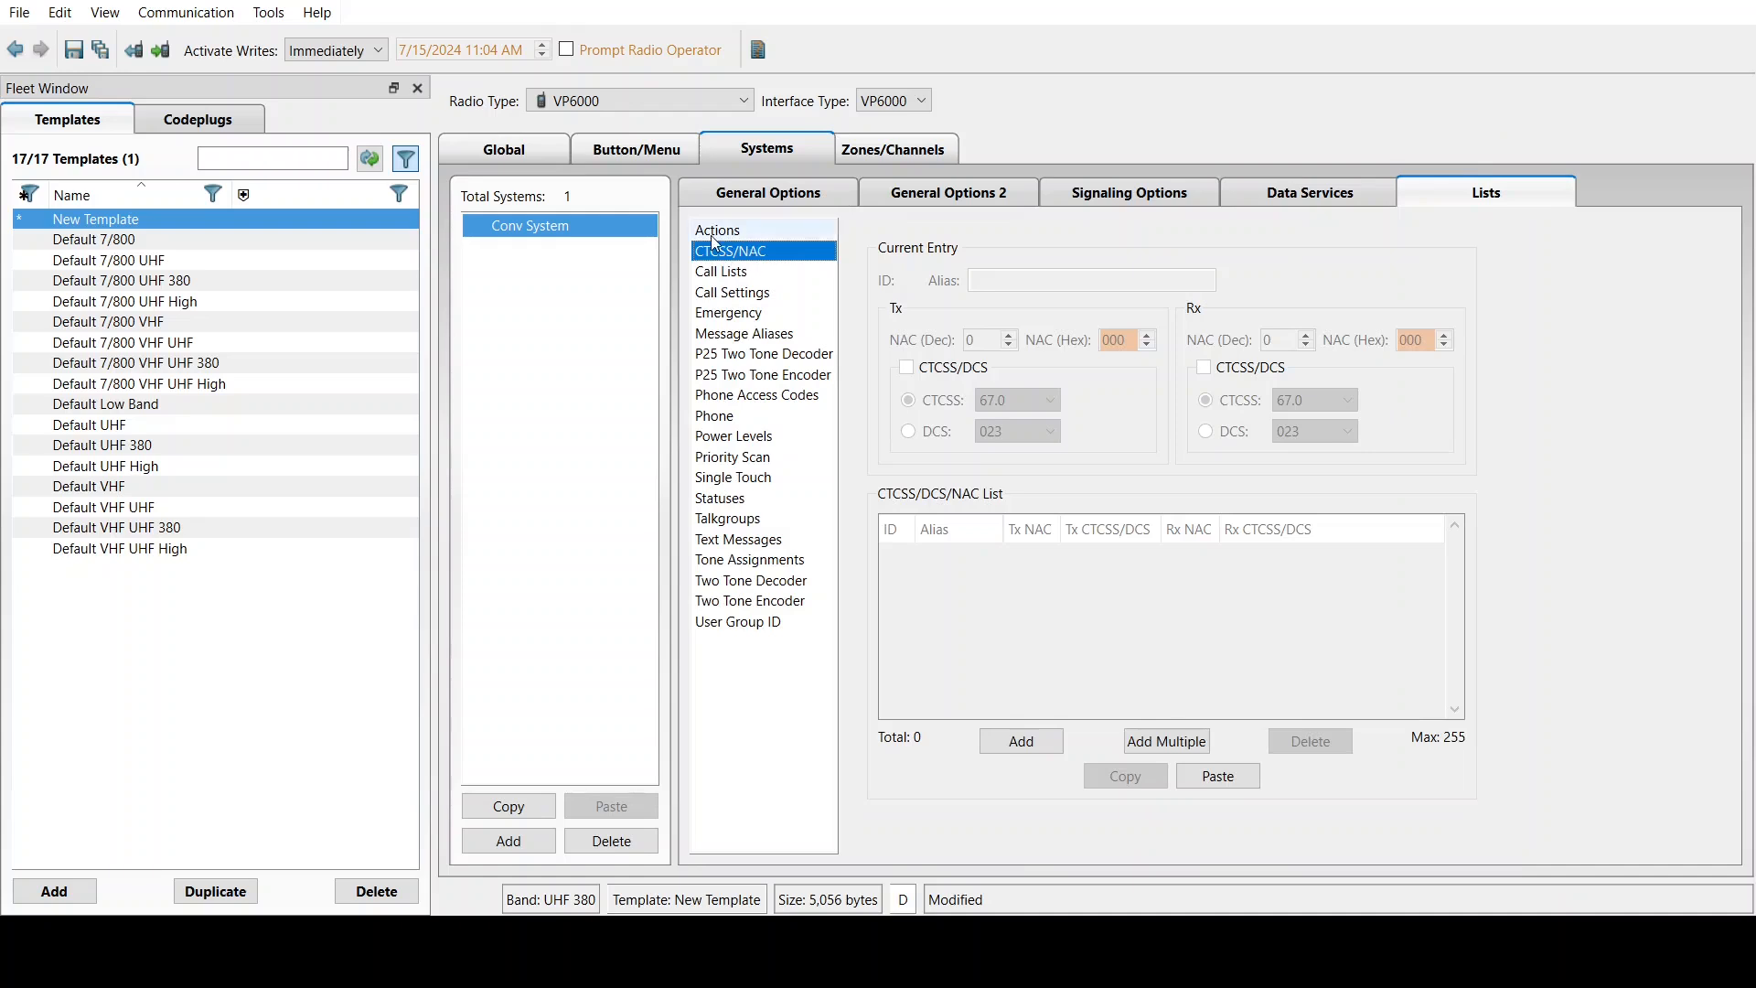
click(1028, 732)
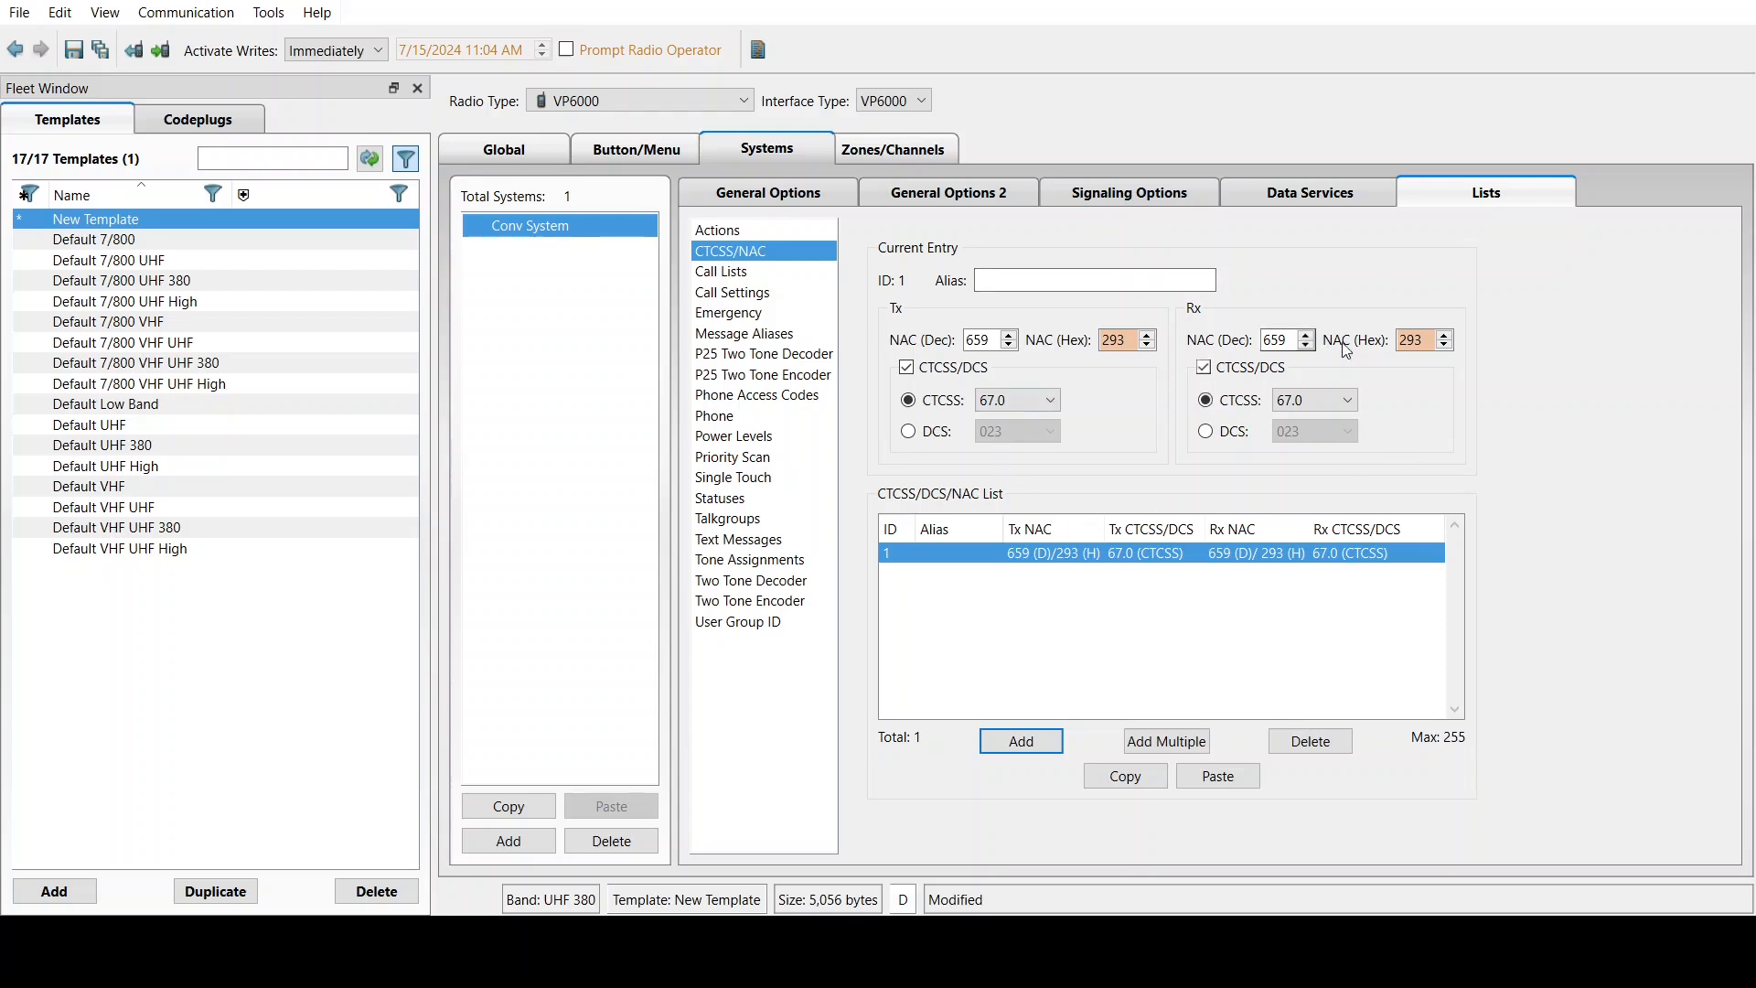
Add two call list entries and set the first to UNIT 1 with ID 1001
click(723, 271)
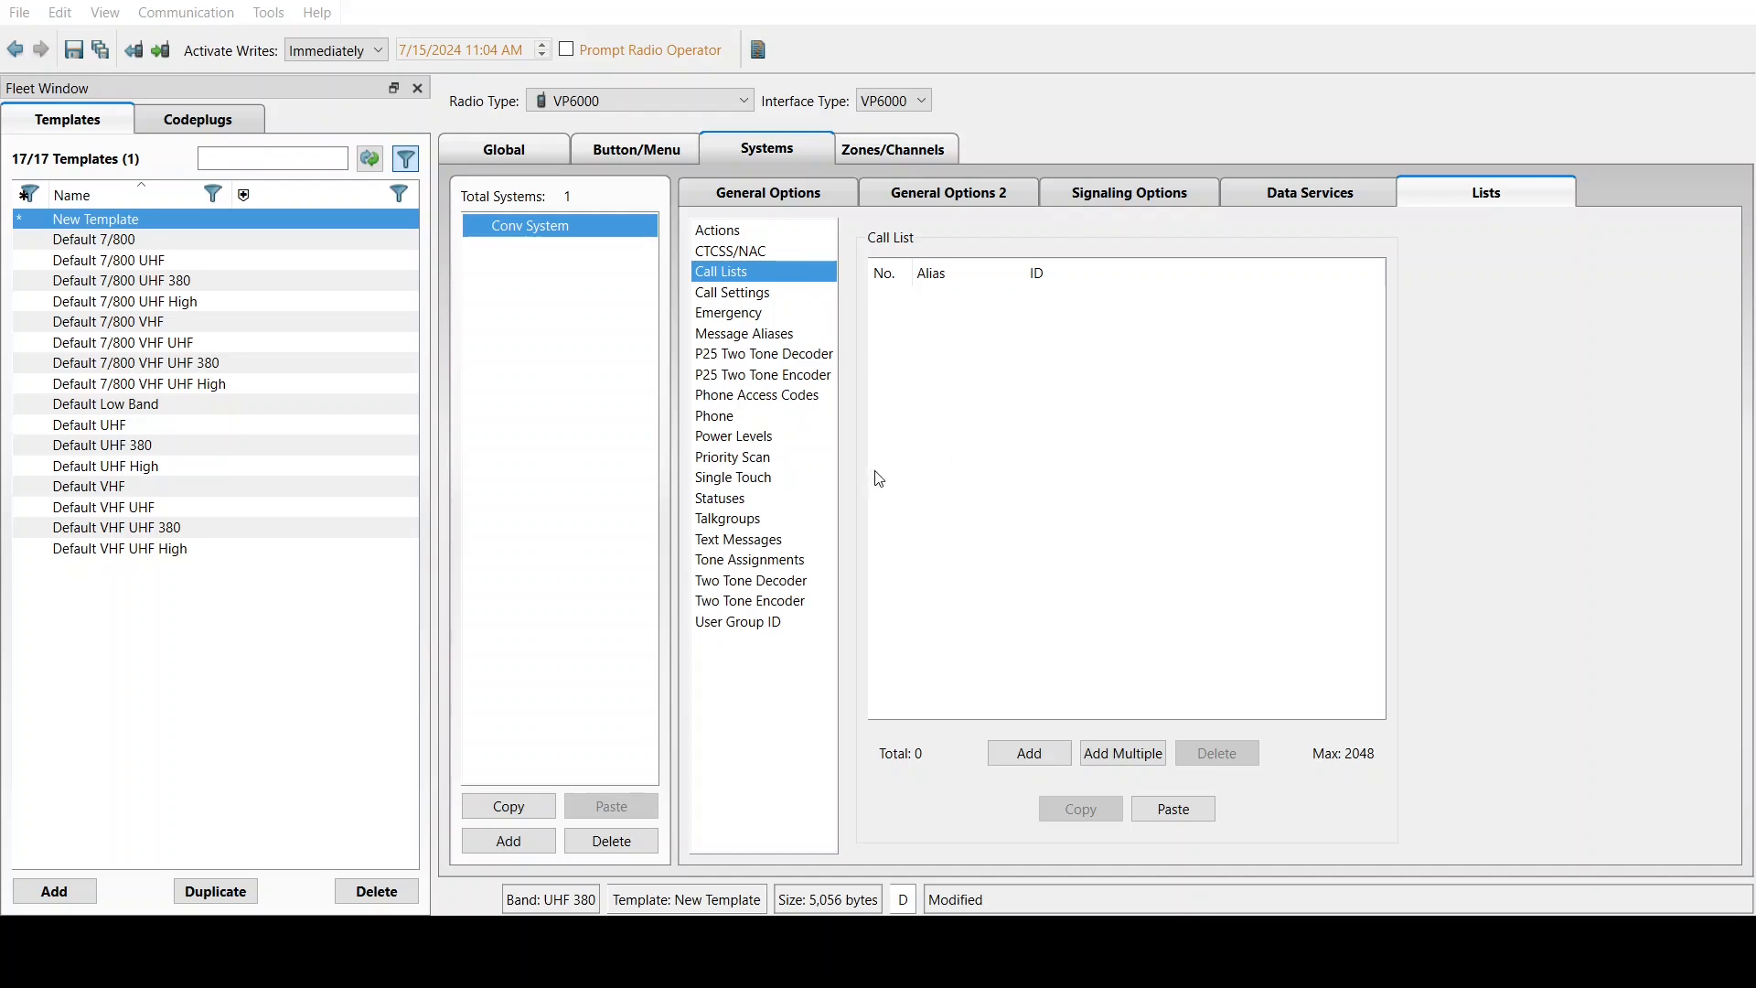
key(ctrl+v)
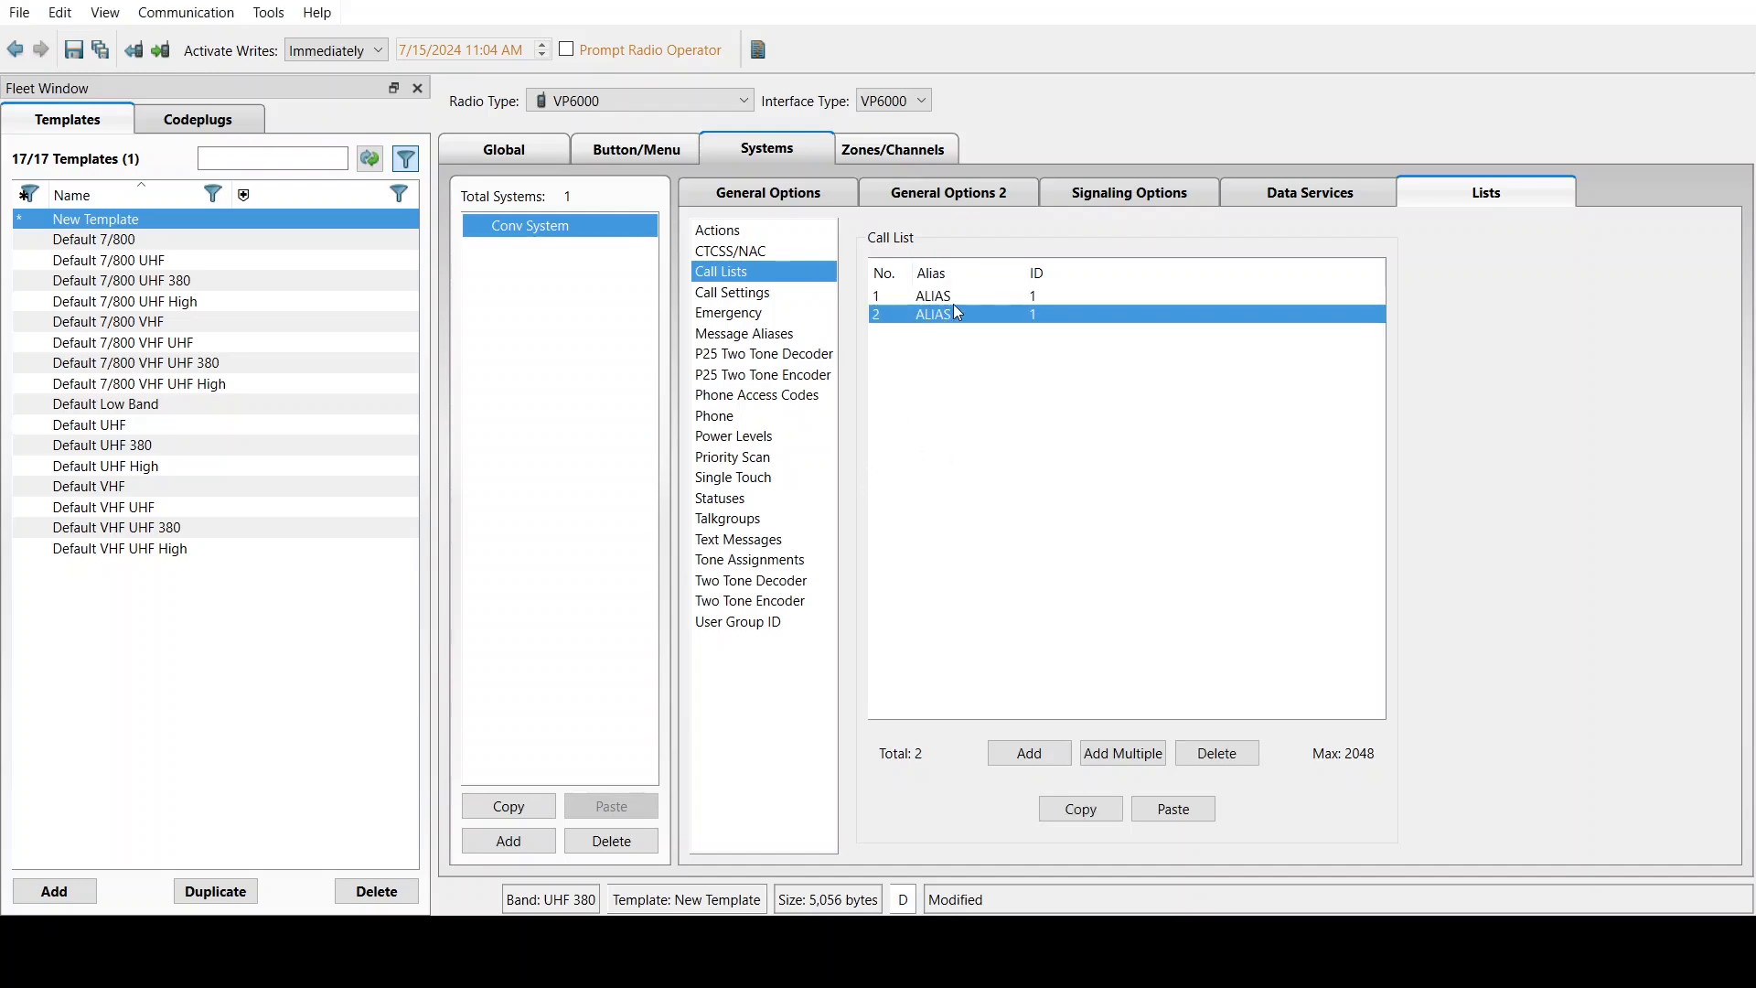
click(975, 294)
click(977, 294)
key(BackSpace)
key(BackSpace)
key(BackSpace)
key(BackSpace)
key(BackSpace)
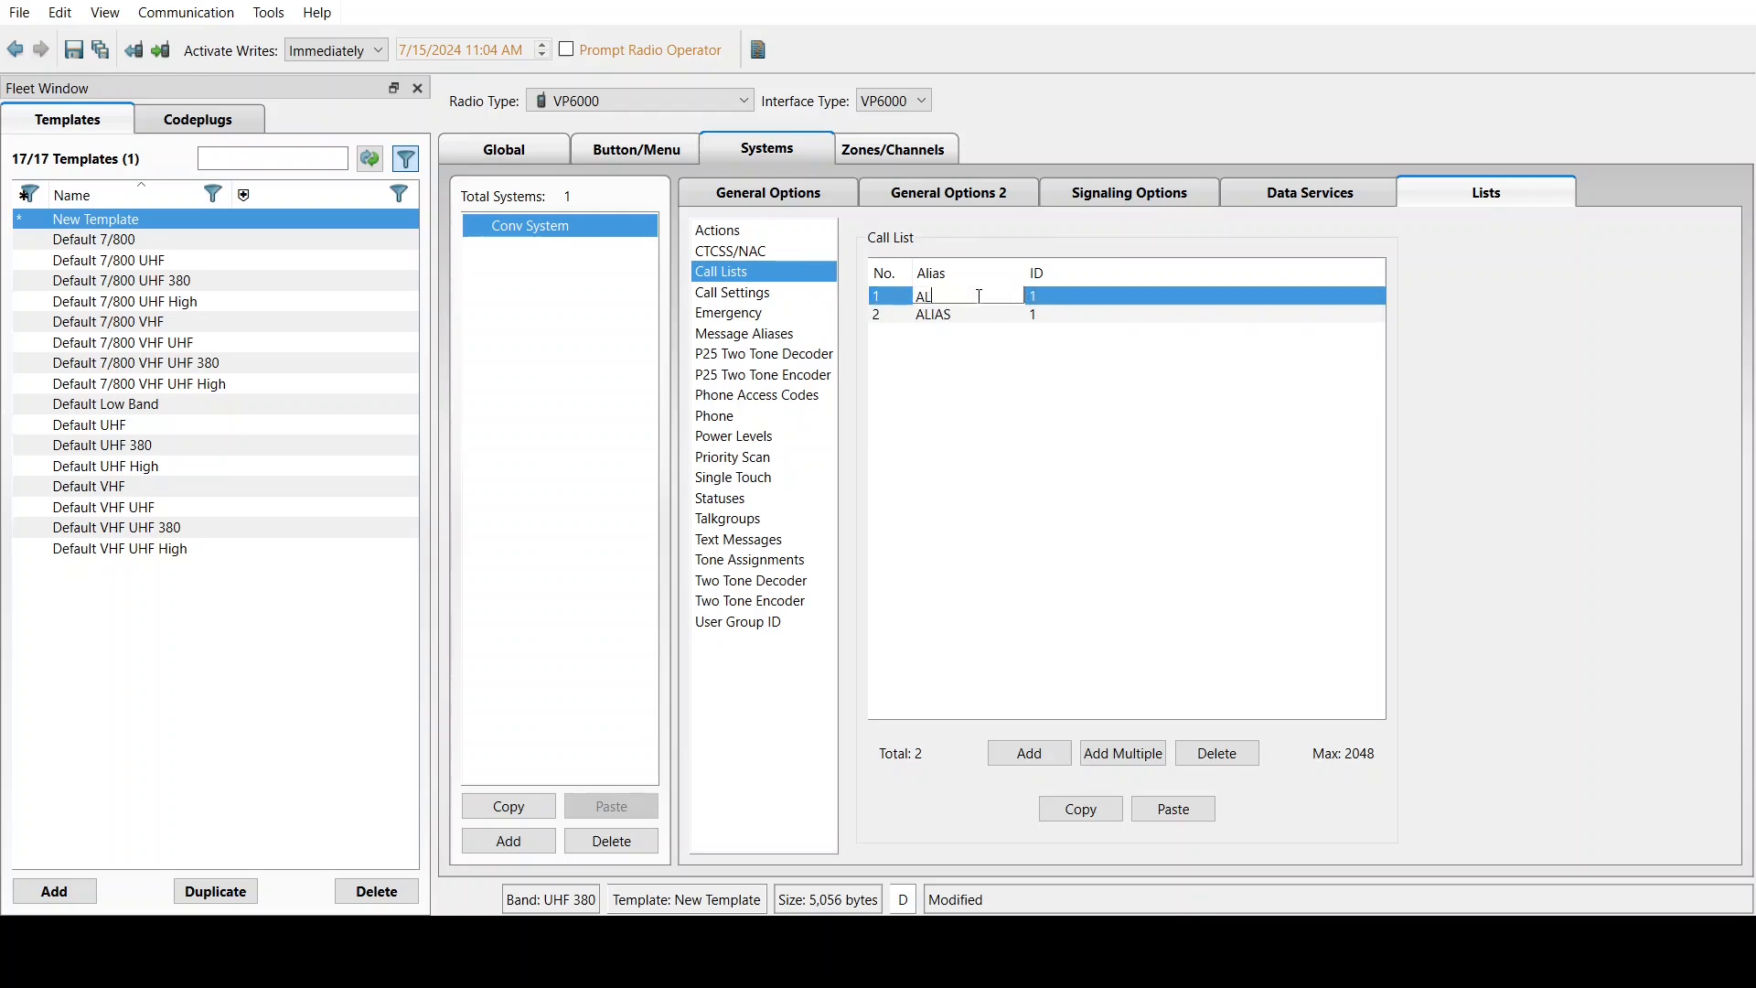
text(UNIT 1)
click(1057, 292)
text(1001)
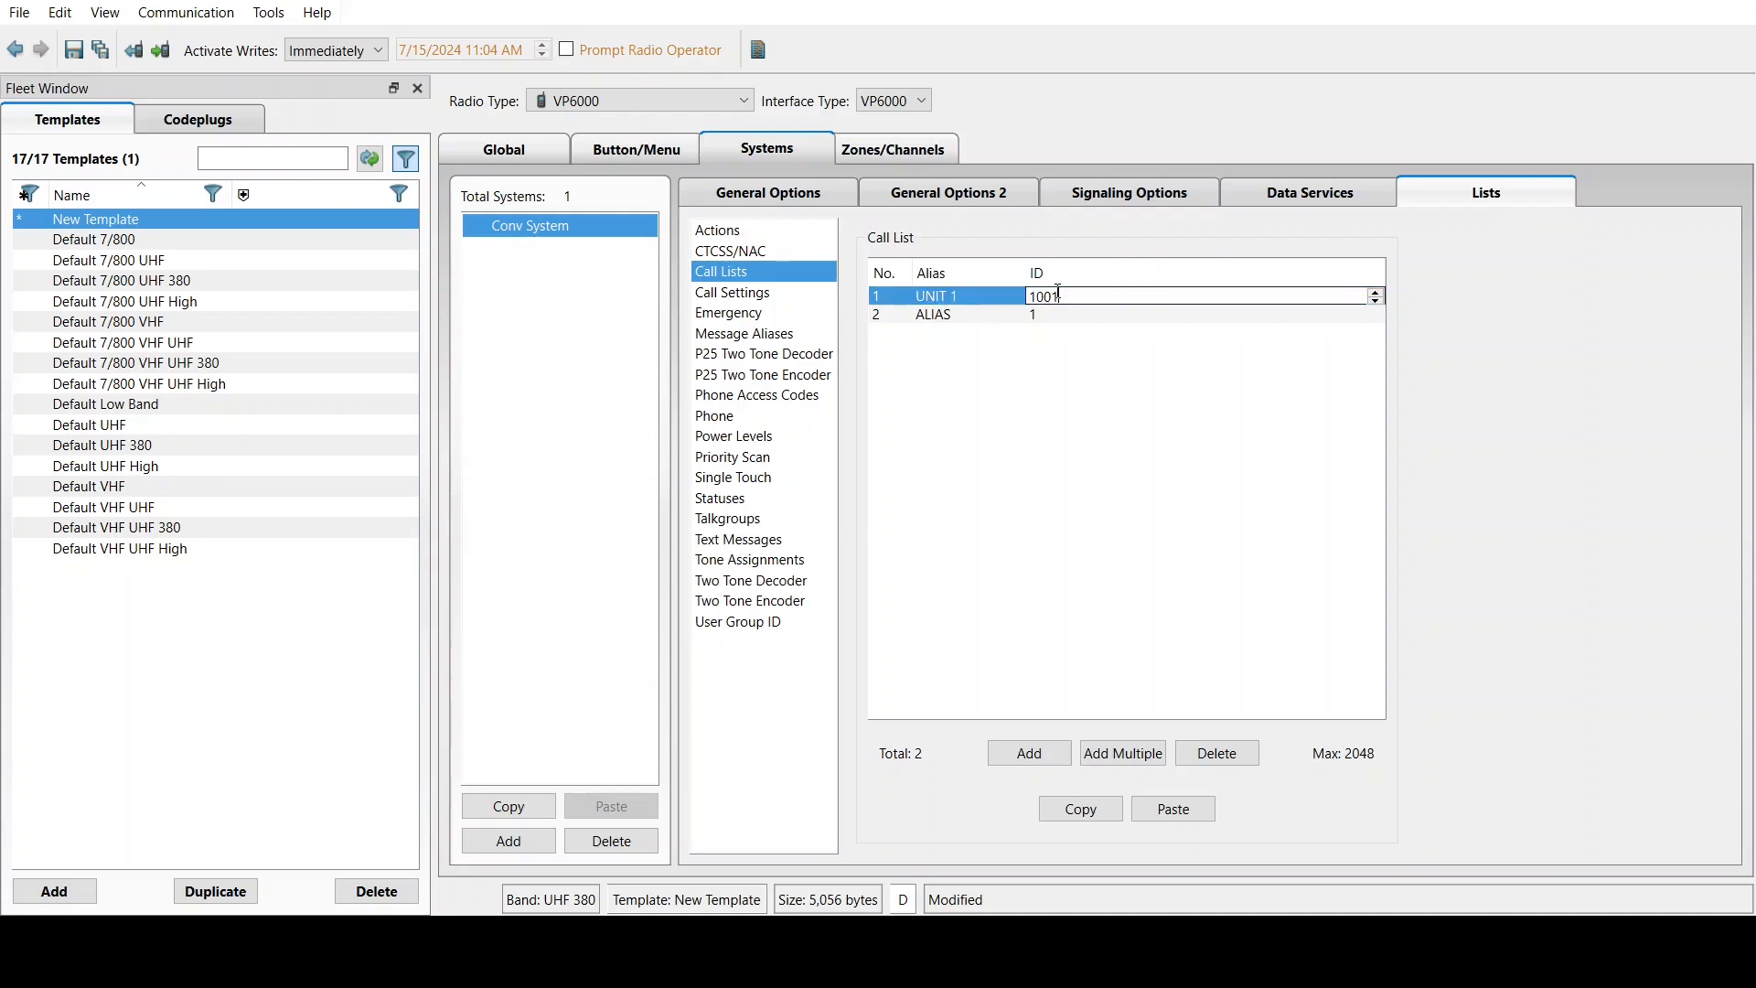
key(Return)
Name the second call entry MOBILE 2 and give it ID 1002
click(942, 315)
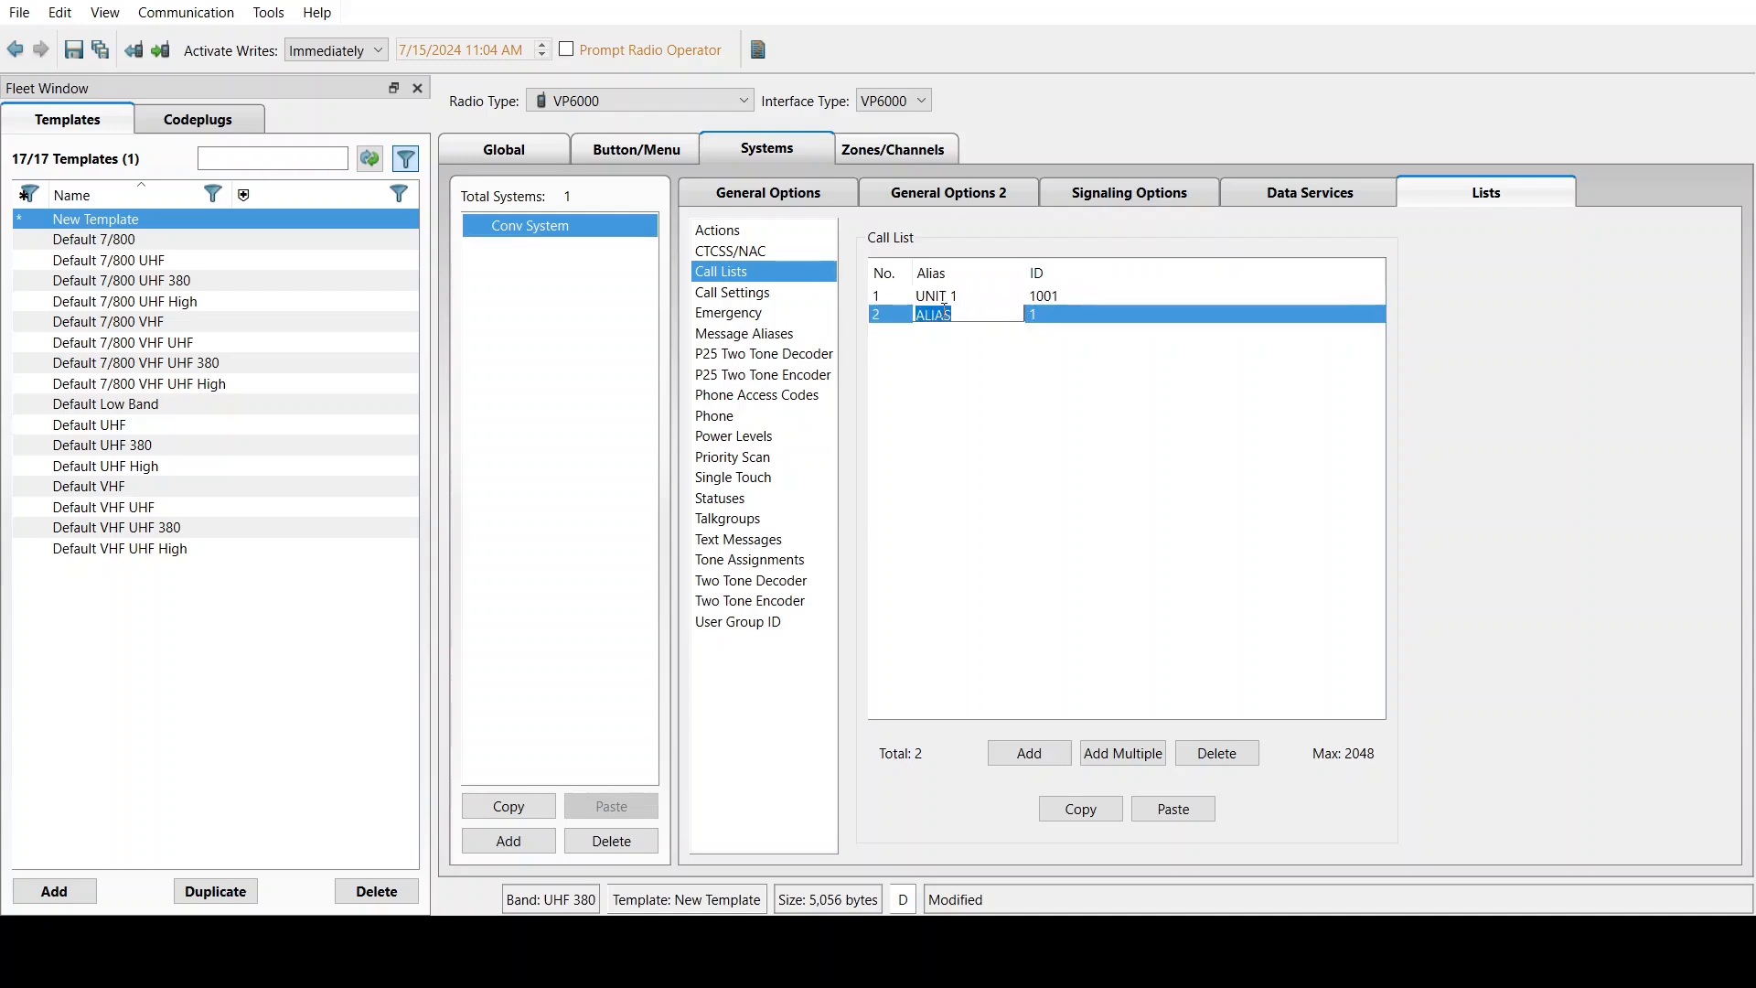
text(MOBILE 2)
click(1050, 316)
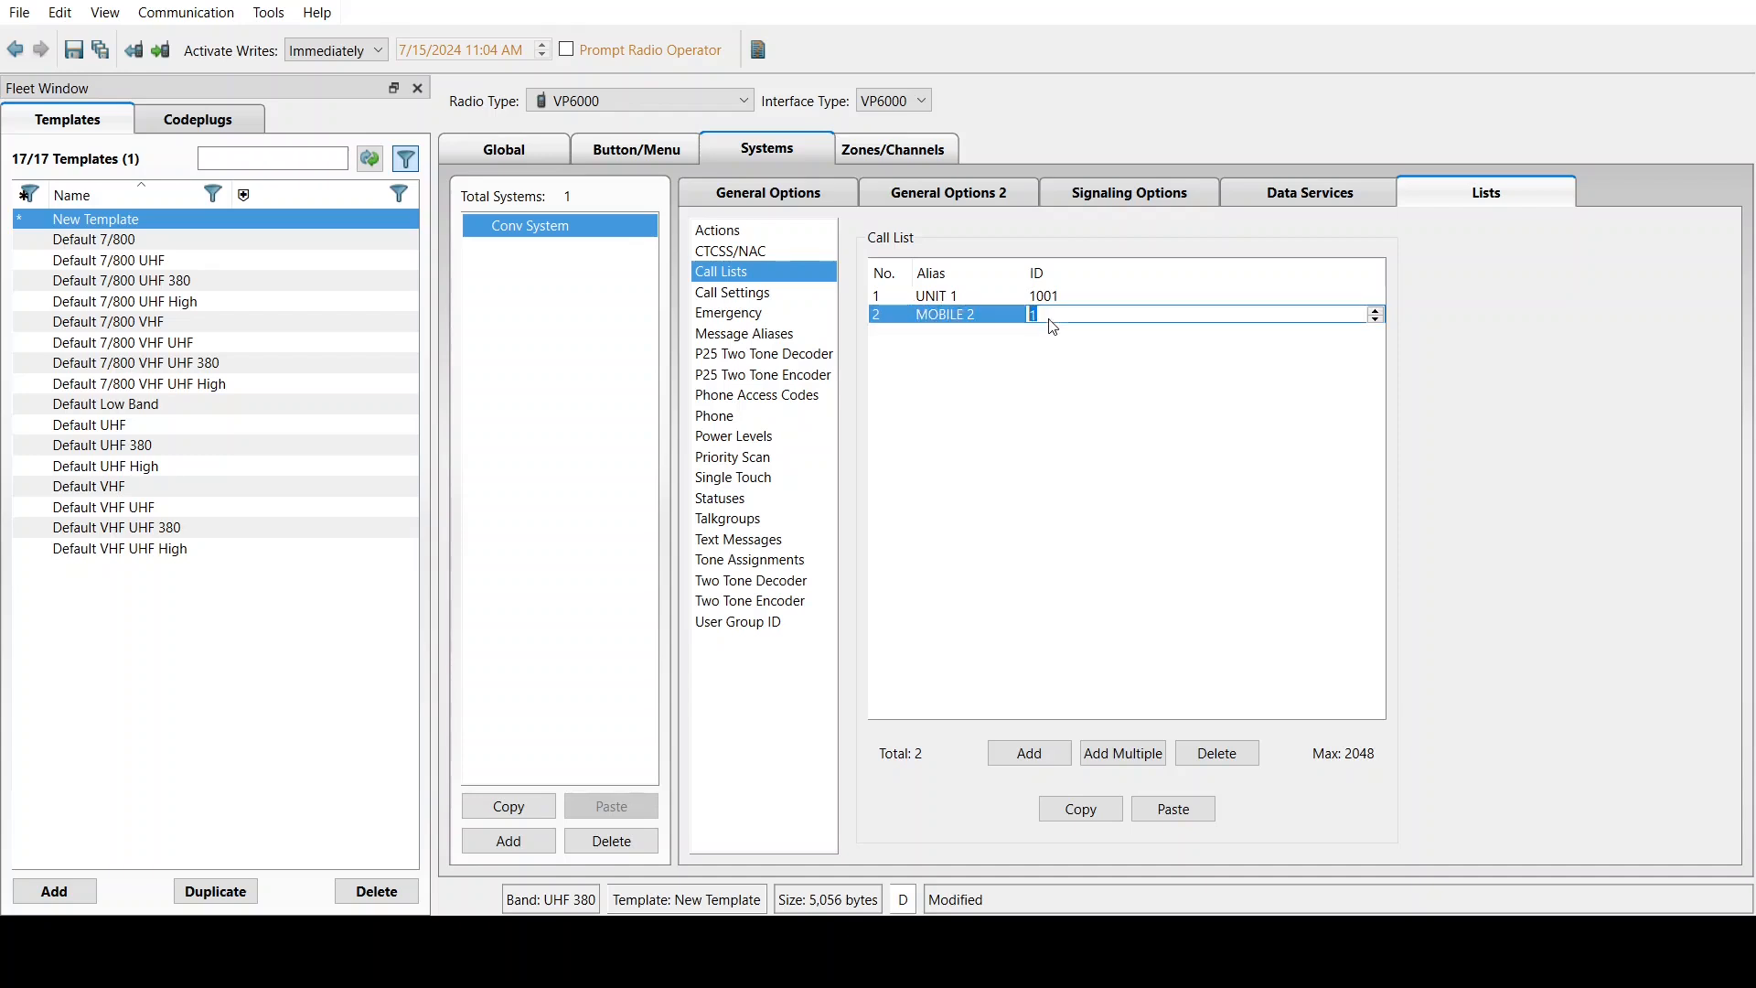
text(002)
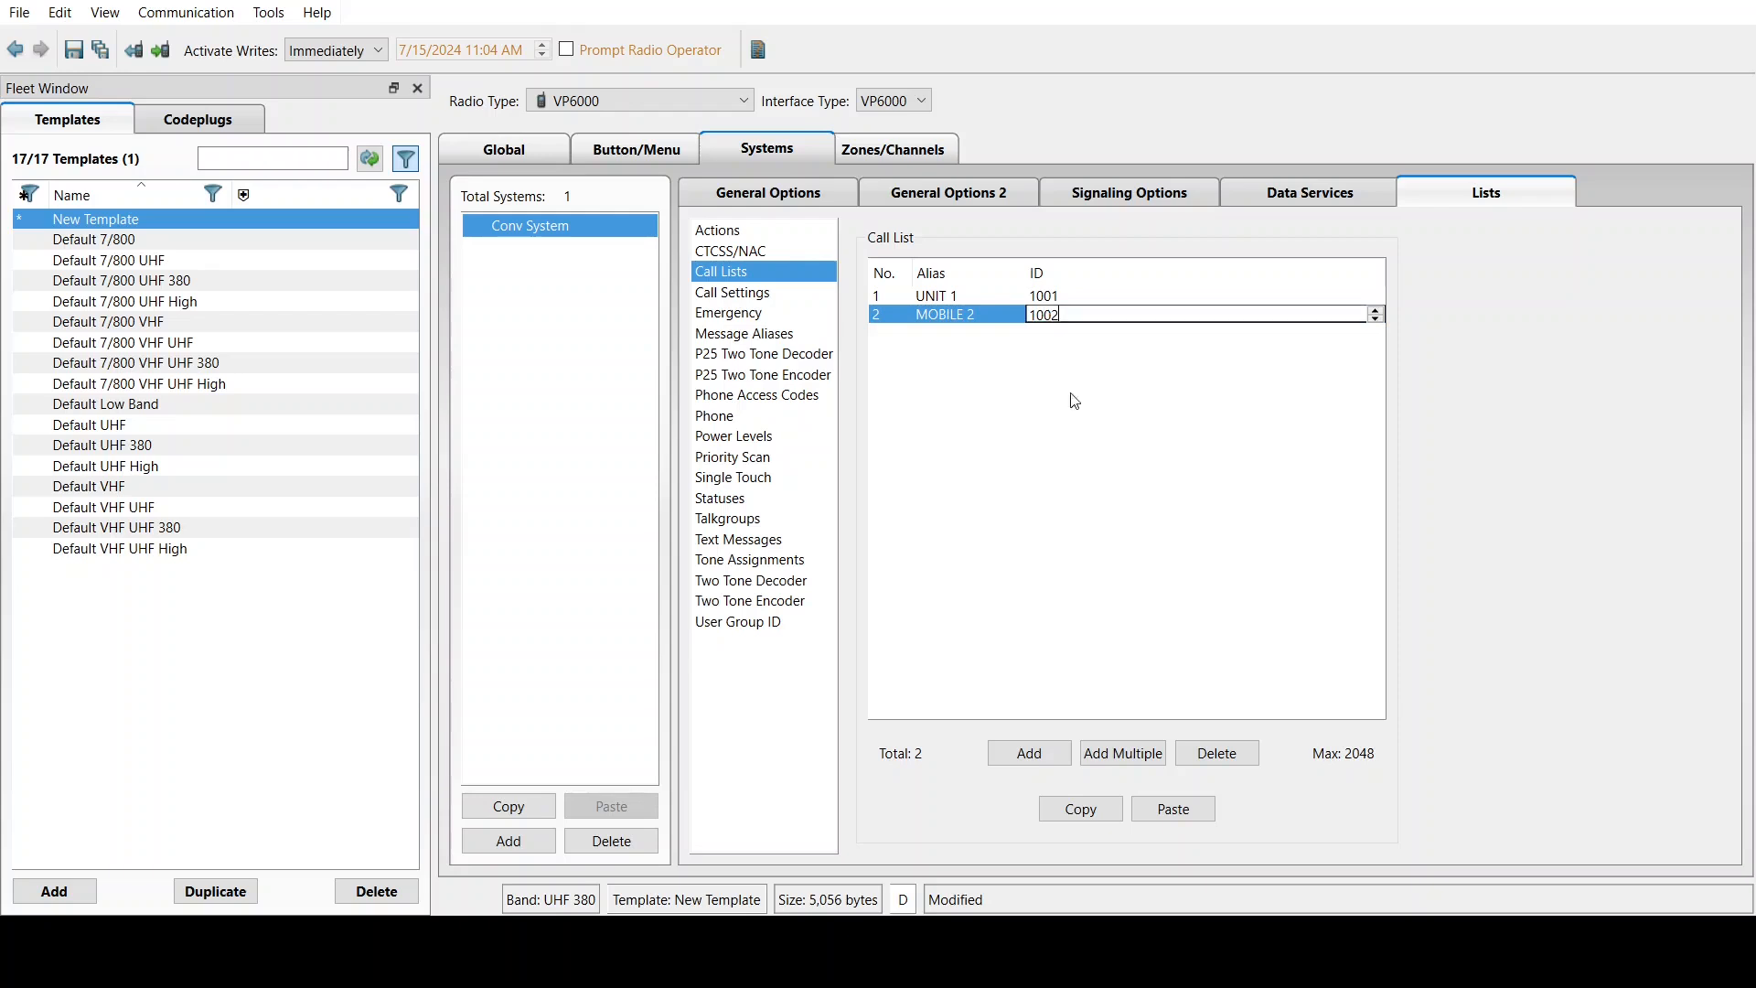
click(1086, 448)
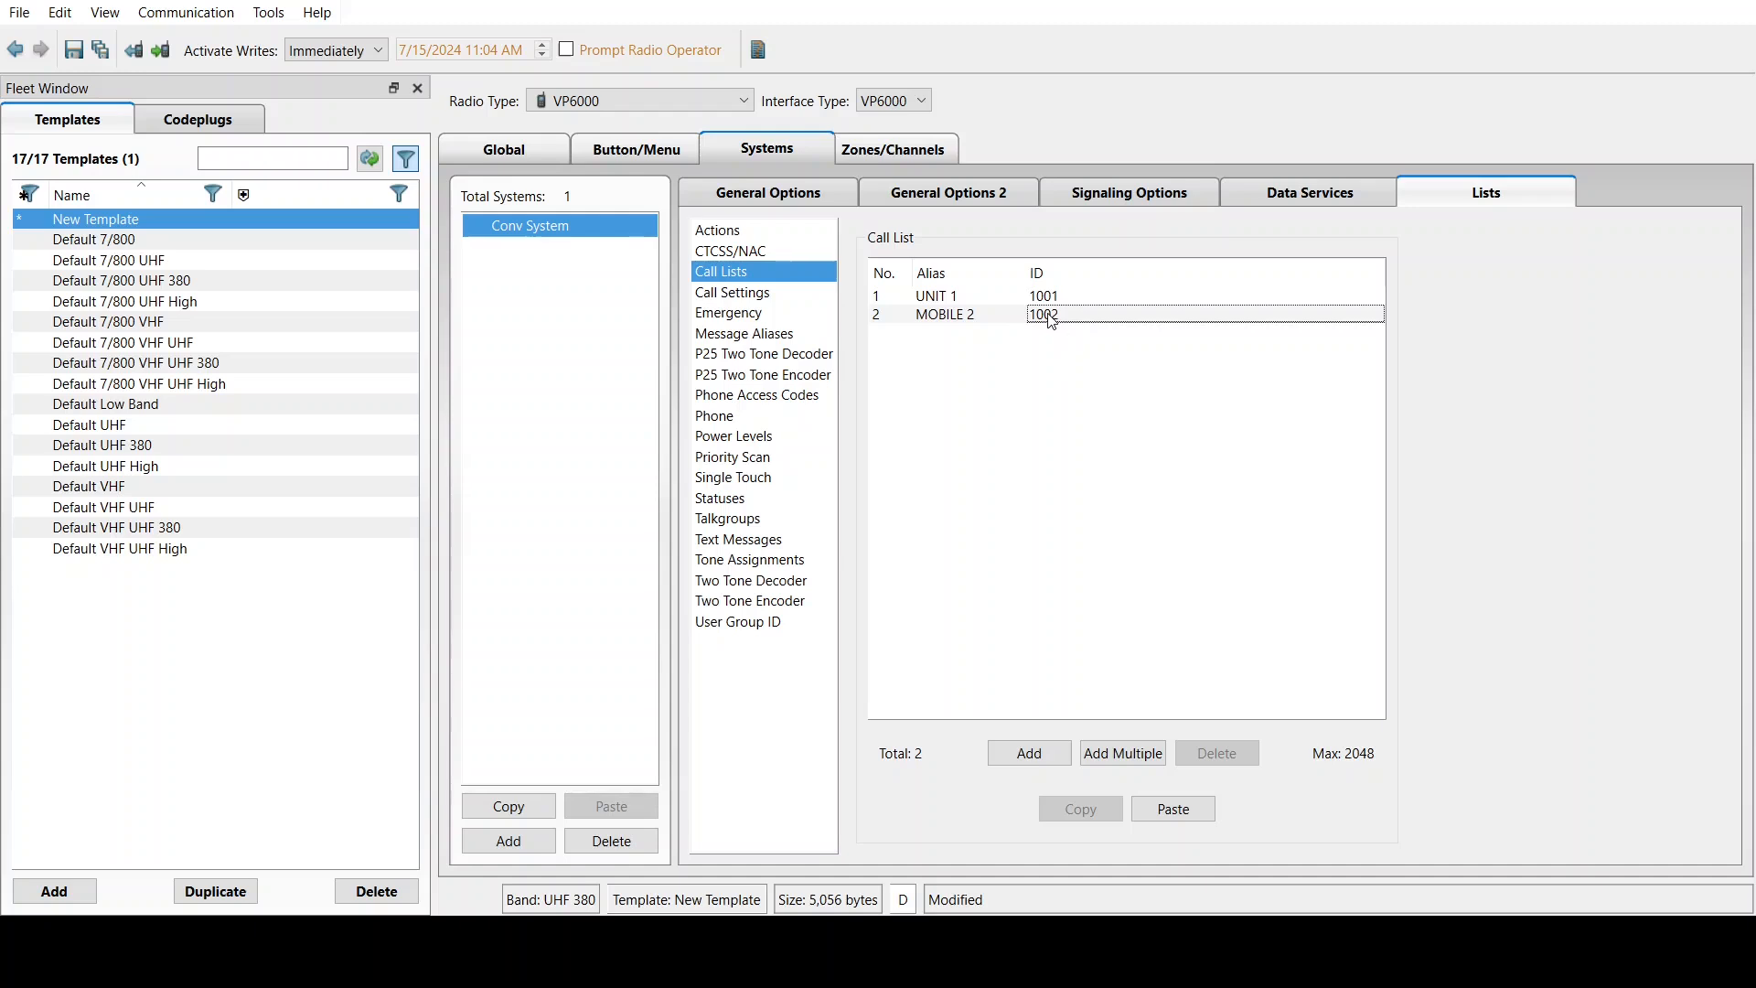
Change Unit Call Usage in Call Settings from Unlimited to Disabled
click(764, 293)
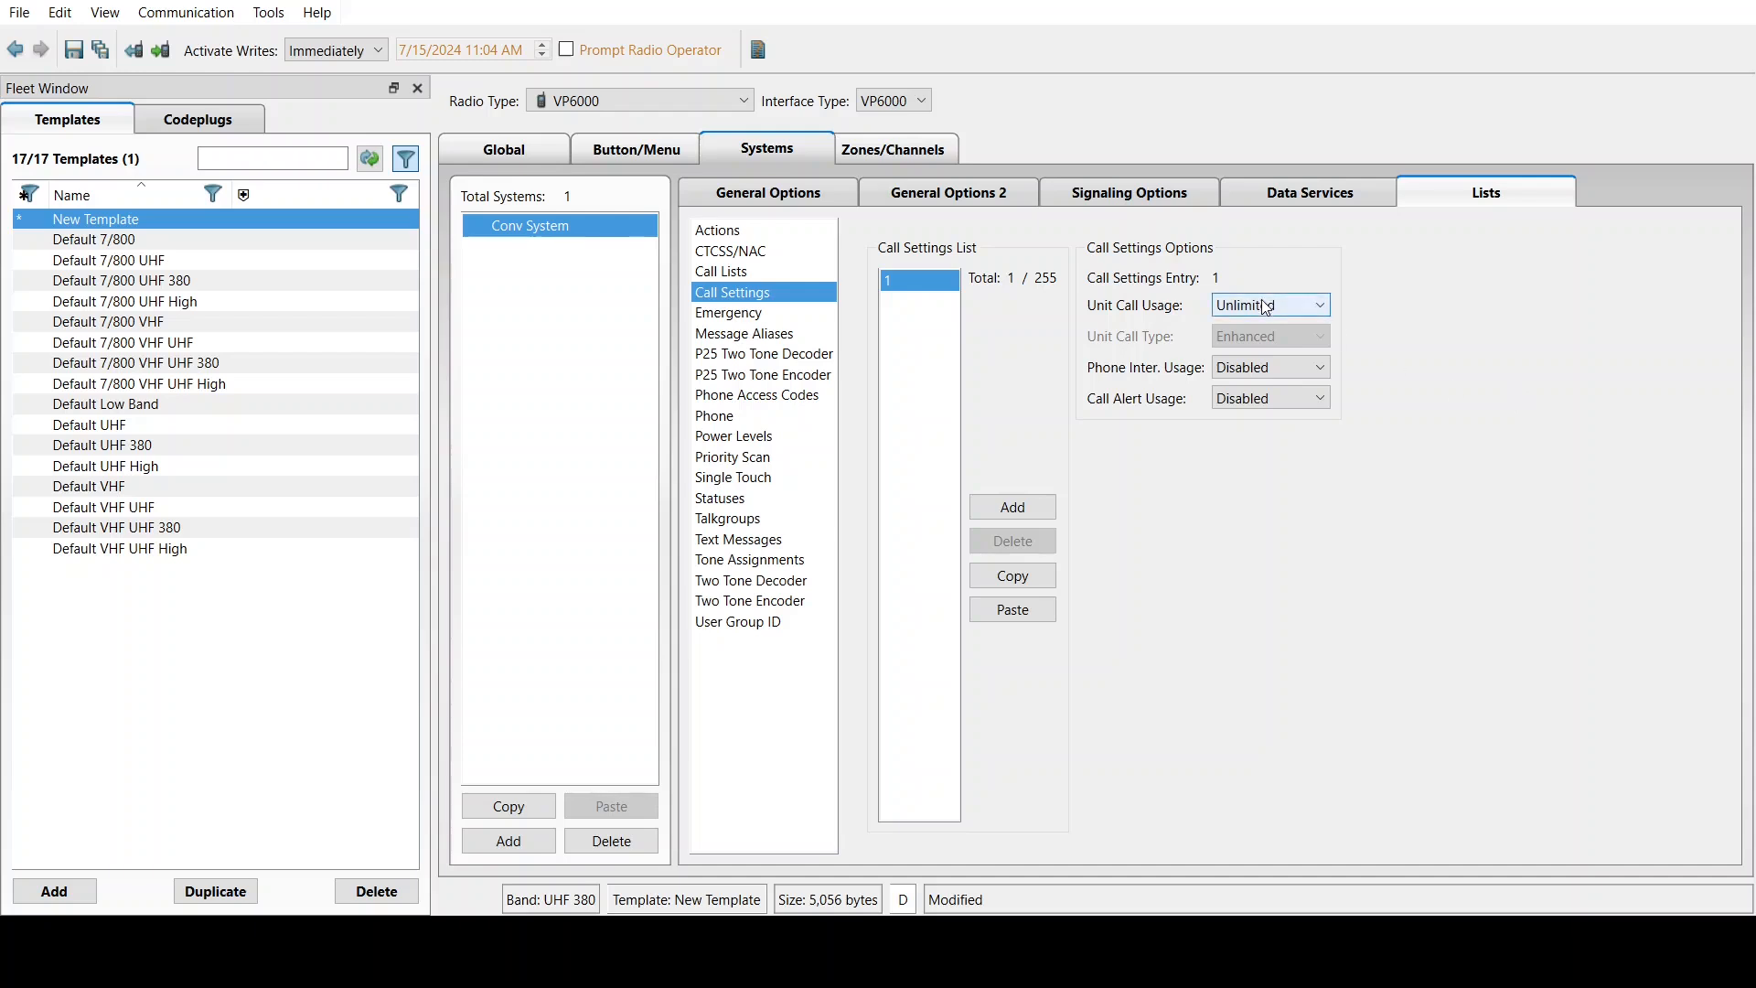
key(Up)
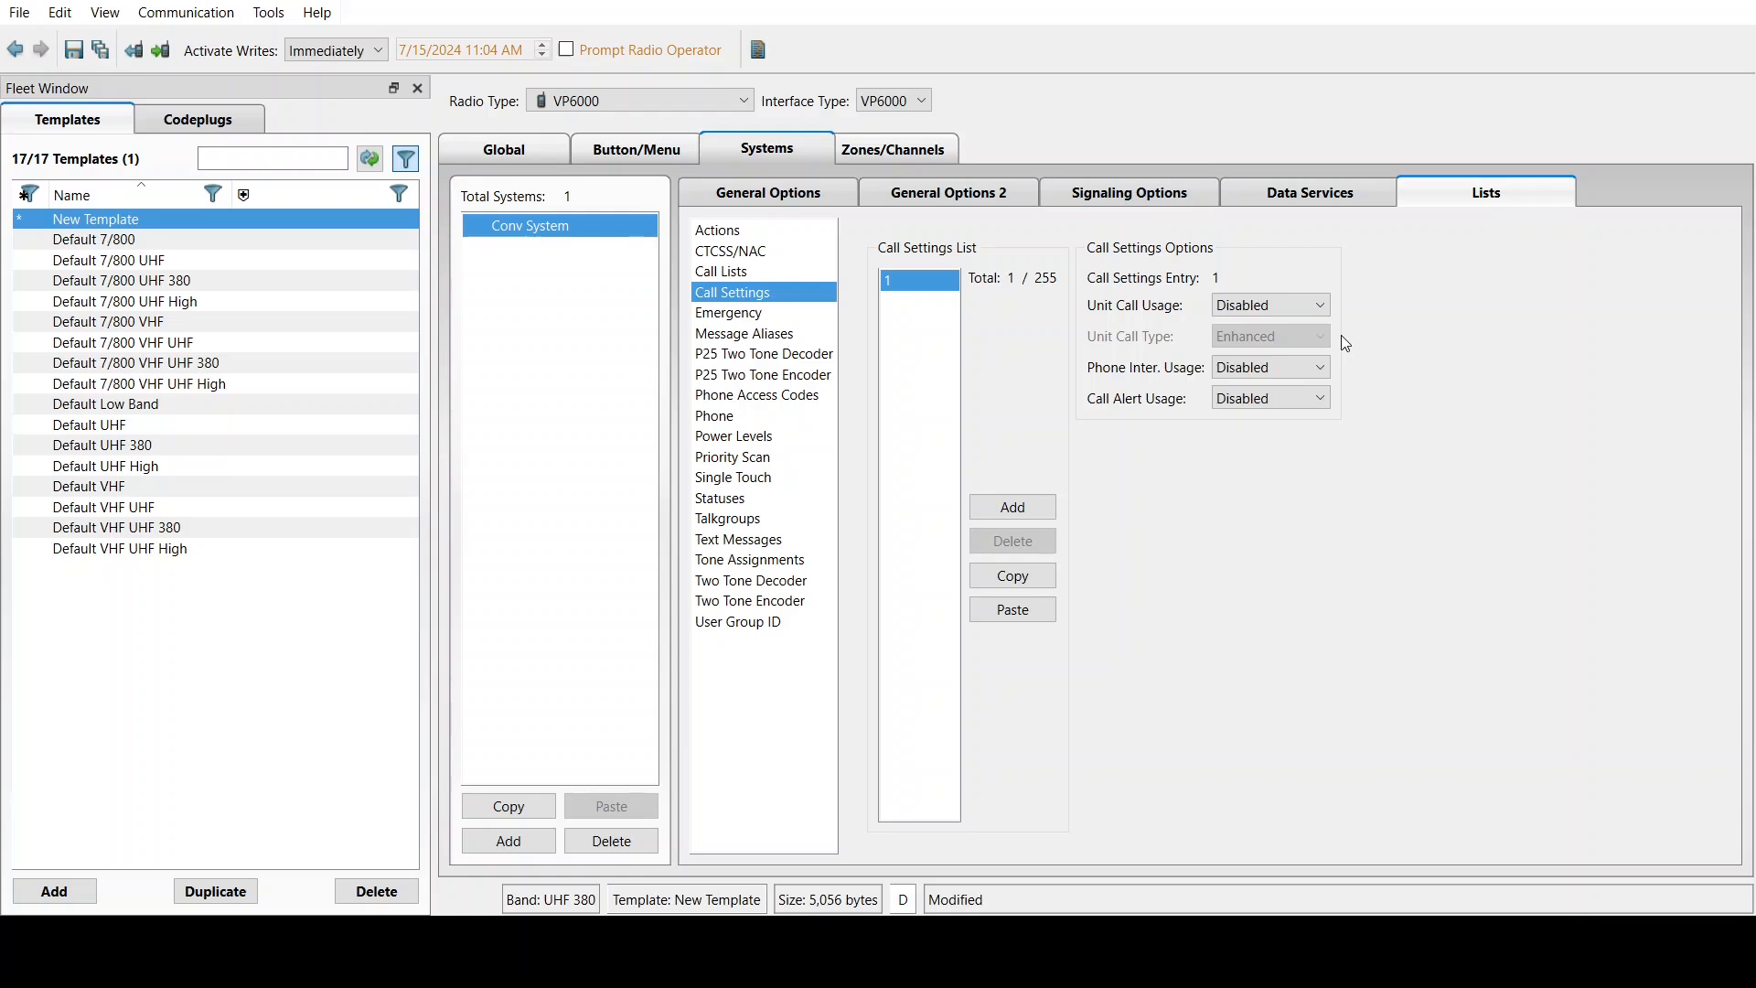
In the Emergency list, turn on Emergency Alarm and Emergency Hot Mic, with Alarm Rx Indication set to Alert and Display
click(738, 315)
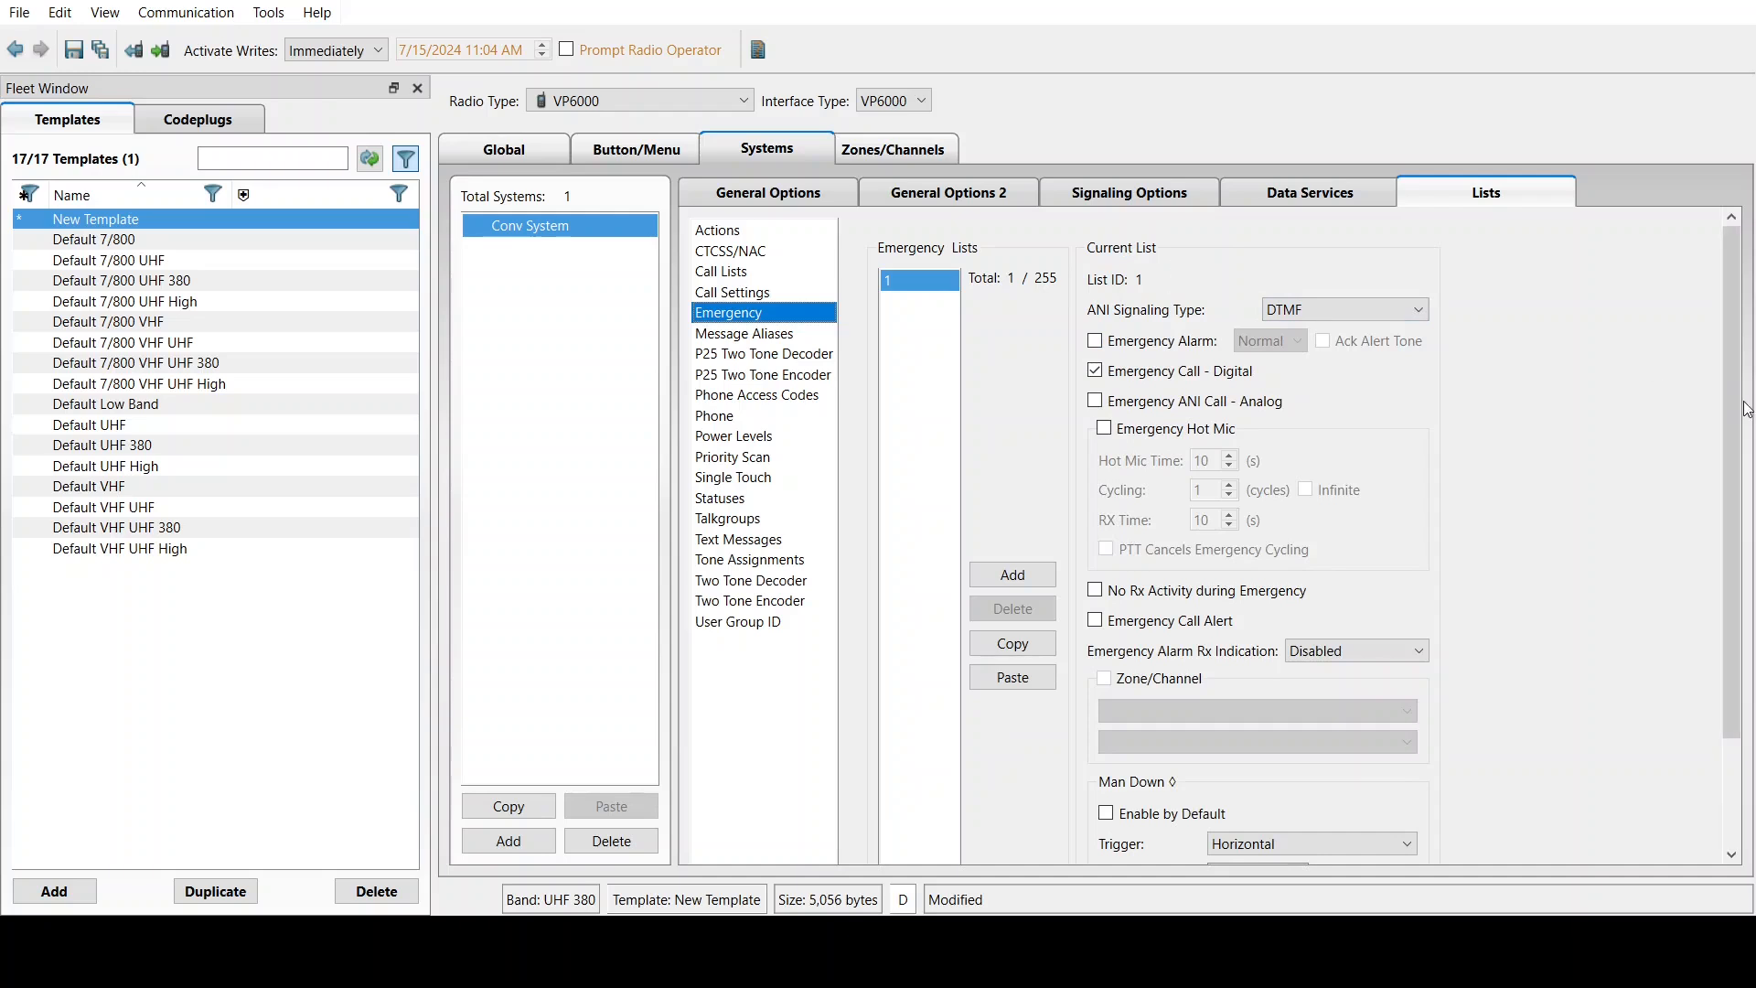
scroll(1720, 576, down, 3)
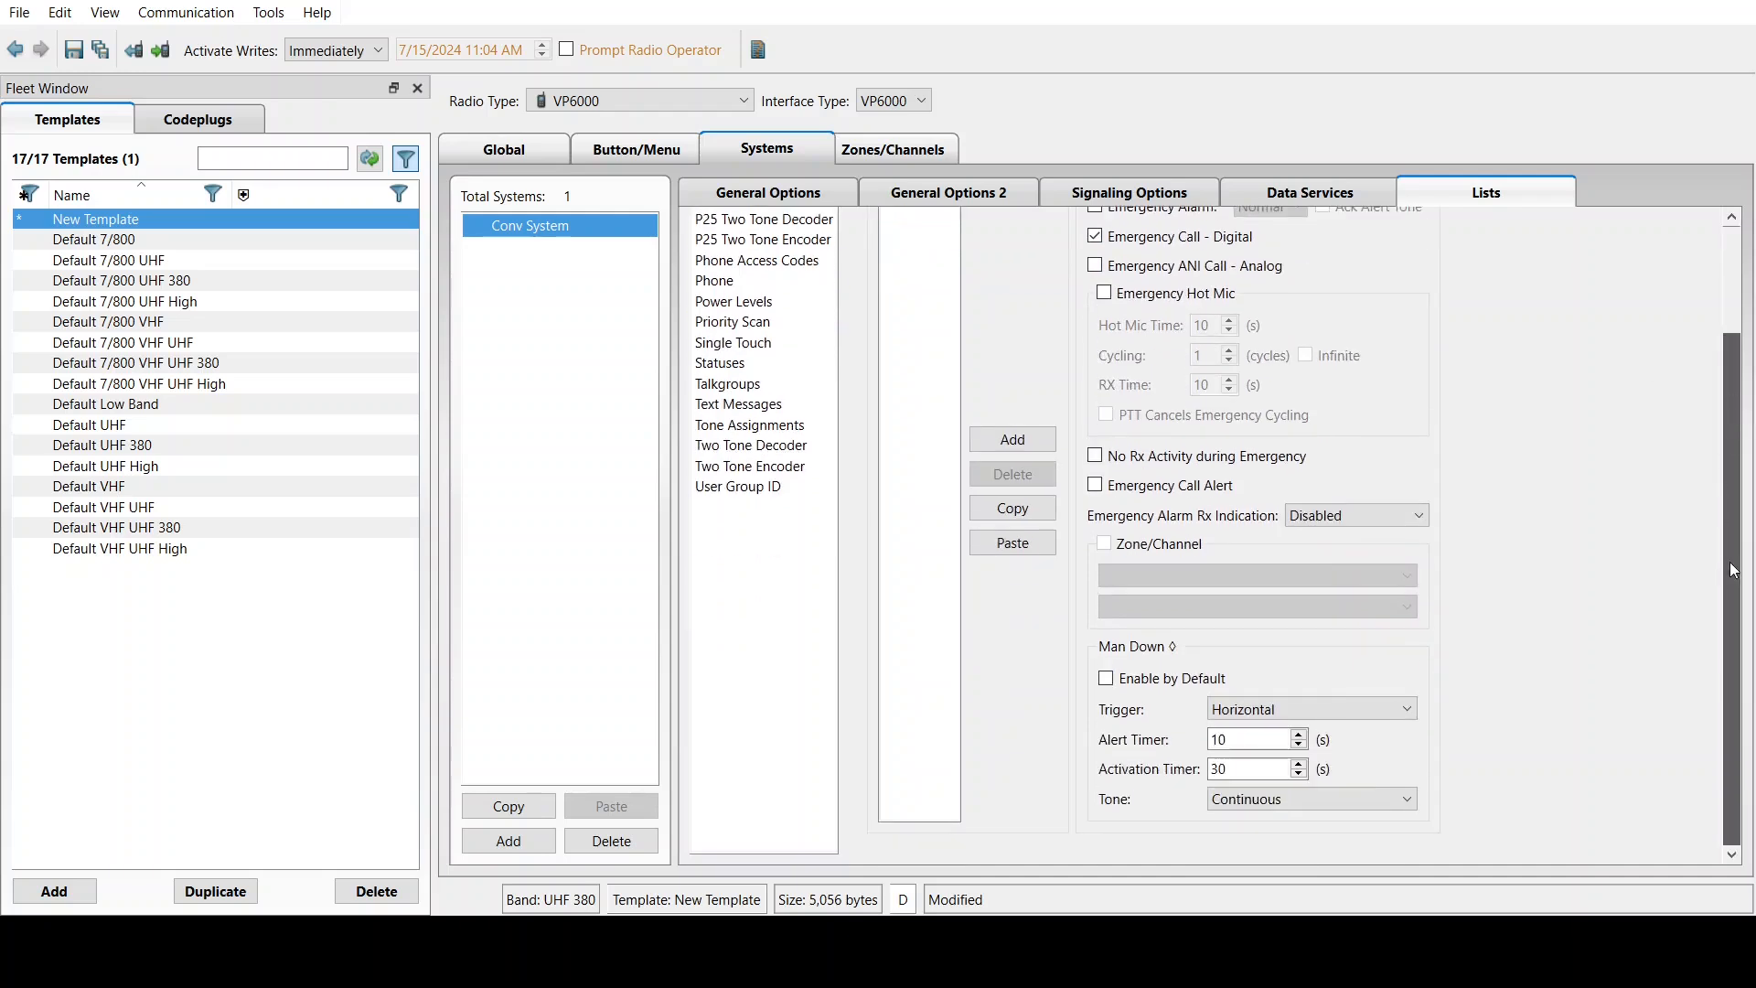
drag(1731, 561, 1724, 342)
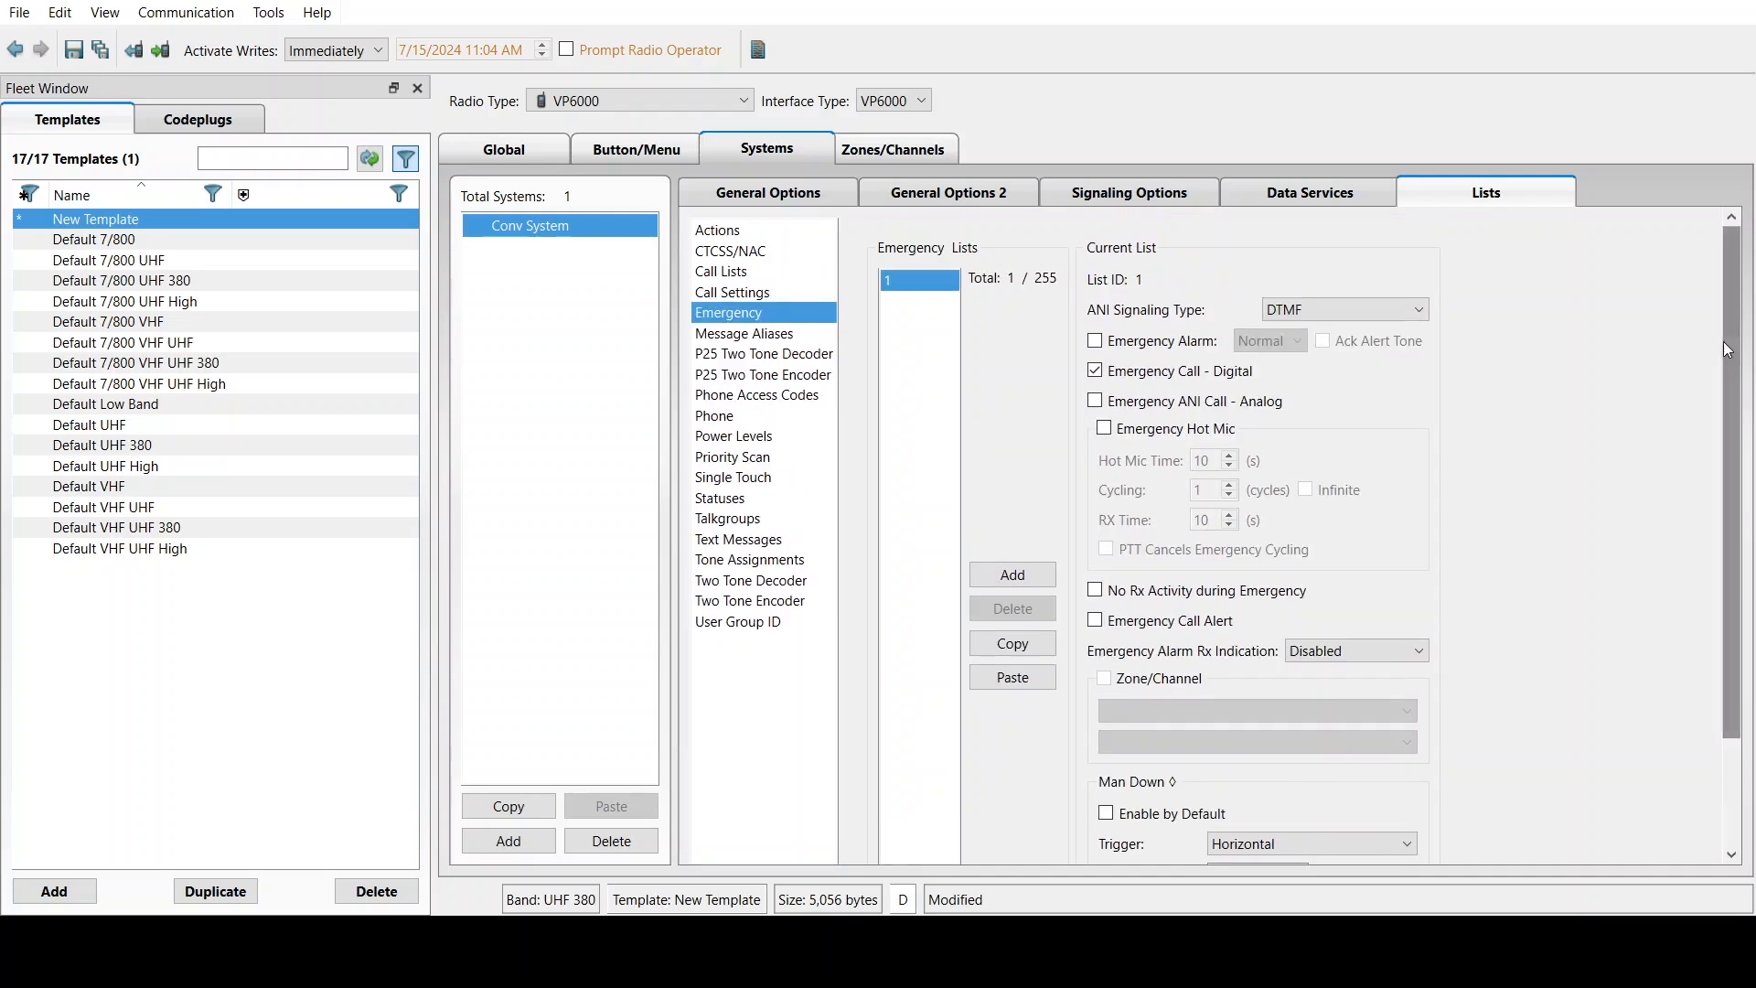
click(1094, 342)
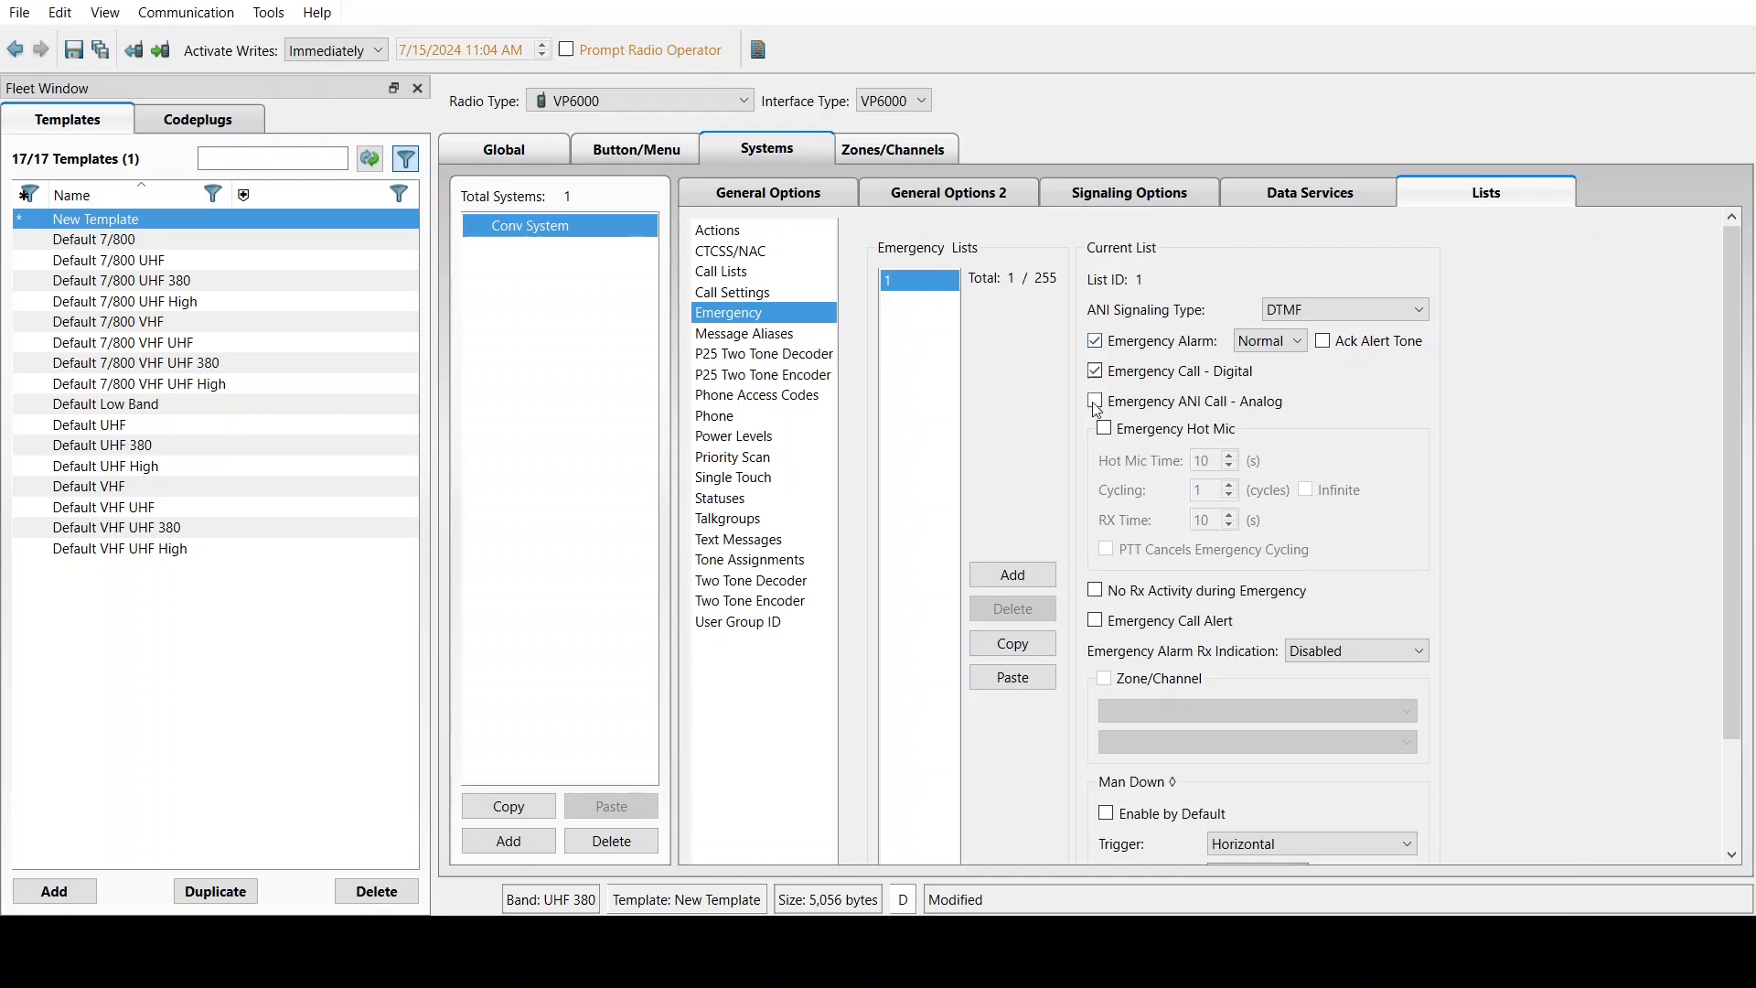
click(1104, 428)
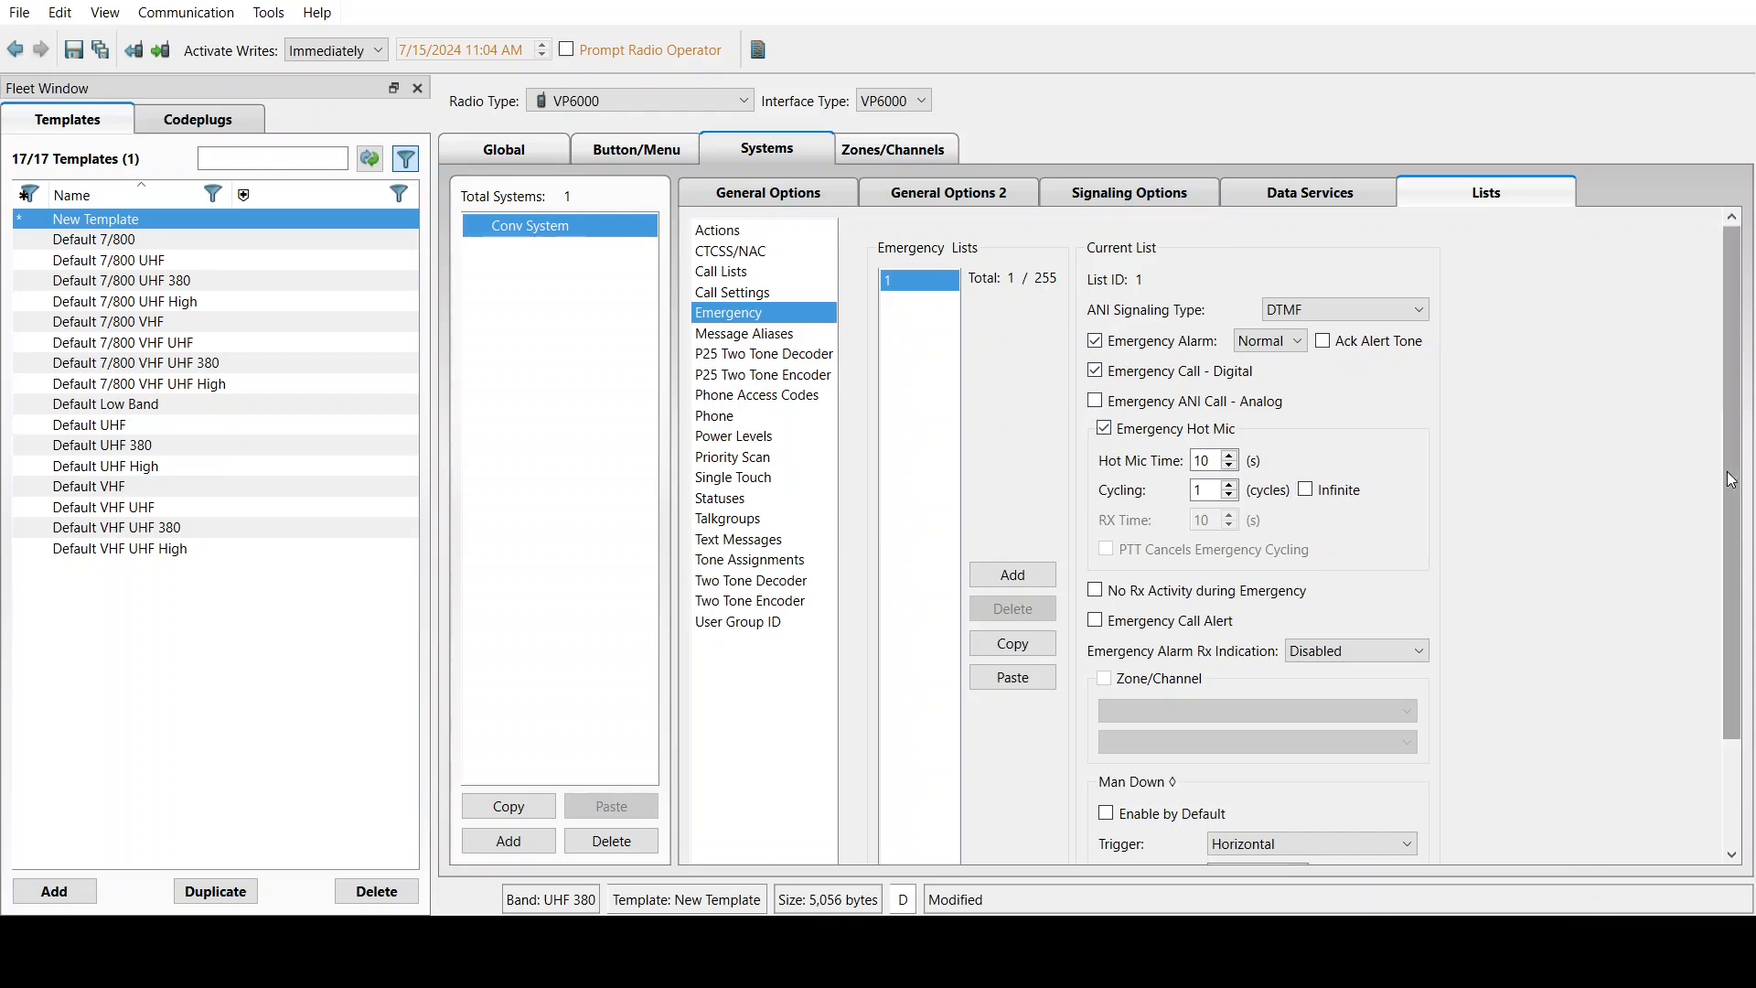
drag(1727, 470, 1688, 607)
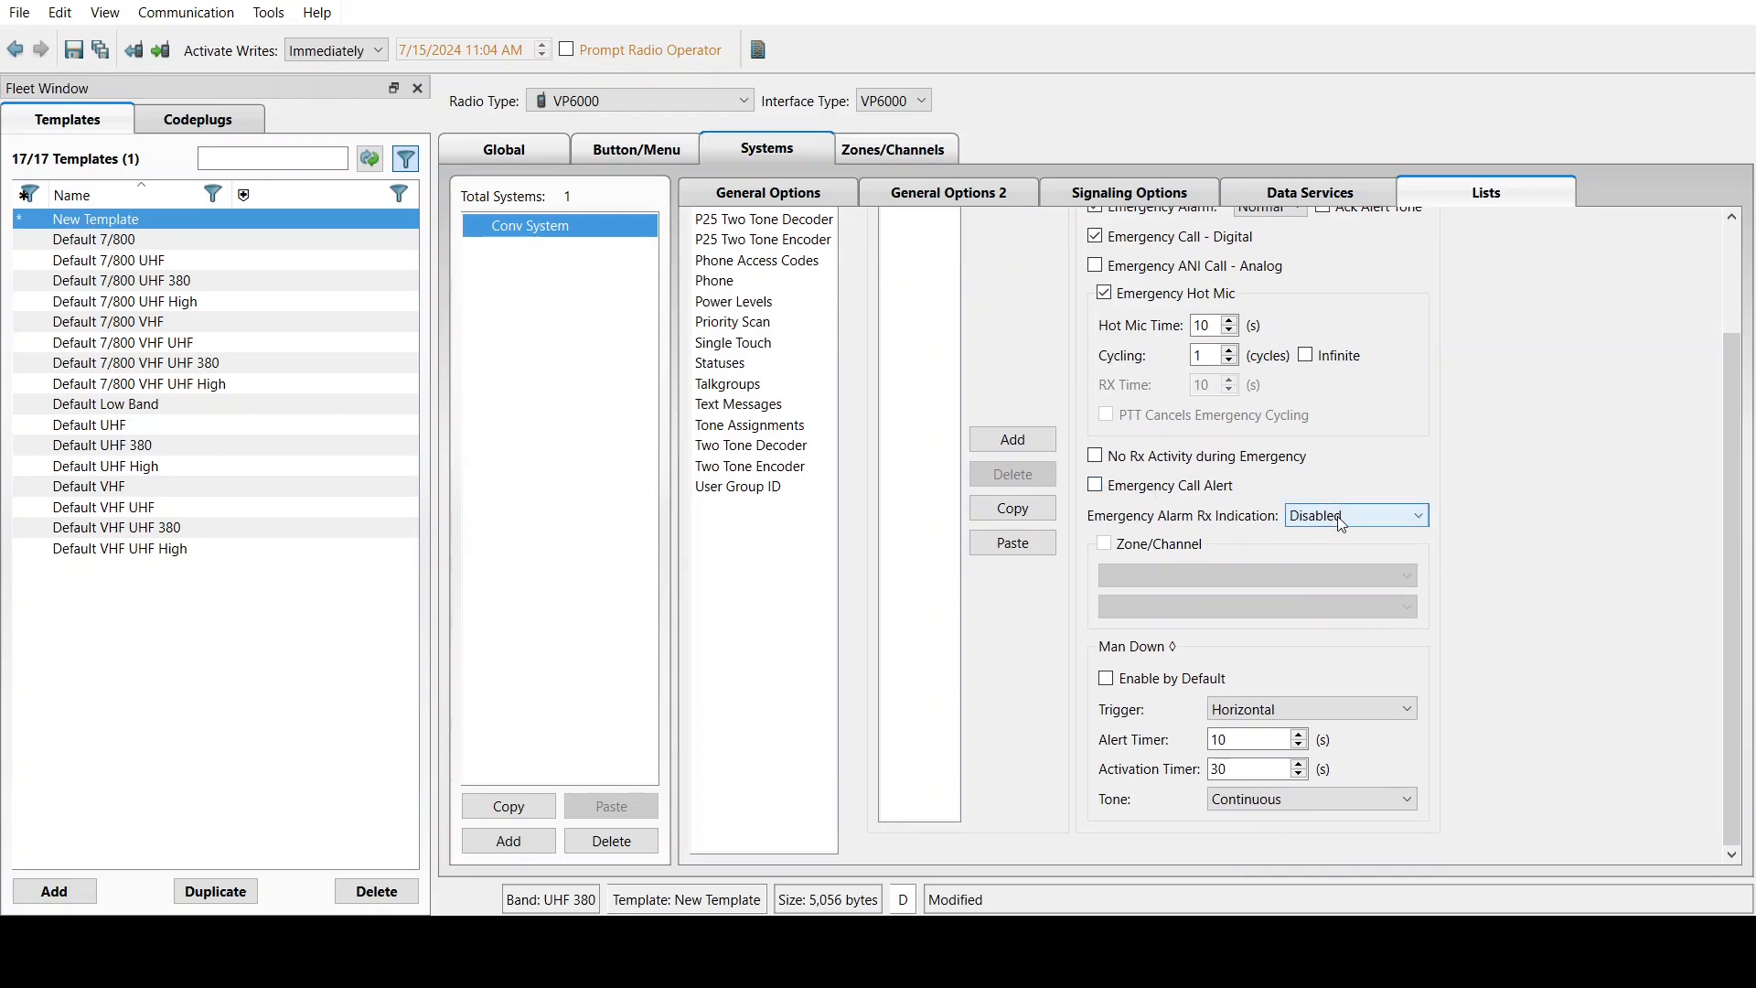
click(1321, 590)
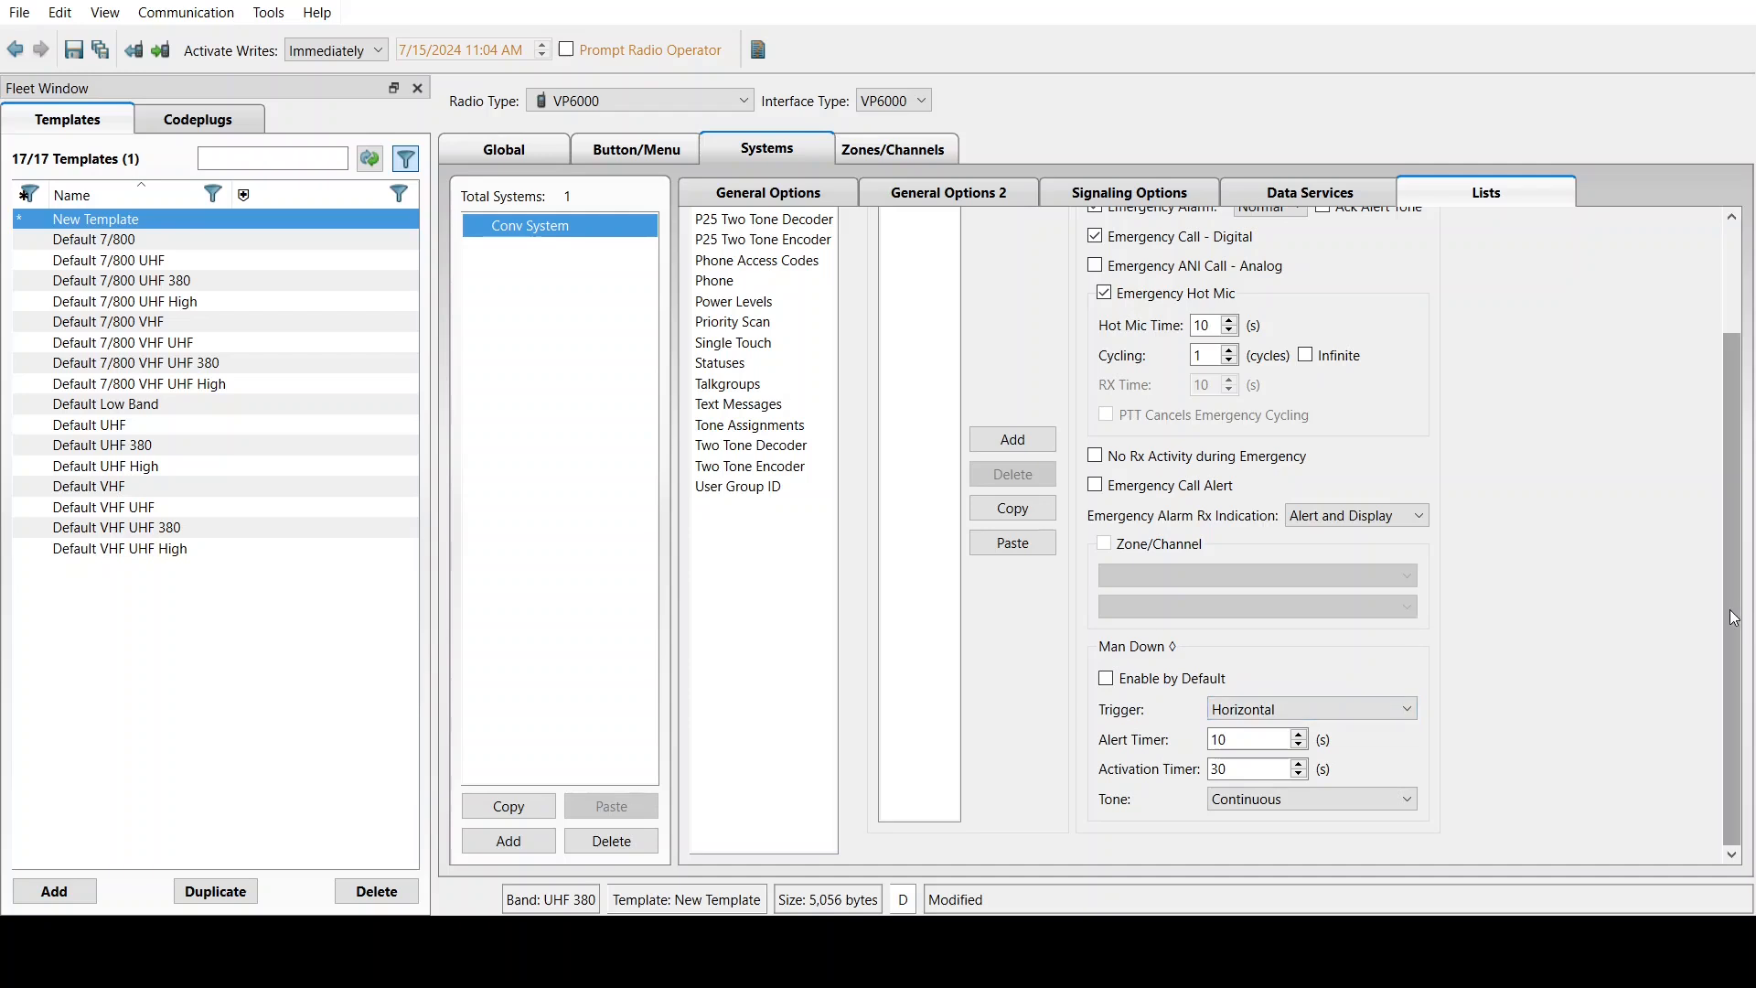
scroll(1732, 613, up, 3)
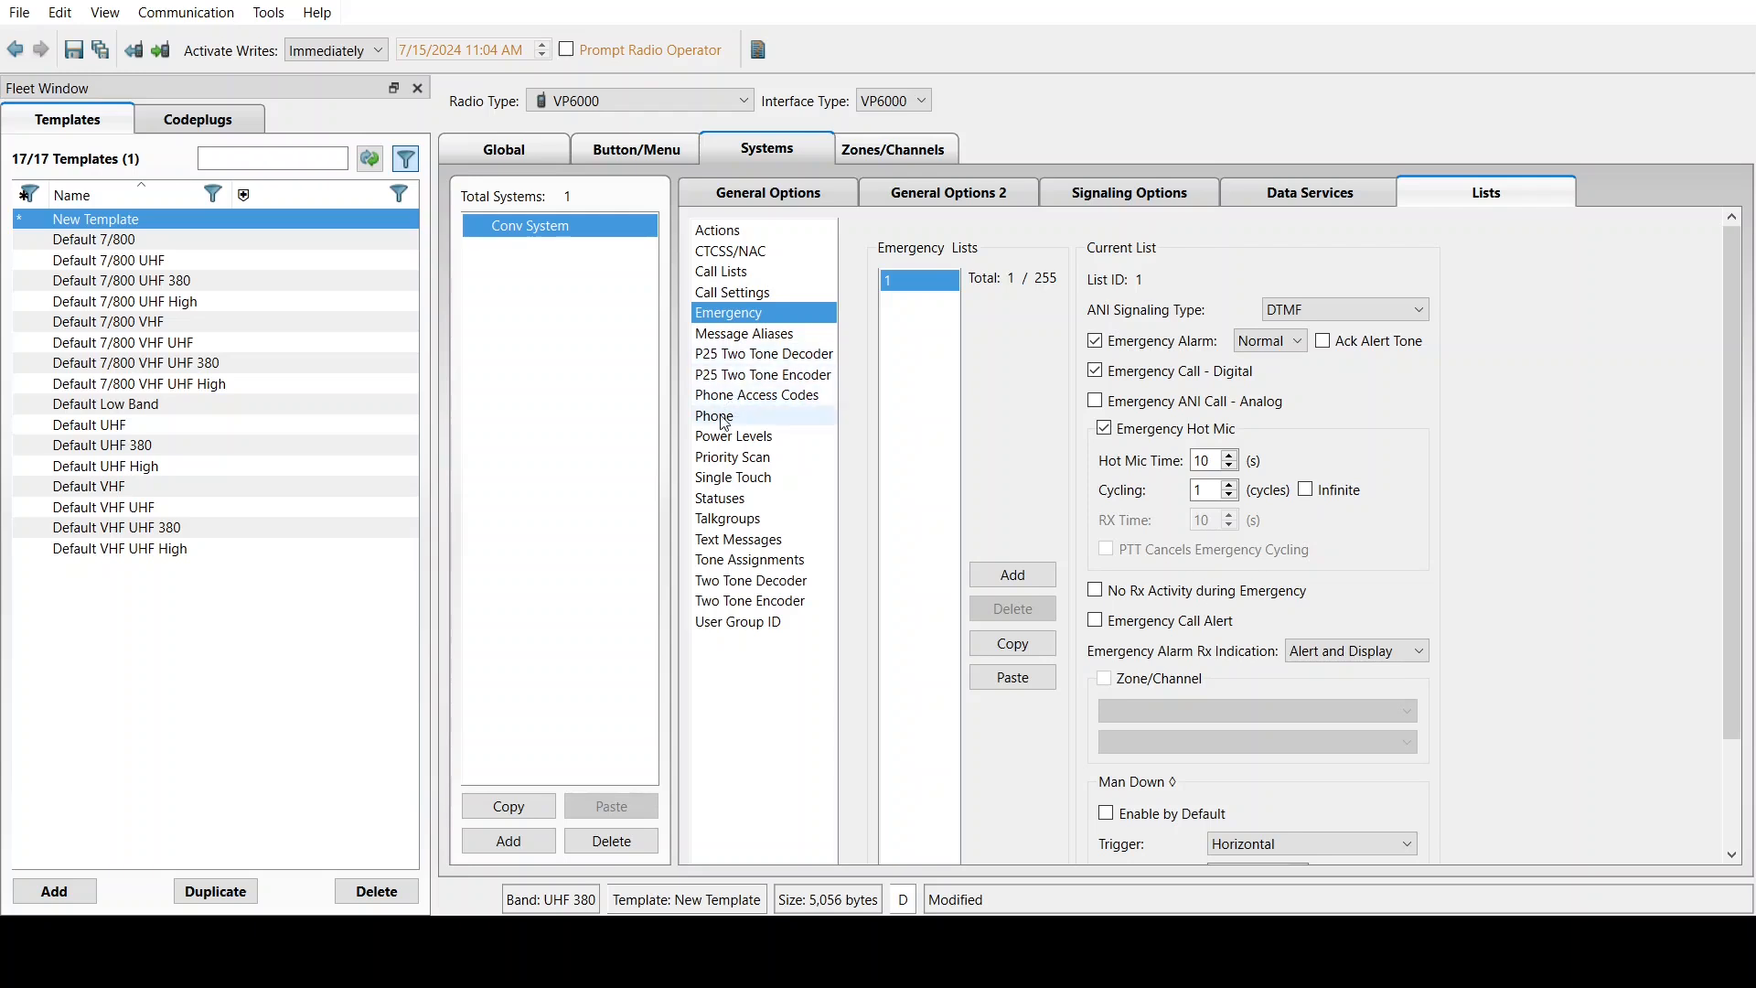
click(725, 454)
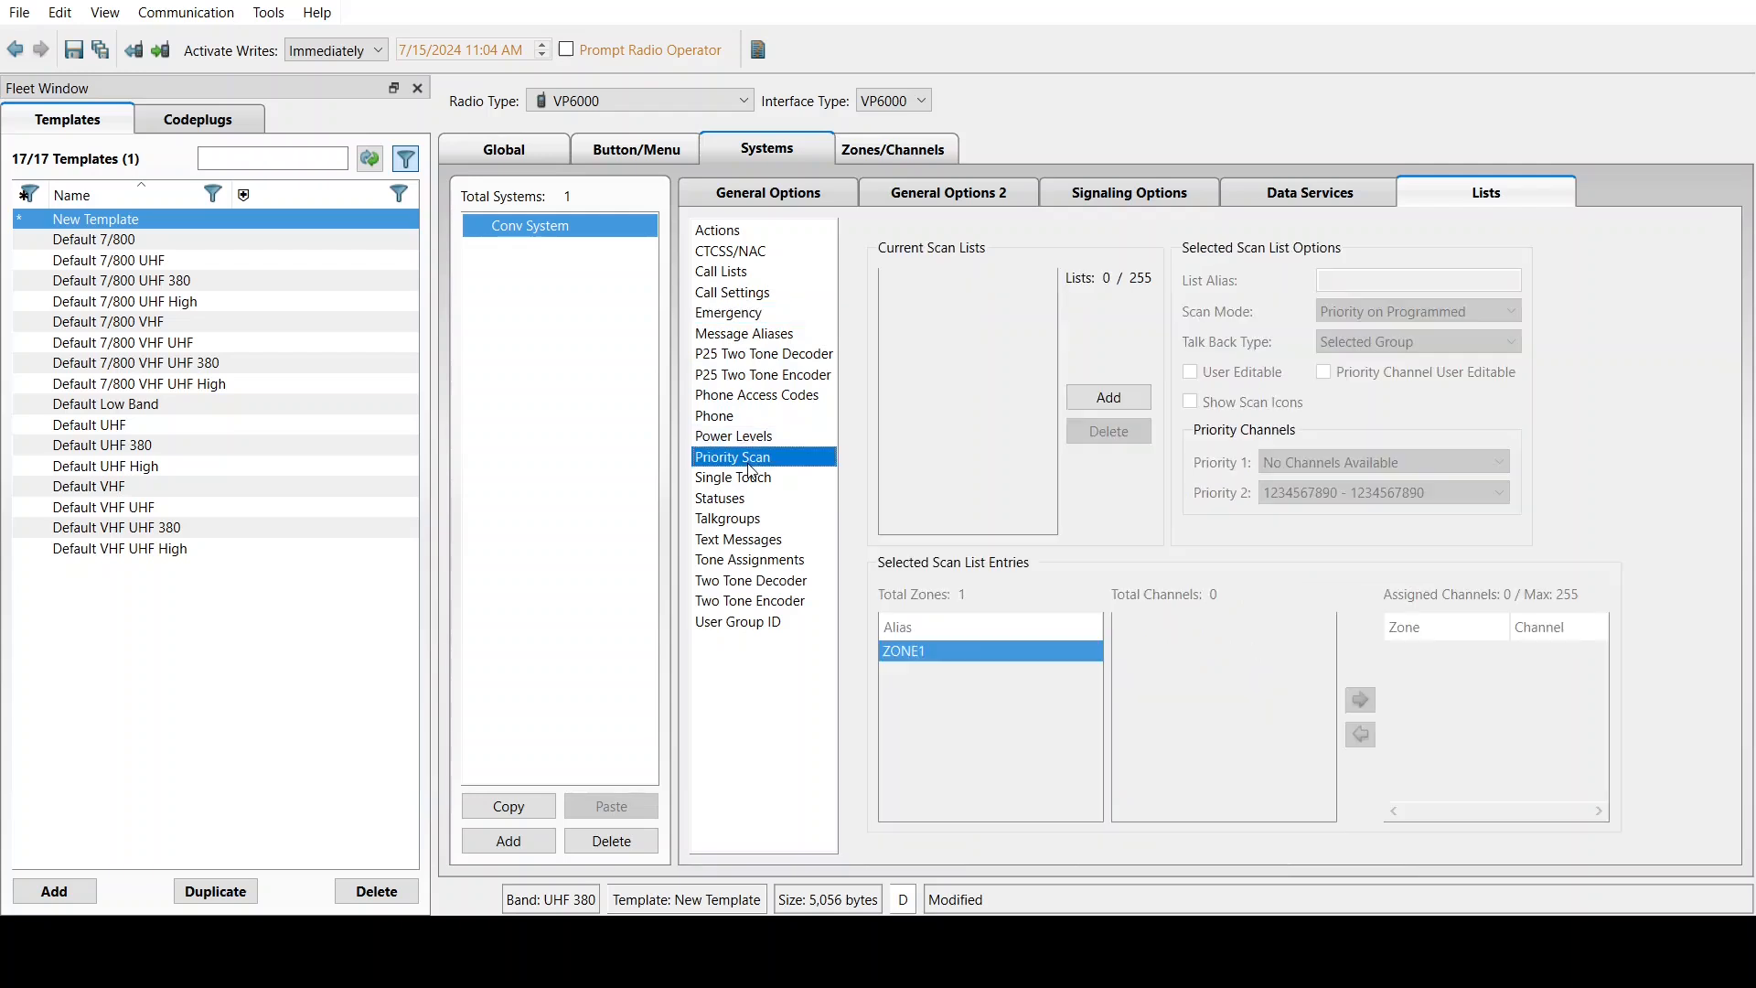
Add a Priority Scan list with Priority 1 set to Selected, then return to the system's General Options
click(1109, 397)
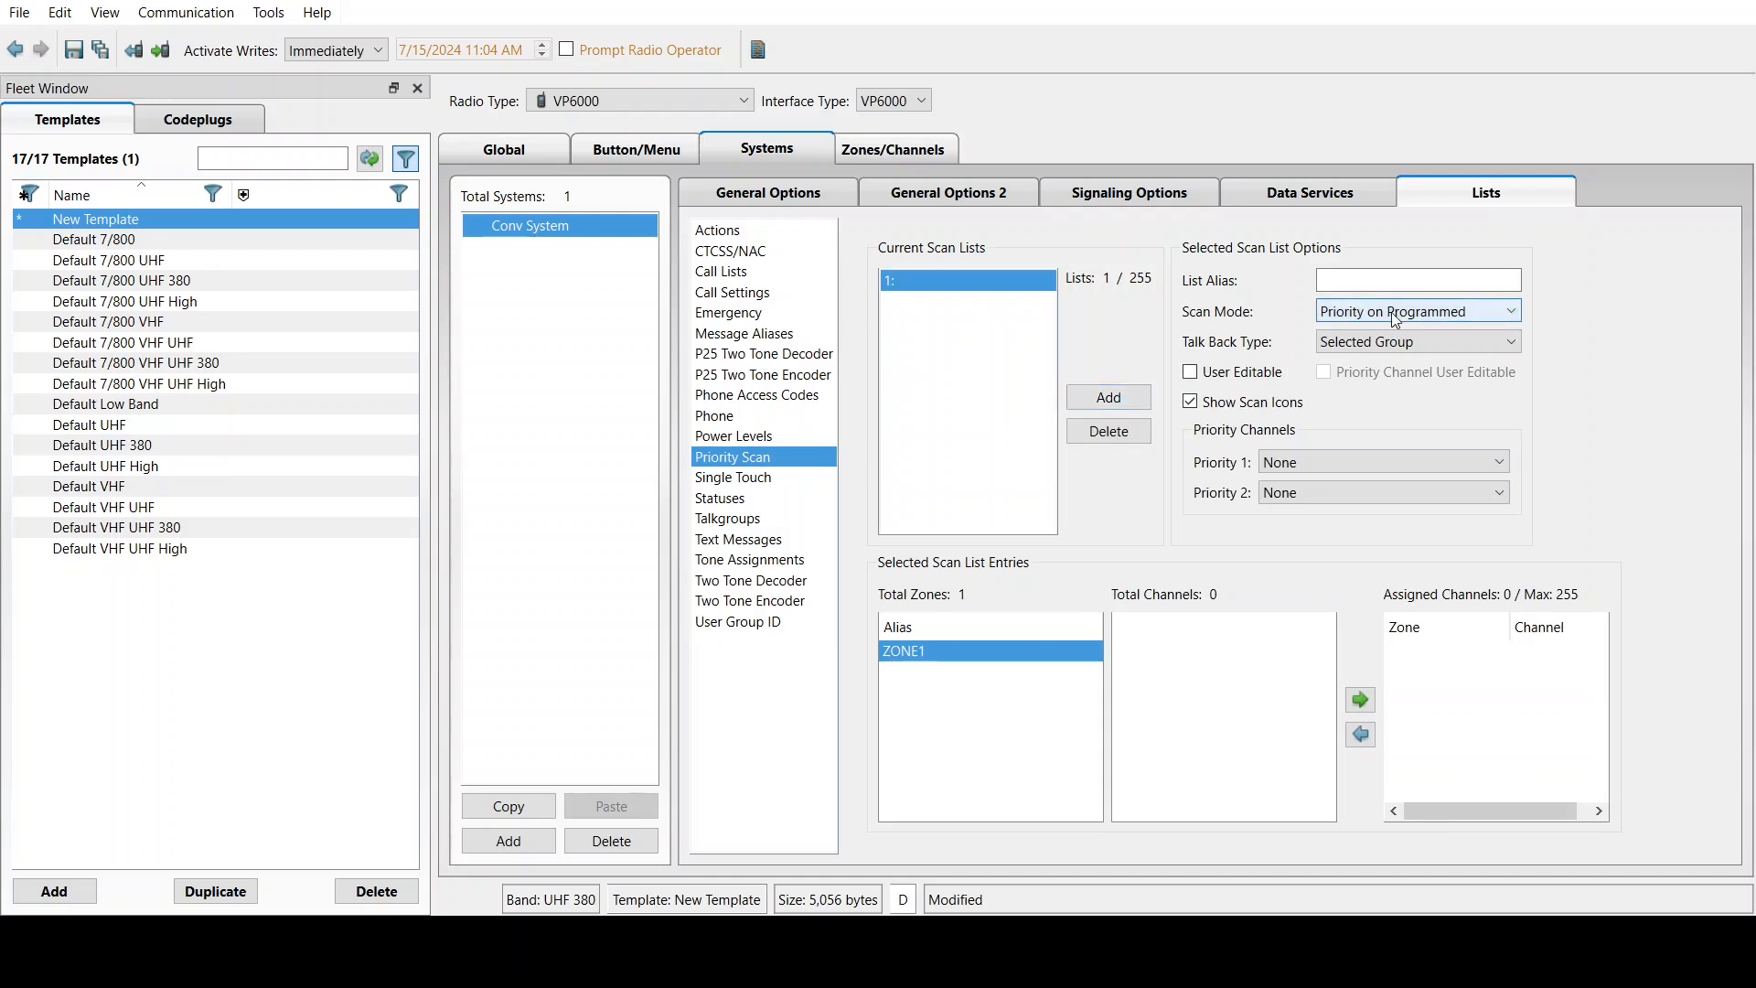
click(1287, 466)
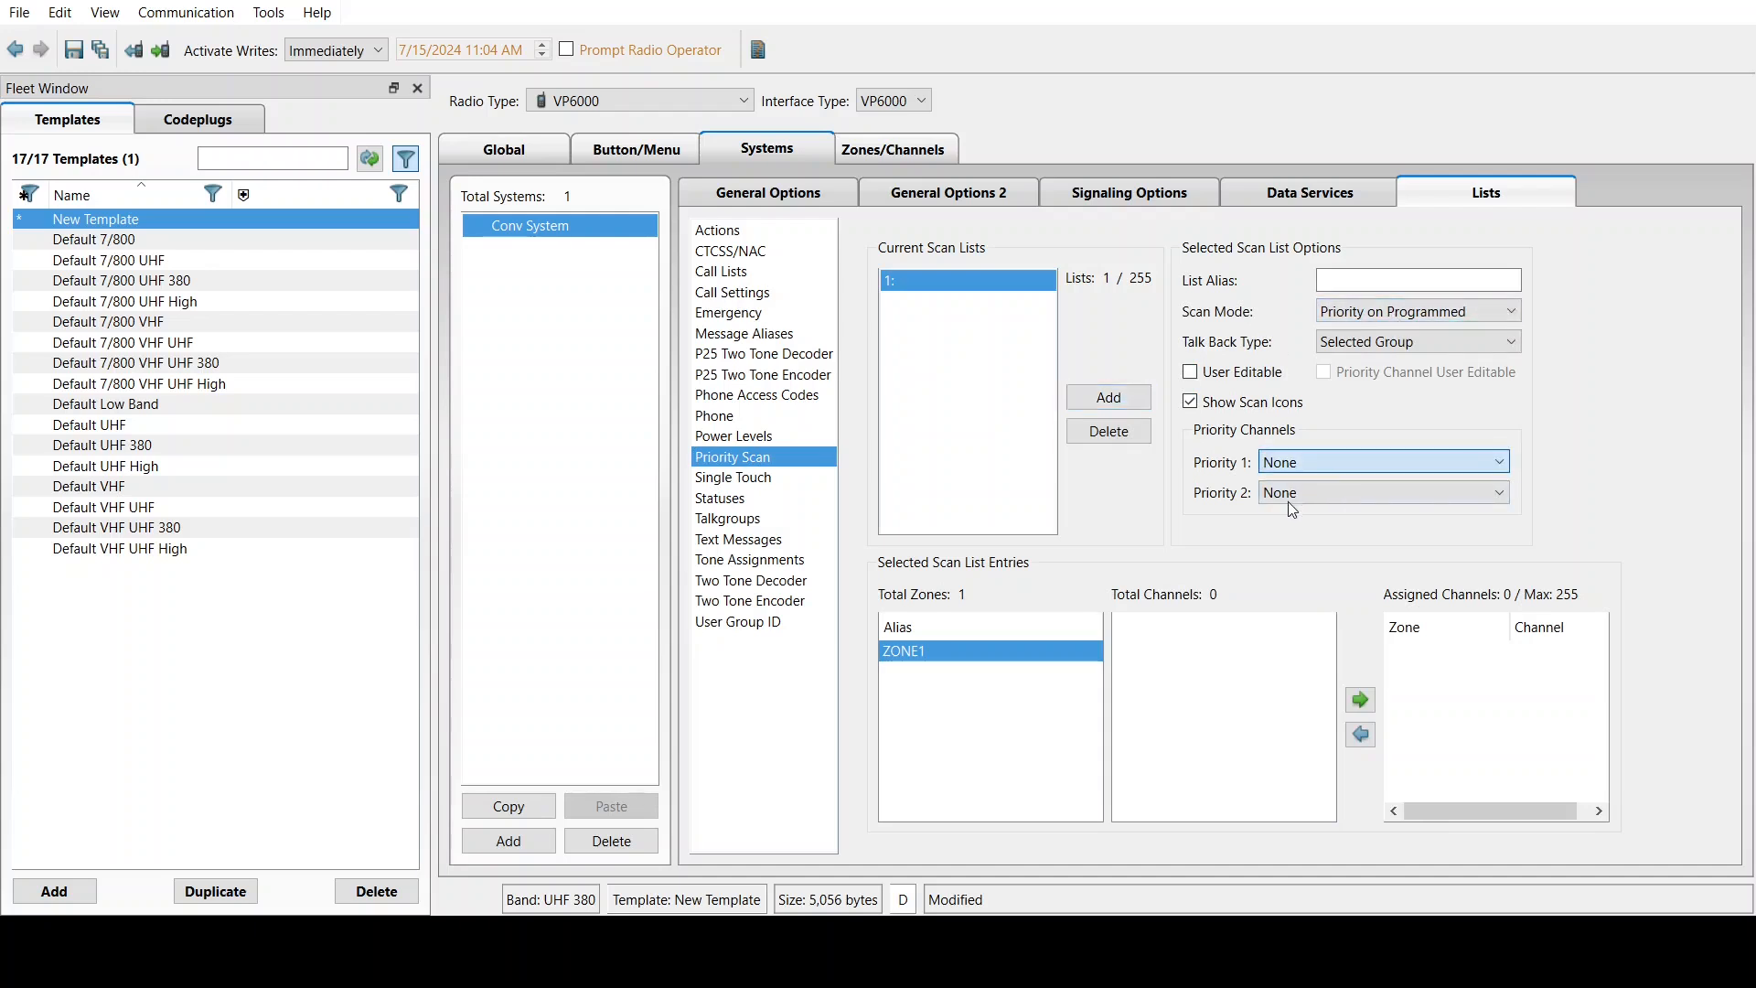
click(1288, 501)
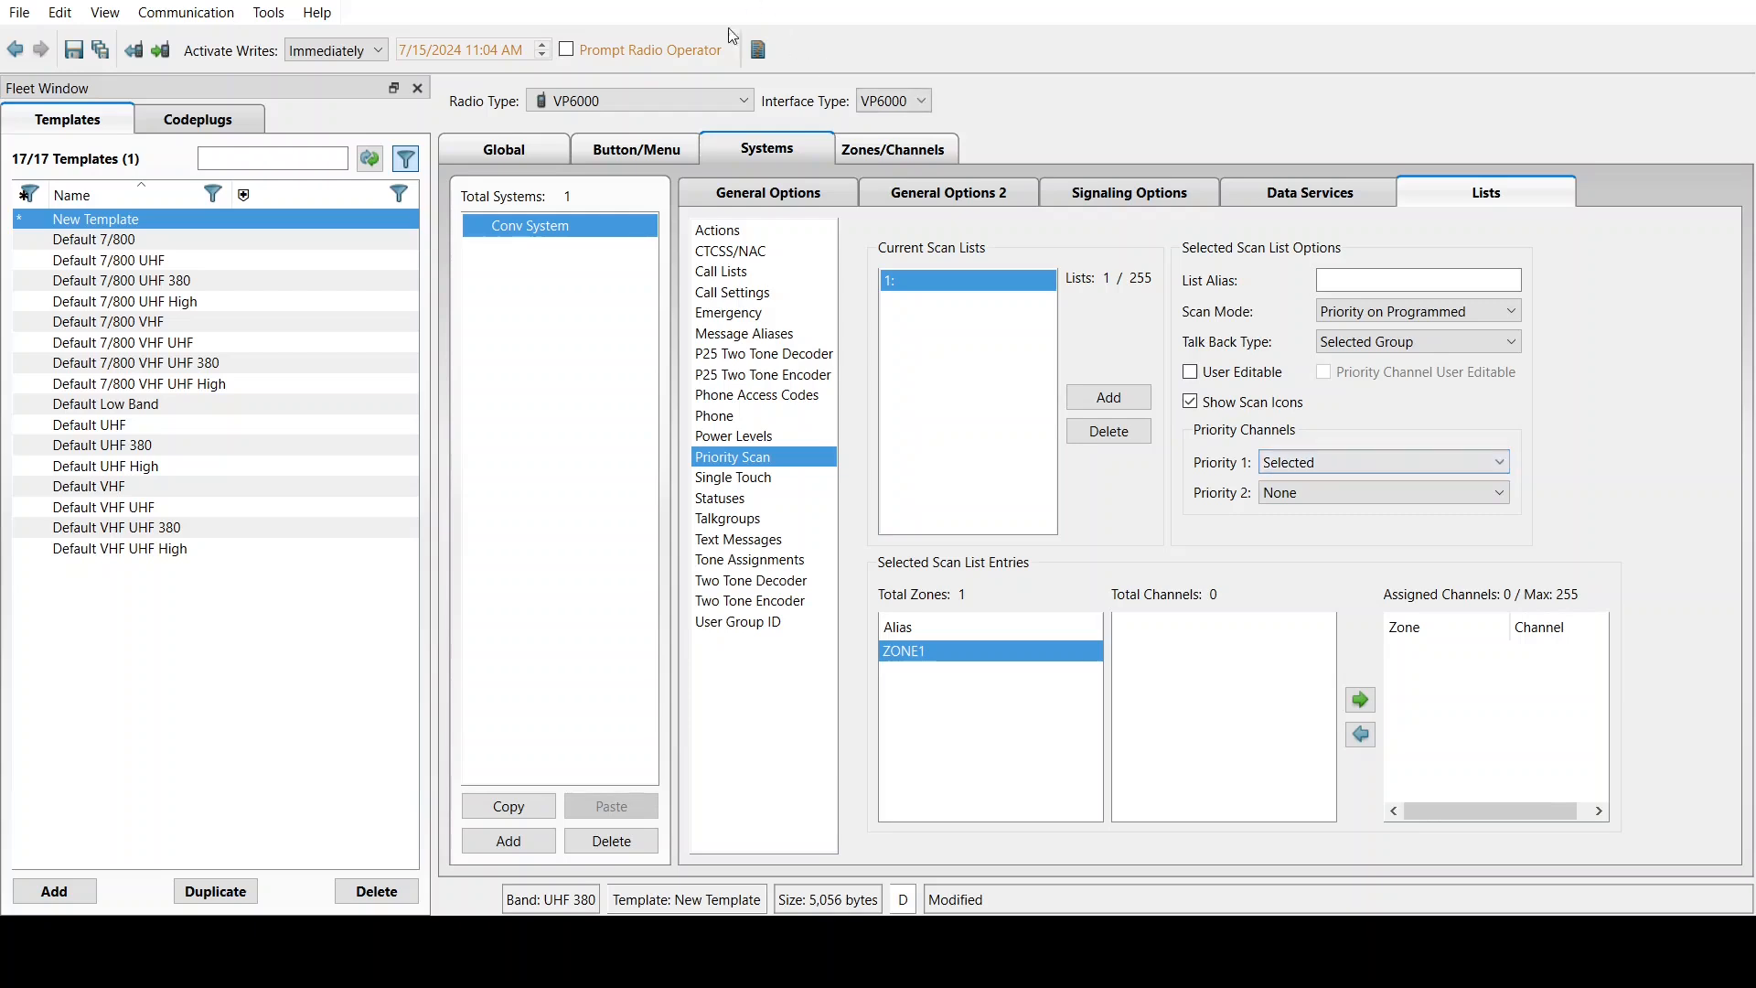
click(746, 193)
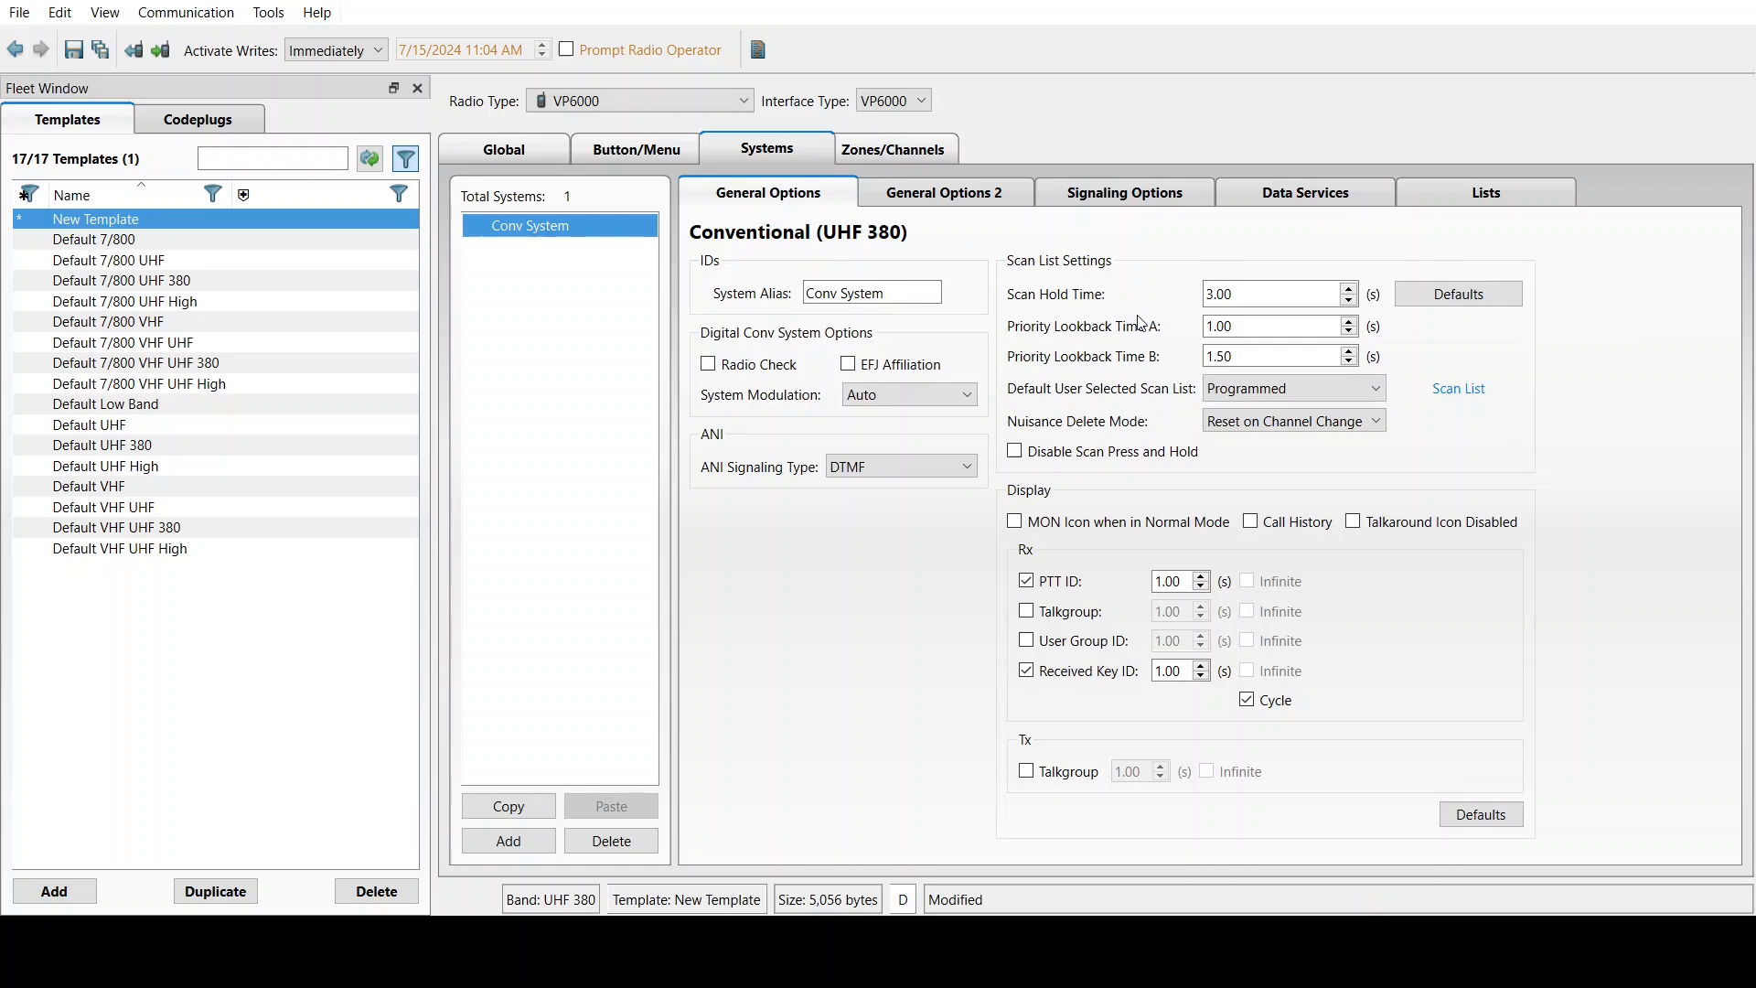
Switch back to the Conv System Lists and show the Single Touch list
click(1473, 201)
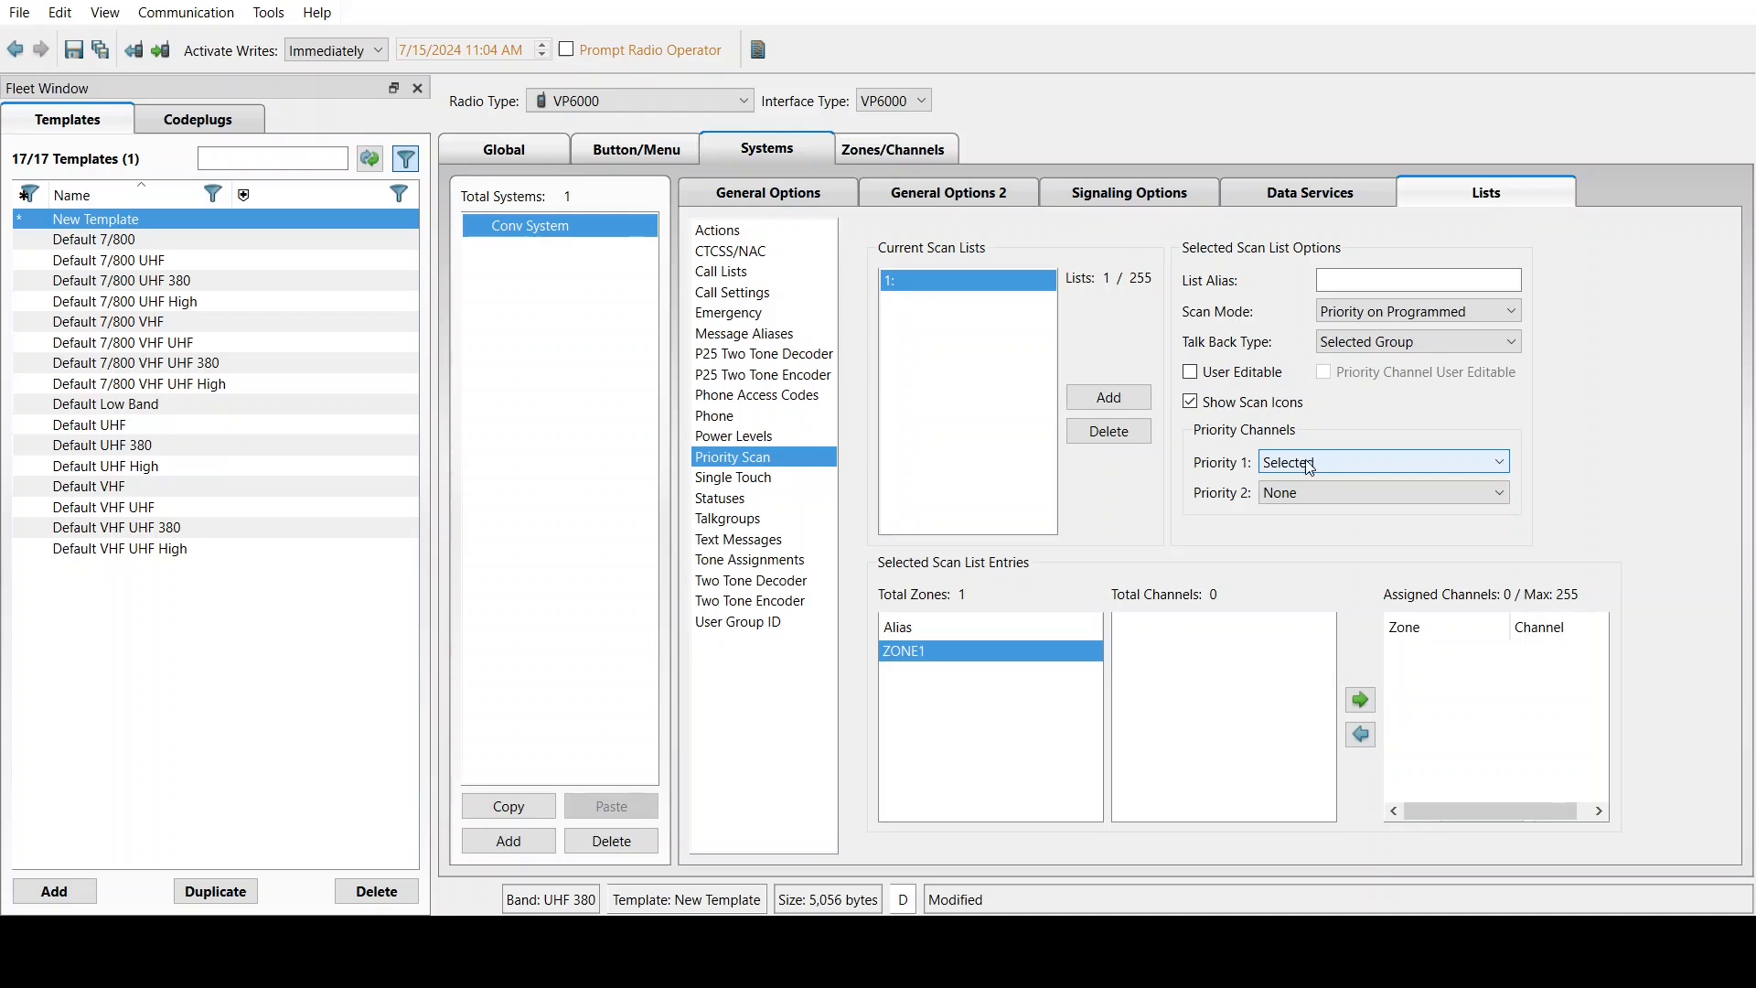
click(727, 478)
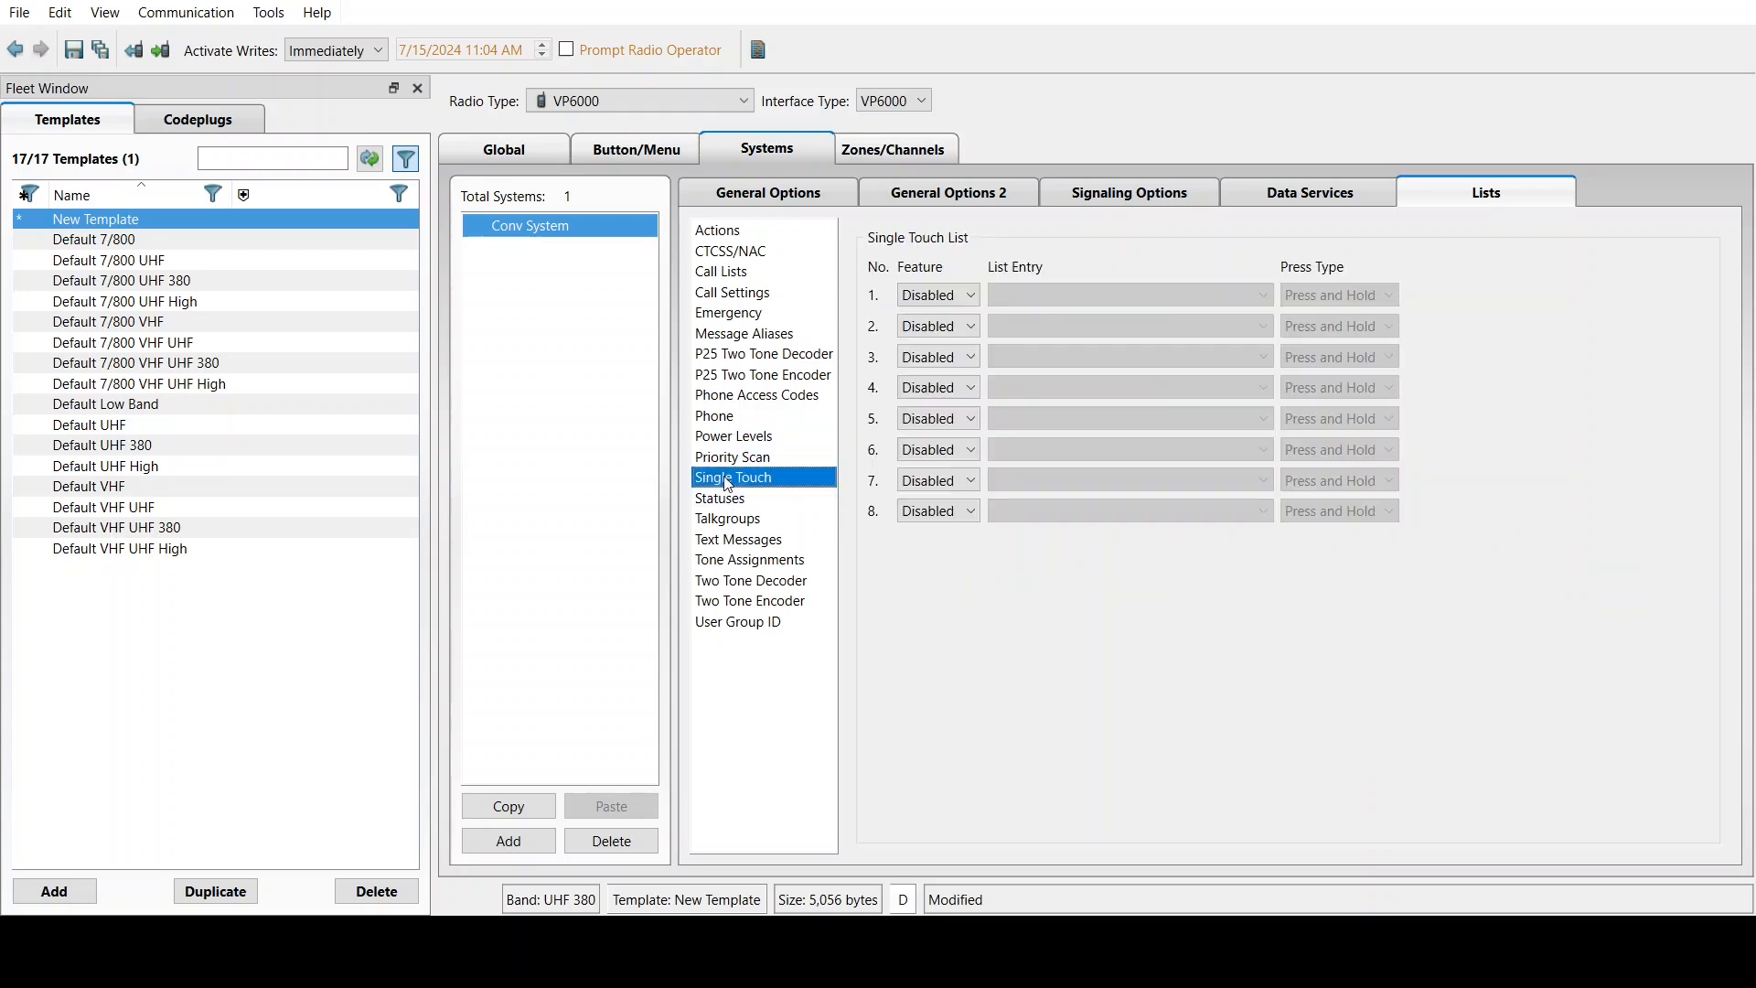
Show the Talkgroups list, which contains only TG1
click(935, 300)
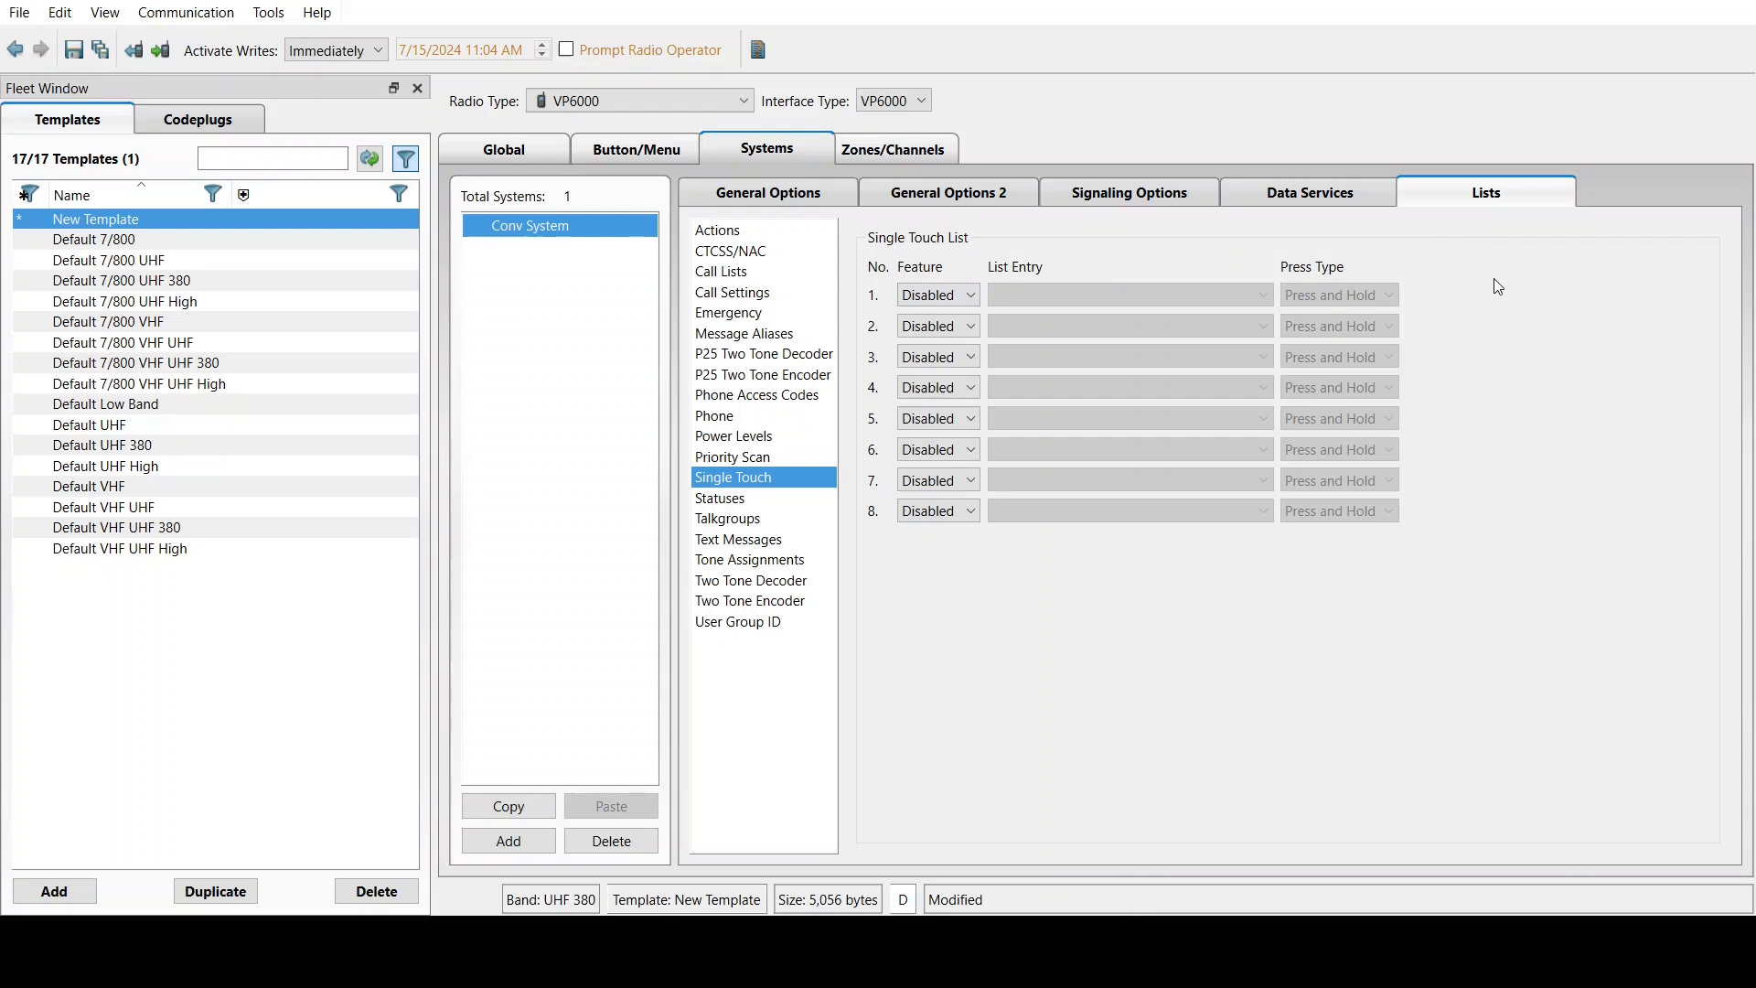
click(728, 518)
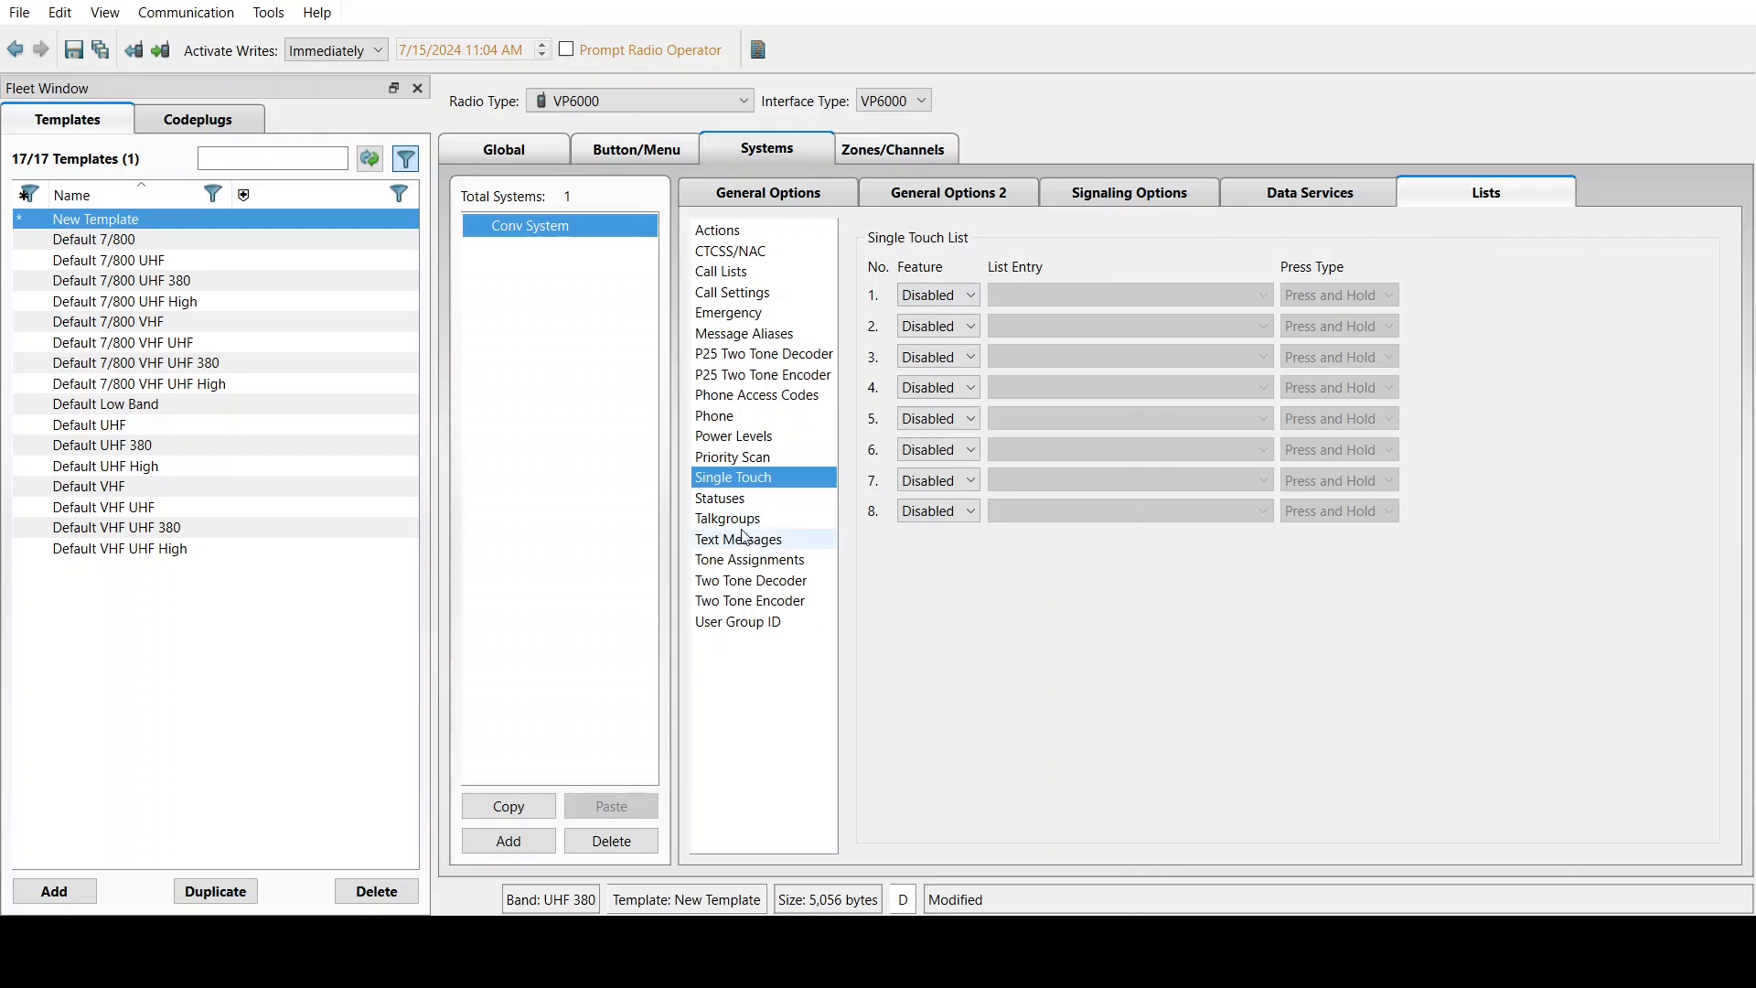
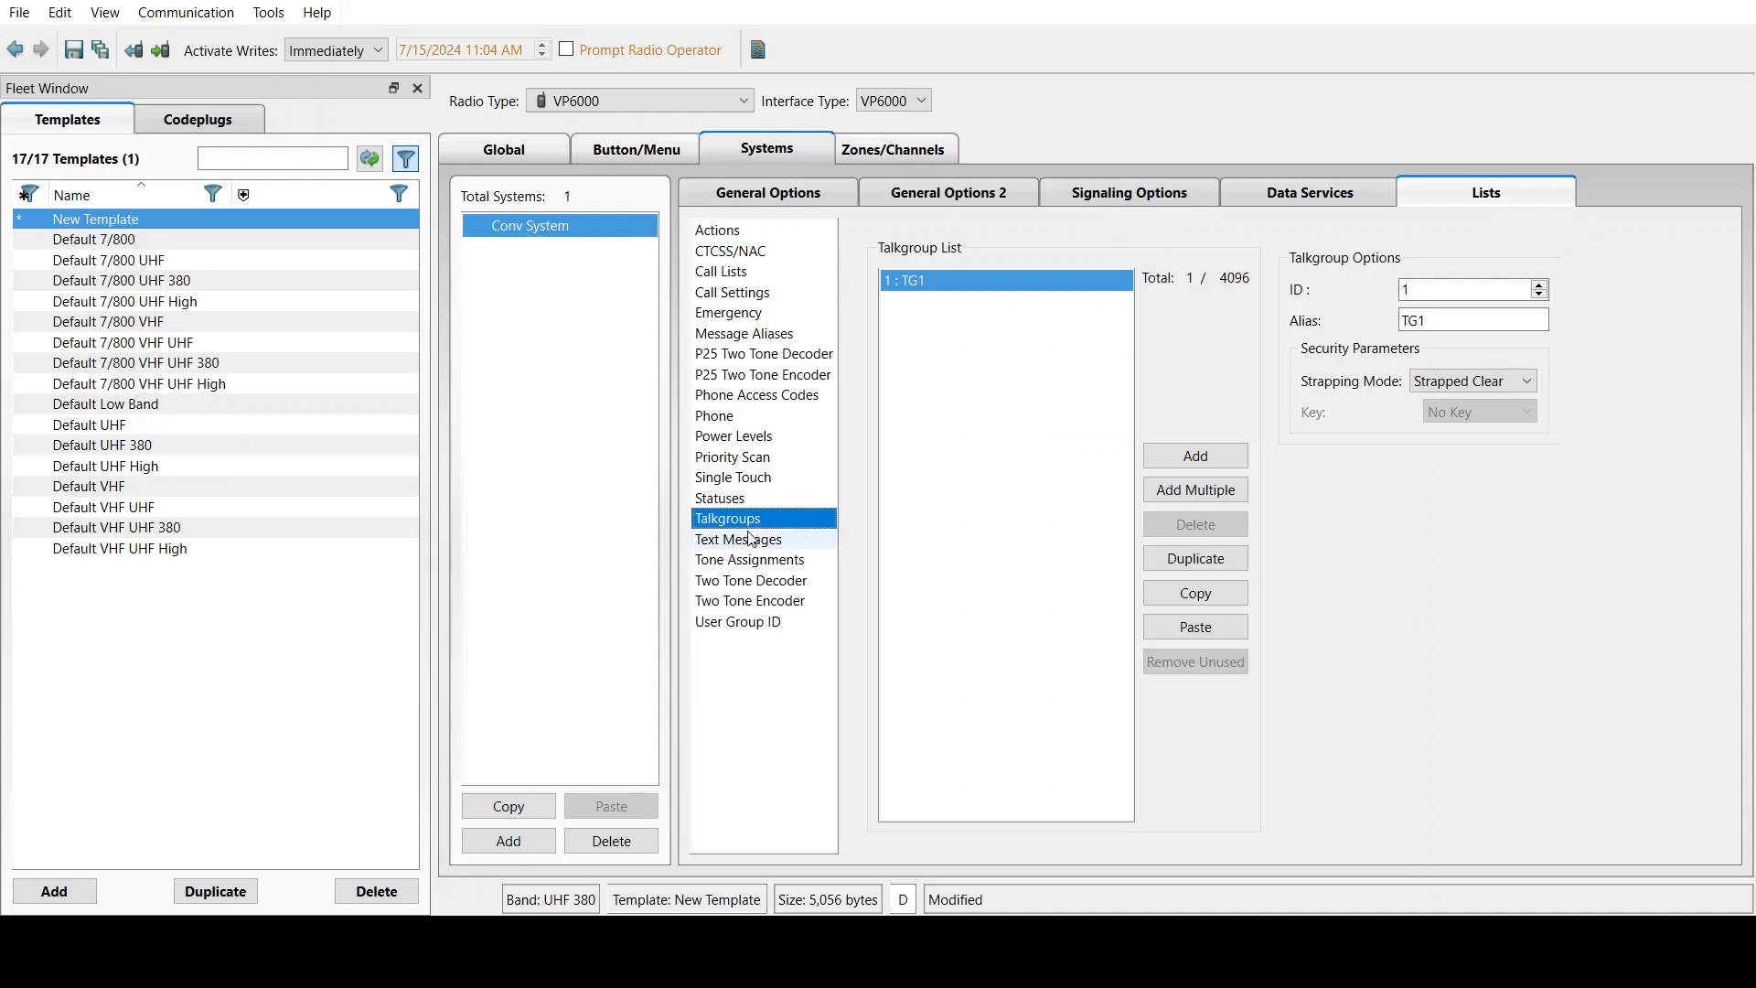
Add an Emergency Ack tone assignment, then view the Two Tone Decoder and Two Tone Encoder lists
click(748, 559)
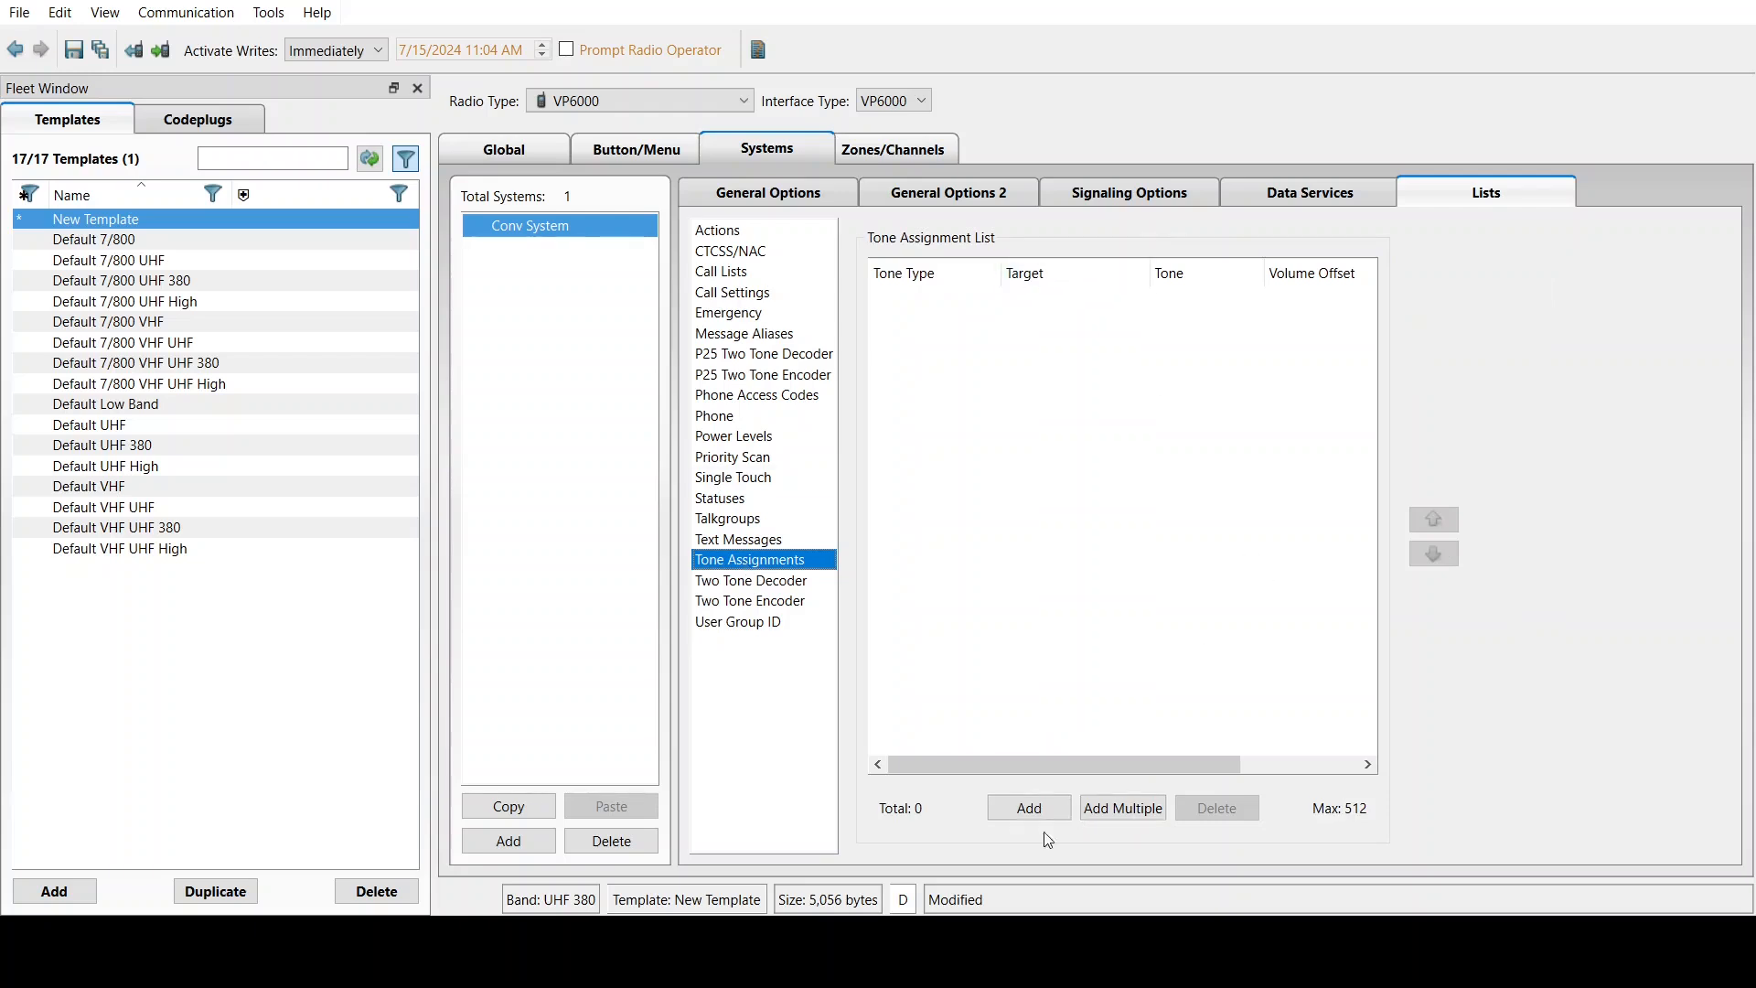
click(1029, 807)
click(940, 300)
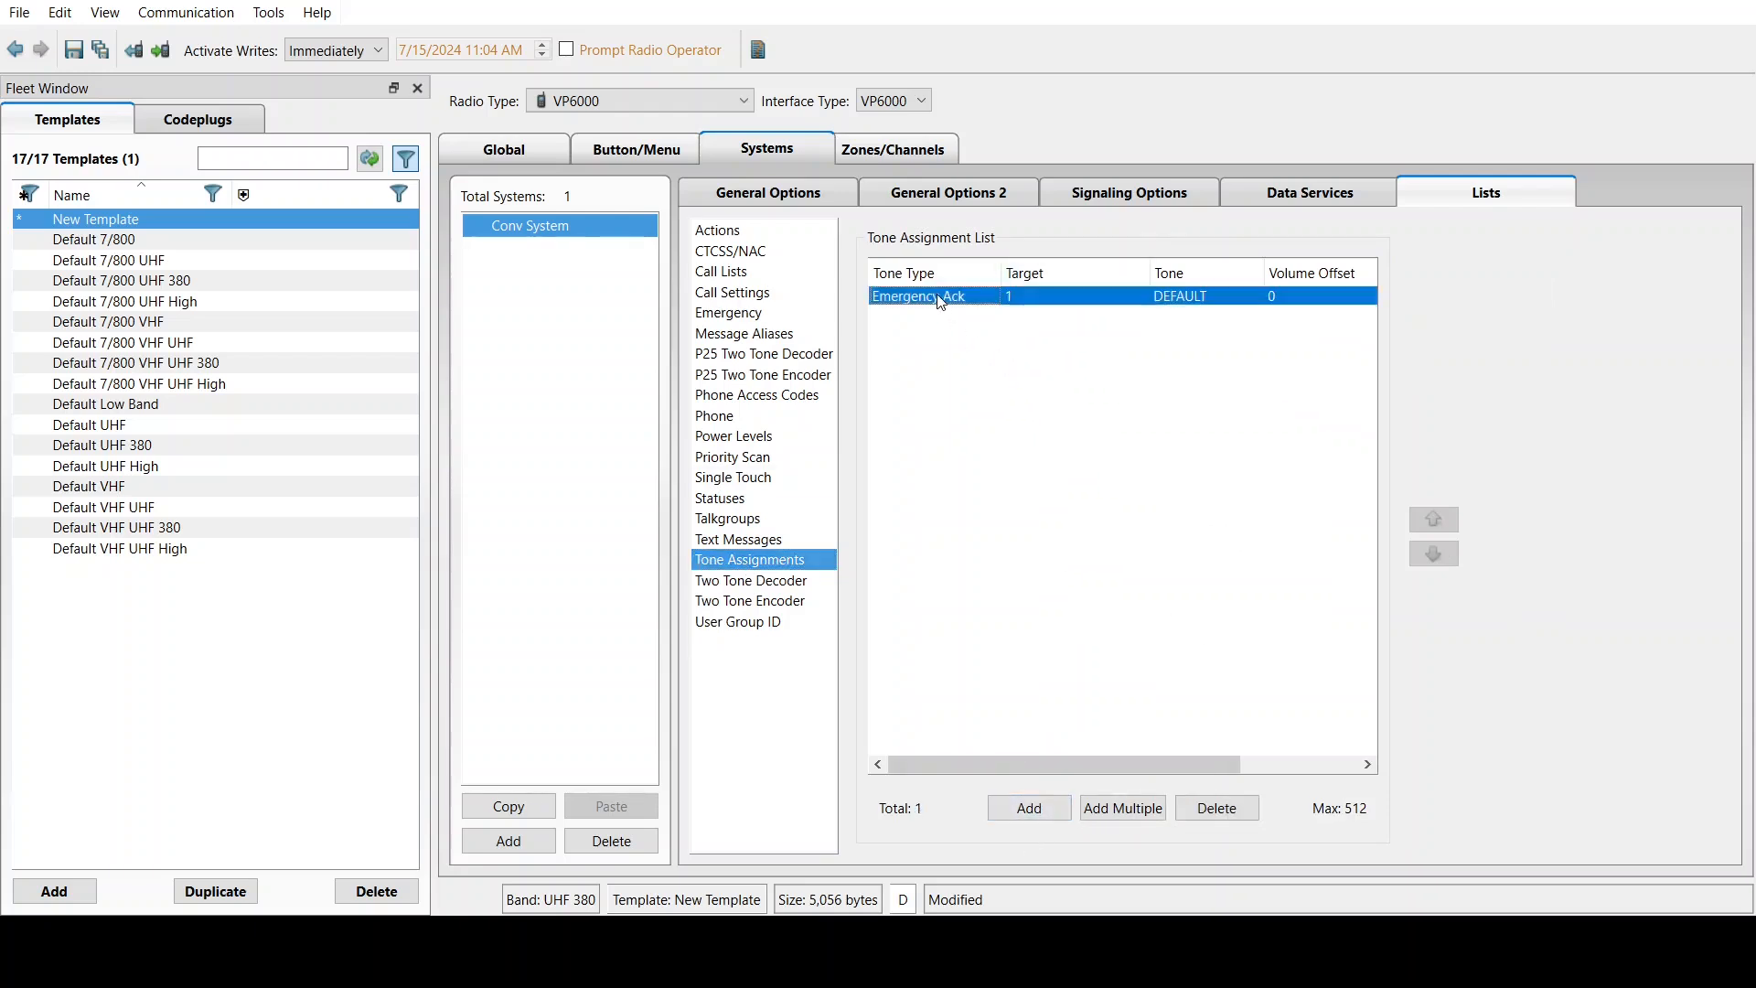
click(1189, 305)
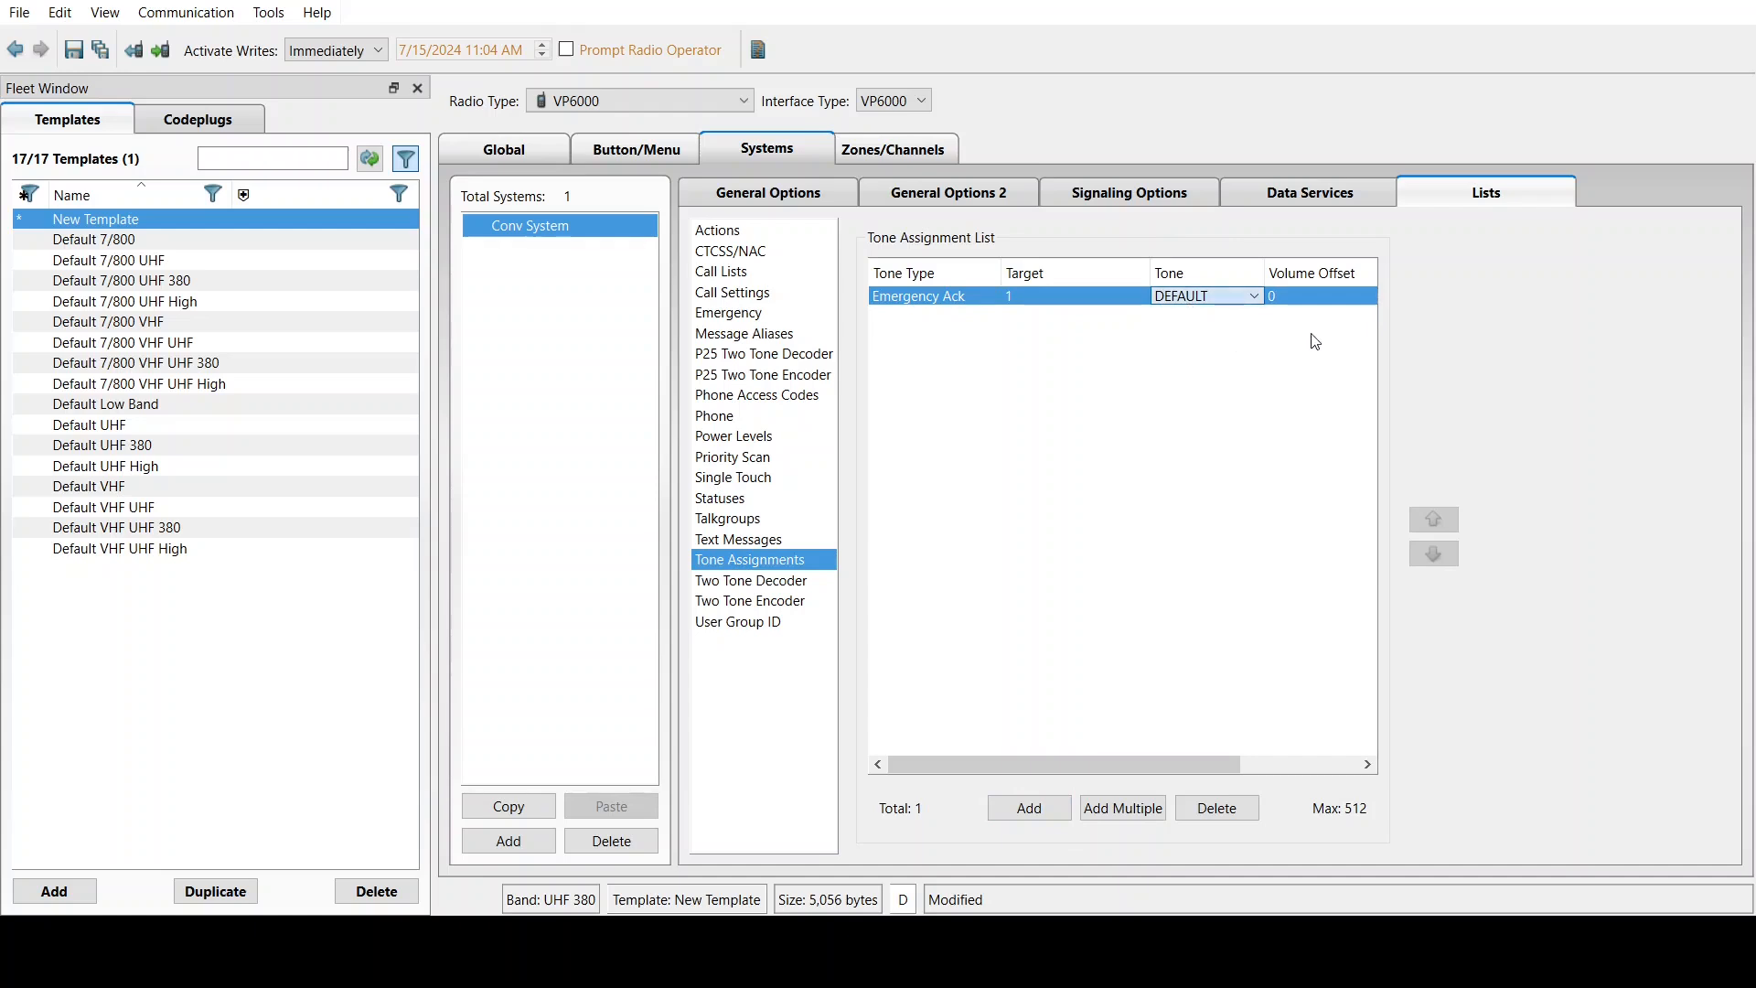
click(1019, 353)
click(753, 582)
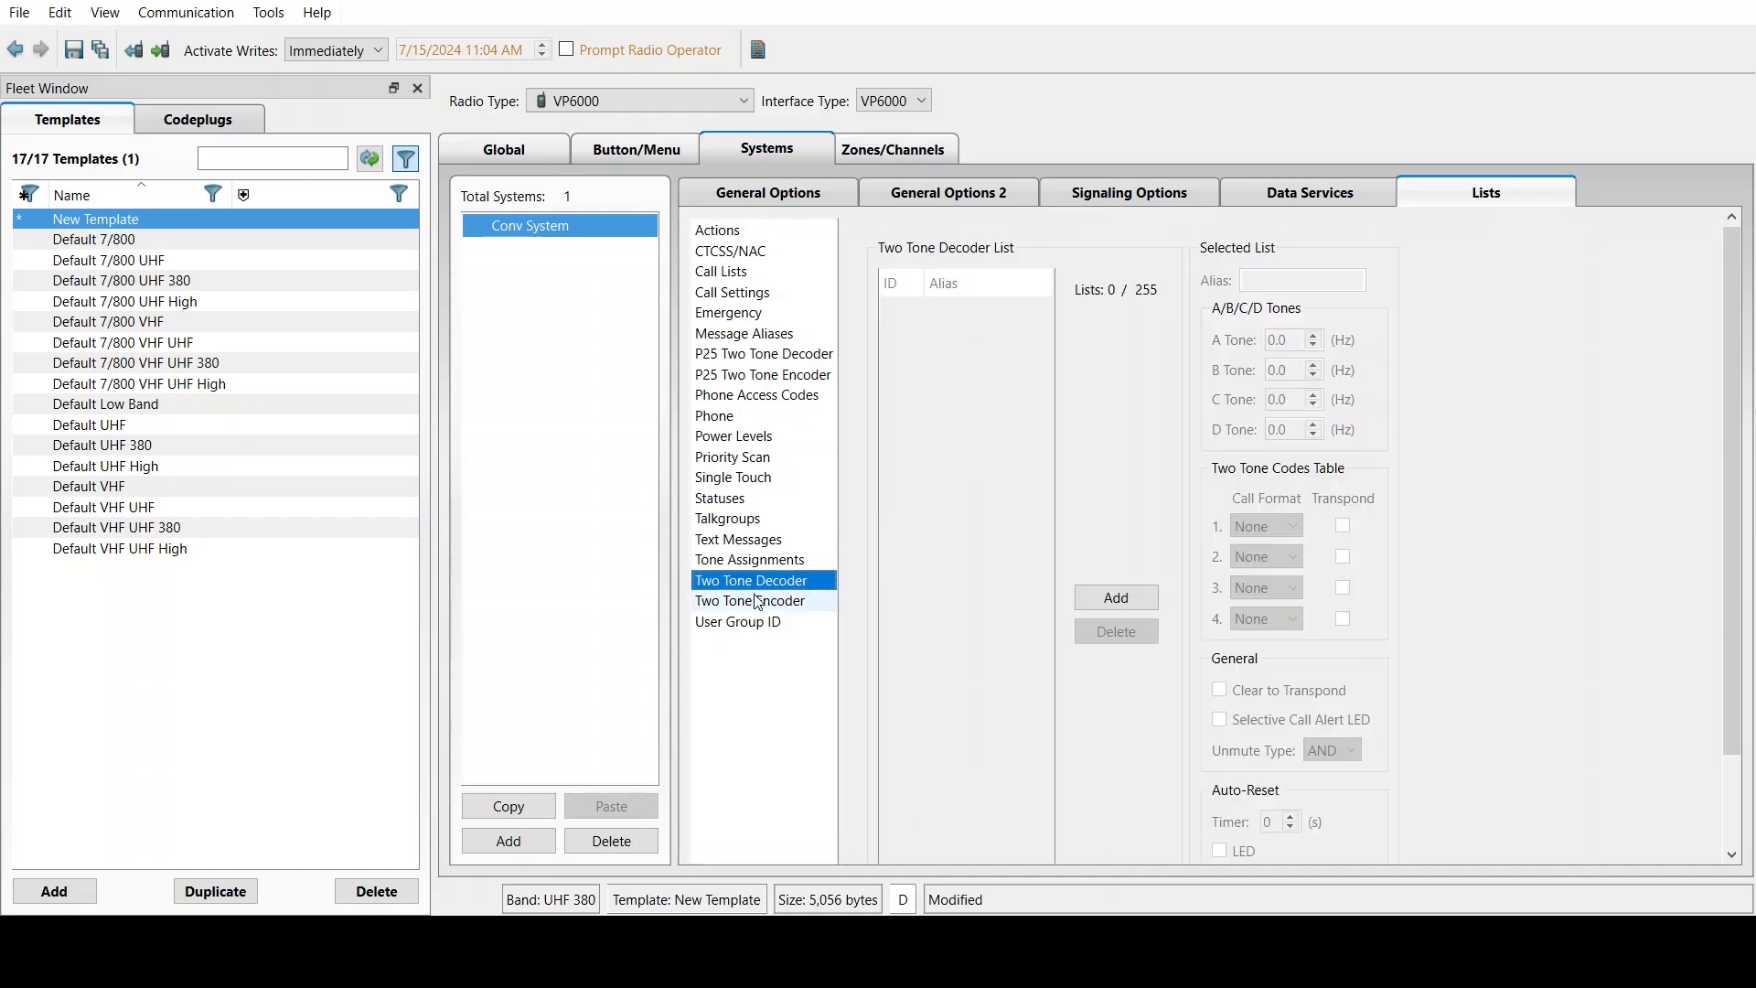
click(756, 601)
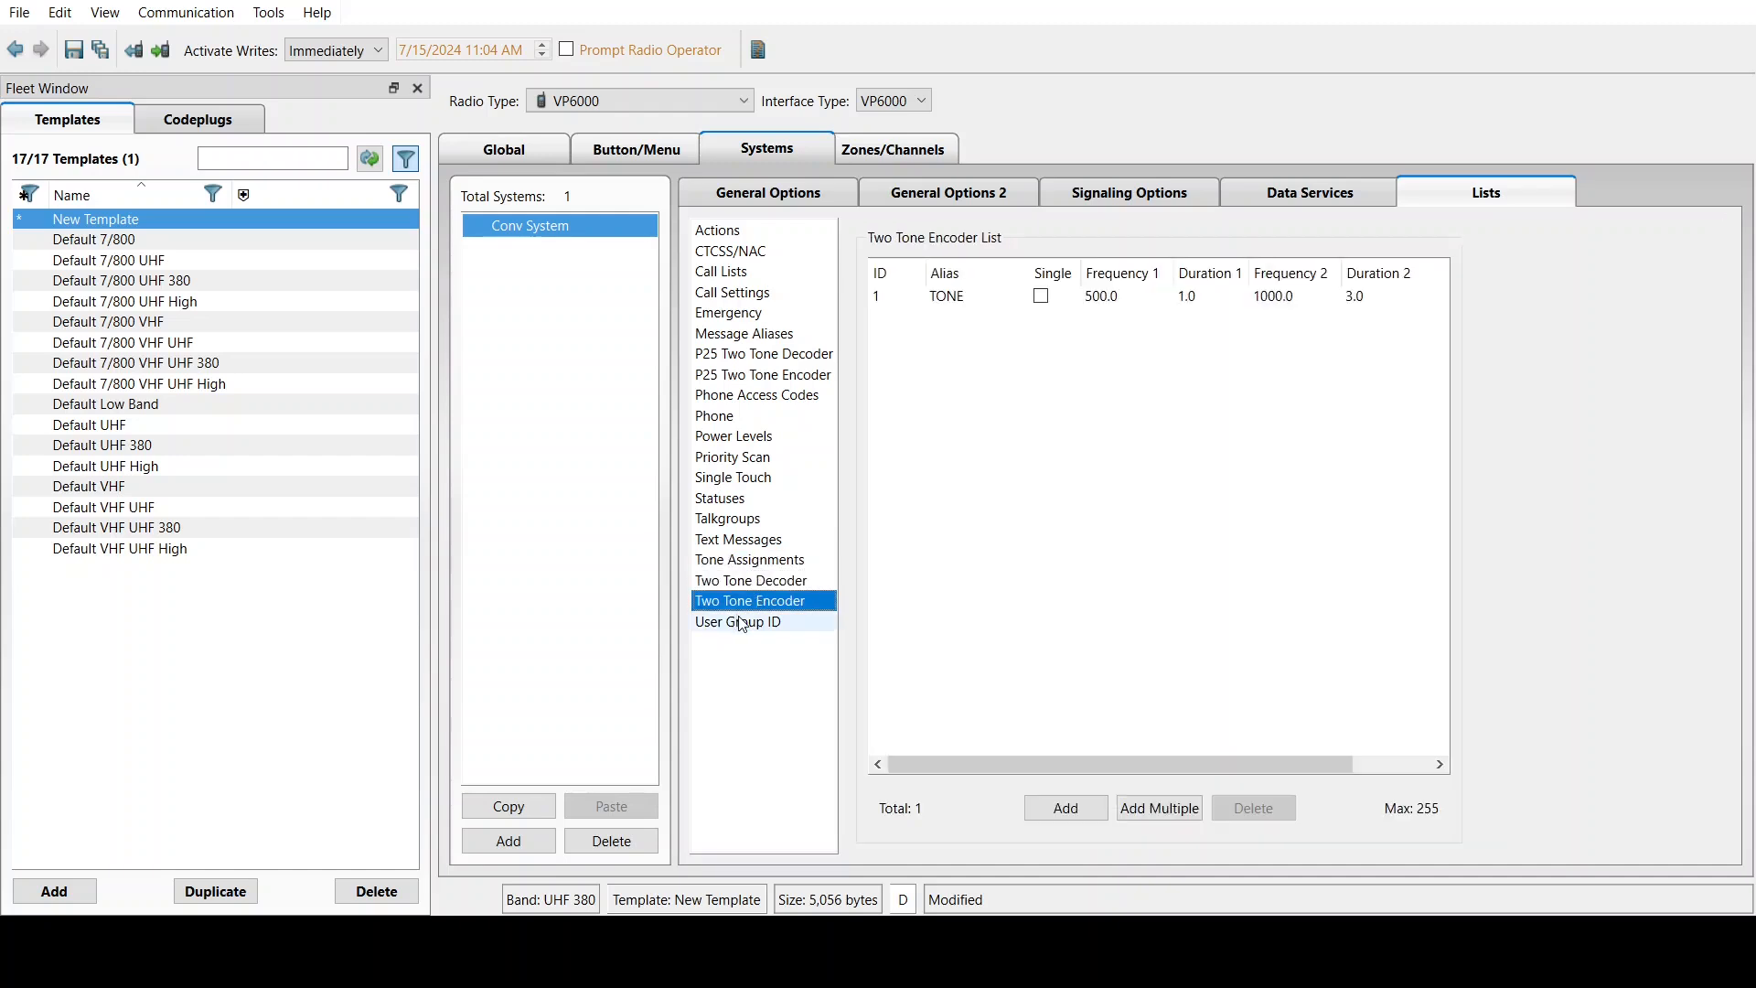
Add an analog CHAN1 and a conventional digital CHAN2 to ZONE1
click(874, 157)
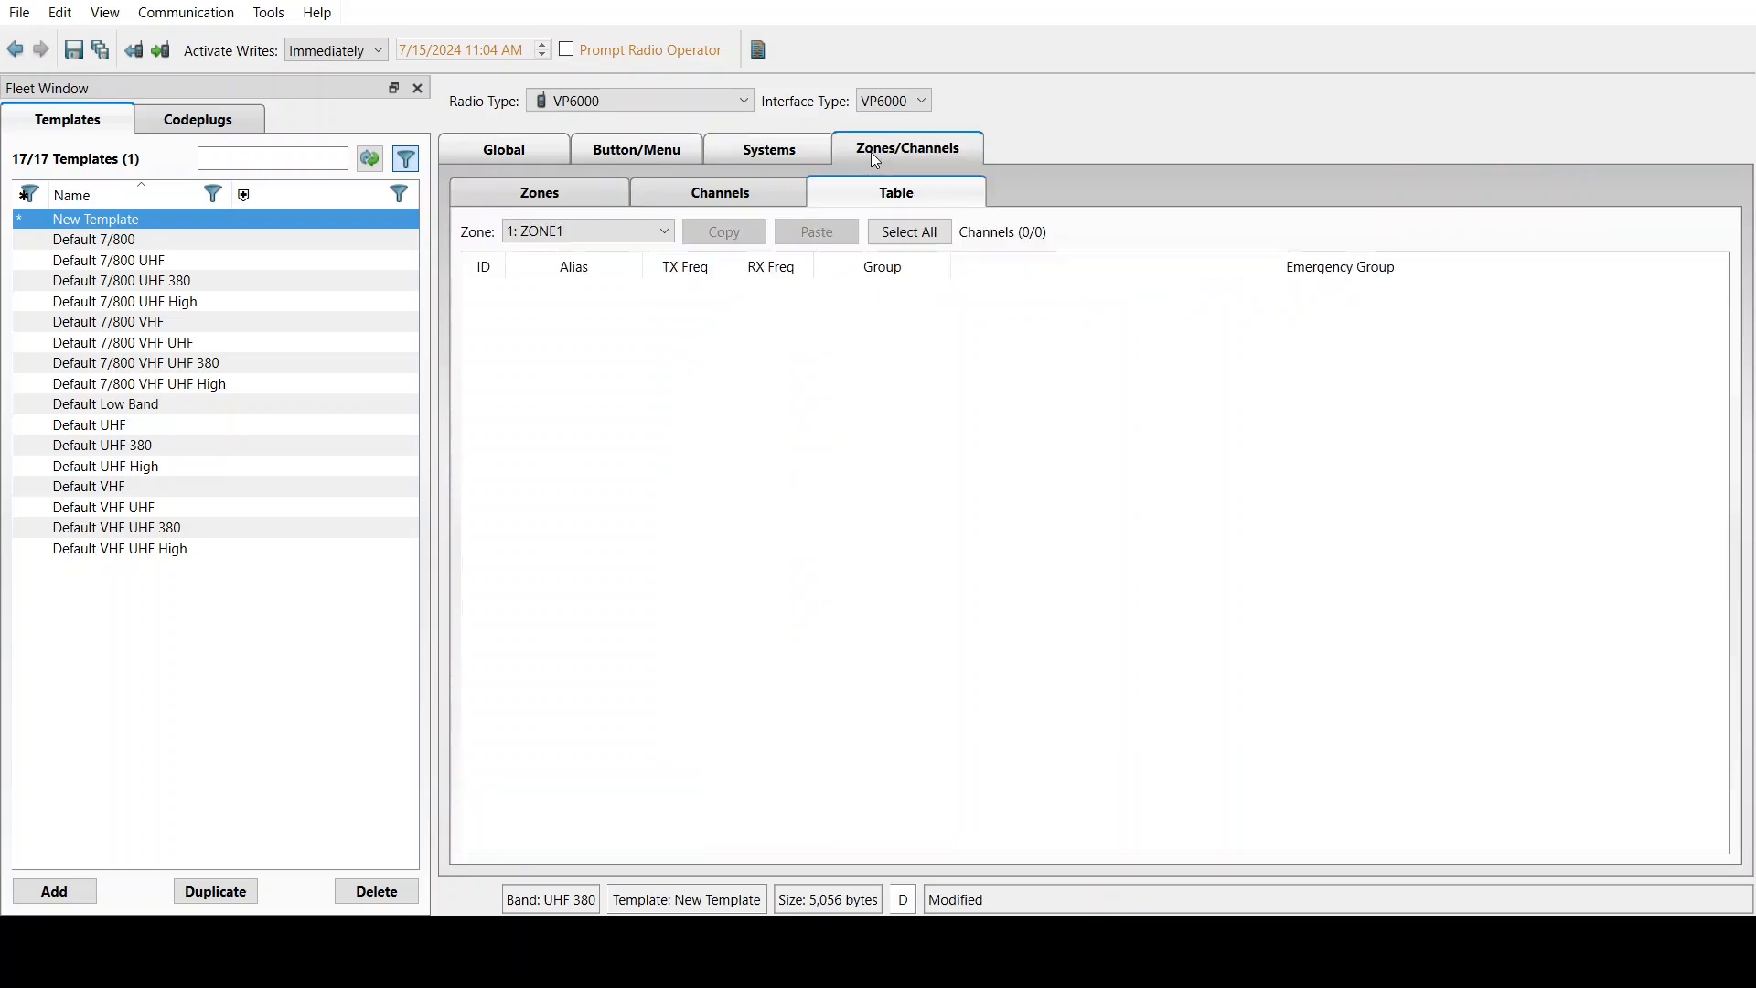
click(571, 192)
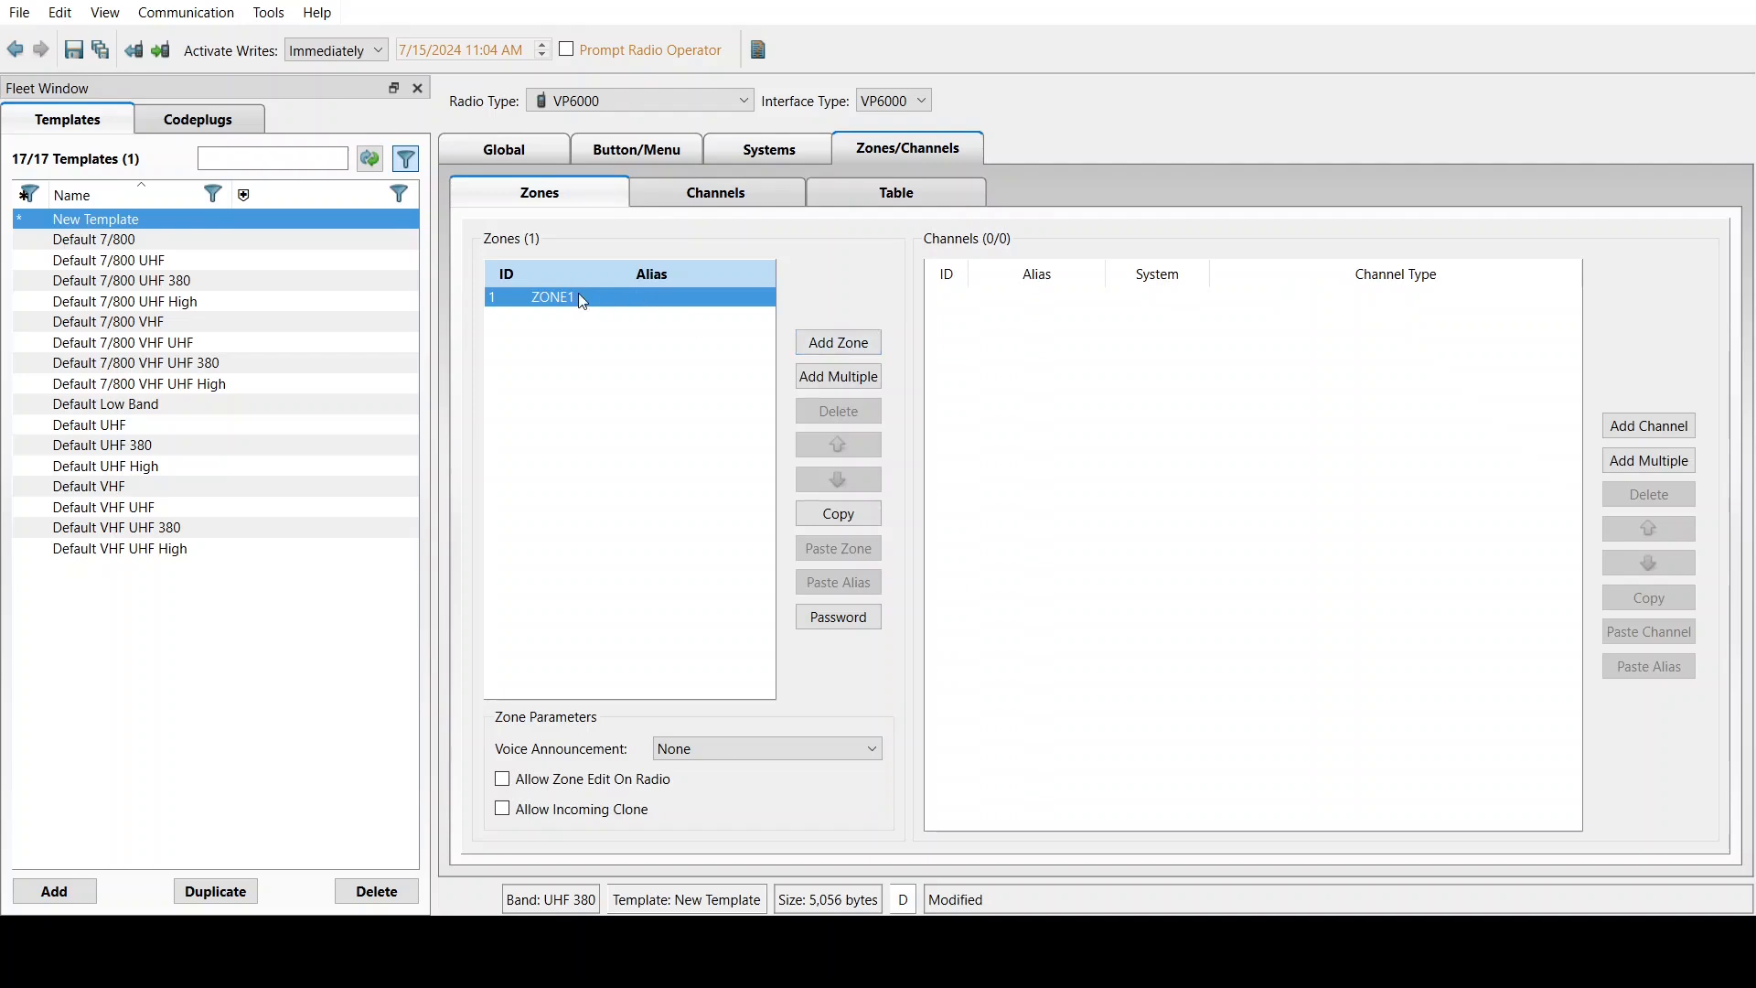
click(1666, 433)
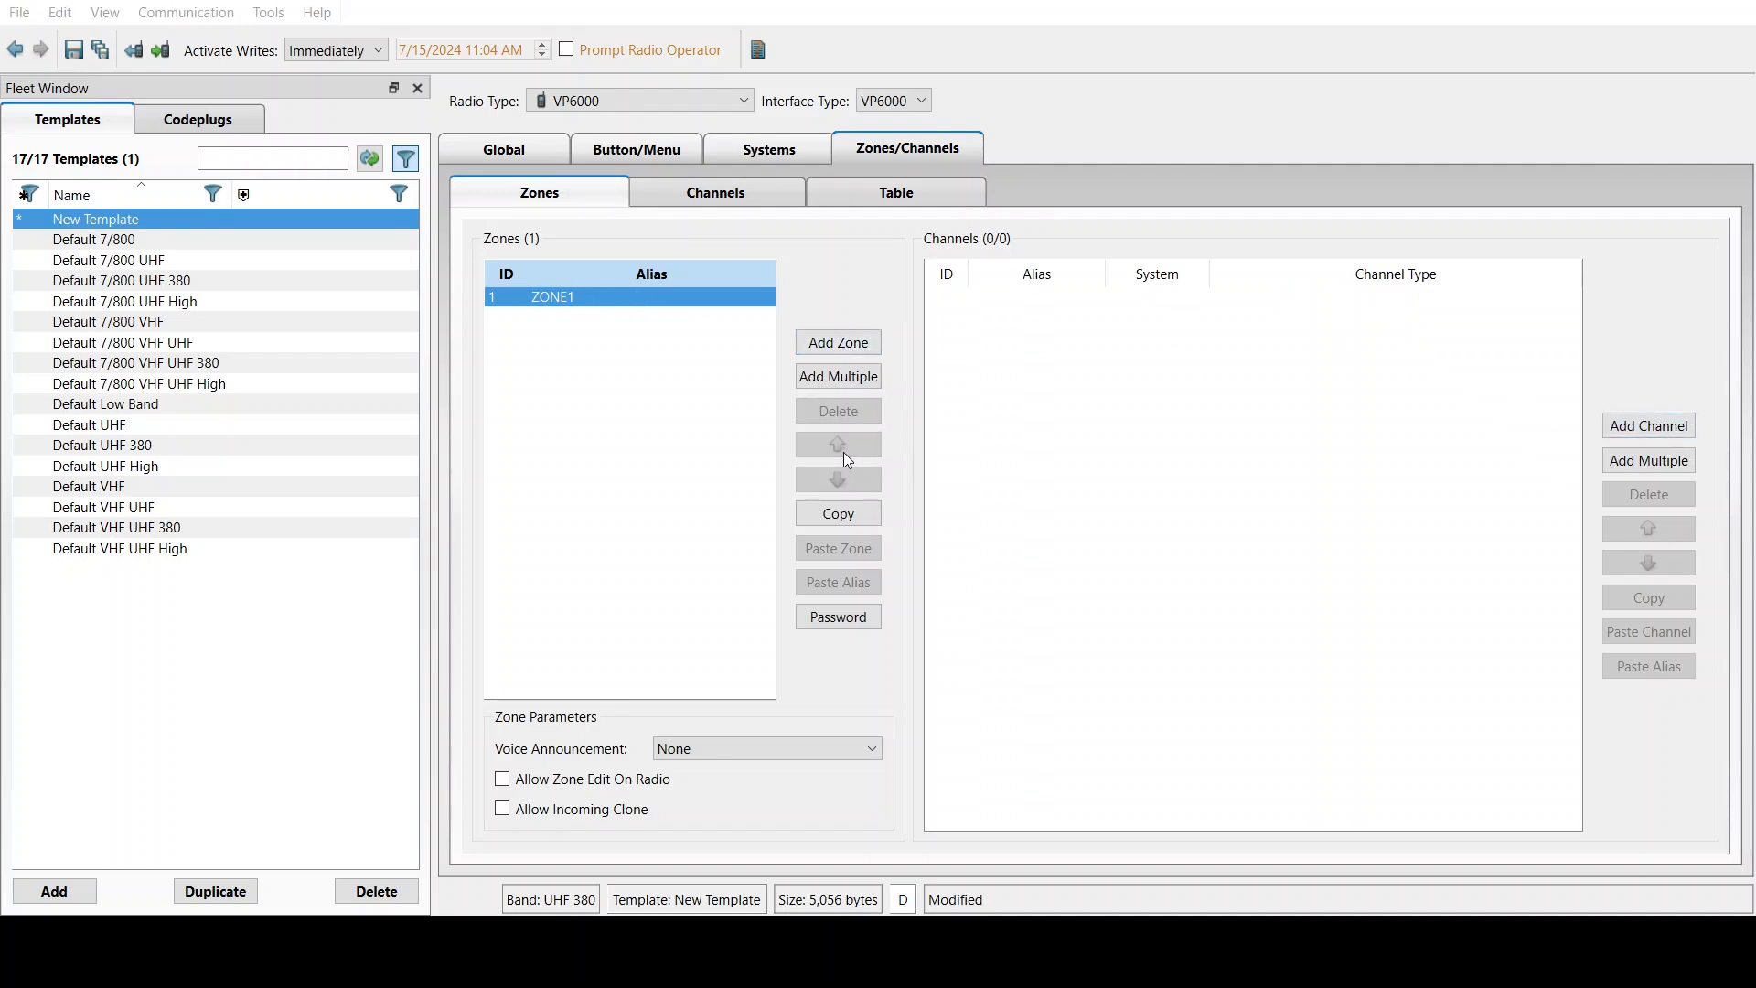
click(1633, 431)
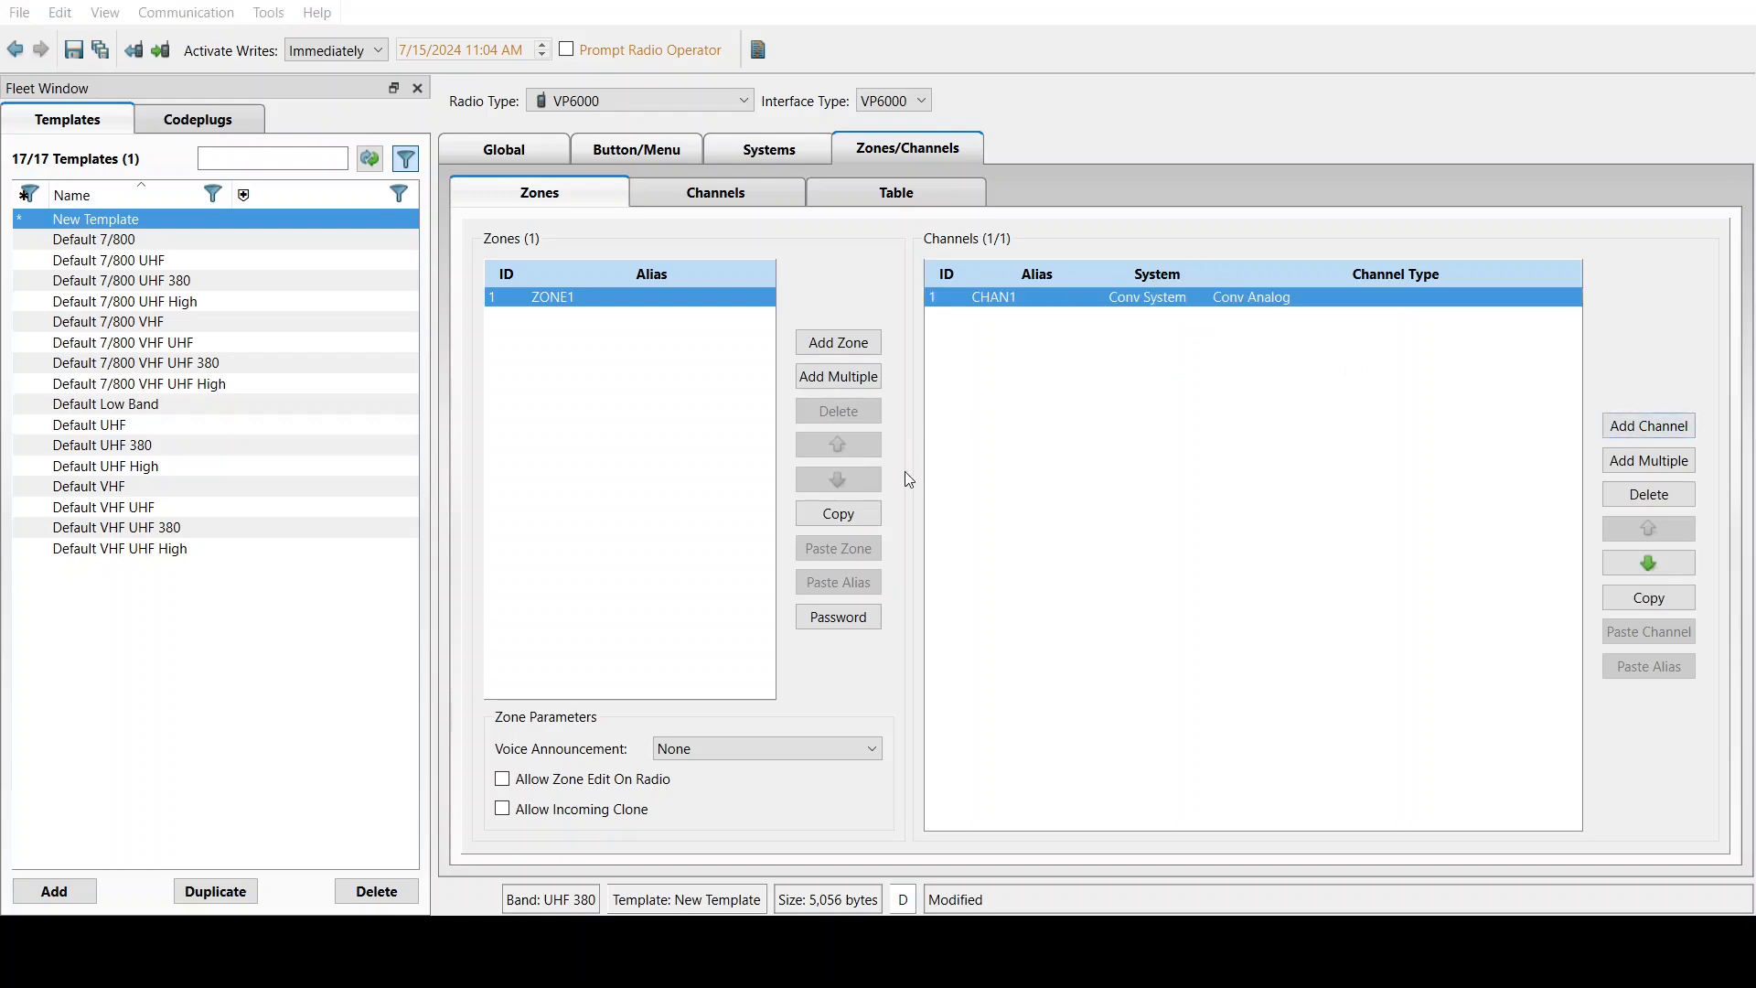
click(835, 480)
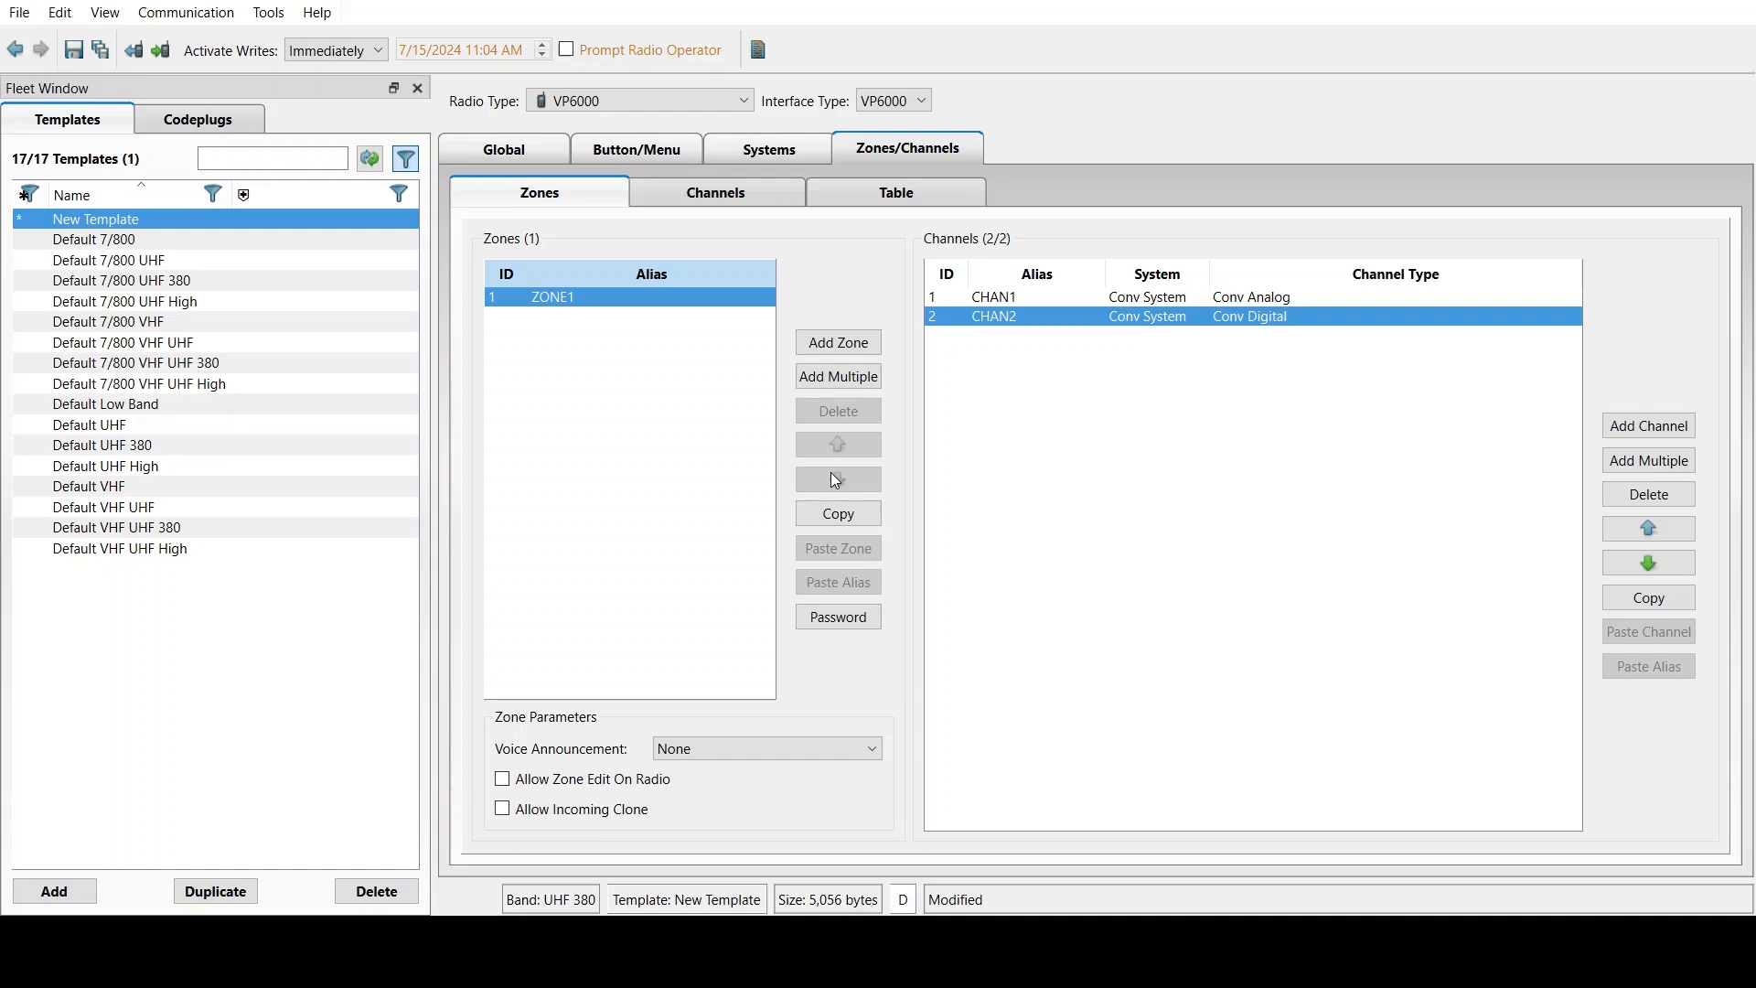
Review CHAN1 and CHAN2 in the table and Channels form, both at 380.00000 MHz, CHAN2 on TG1
click(896, 191)
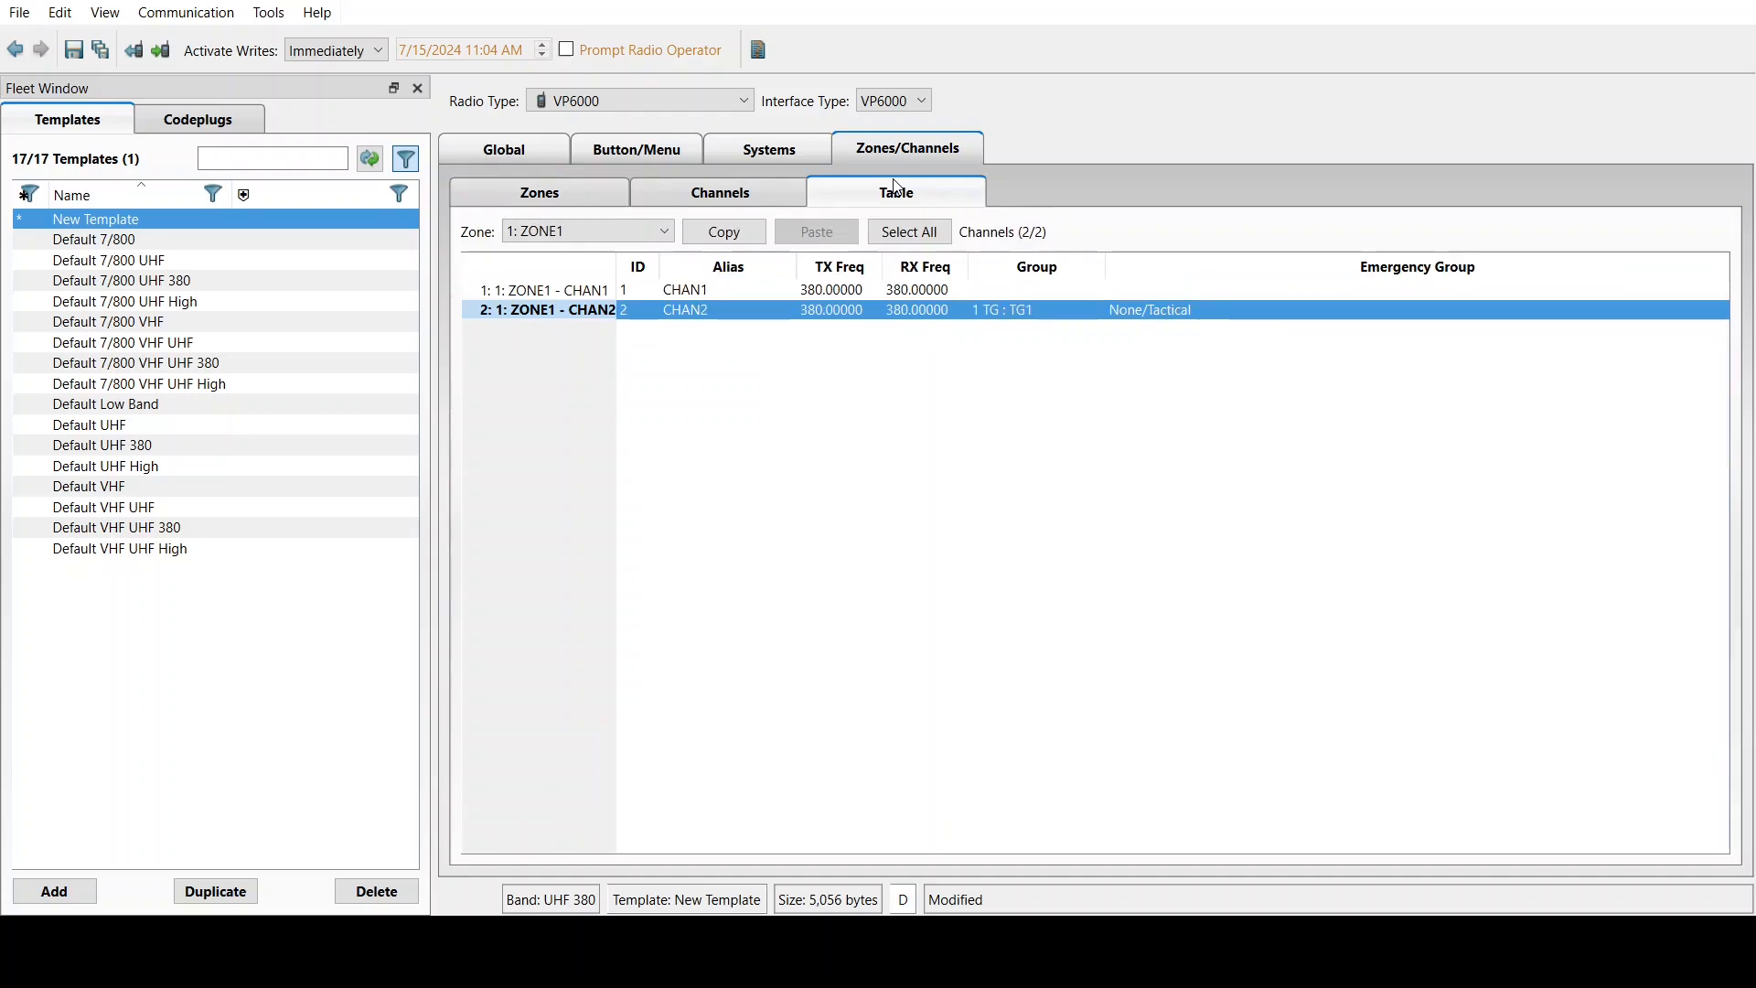
click(563, 371)
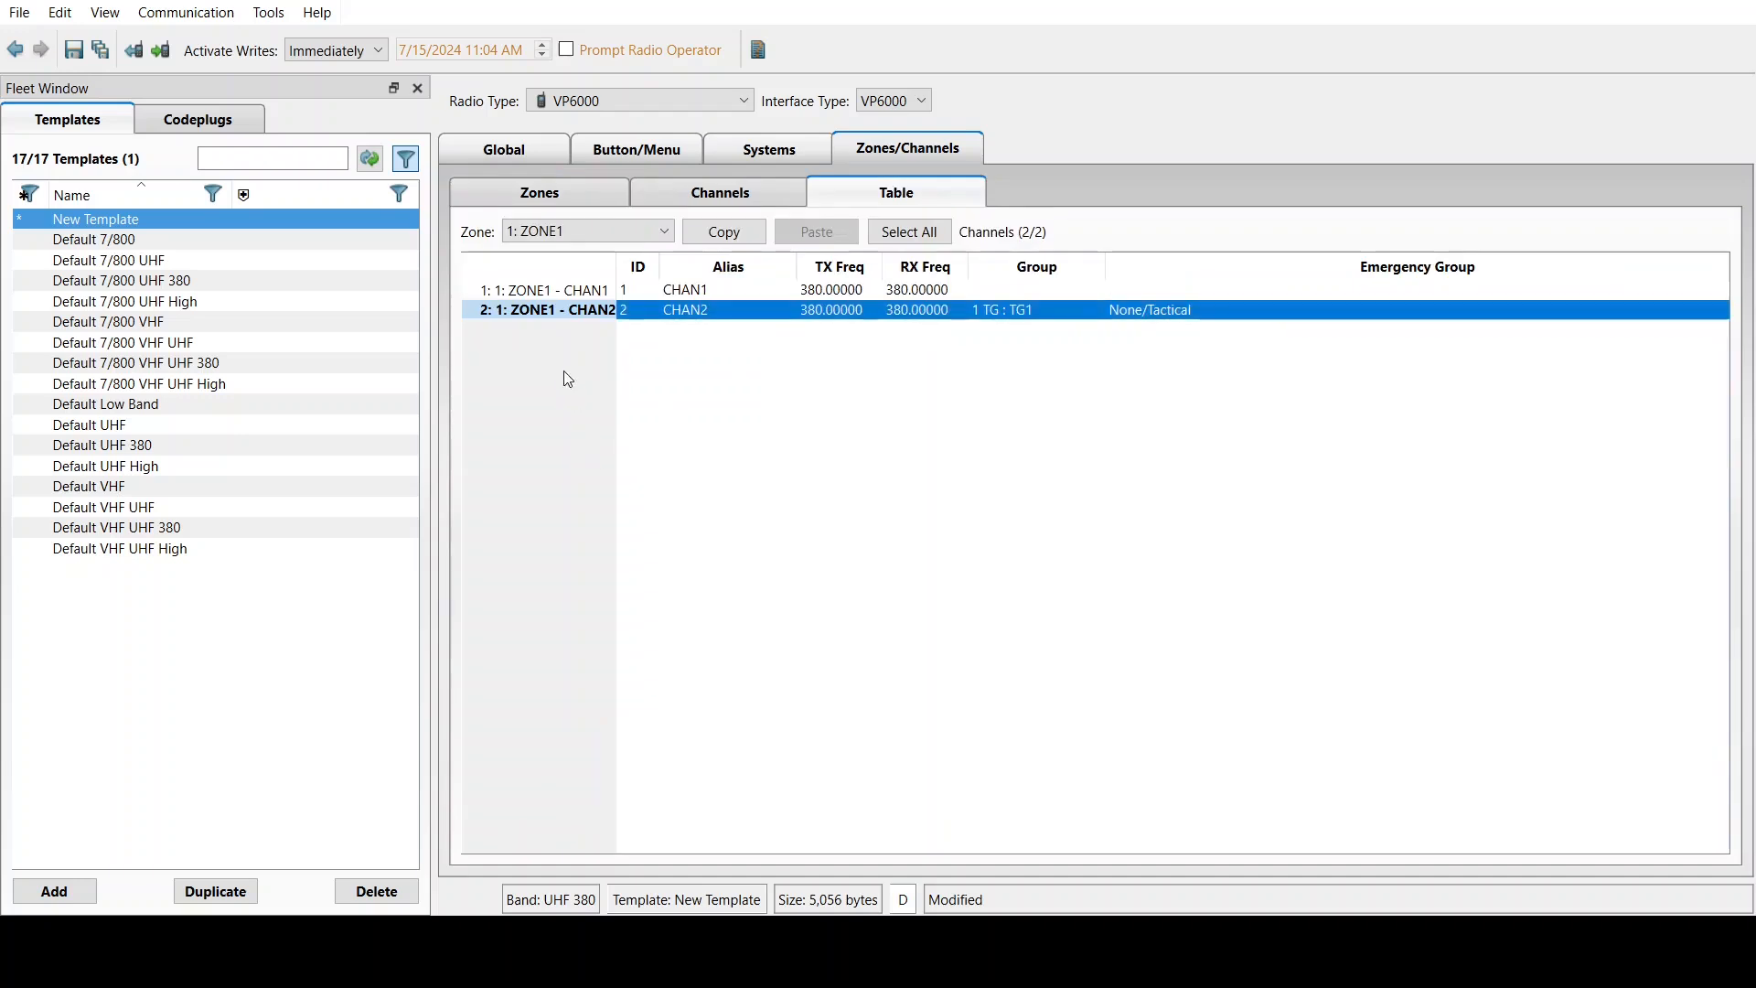
double_click(723, 290)
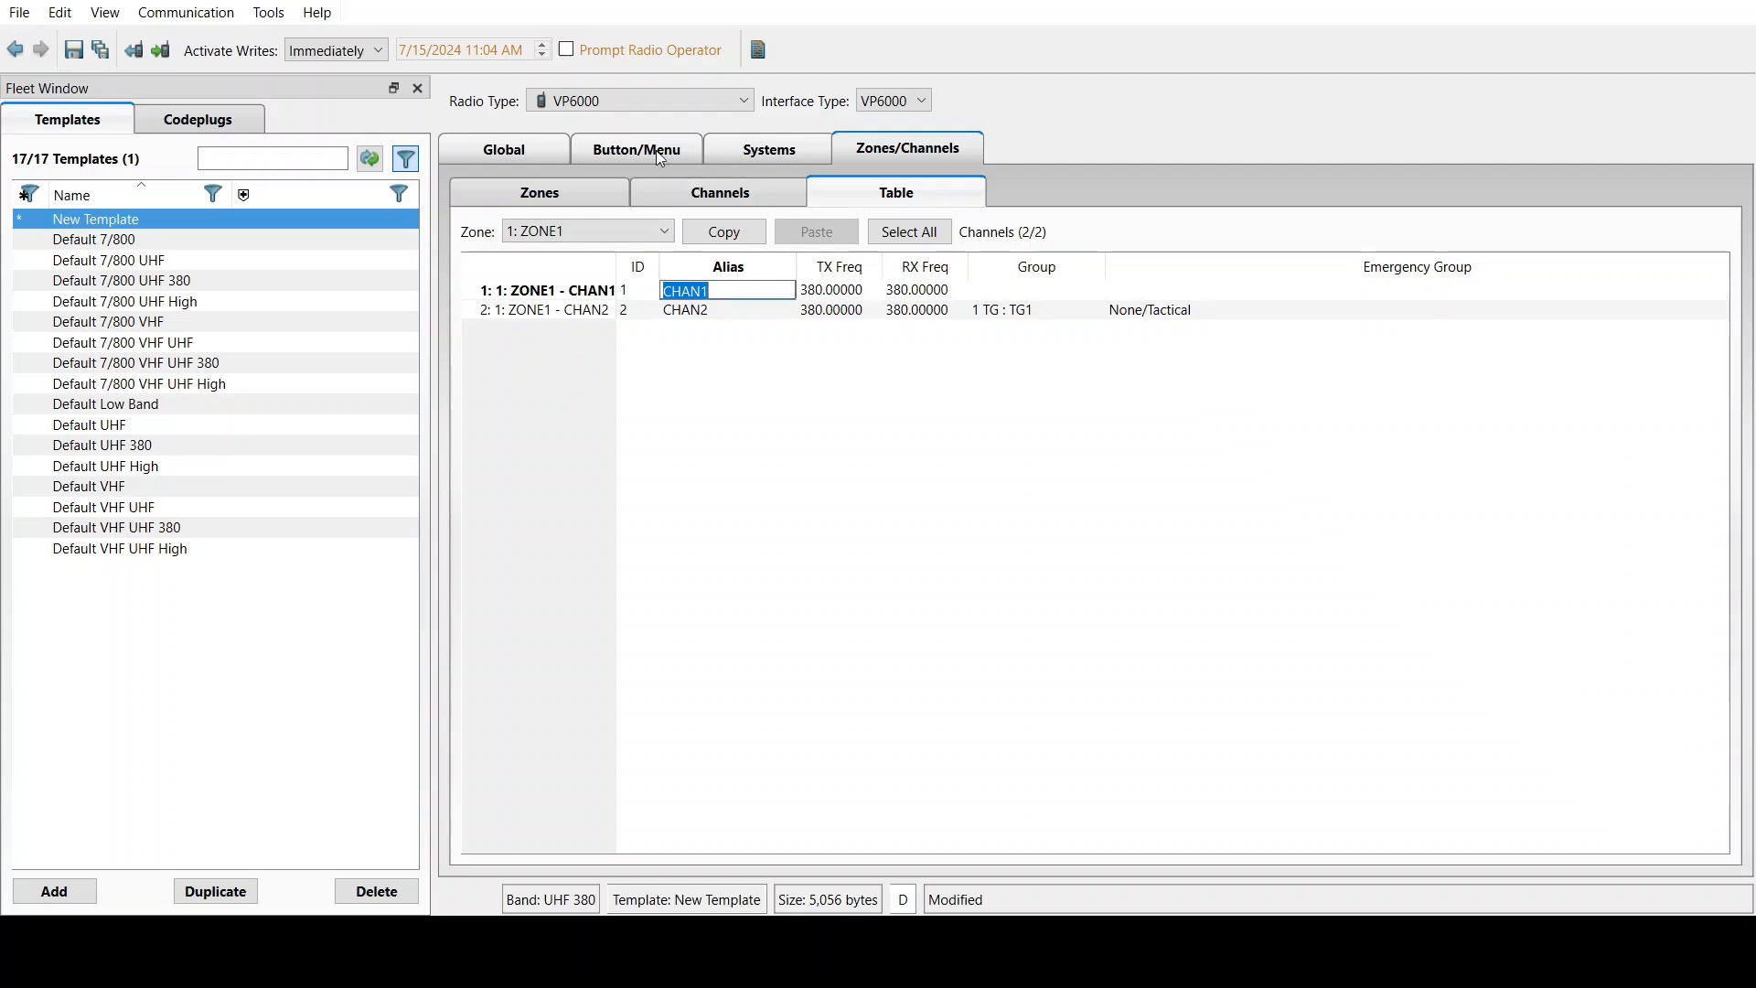
click(713, 193)
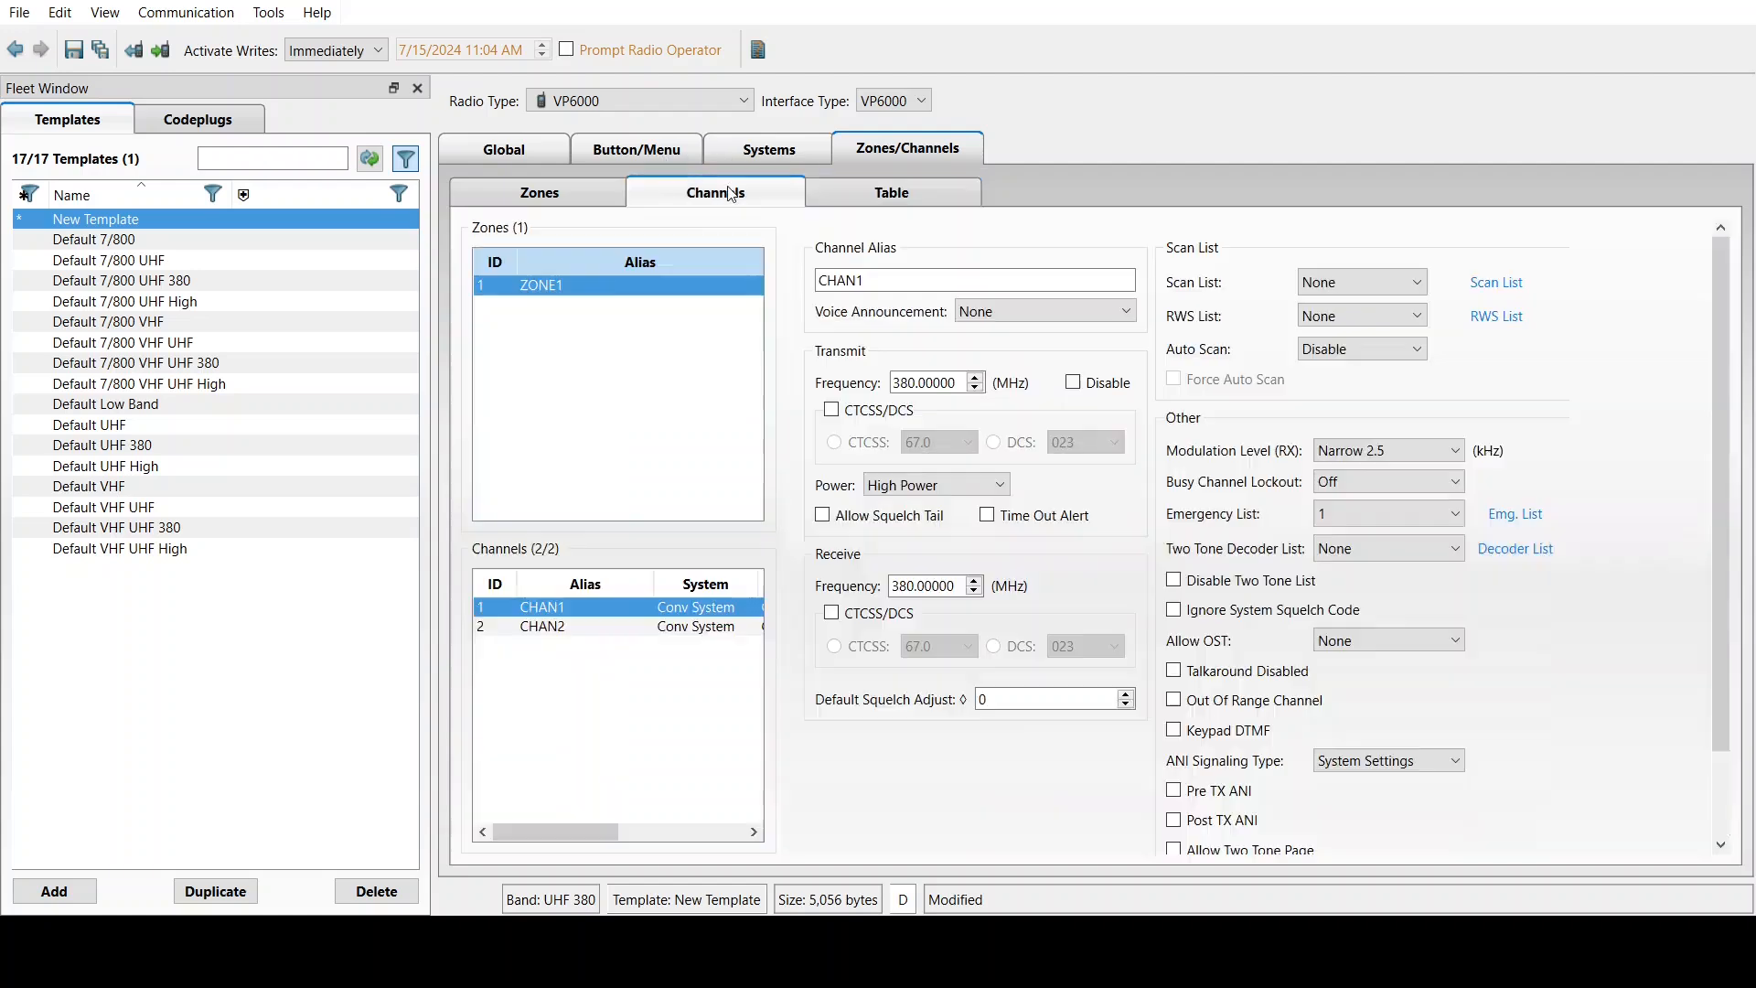
click(553, 628)
key(Up)
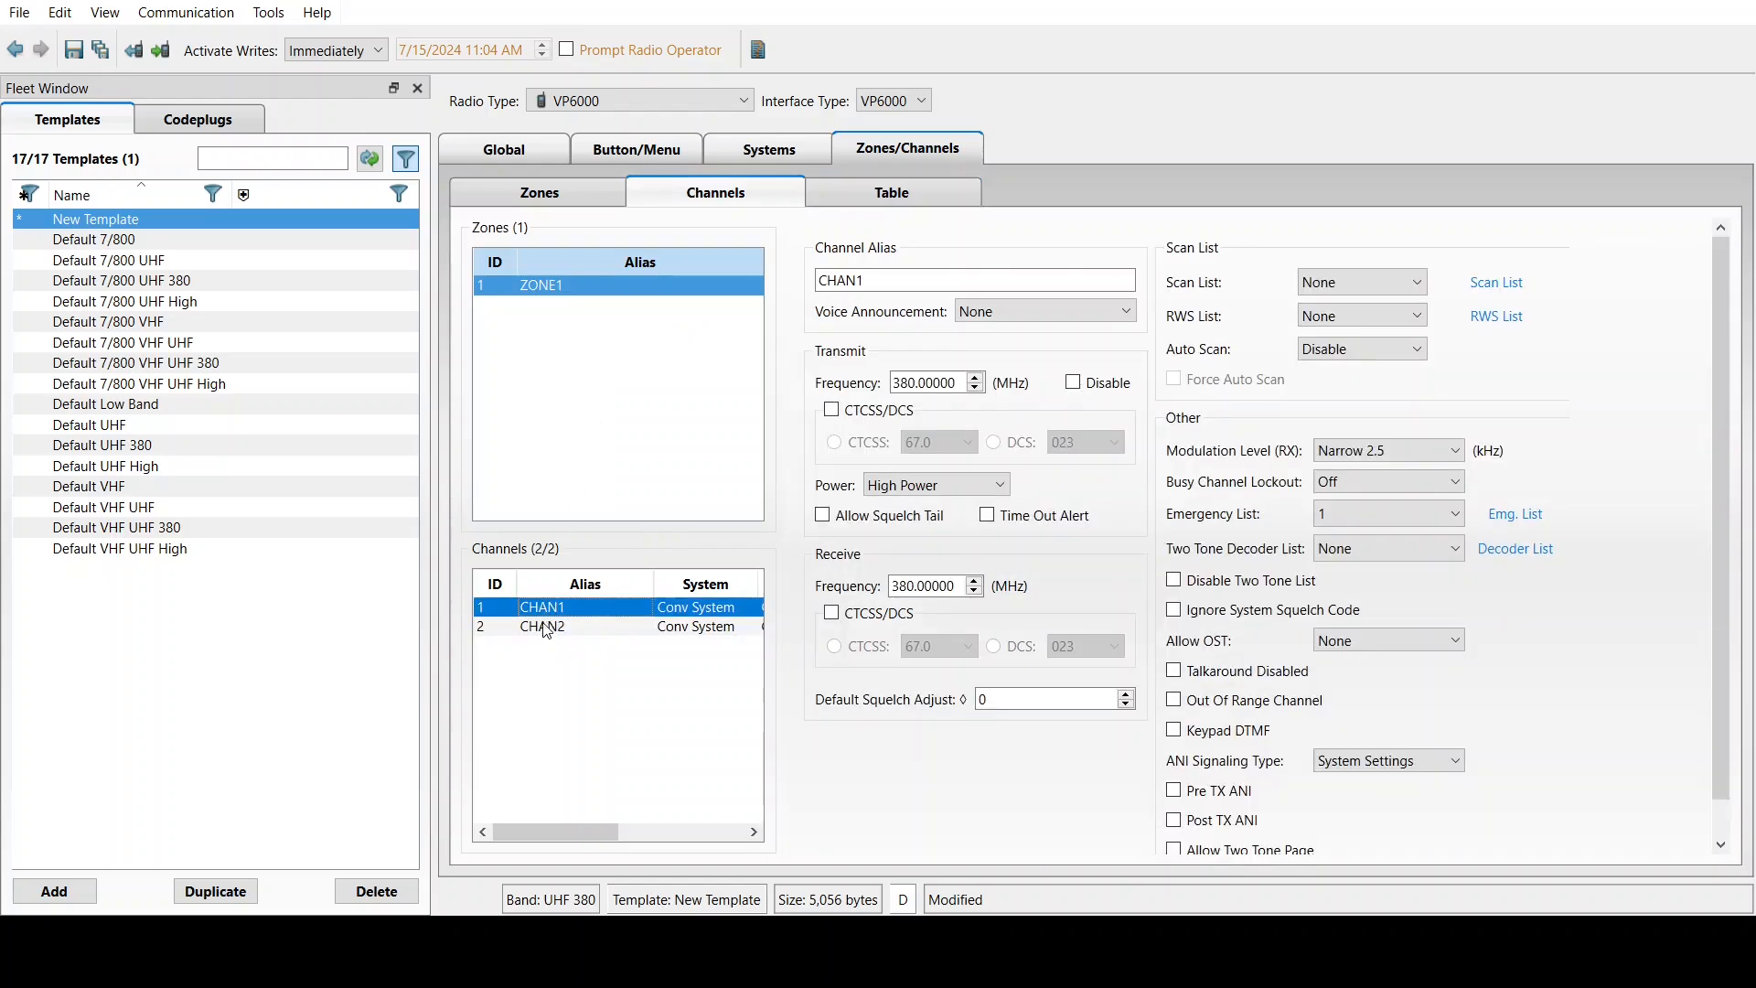
click(546, 630)
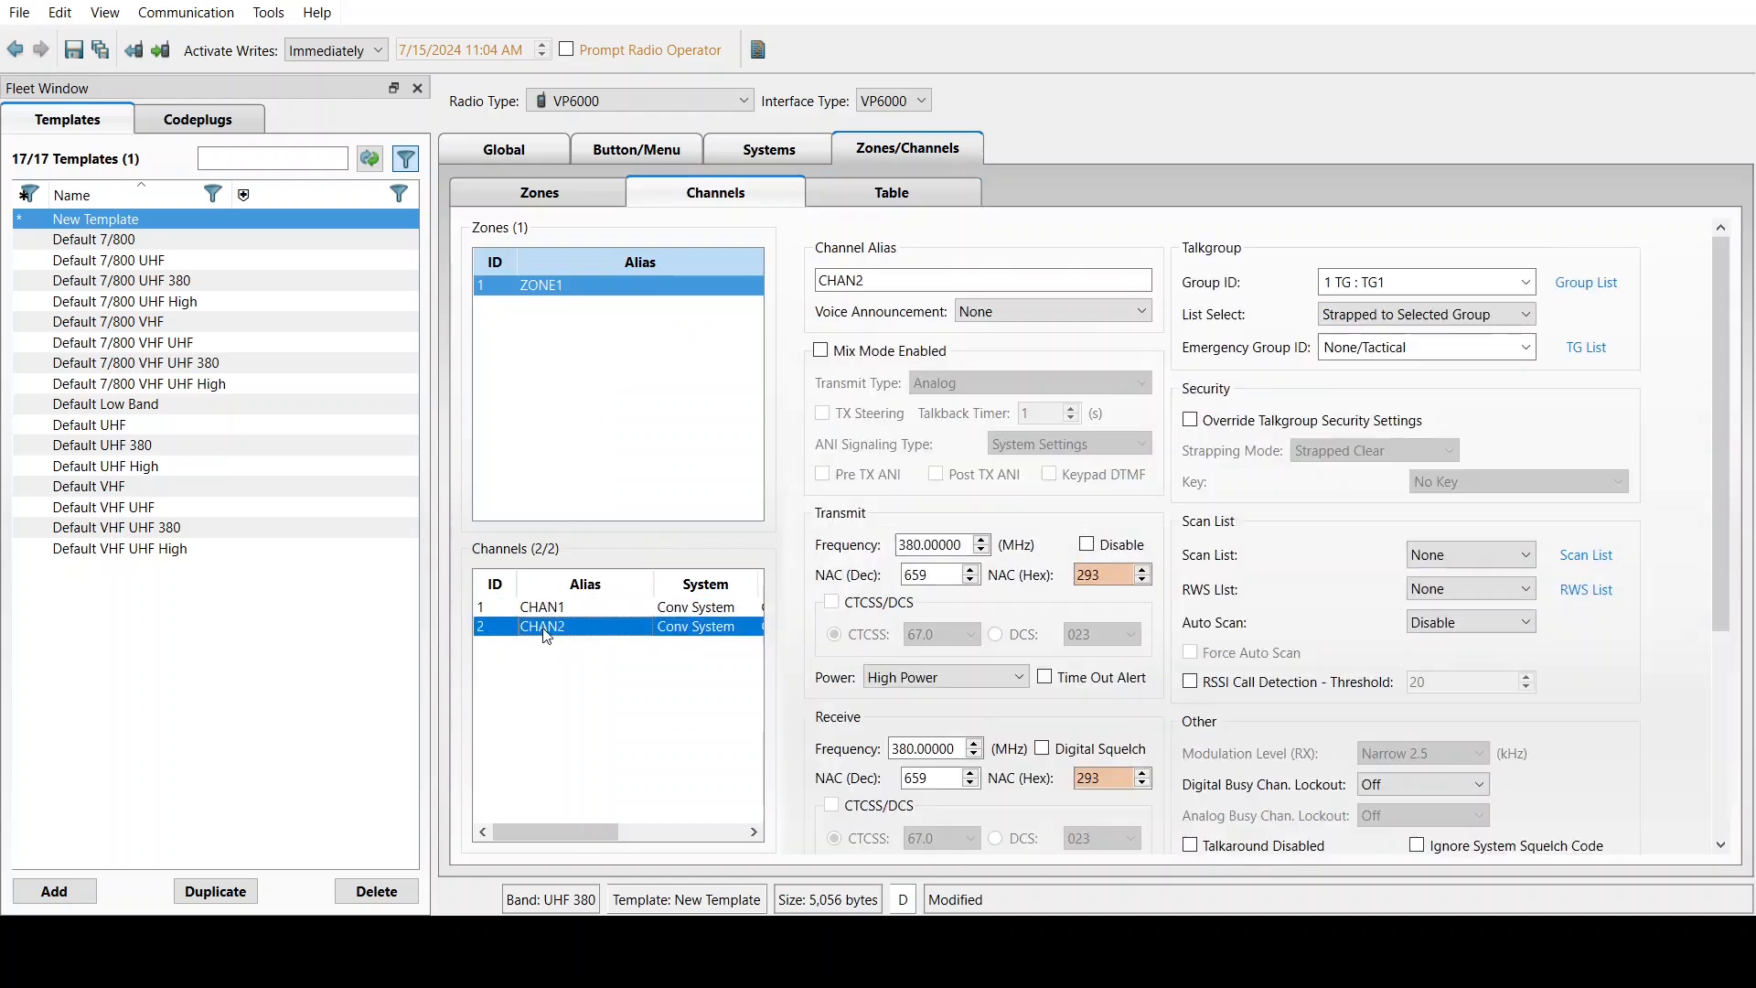
click(892, 193)
double_click(669, 292)
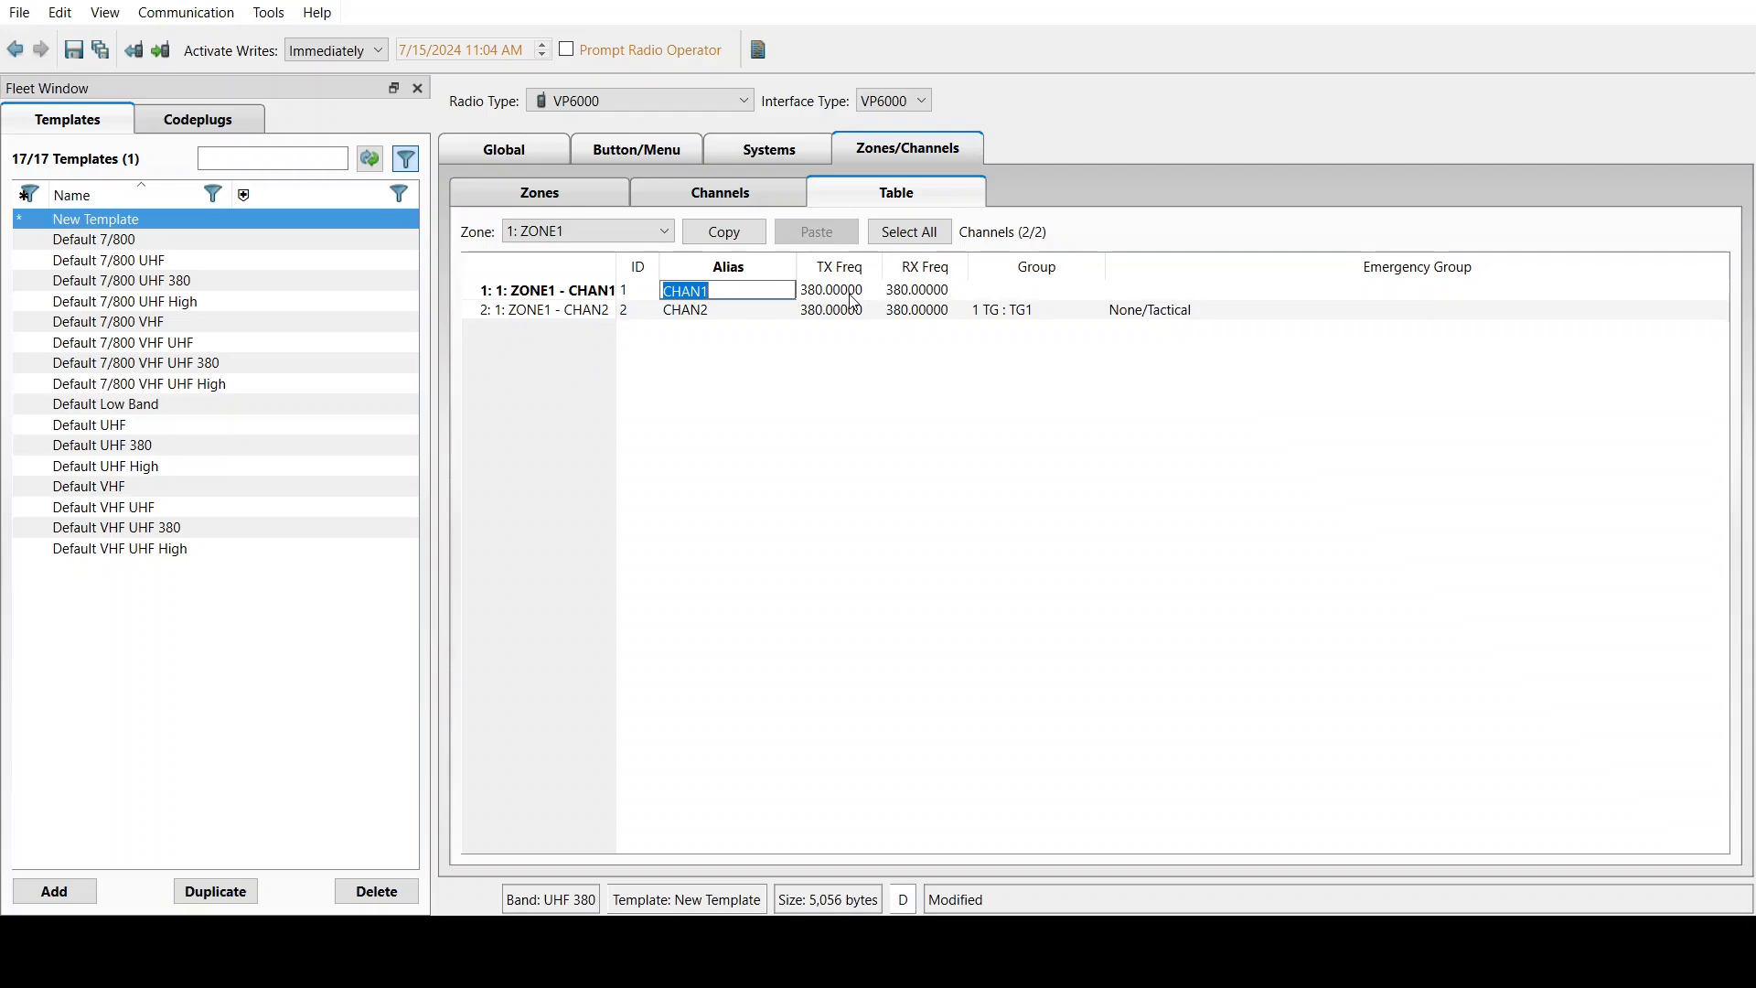
Rename CHAN1 to '70CM CALL' with a 446.00000 MHz frequency
text(70CM CALL)
double_click(852, 292)
text(4)
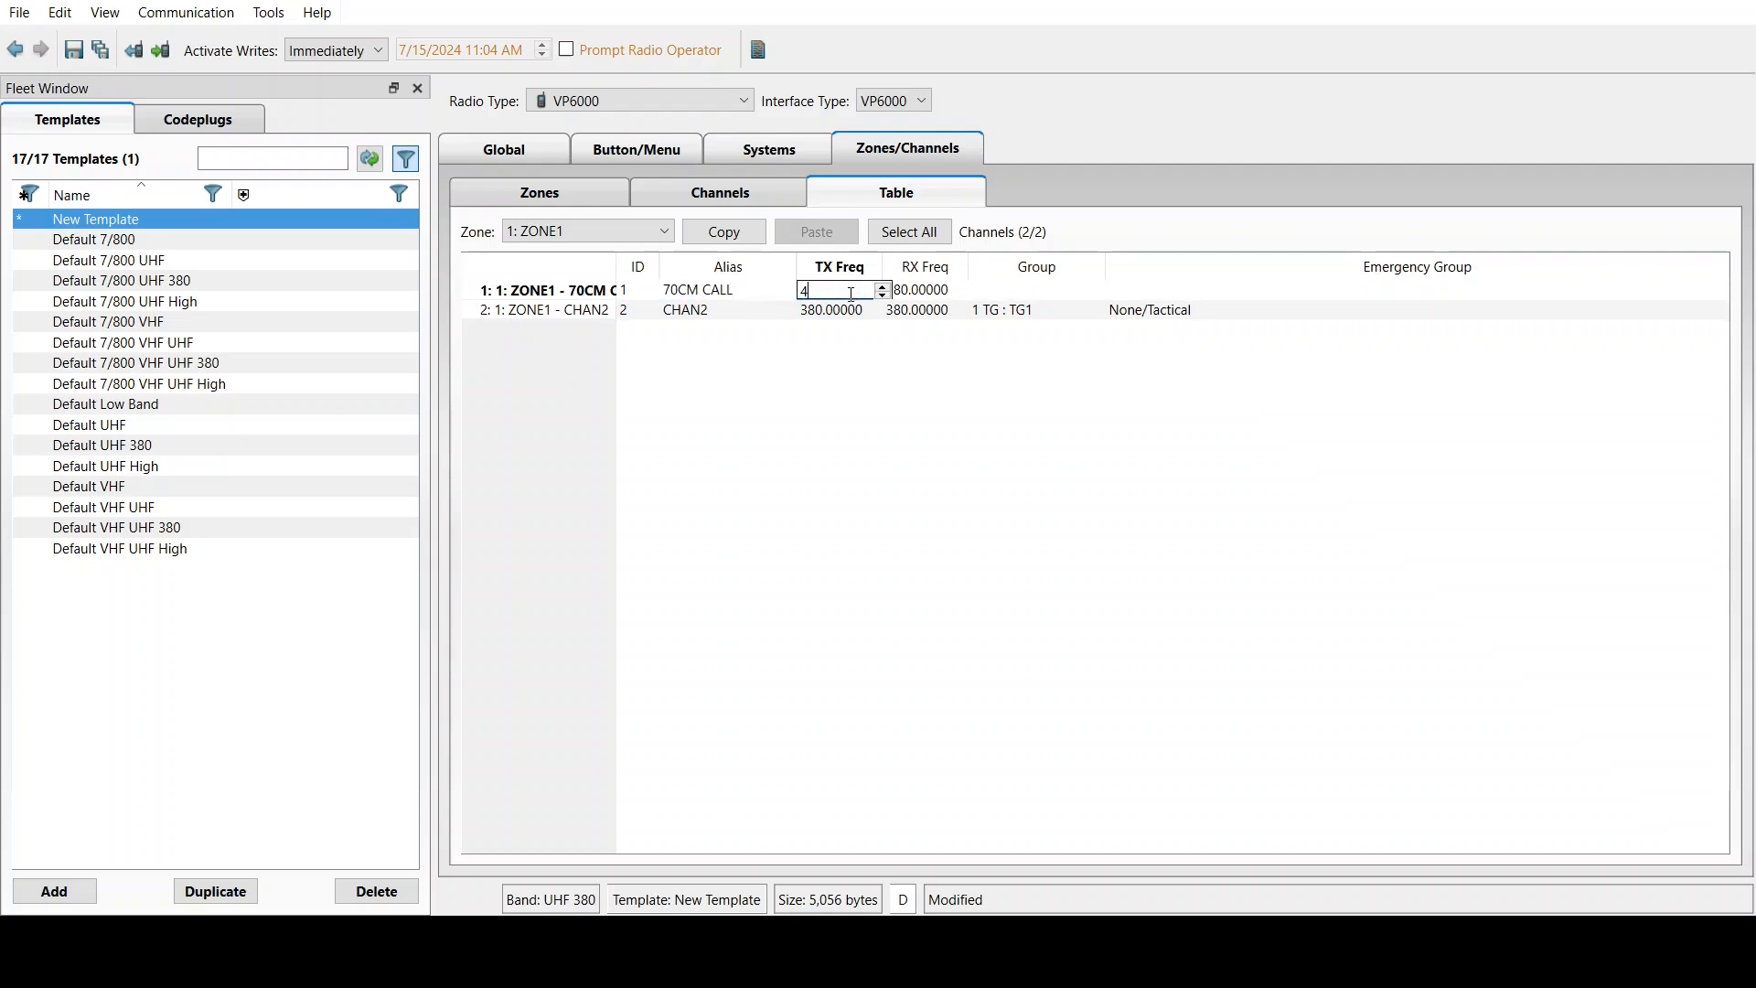
text(46.00000)
key(Tab)
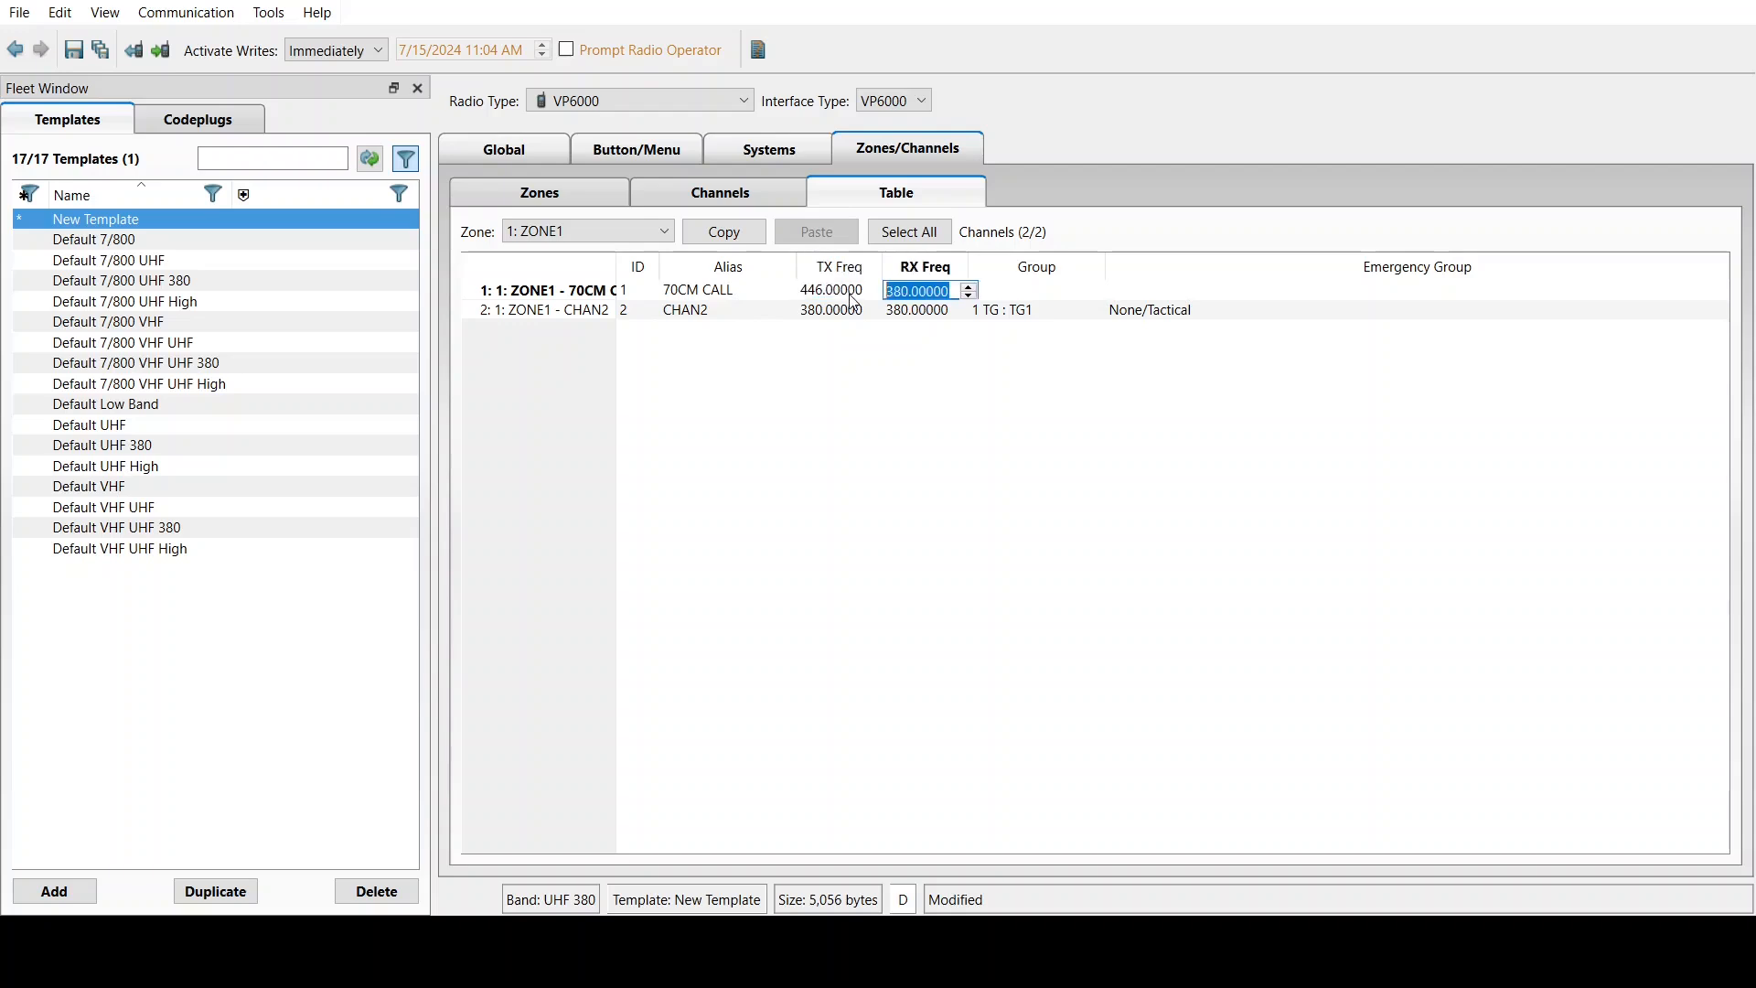
text(446.00000)
key(Return)
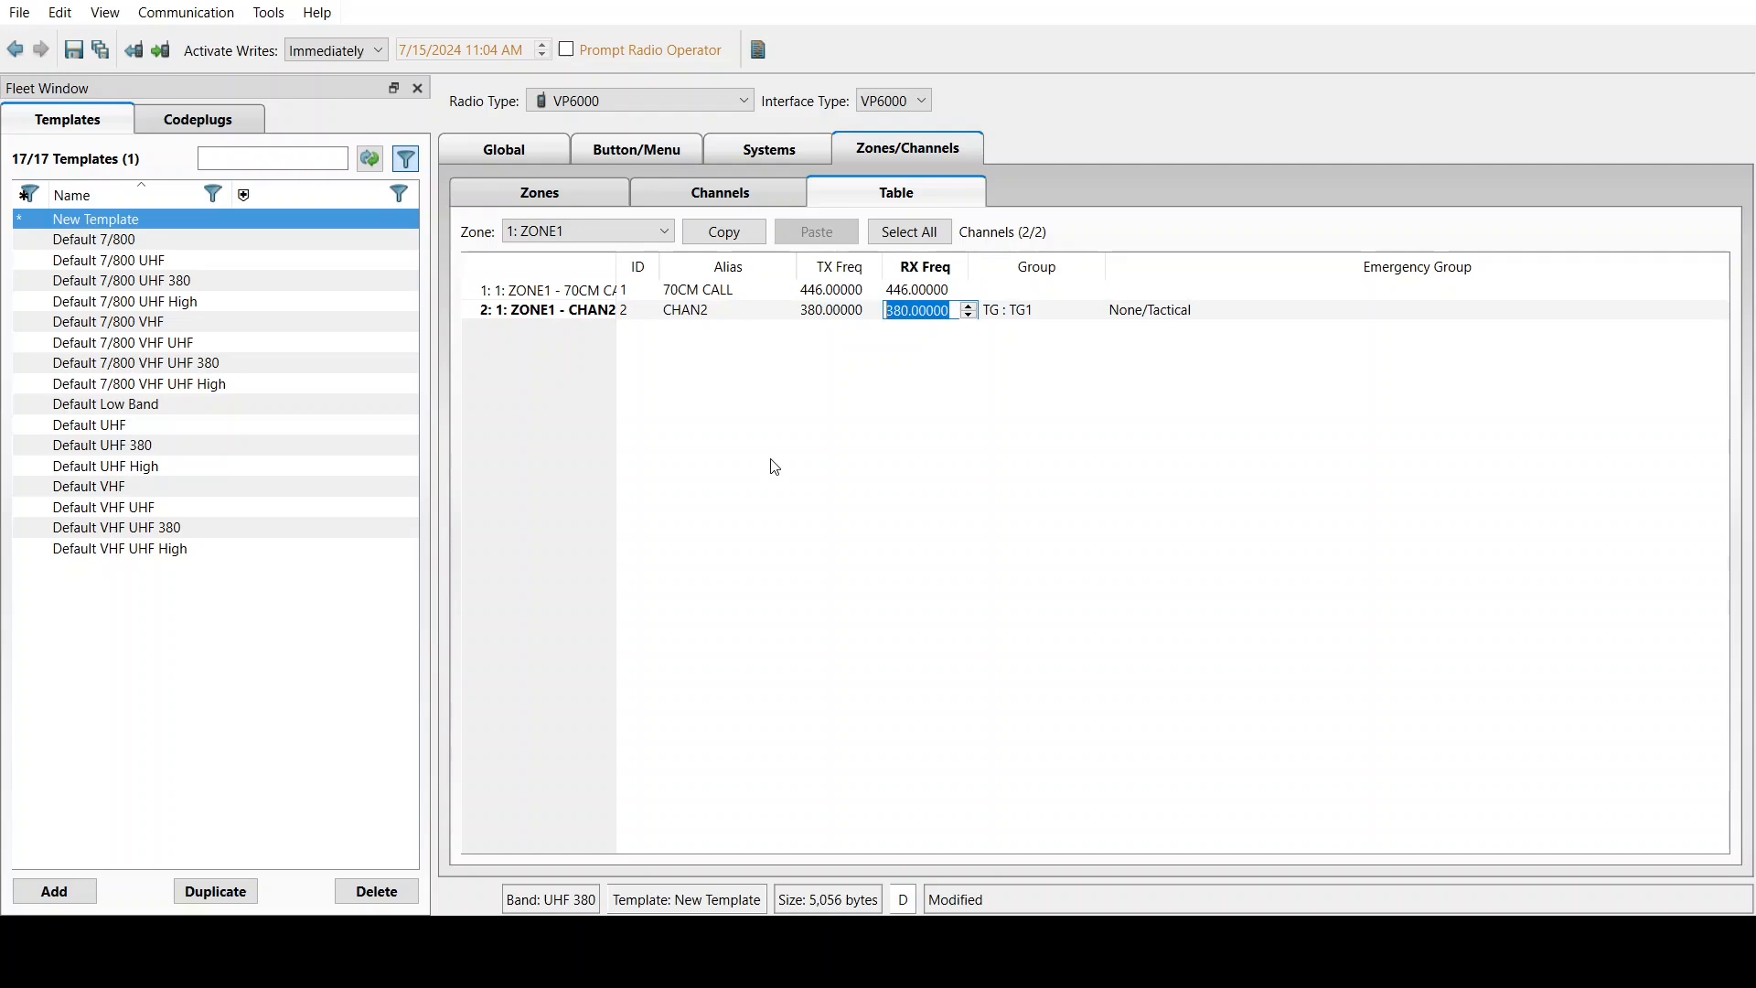
Rename CHAN2 to 'OPS MAIN' with transmit and receive frequencies of 464.55000 MHz
click(722, 310)
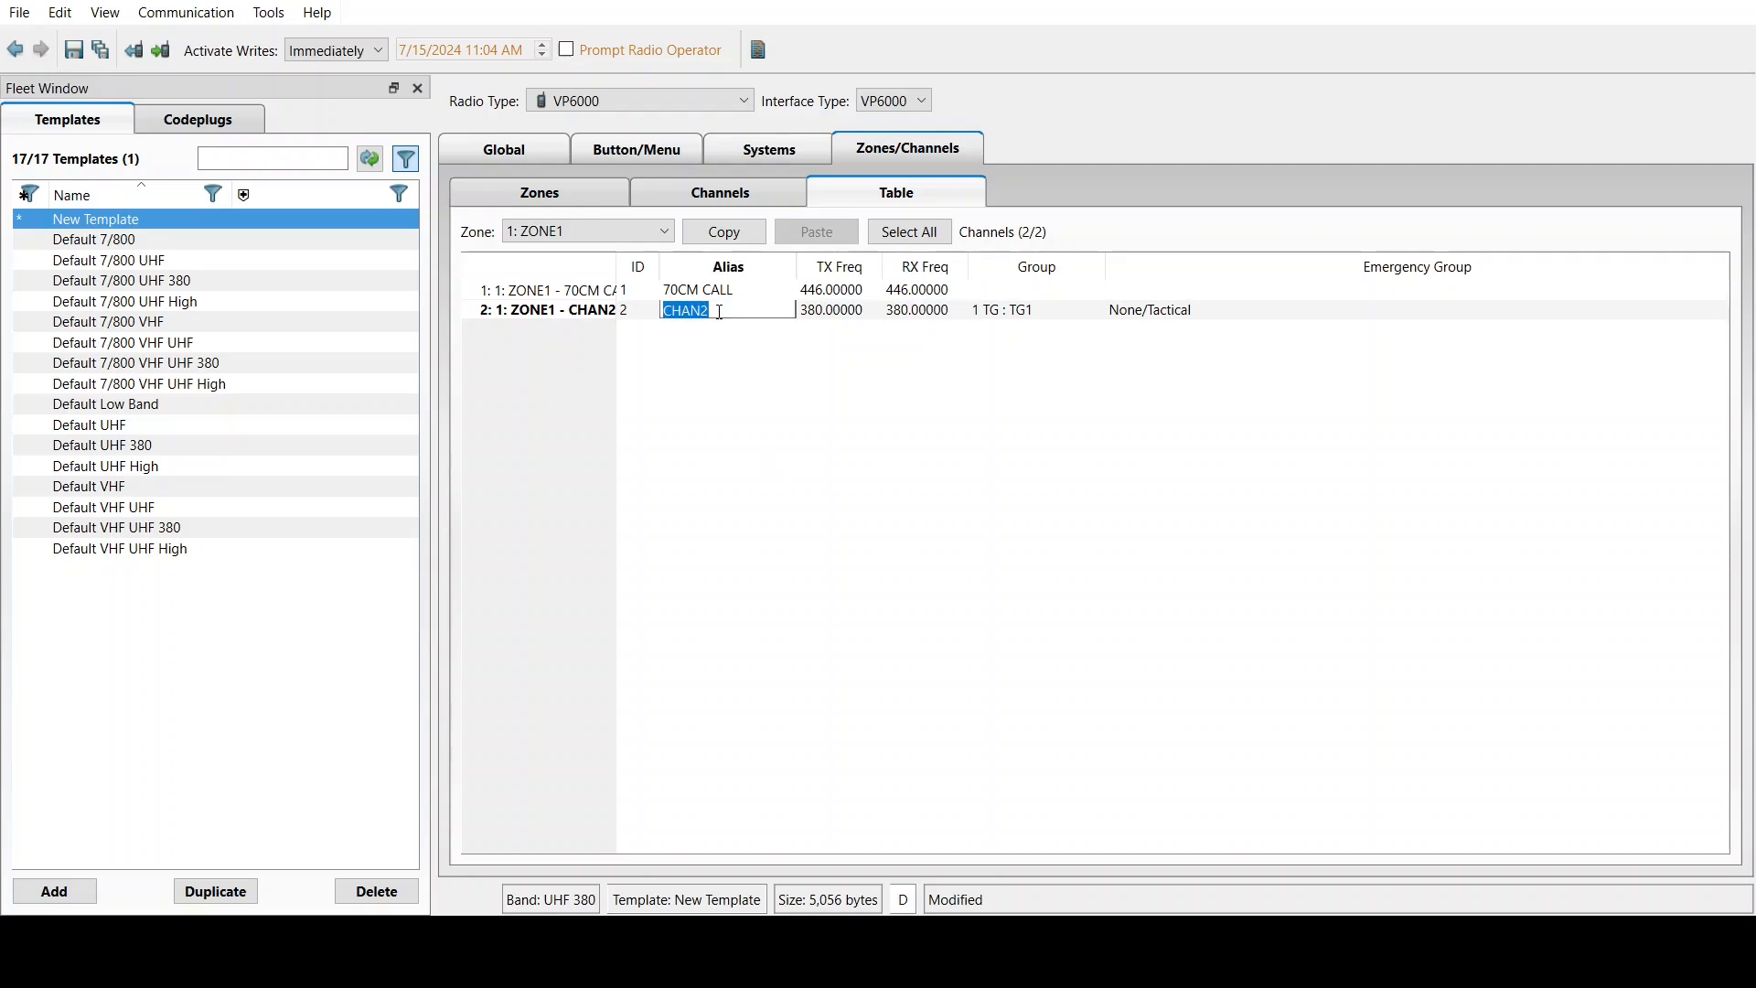
text(OPS MAIN)
click(834, 311)
text(464.)
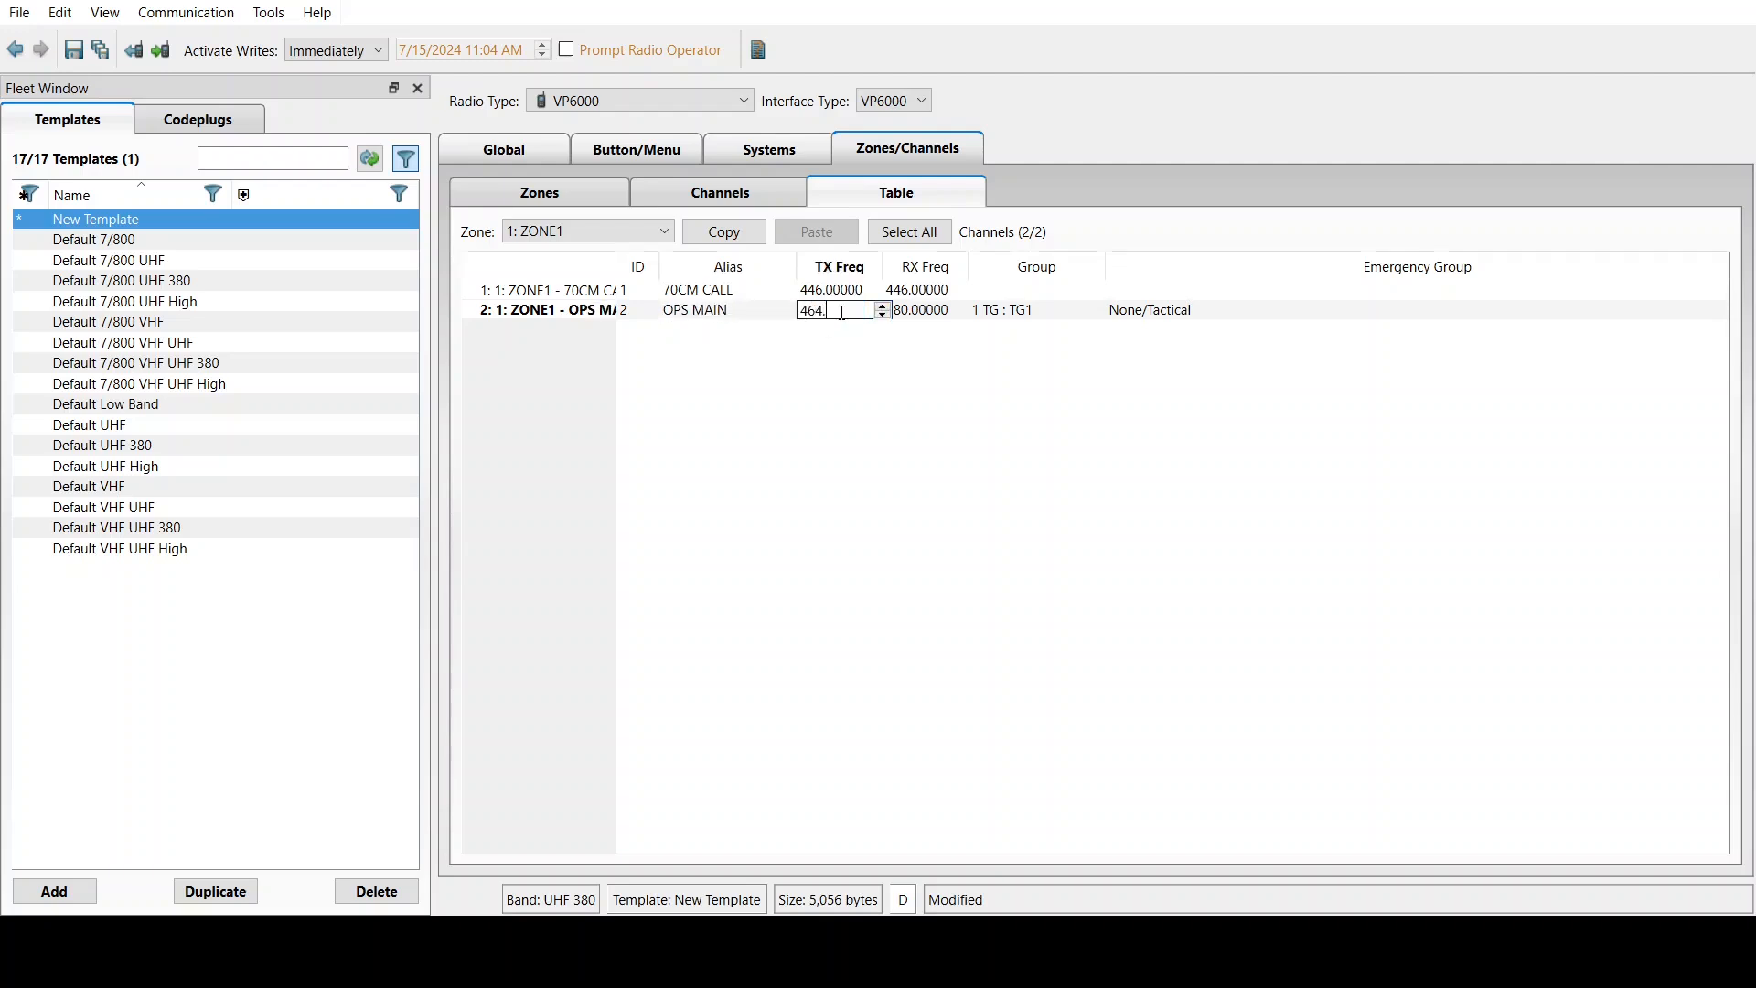
text(55)
key(Tab)
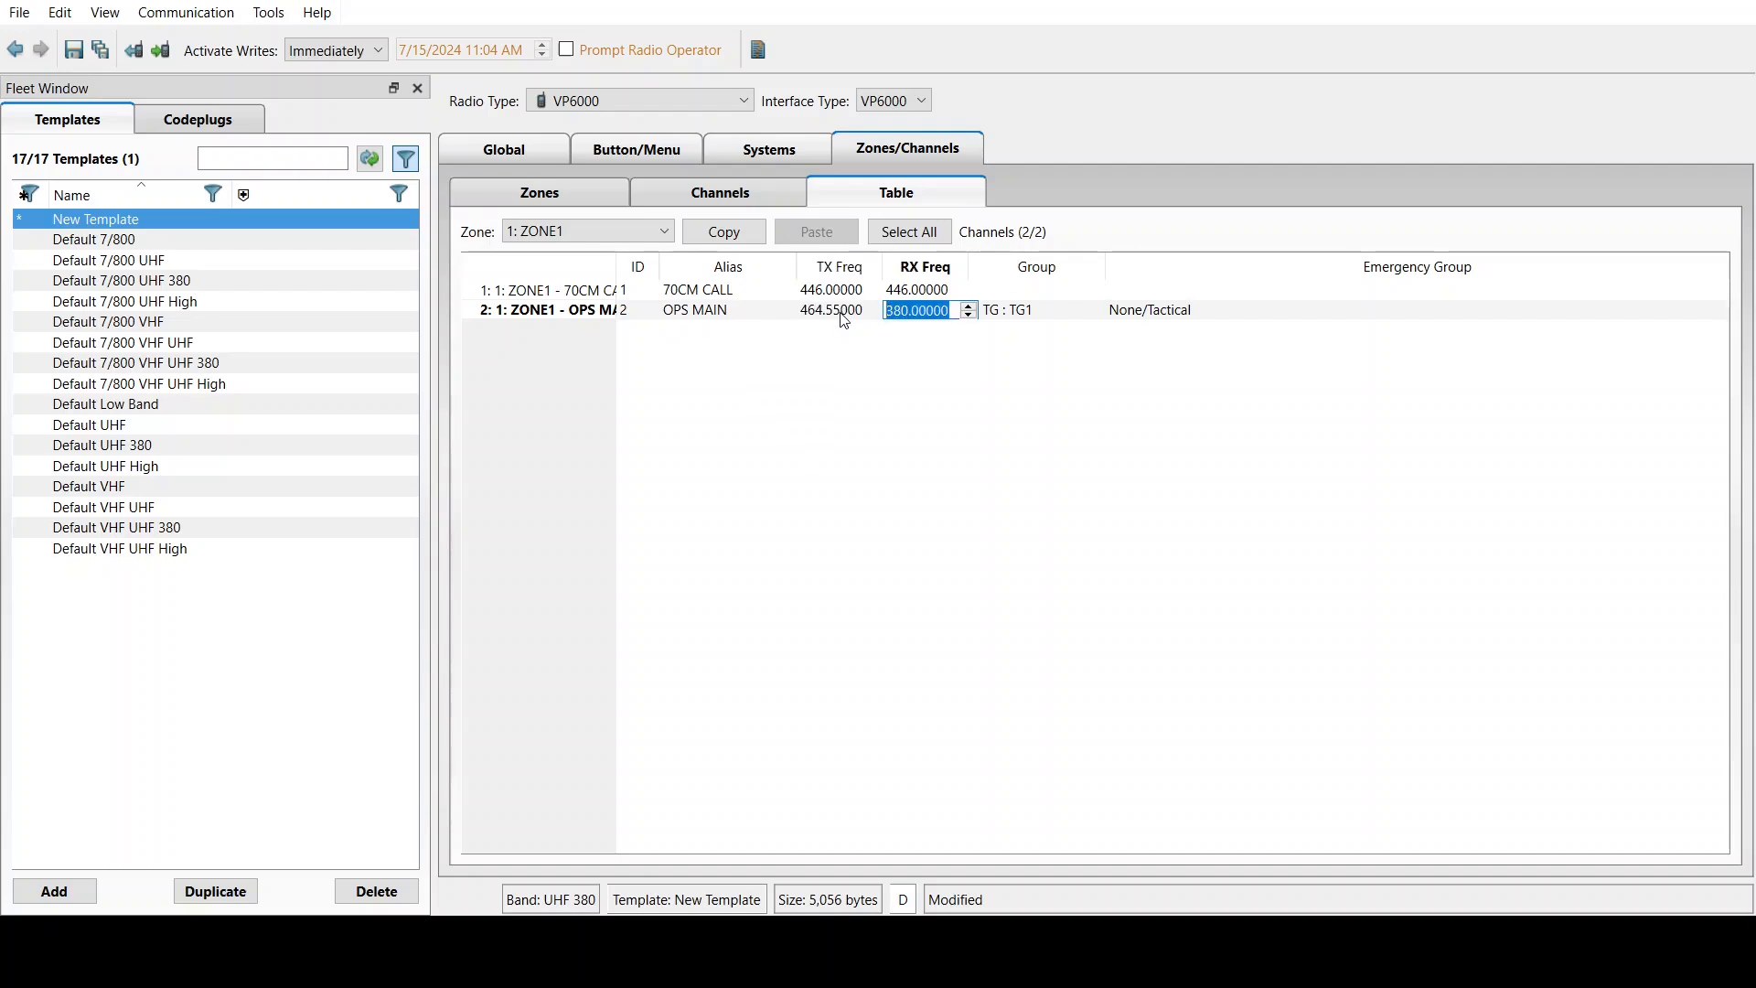
text(464.550)
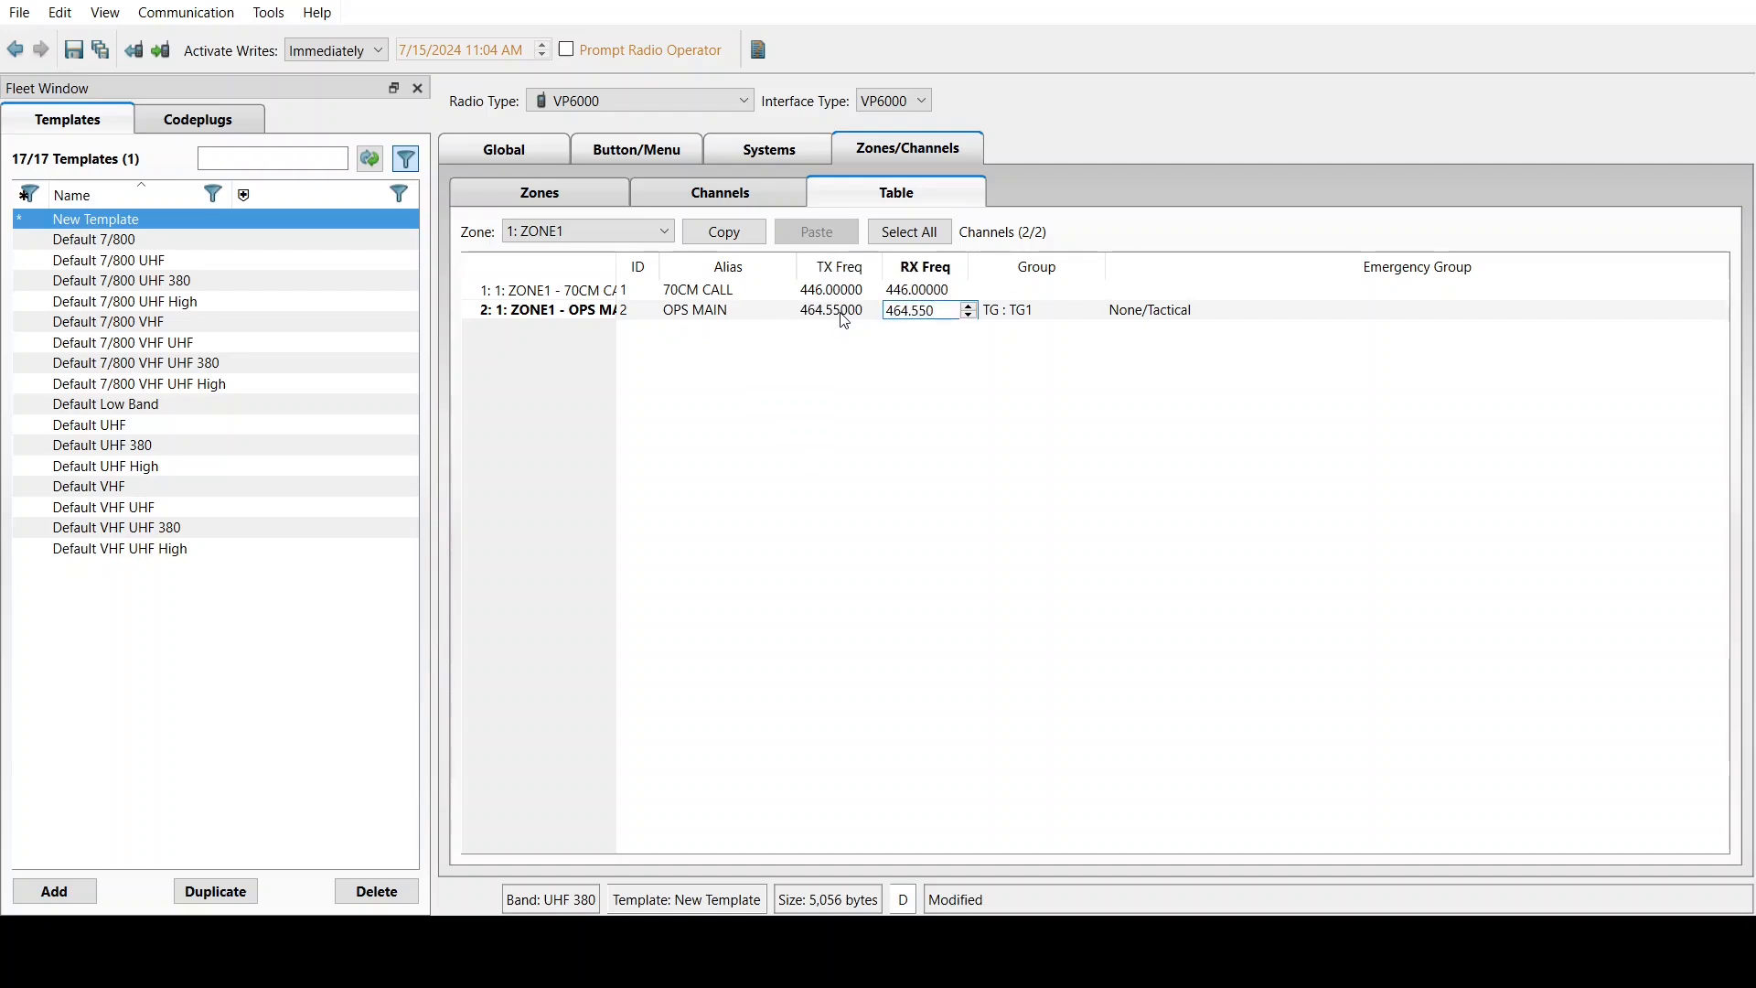
click(832, 436)
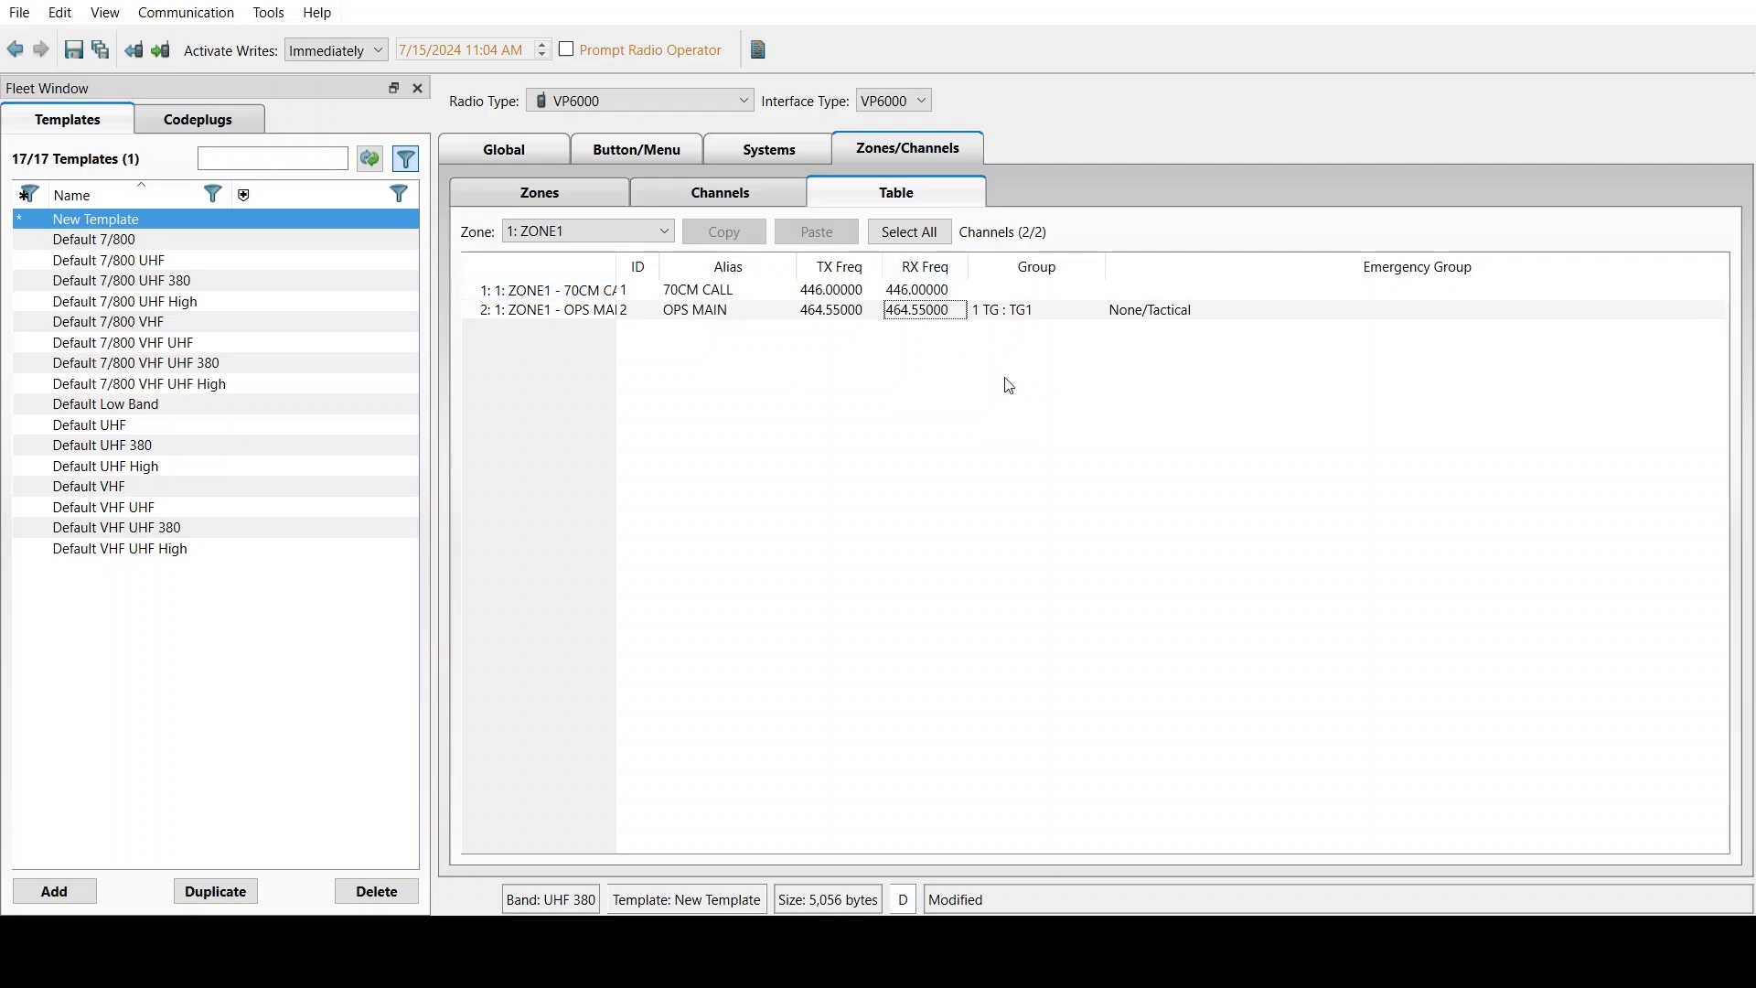
click(743, 191)
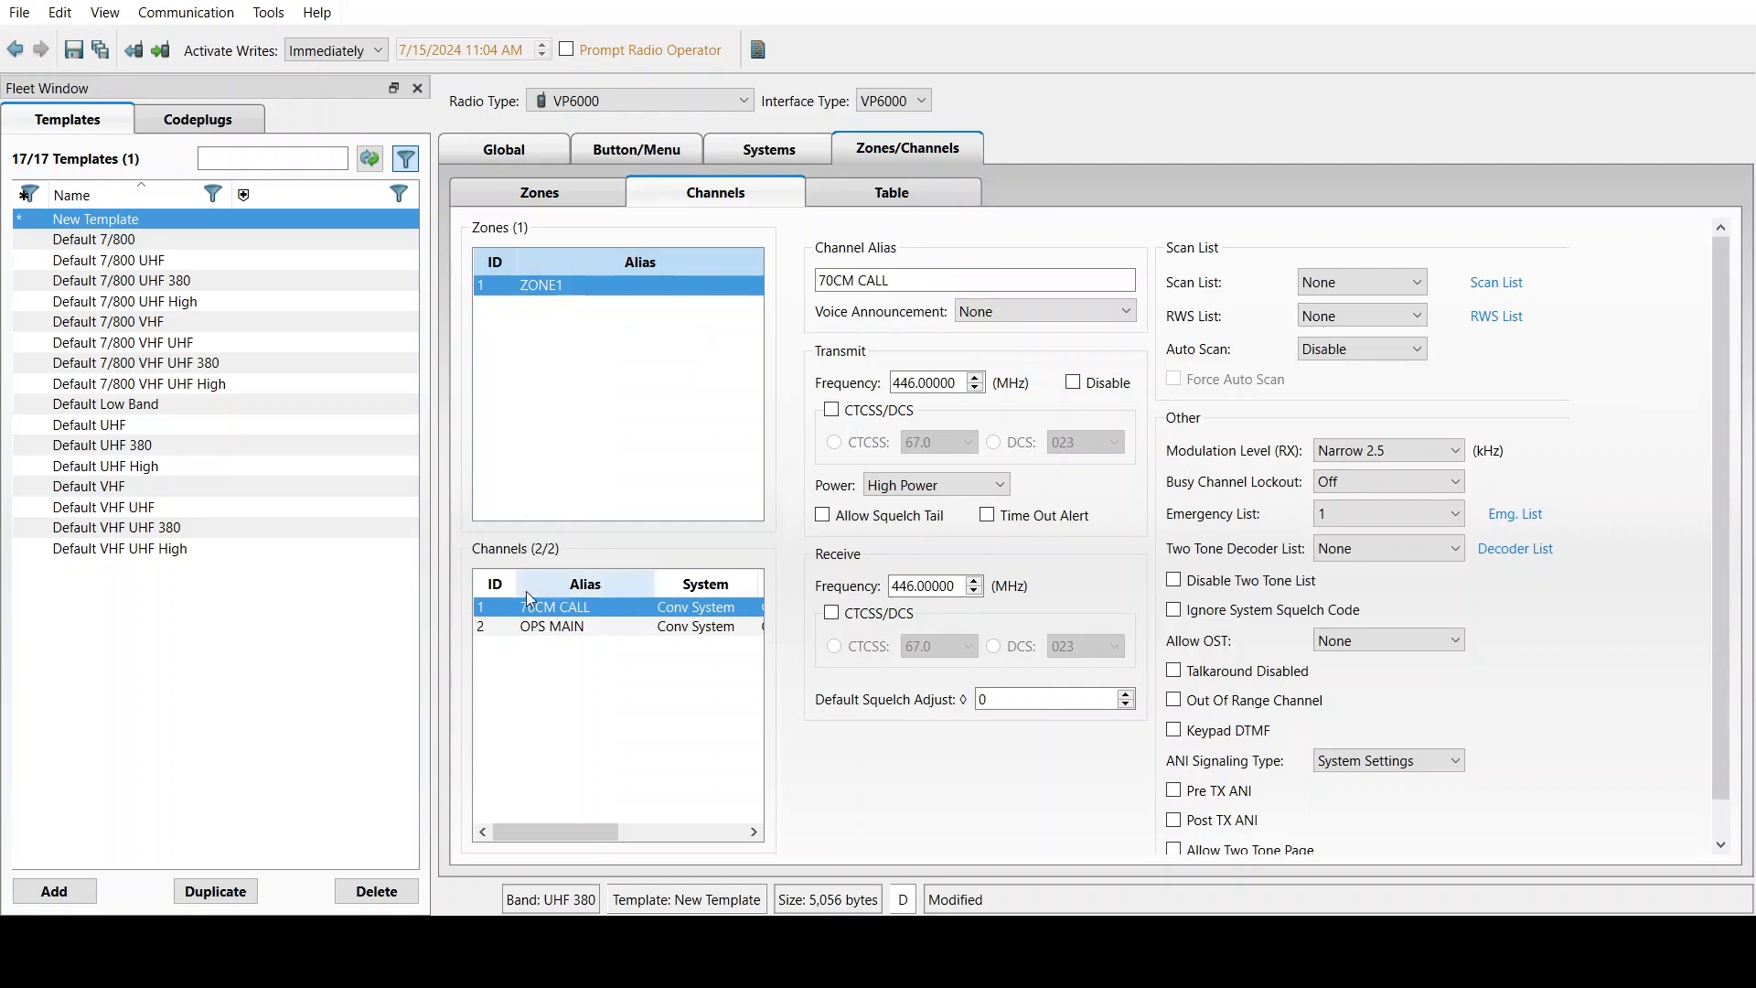
For OPS MAIN, override talkgroup security and set Strapping Mode to Strapped Secure
click(530, 628)
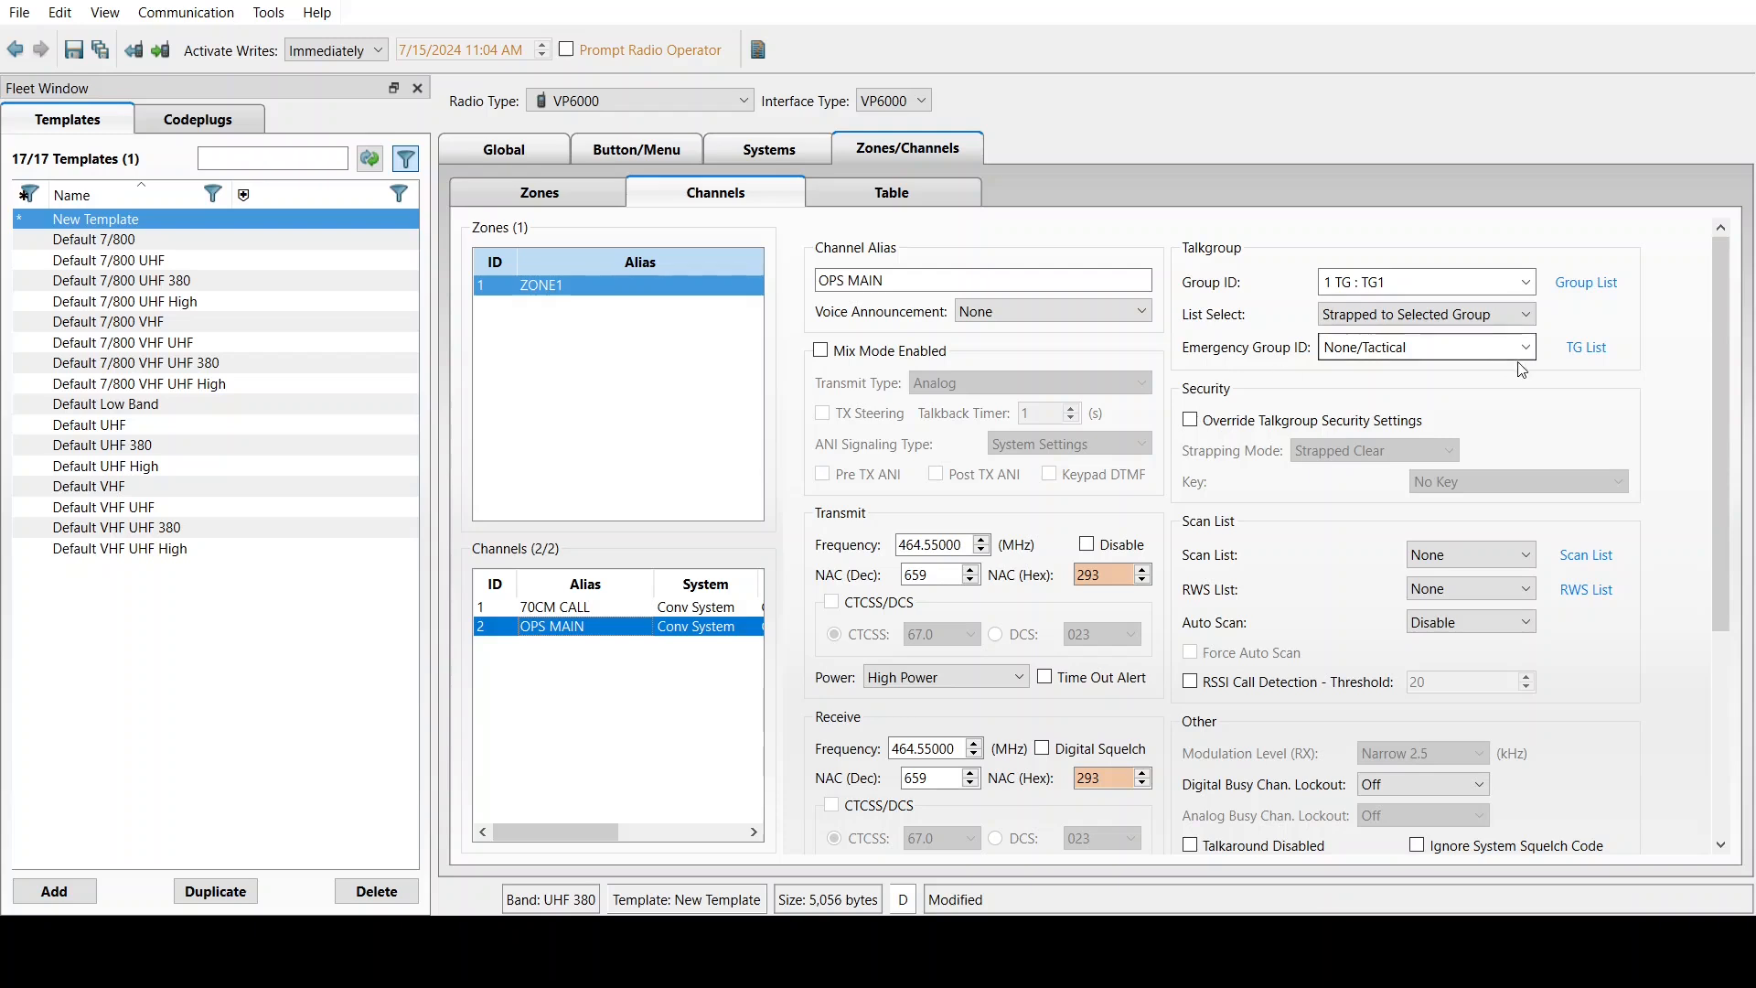
click(1190, 420)
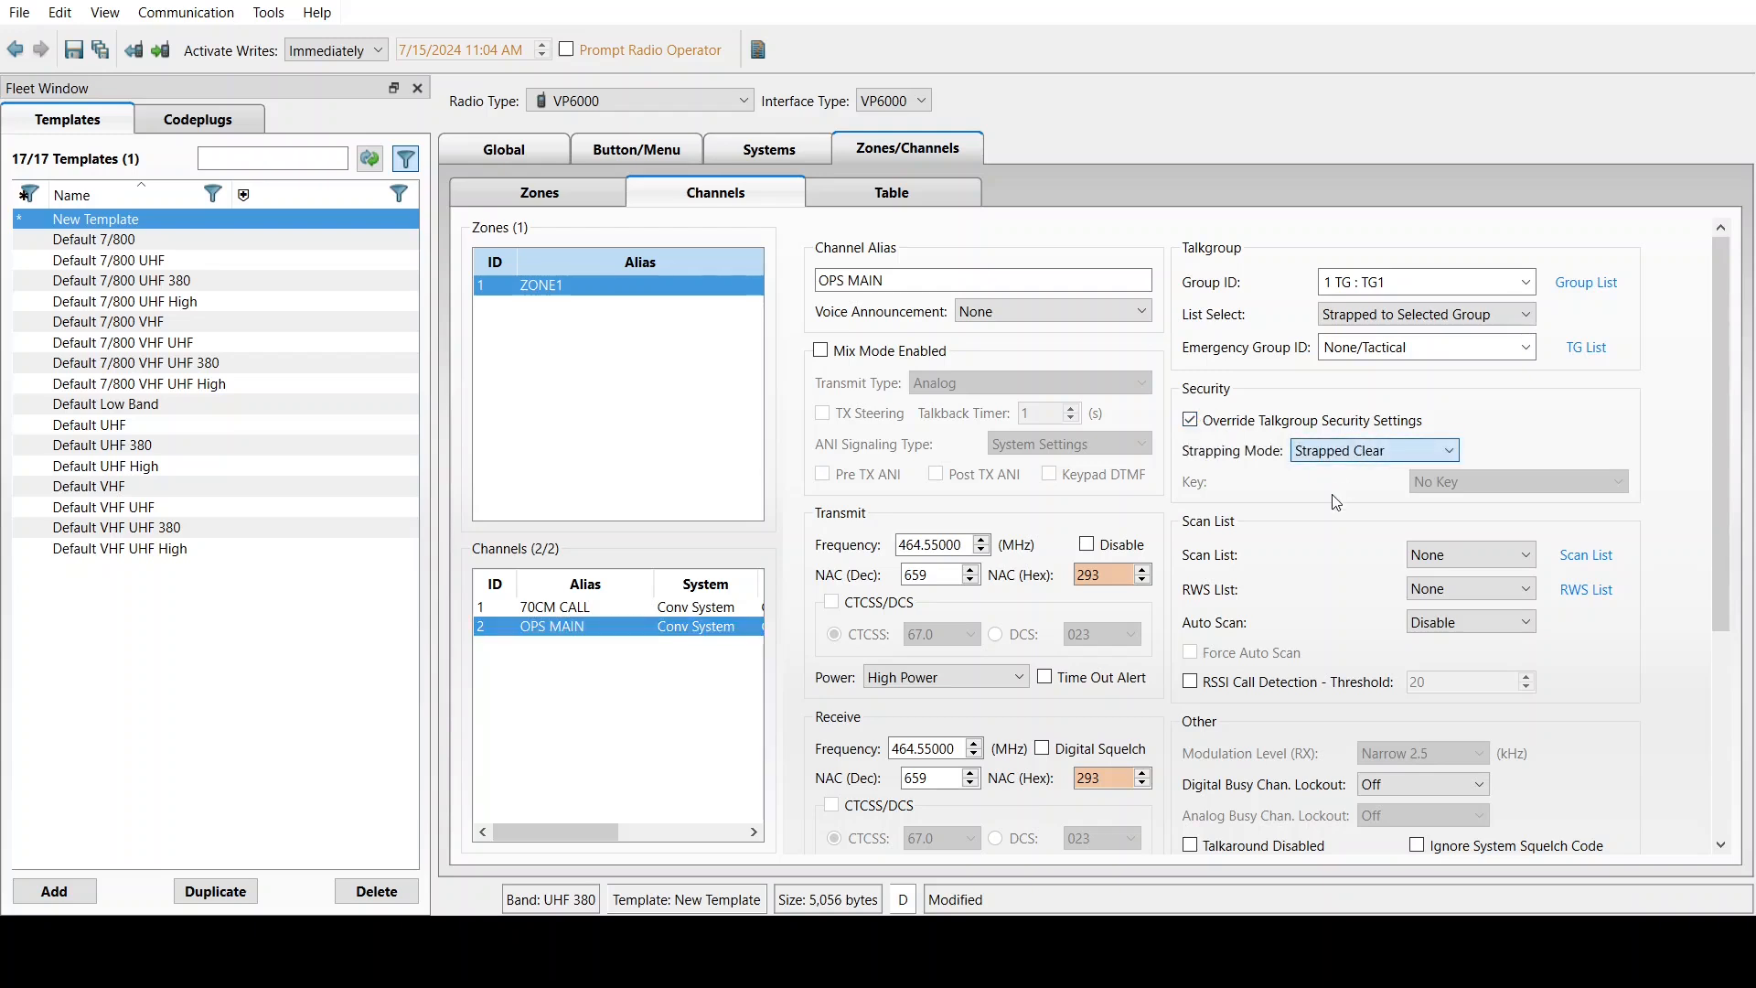
key(Down)
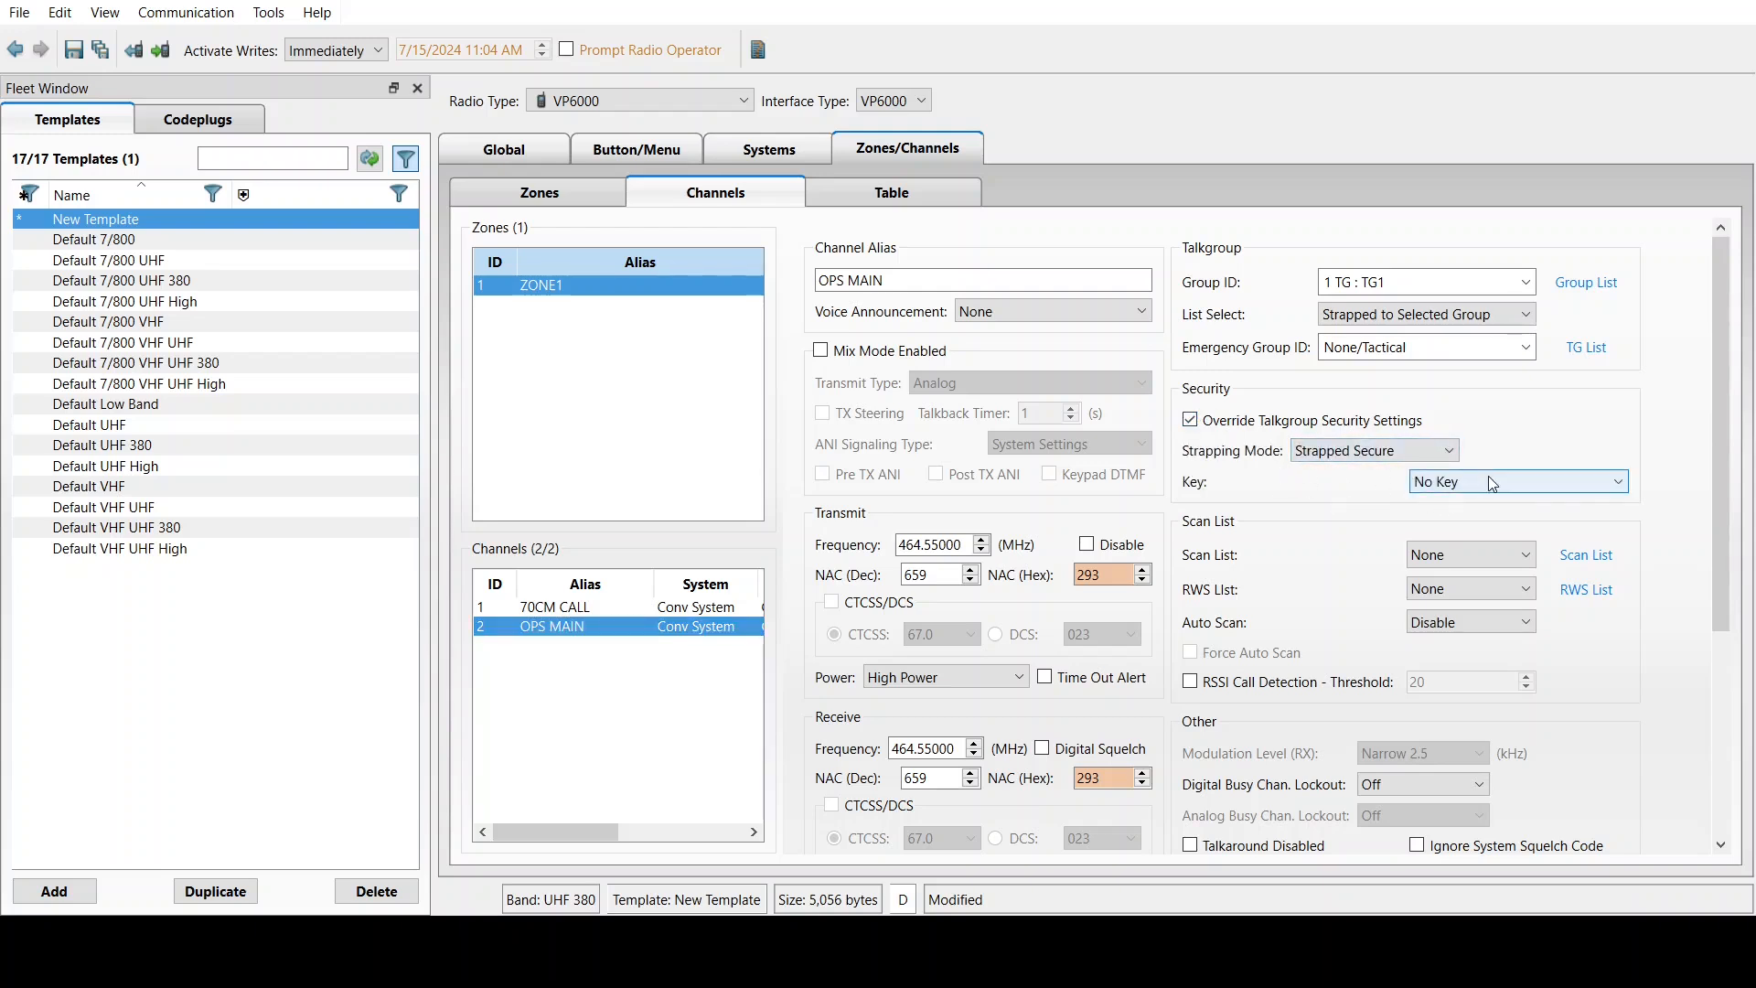
scroll(1493, 483, down, 1)
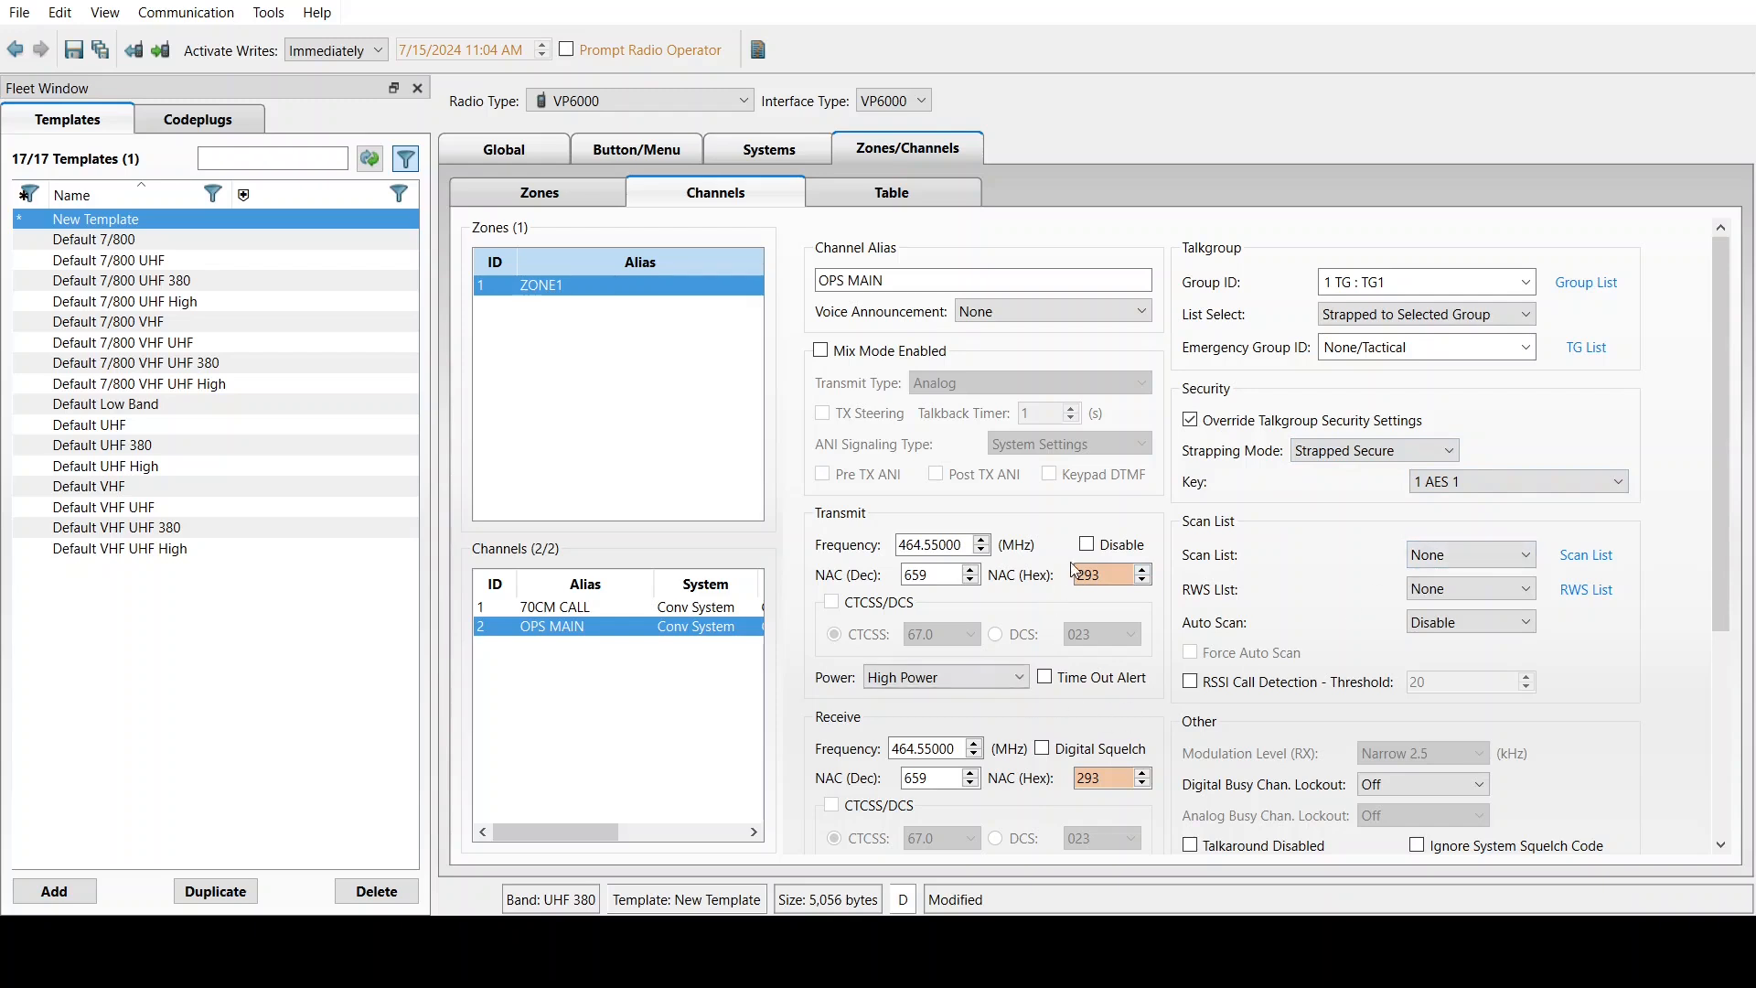
Set OPS MAIN's transmit and receive NAC to hex AAA
double_click(948, 568)
double_click(1092, 574)
double_click(932, 576)
double_click(1088, 574)
text(AAA)
double_click(1089, 778)
text(AAA)
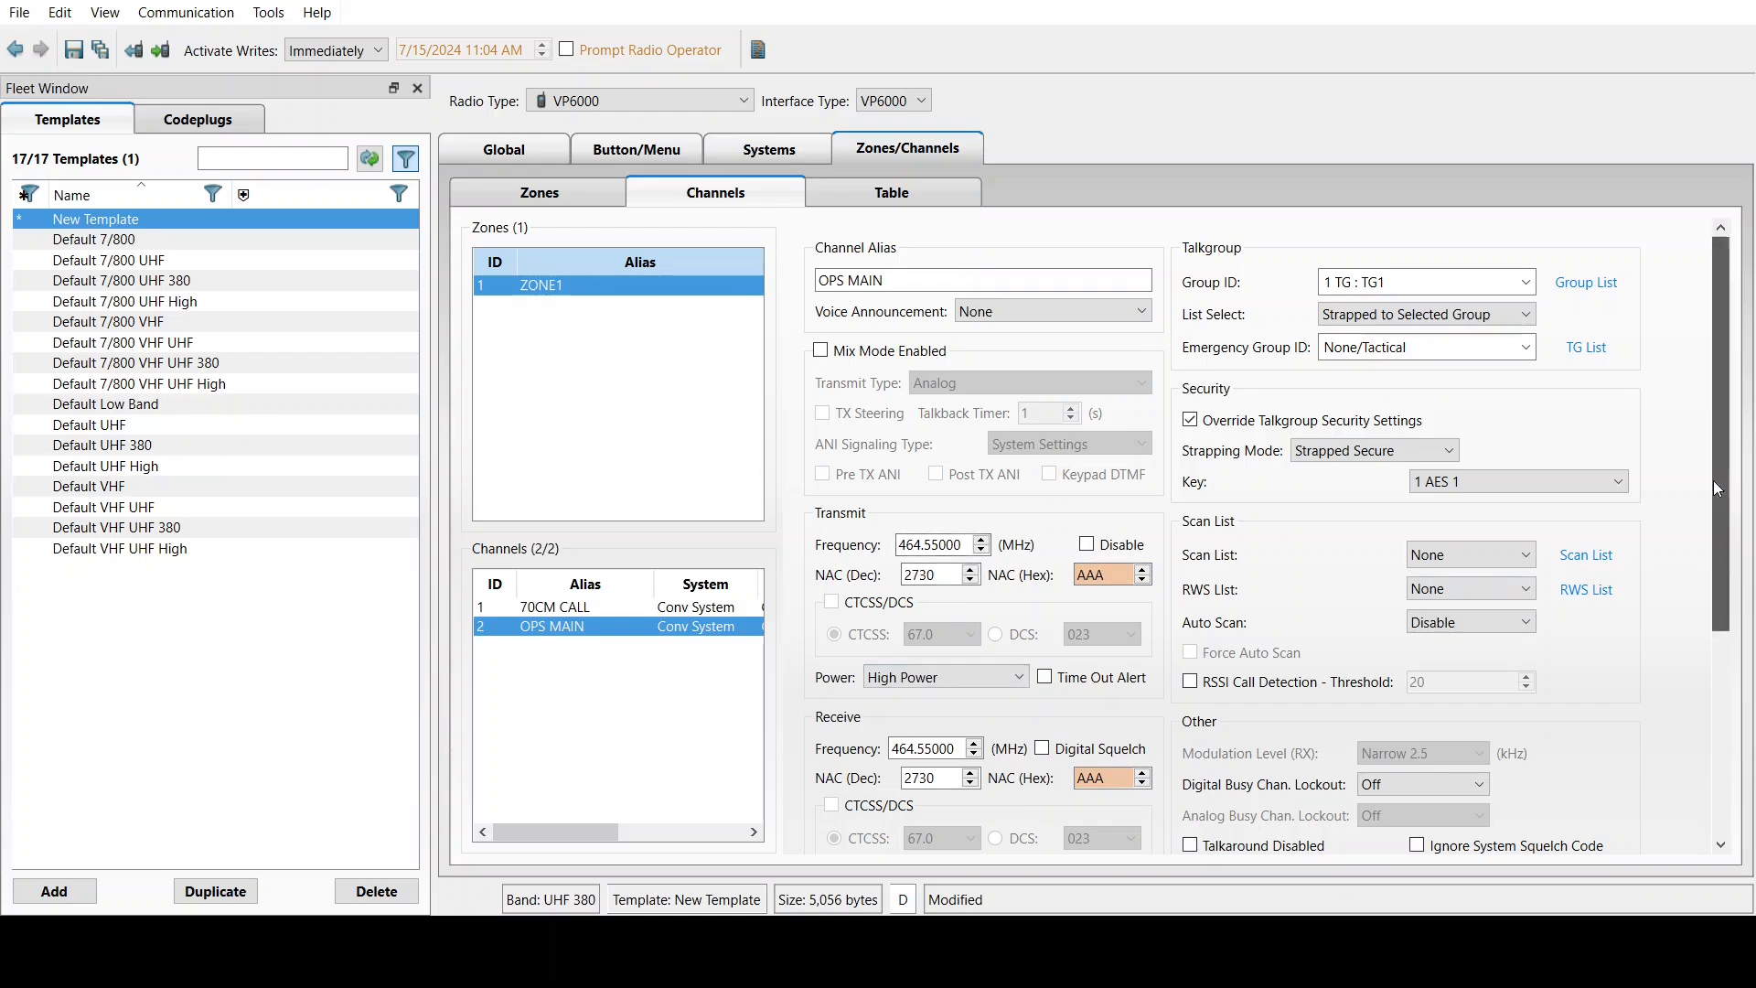
Turn on receive digital squelch and assign Scan List 1 to OPS MAIN
drag(1714, 481, 1709, 521)
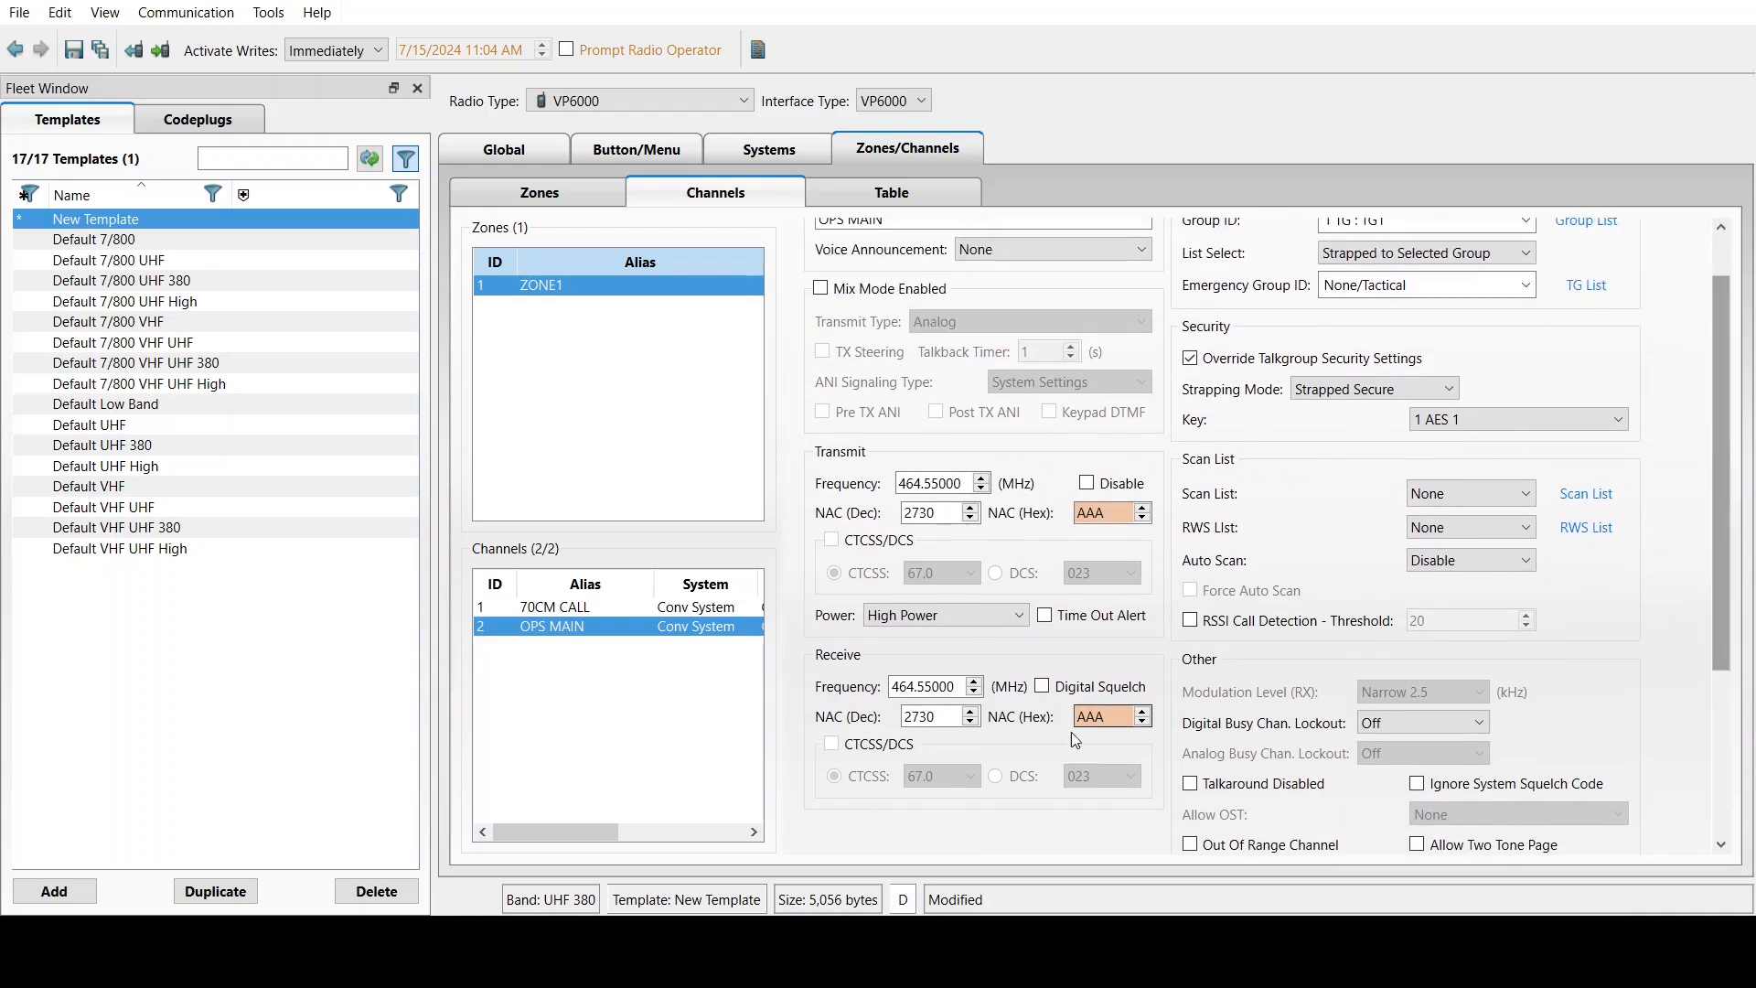
click(1043, 688)
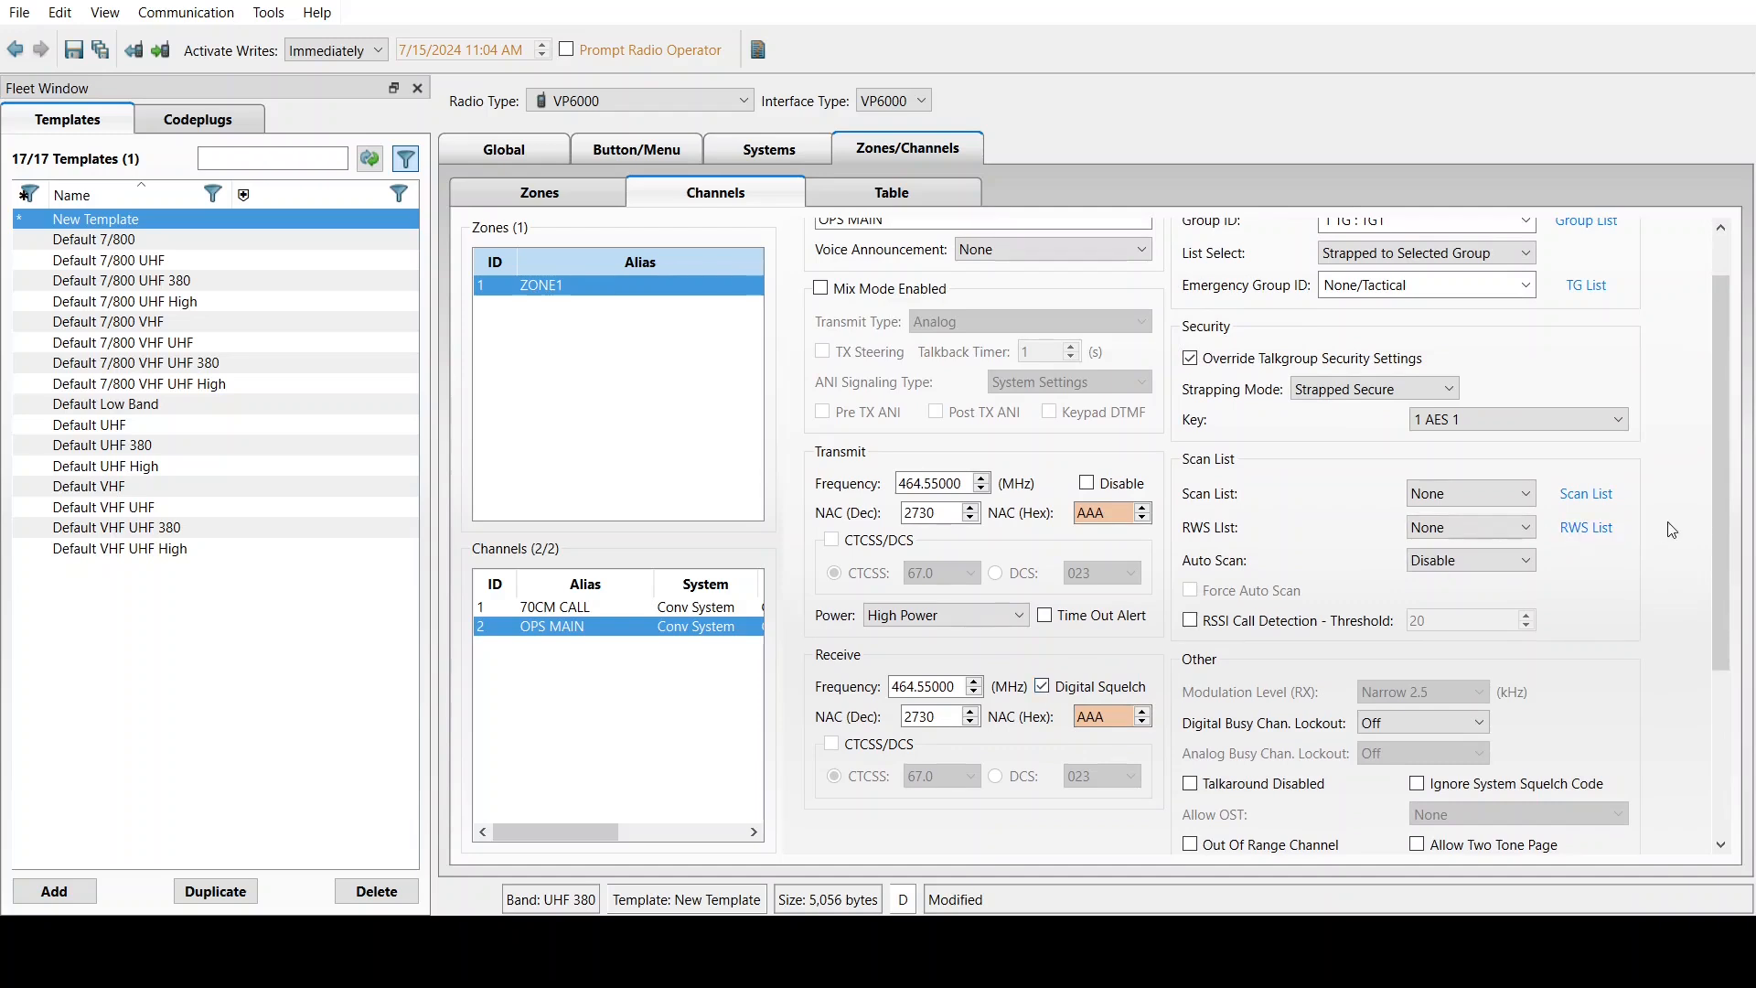
scroll(1720, 576, down, 1)
drag(1718, 568, 1714, 732)
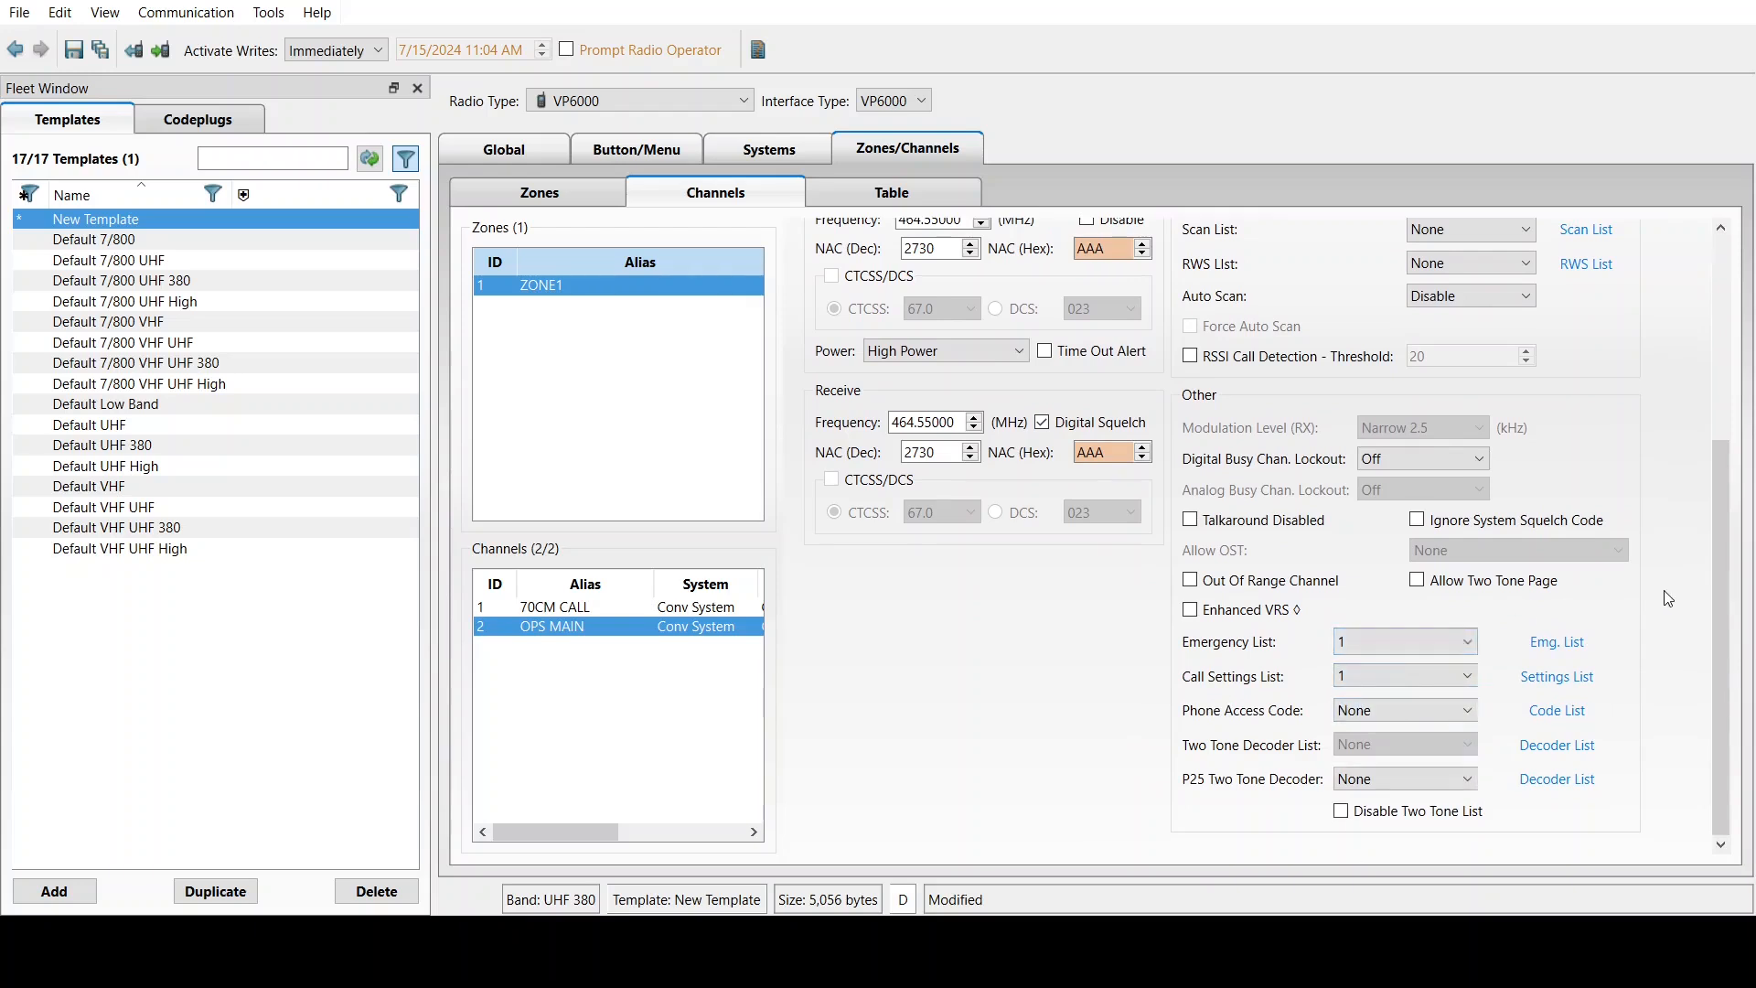
drag(1720, 590, 1721, 422)
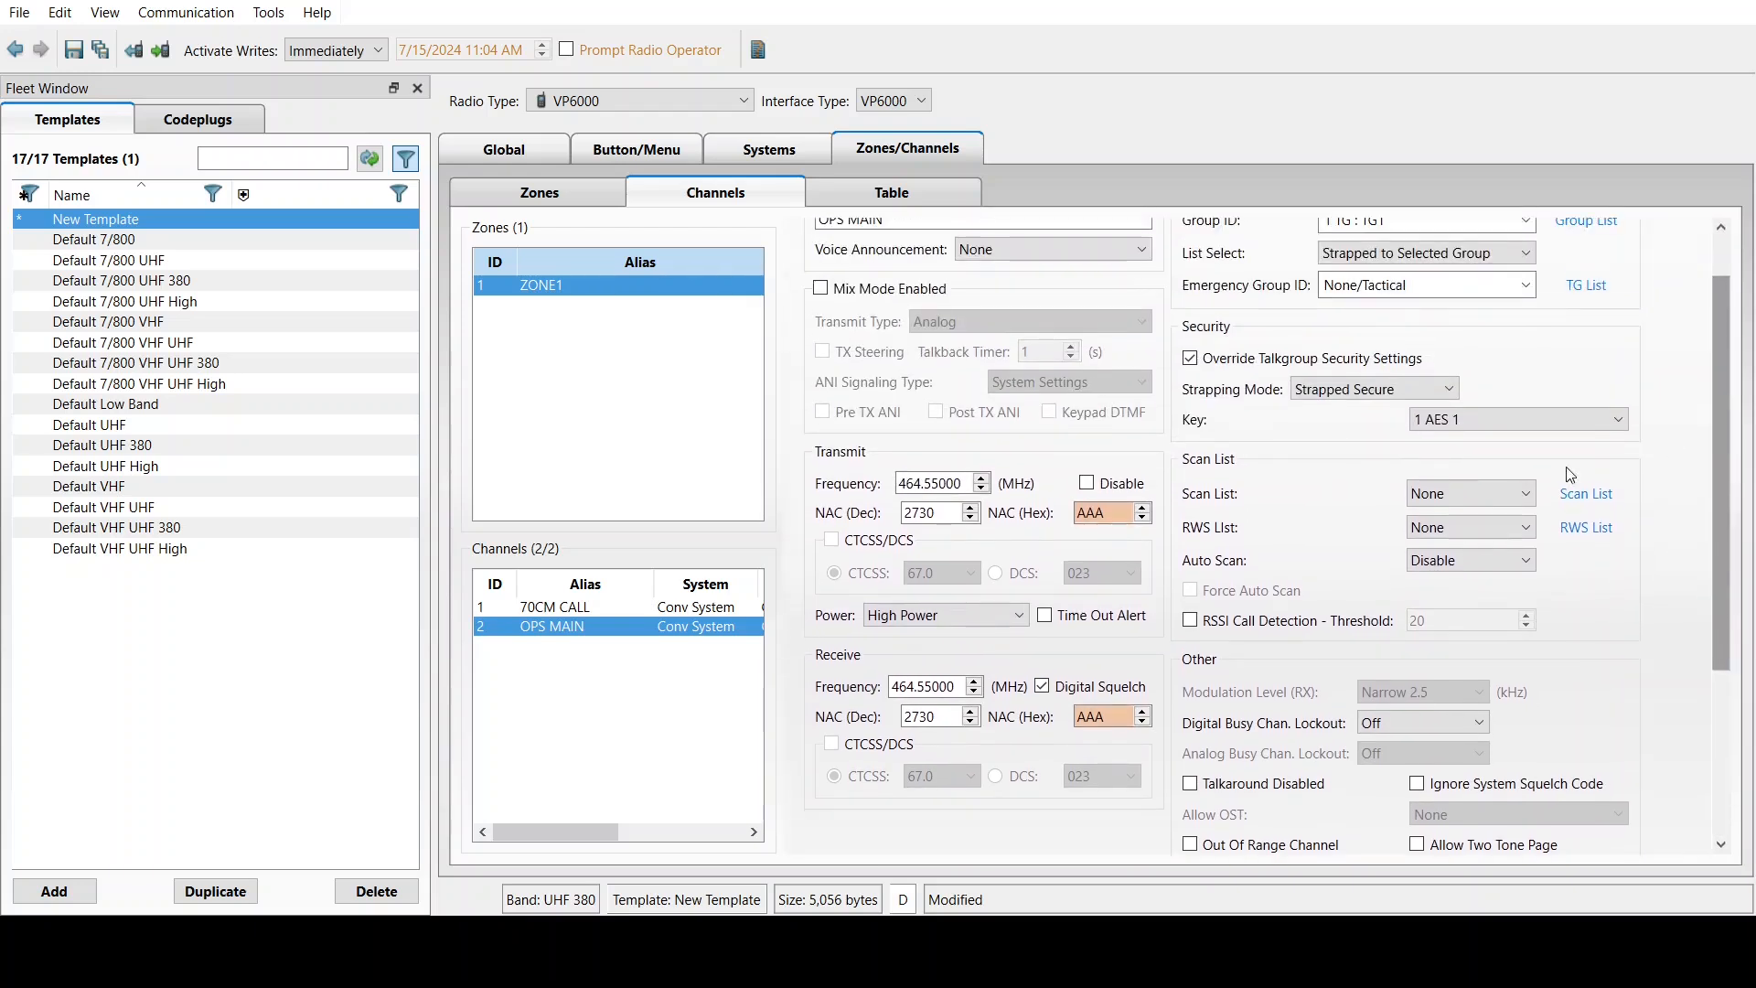
click(1444, 539)
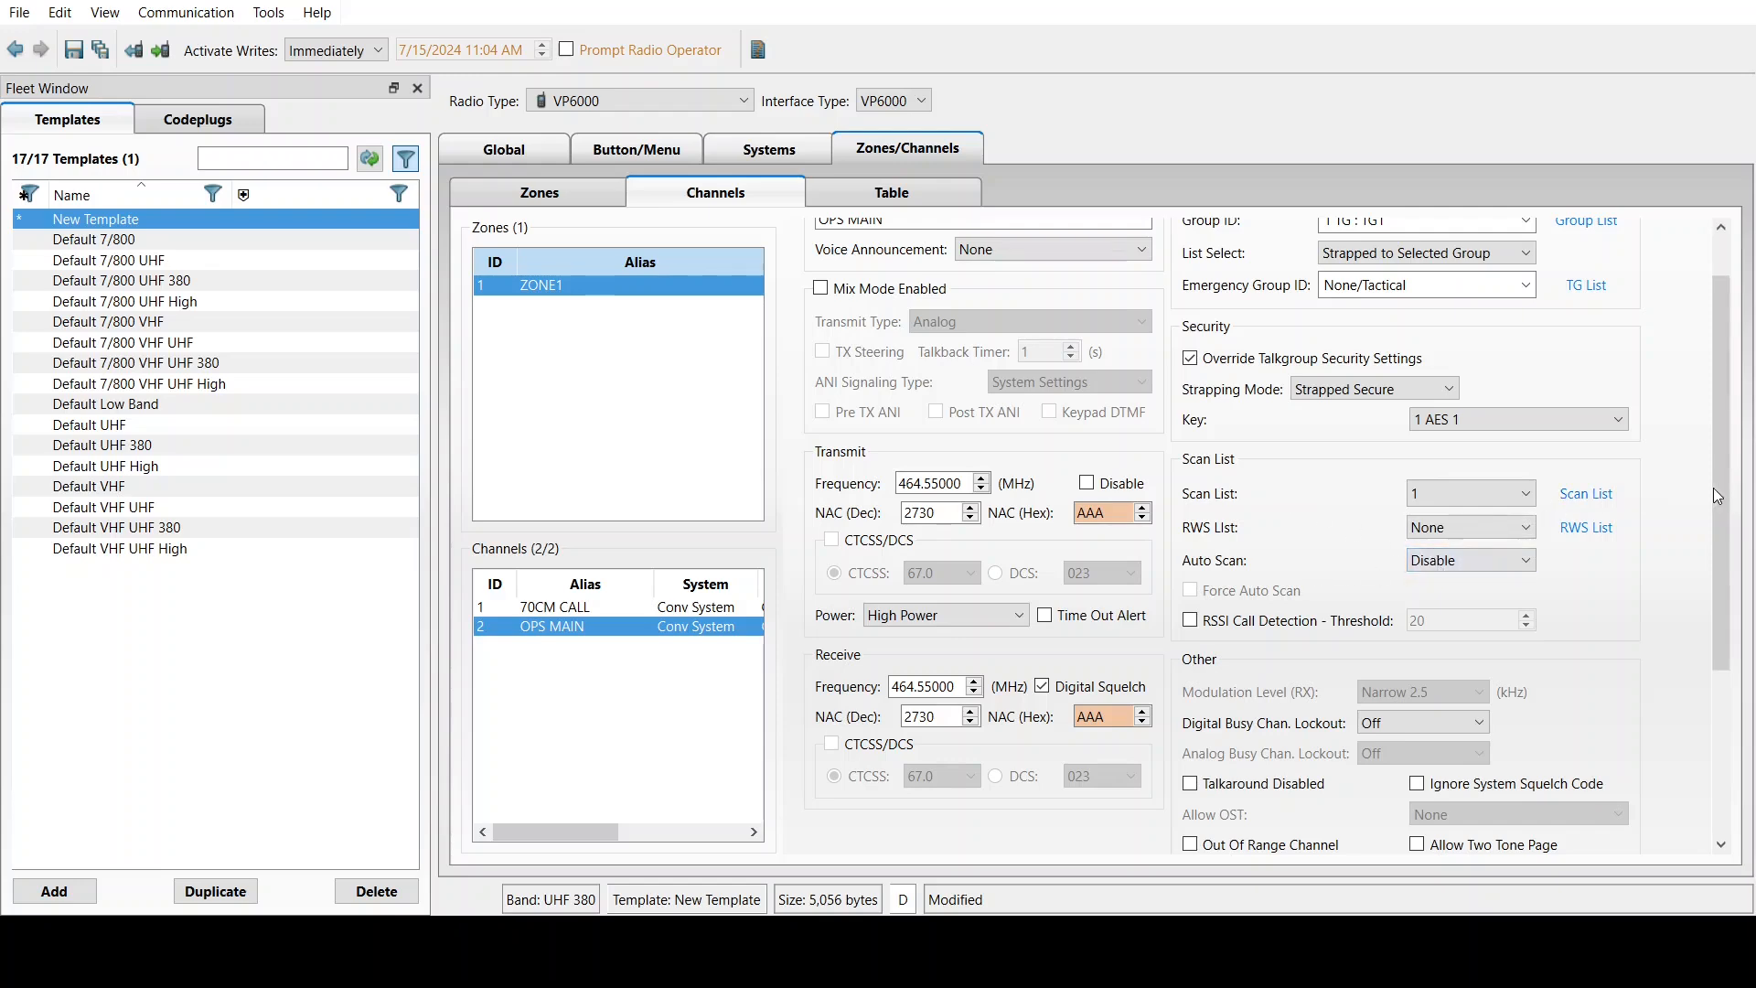
drag(1723, 501, 1723, 461)
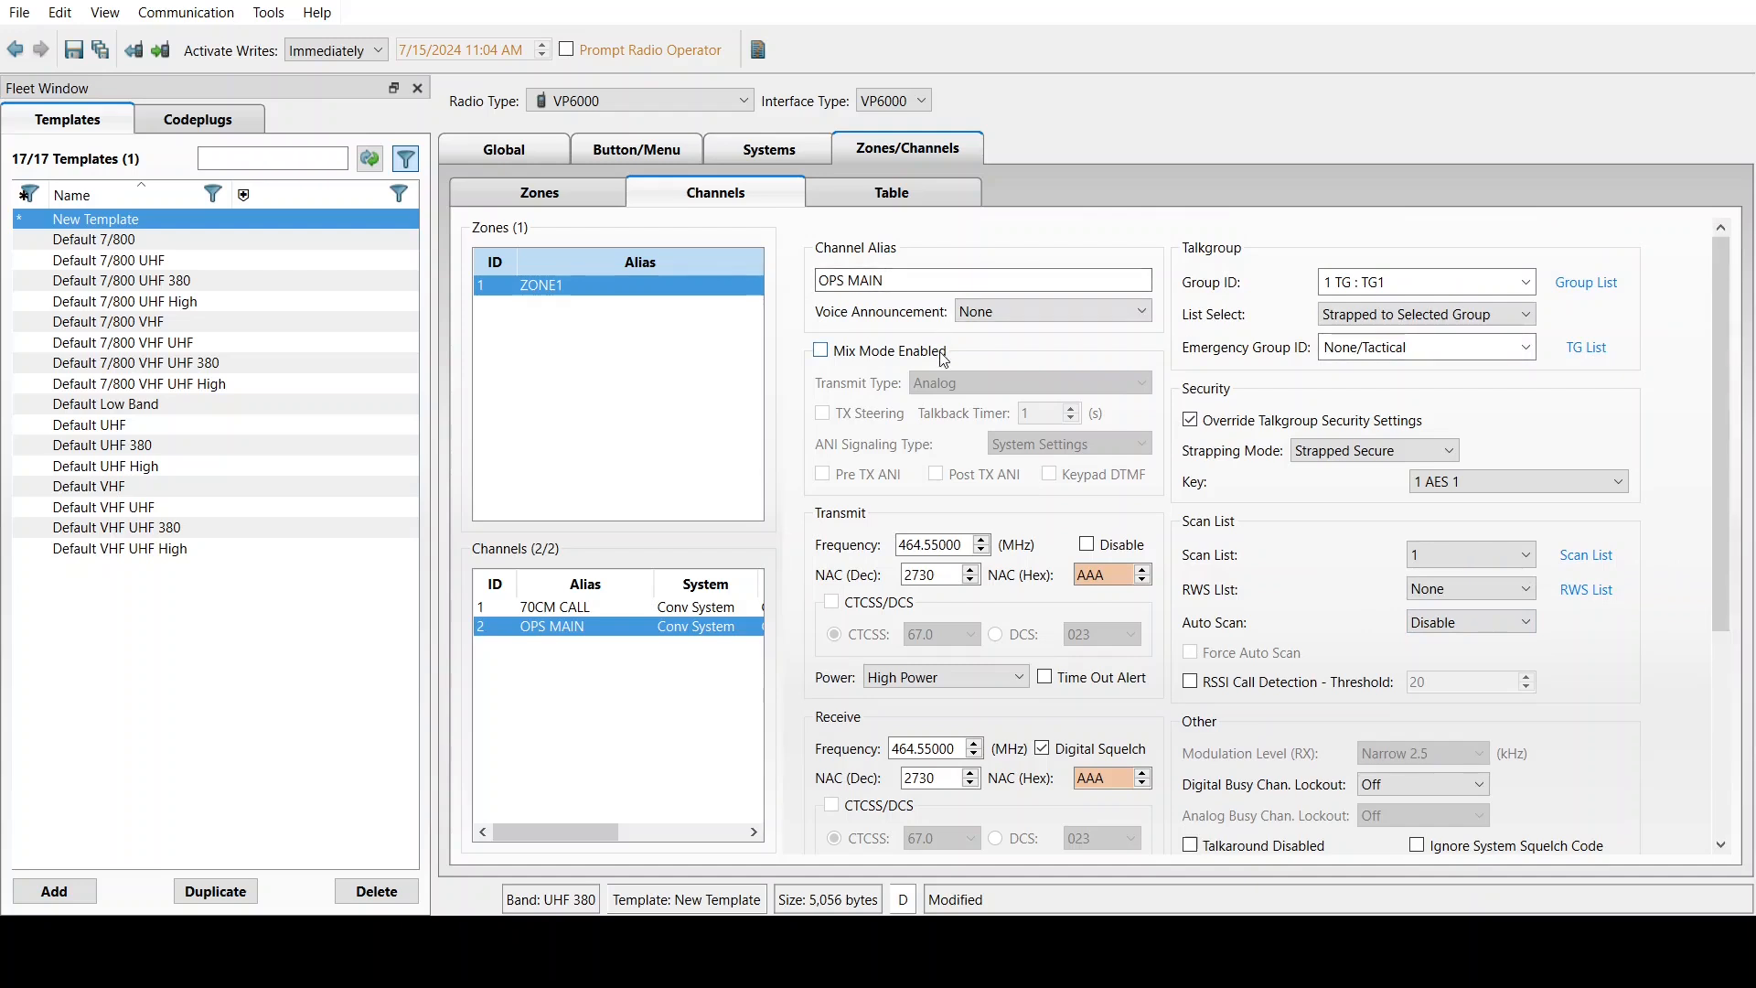
click(770, 155)
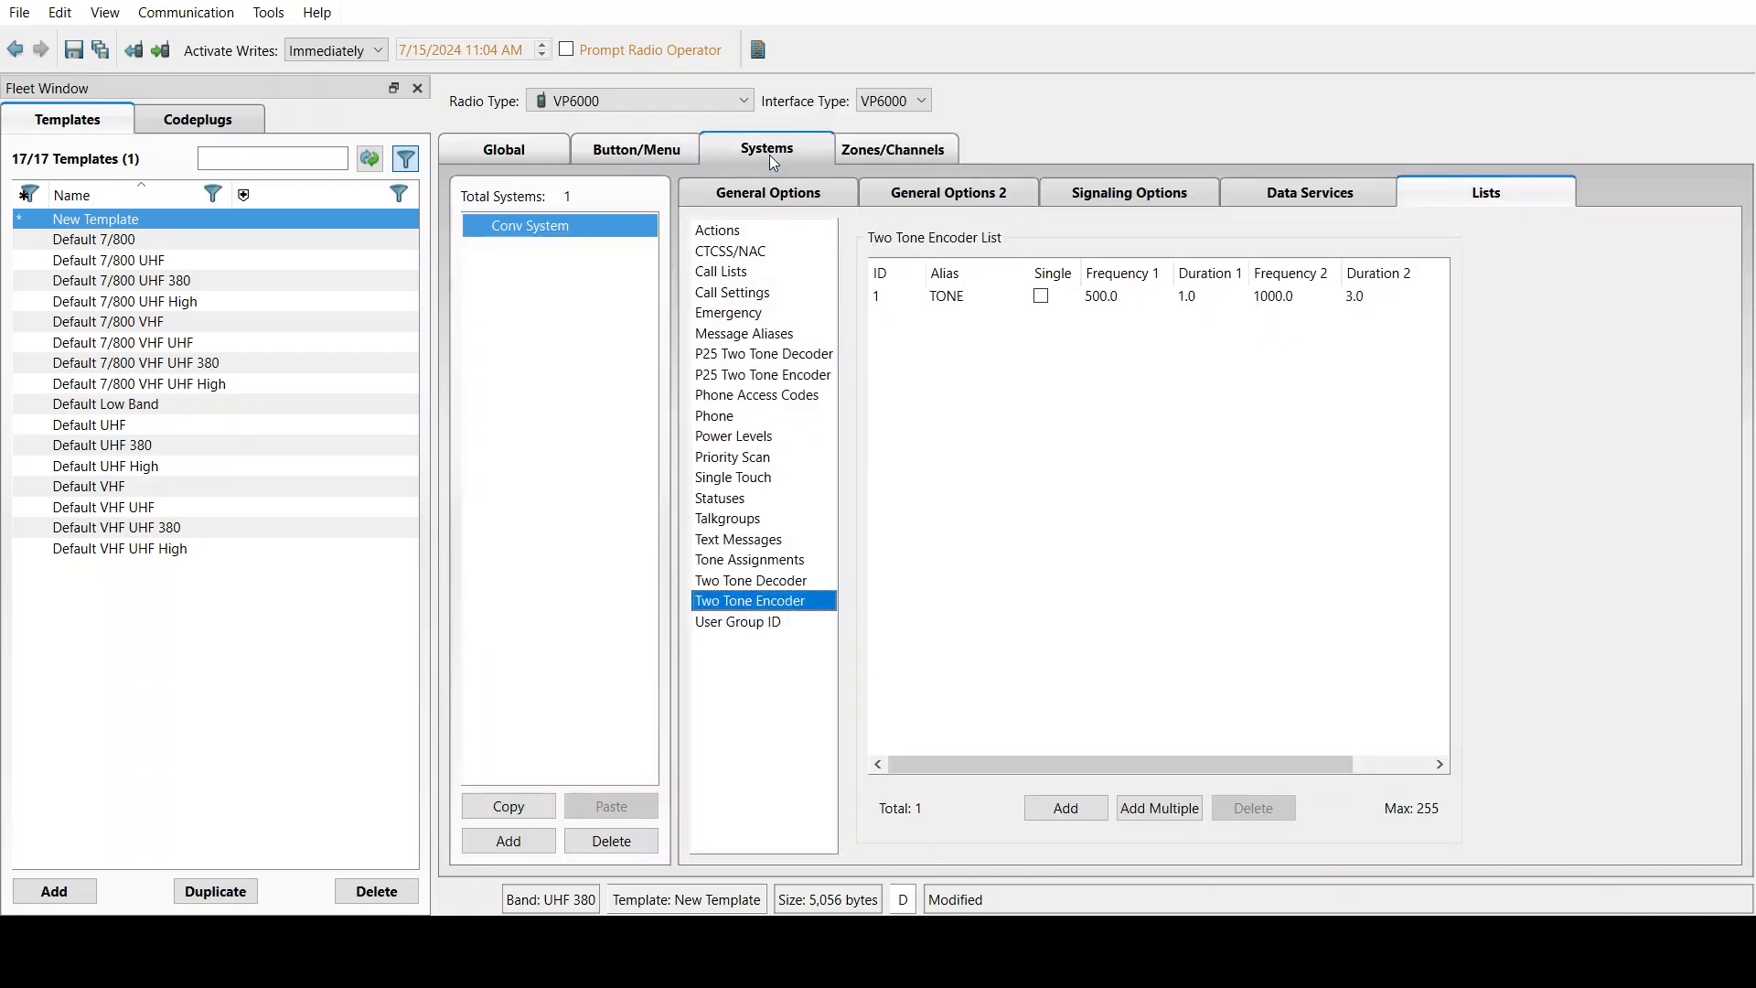
Name a new Priority Scan list 'PRIORITY 1' and add the 70CM CALL and OPS MAIN channels
click(731, 456)
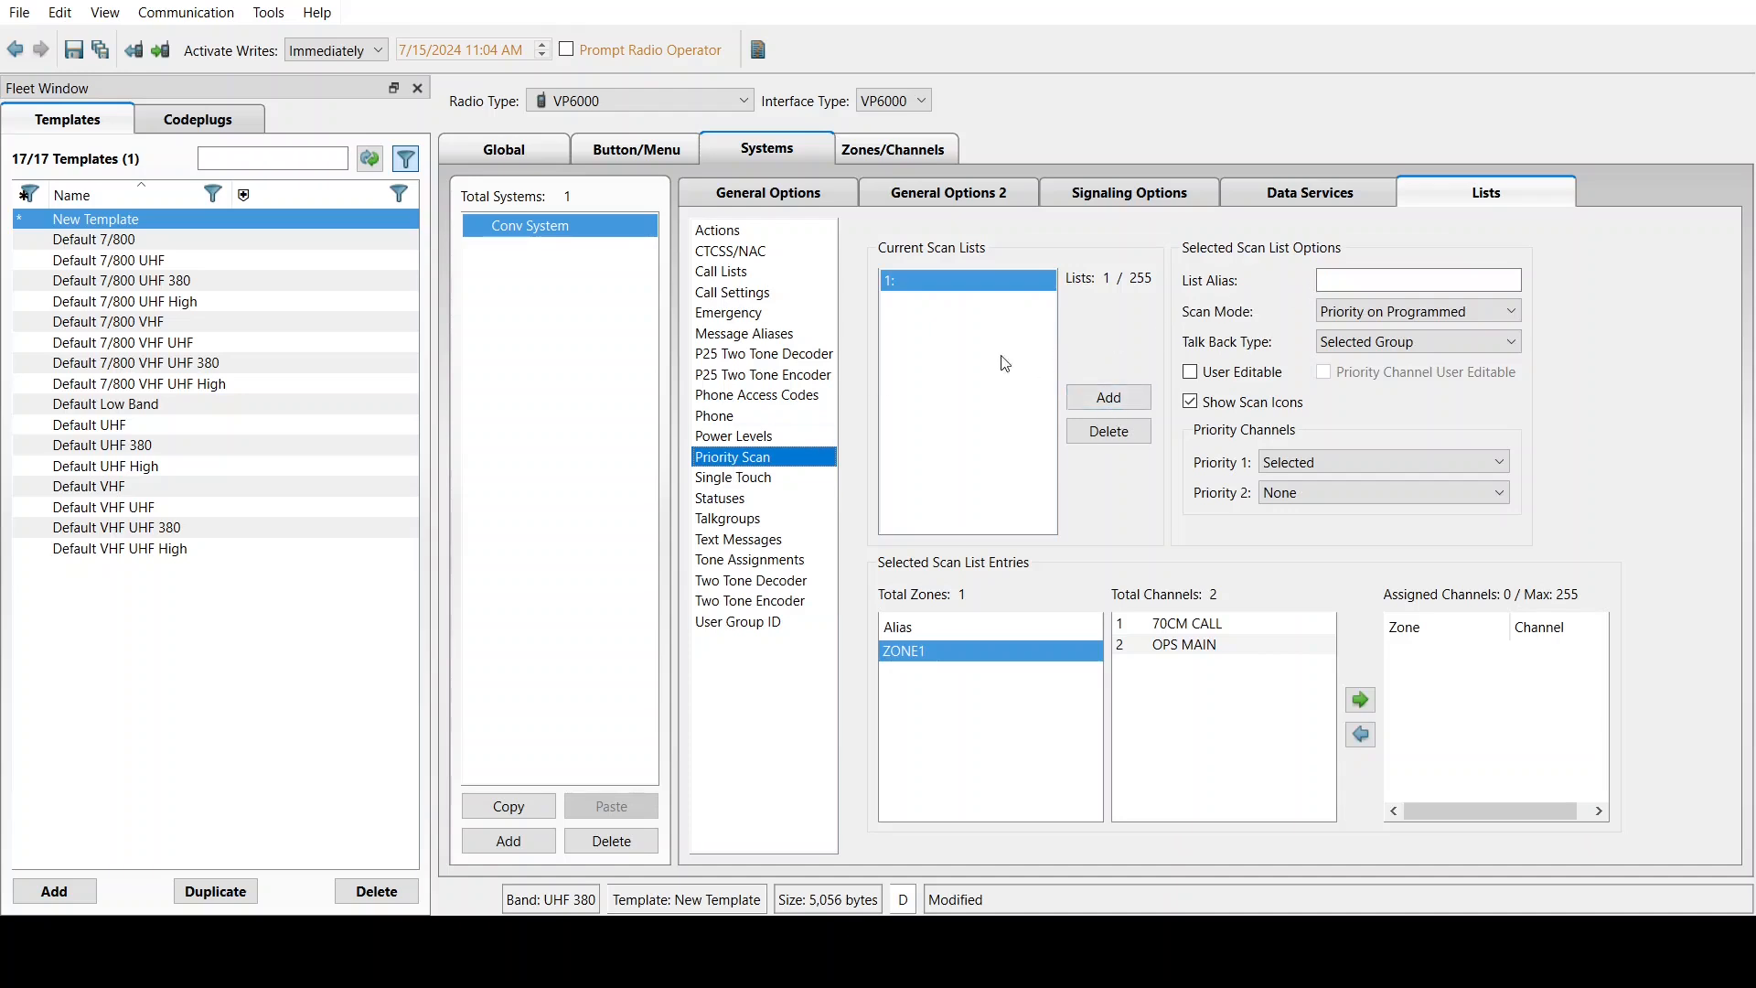
click(1342, 284)
text(PRIORITY 1)
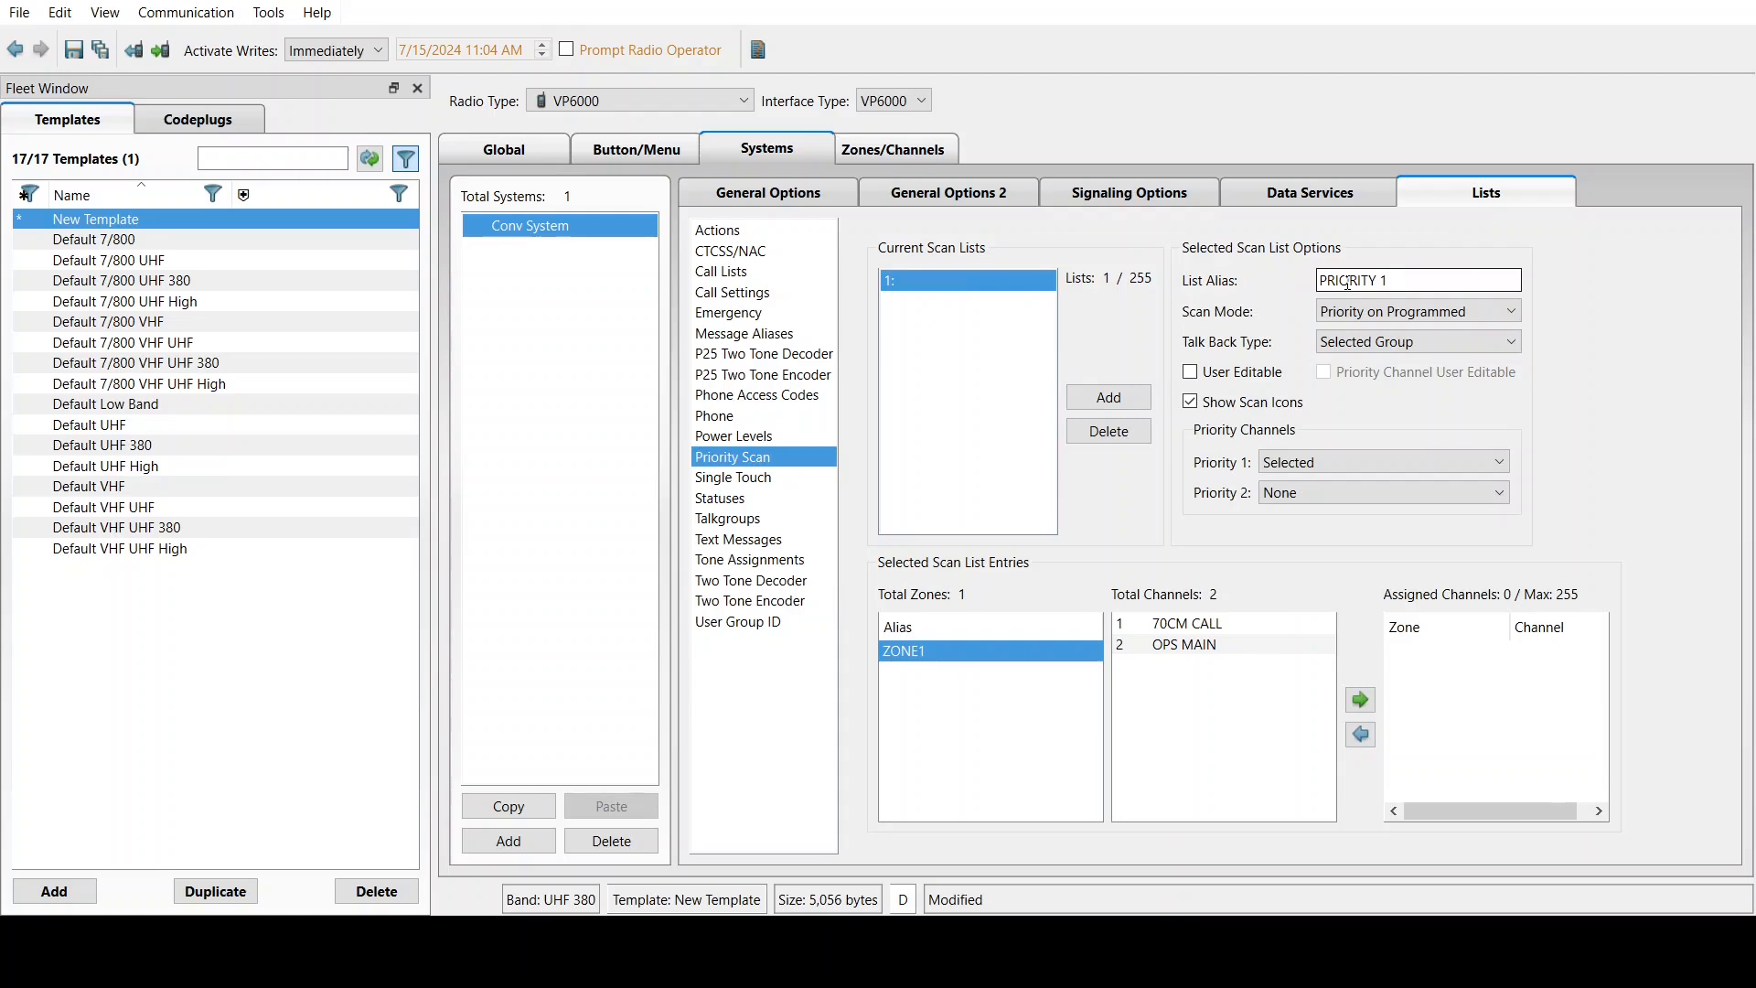
click(1267, 303)
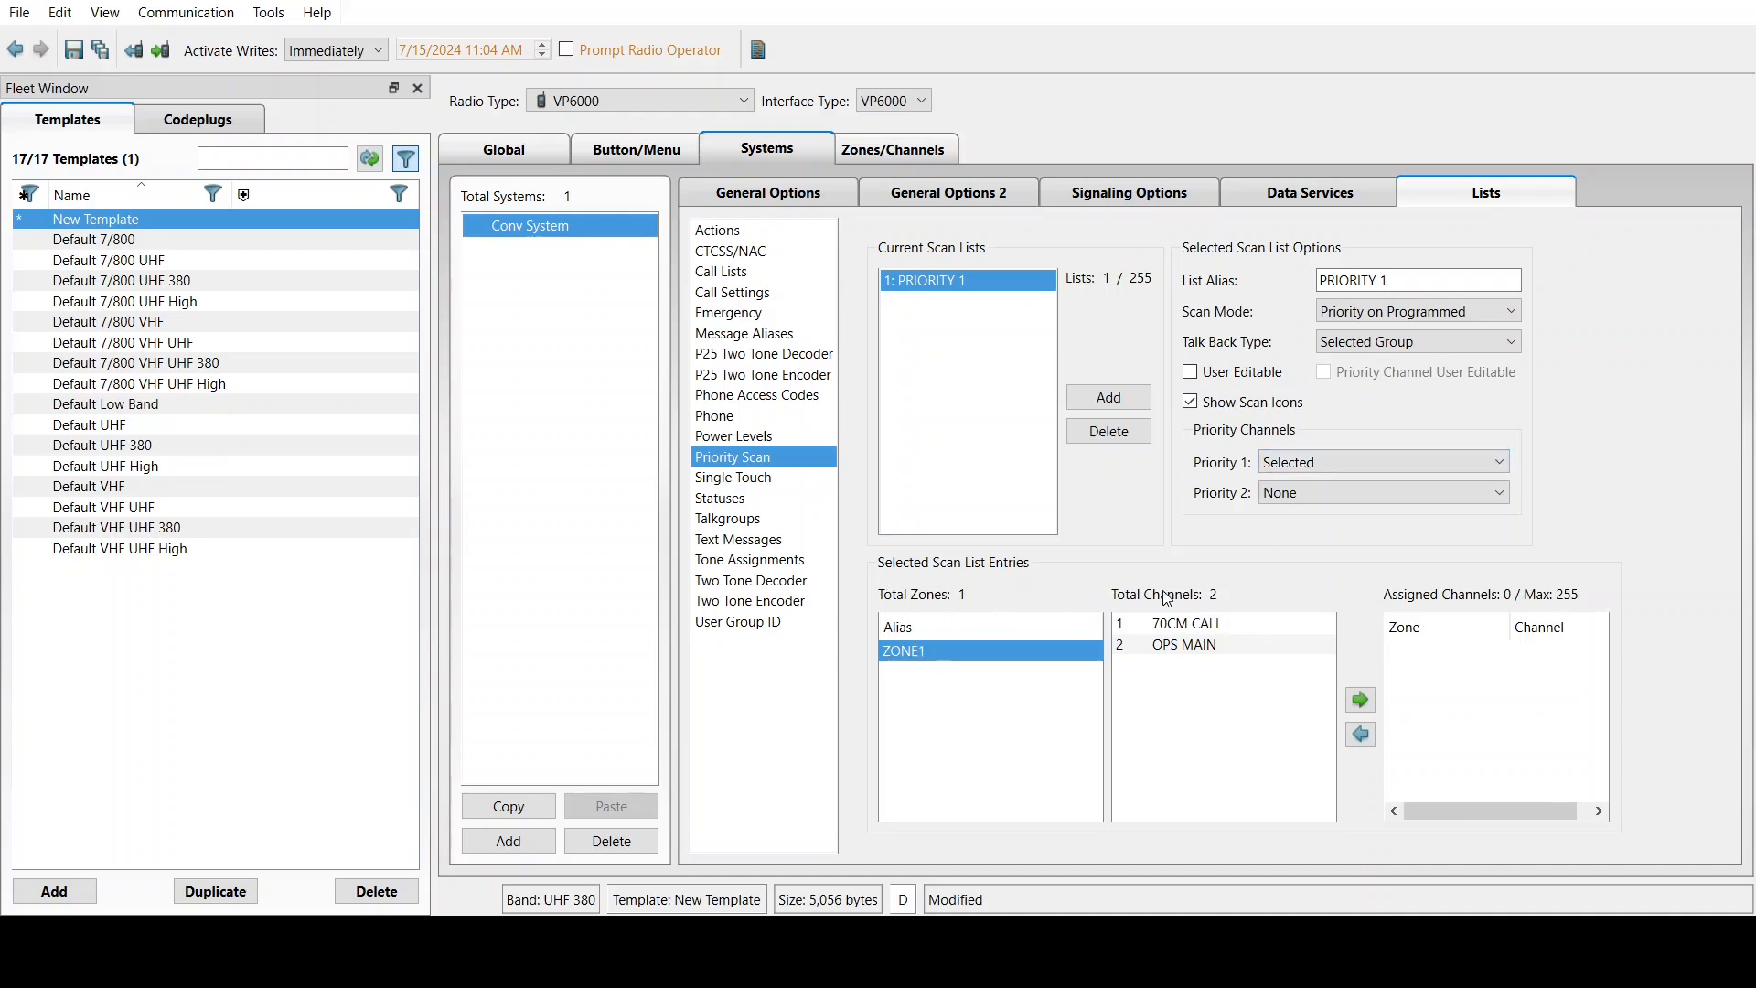
click(1187, 625)
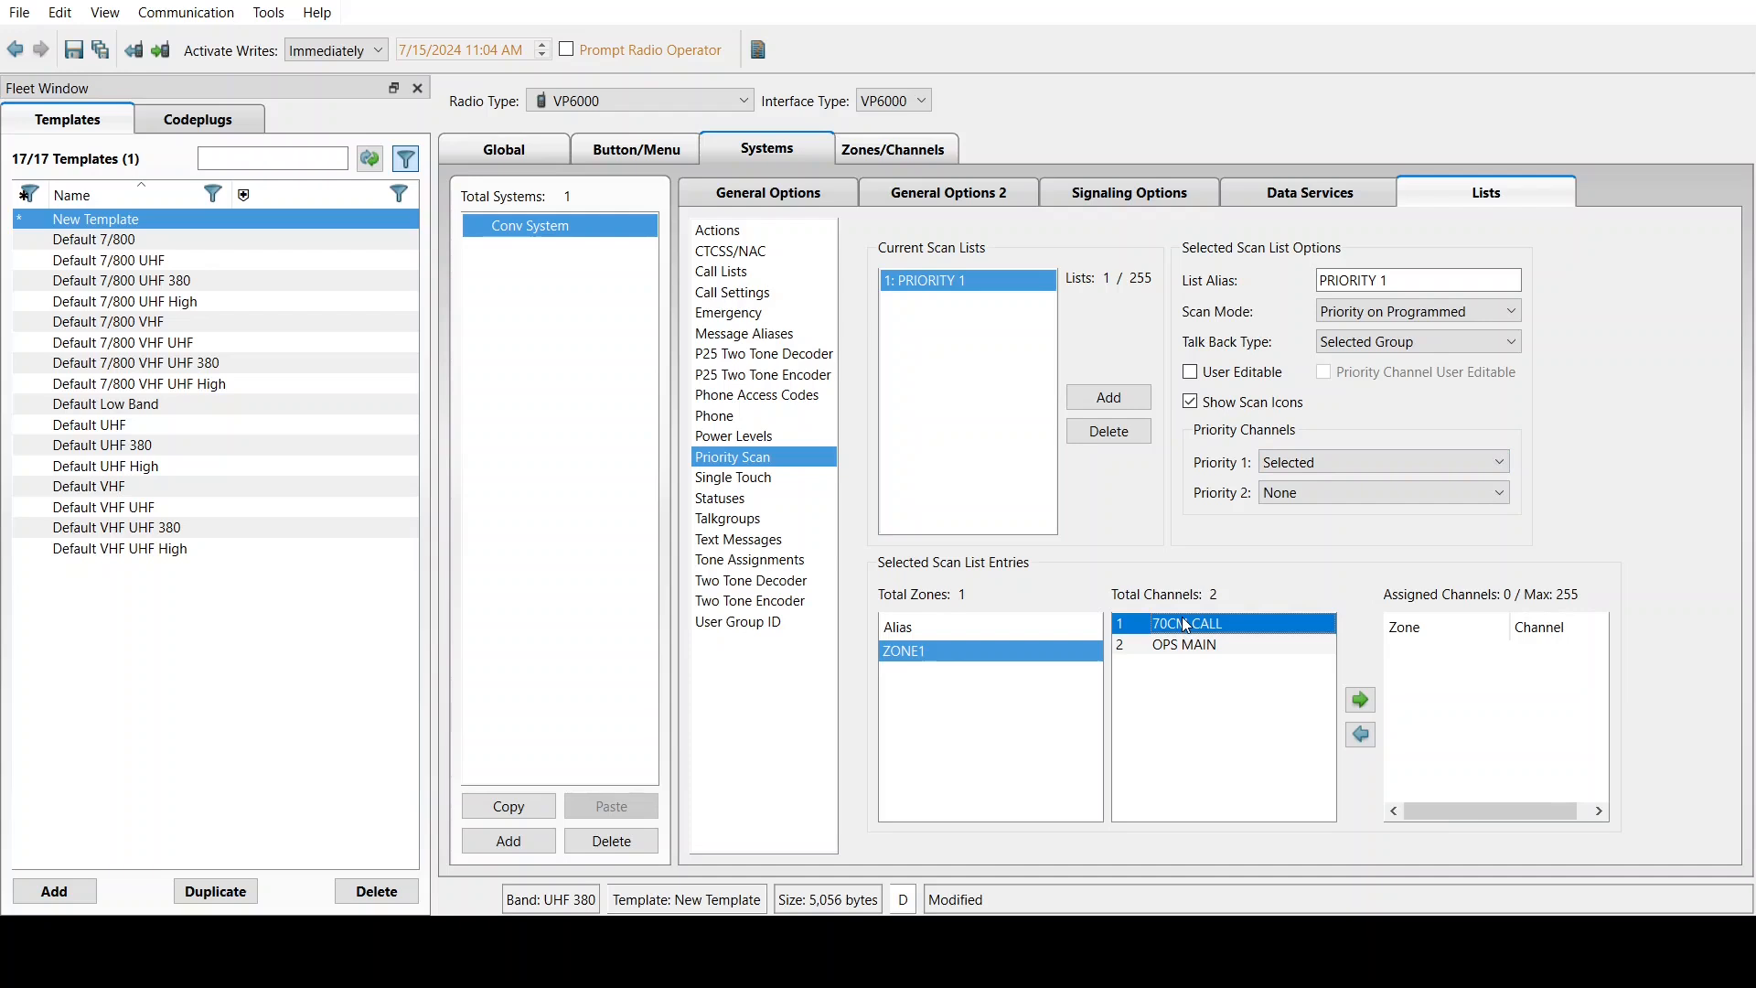
click(1362, 701)
click(1365, 703)
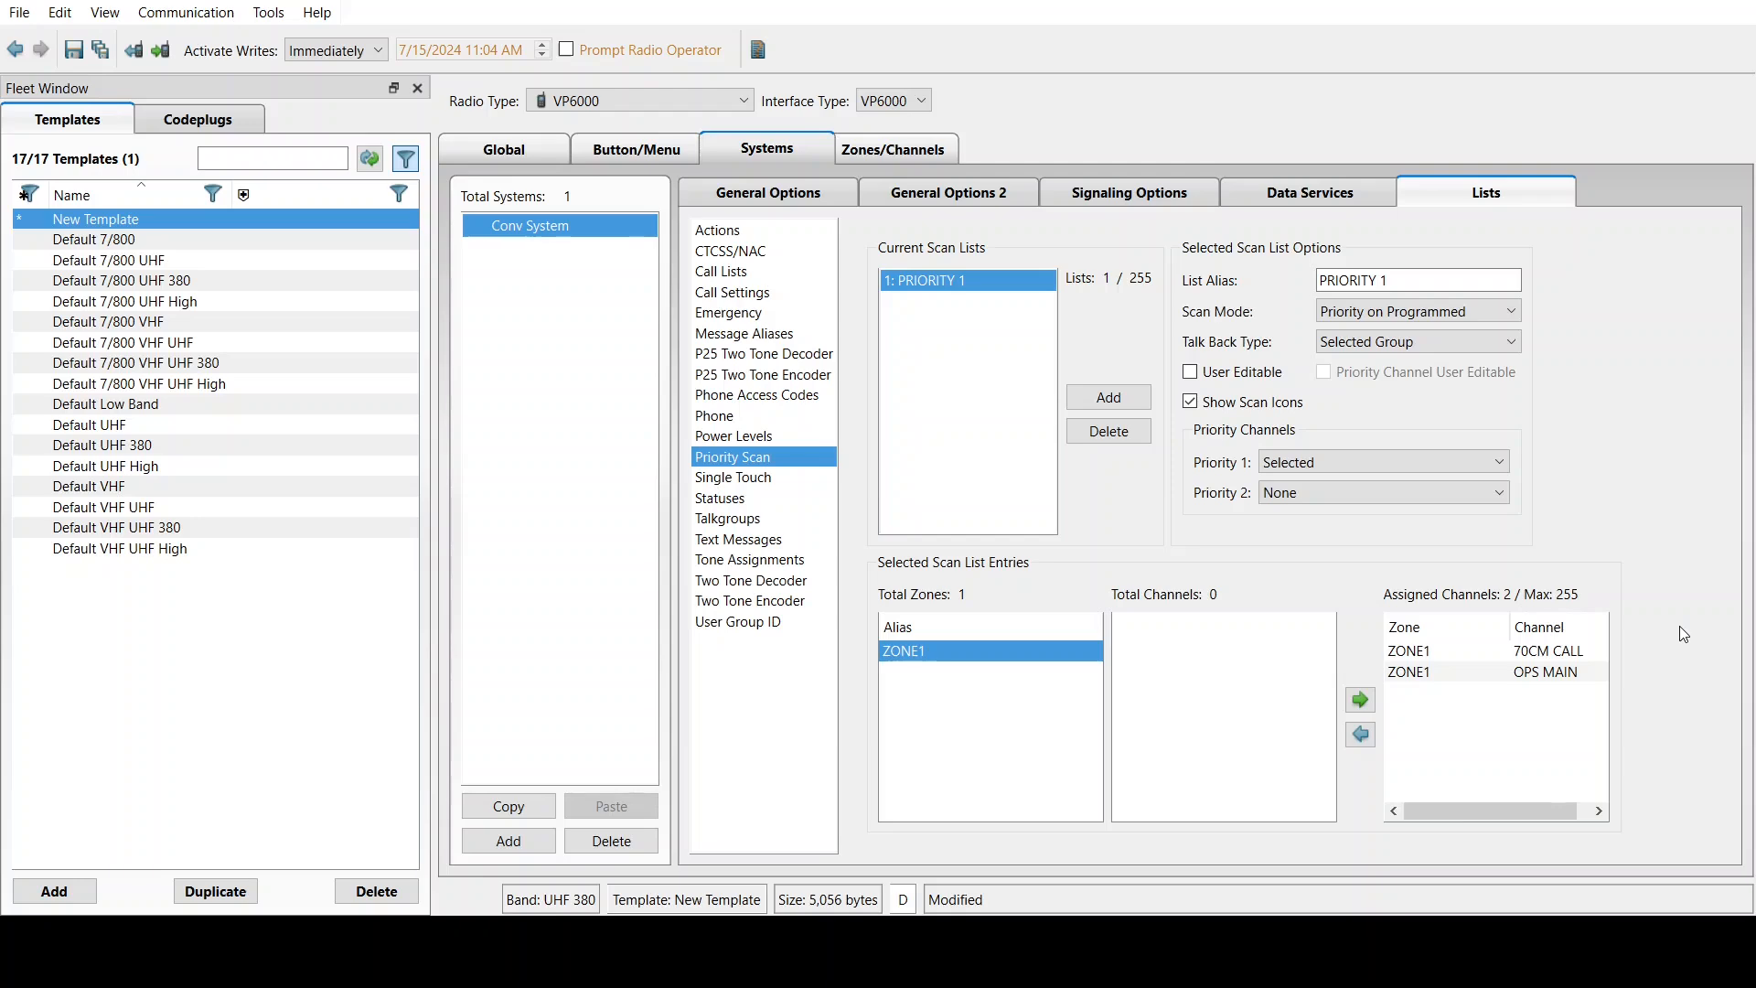
click(769, 192)
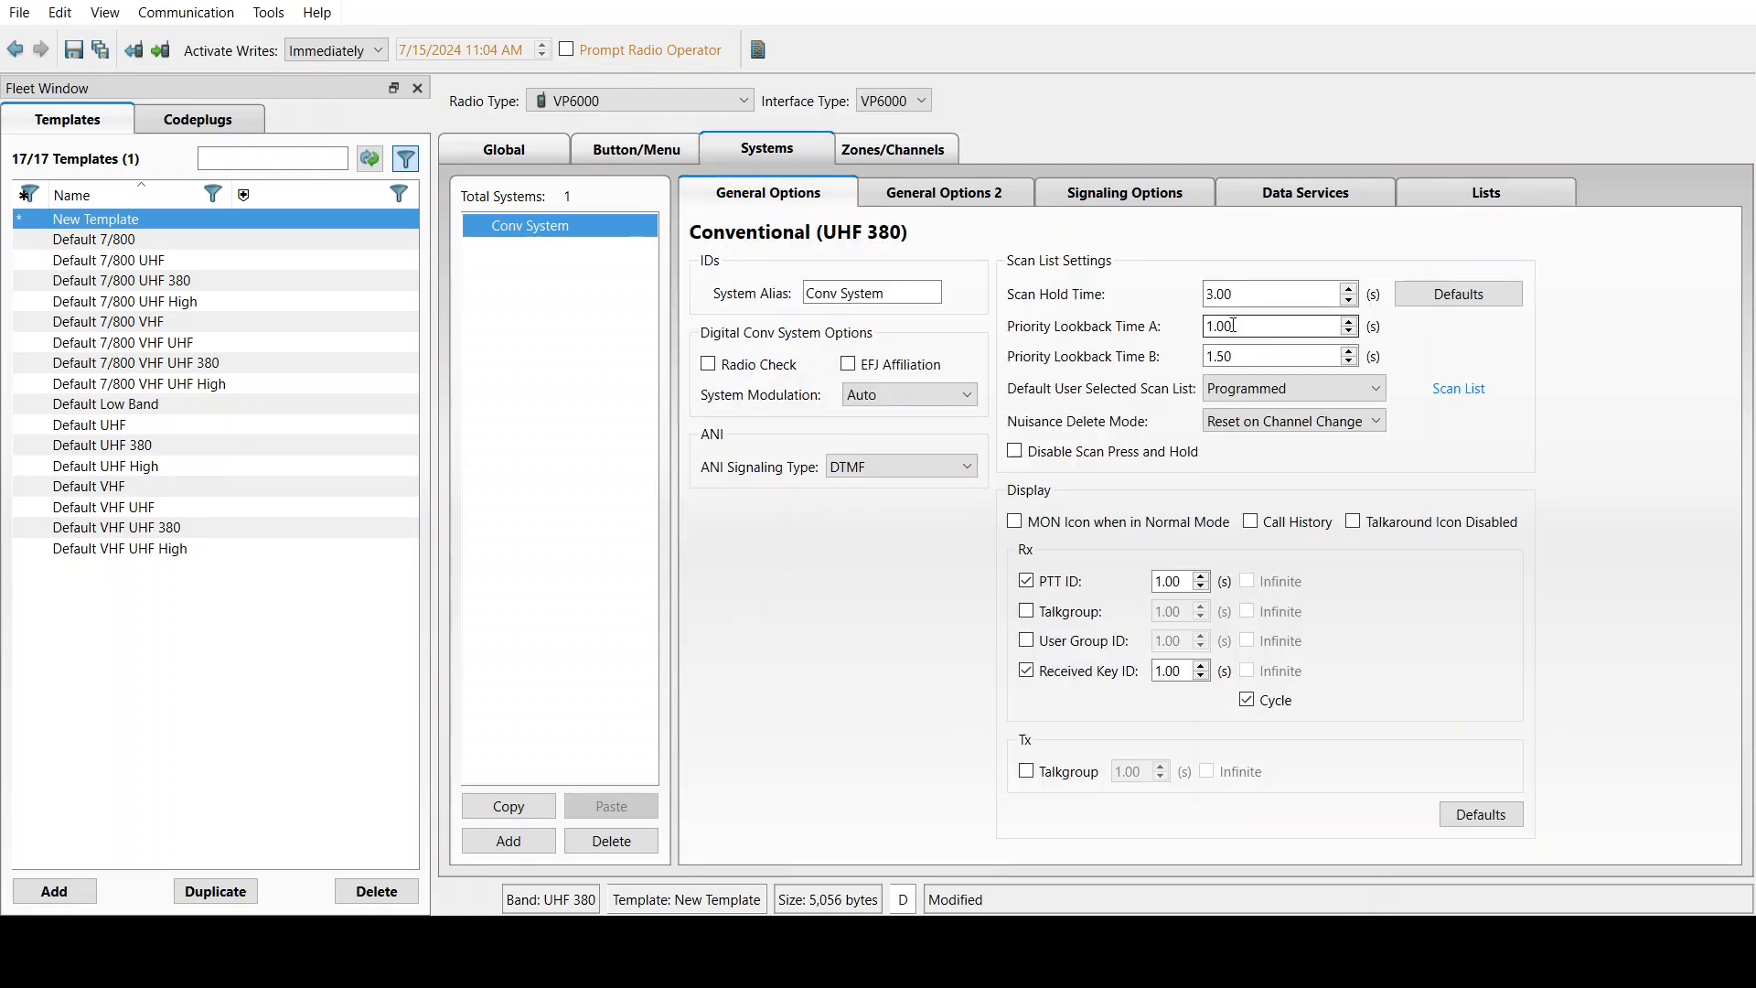
Go to the Global Portable Options page, showing Low Battery Beep at 5 minutes and baud rate 4800
click(1474, 195)
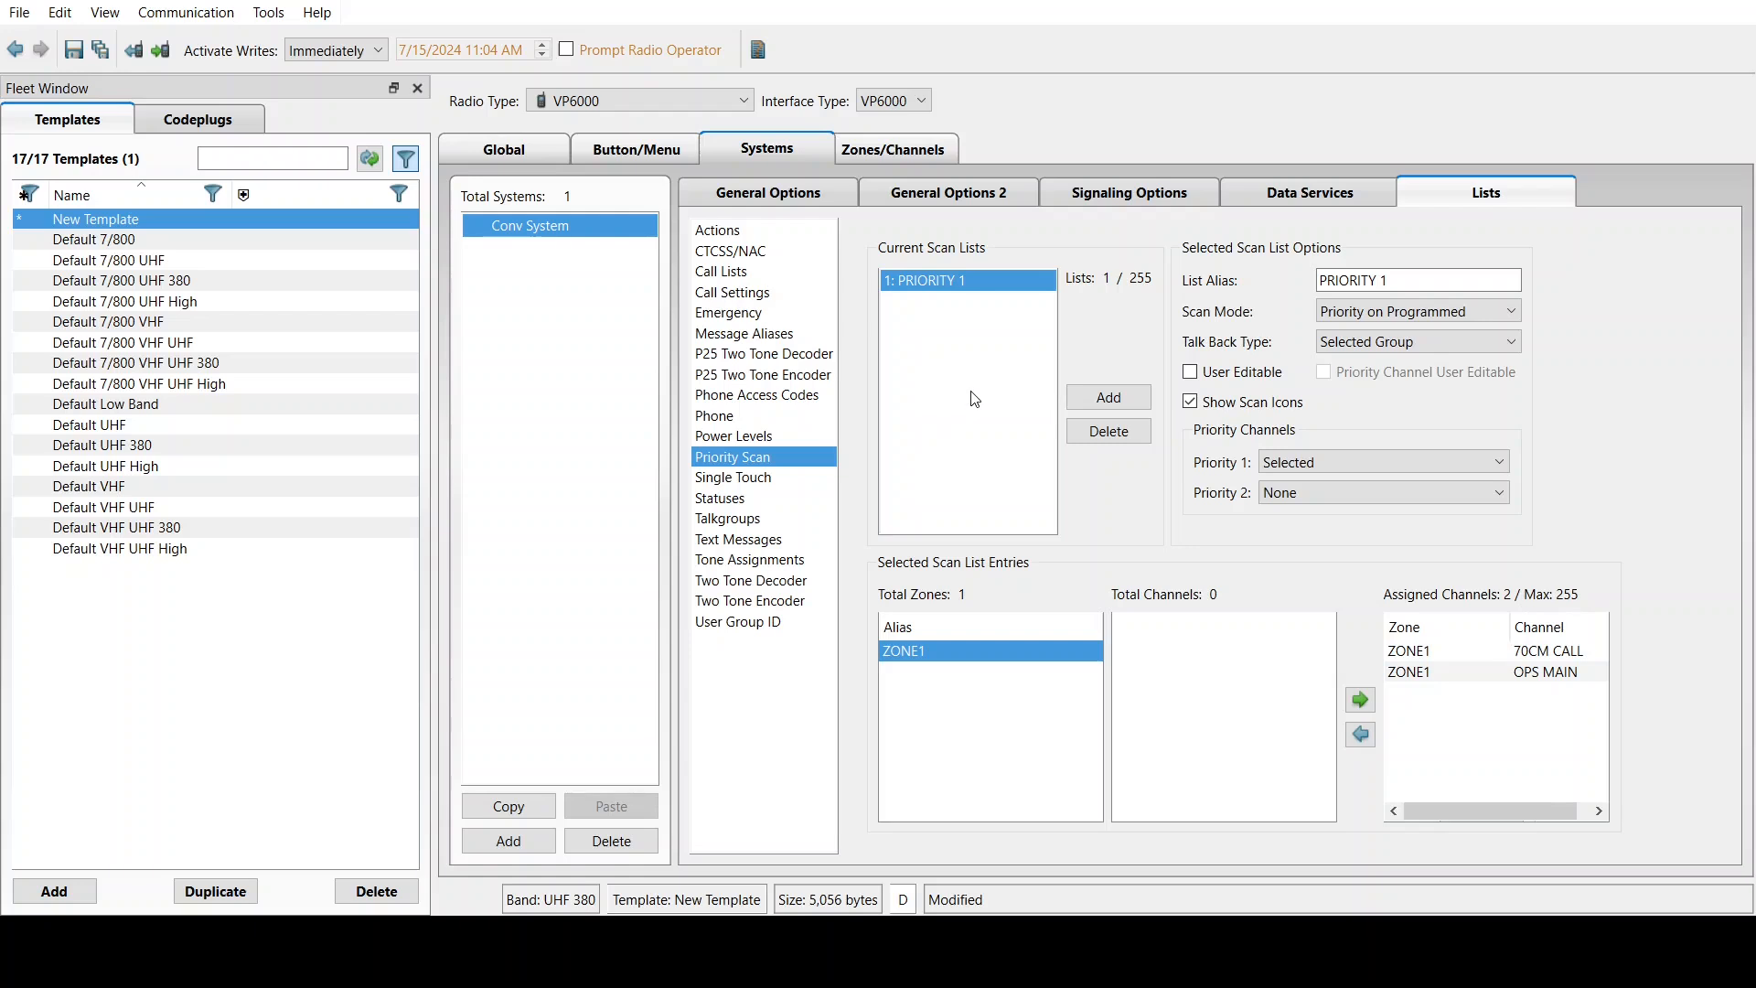
click(519, 148)
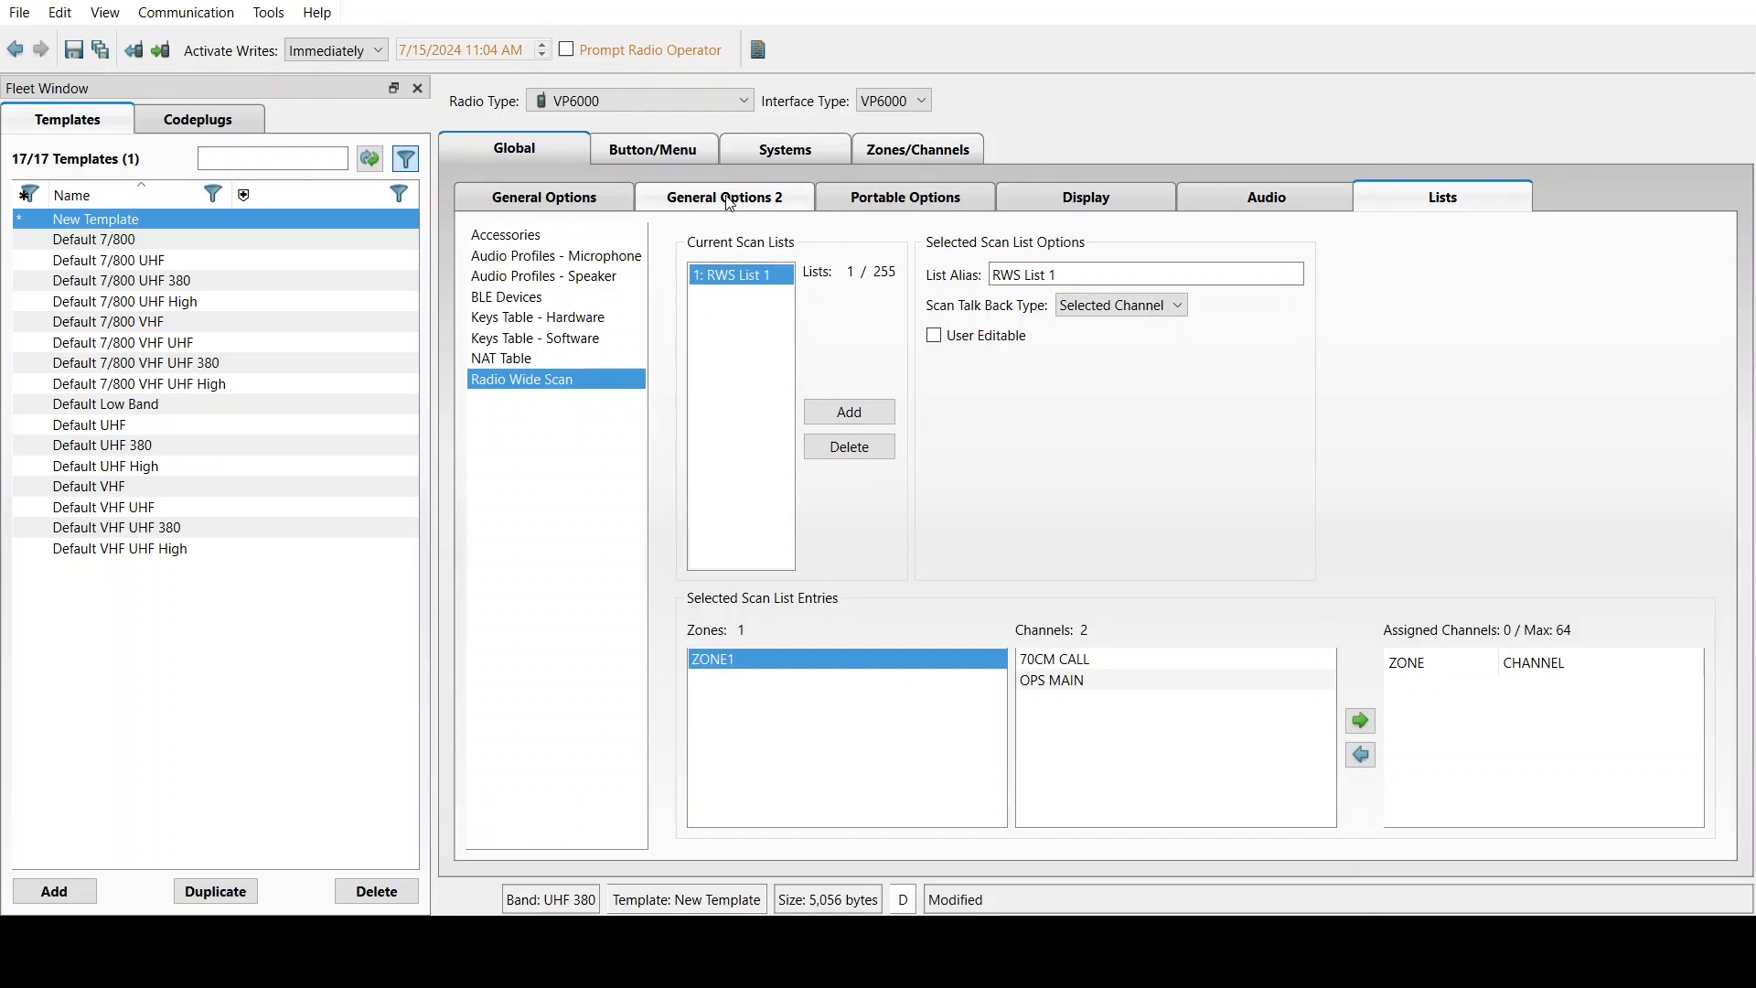
click(867, 206)
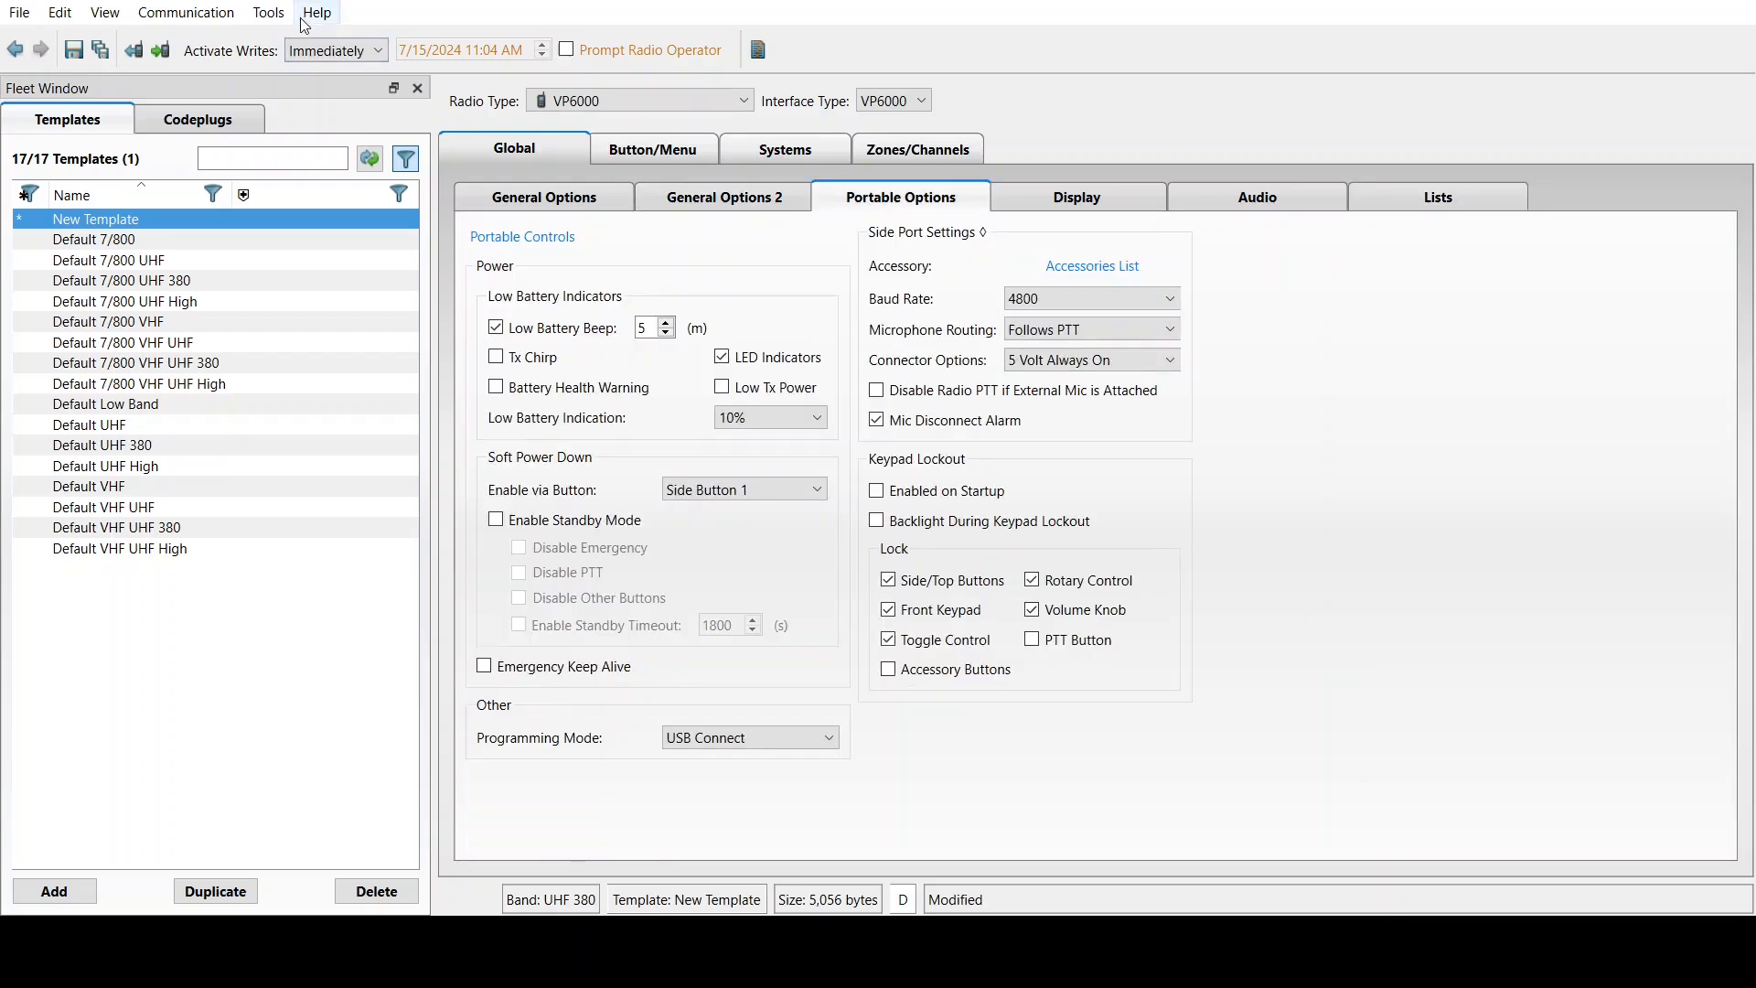